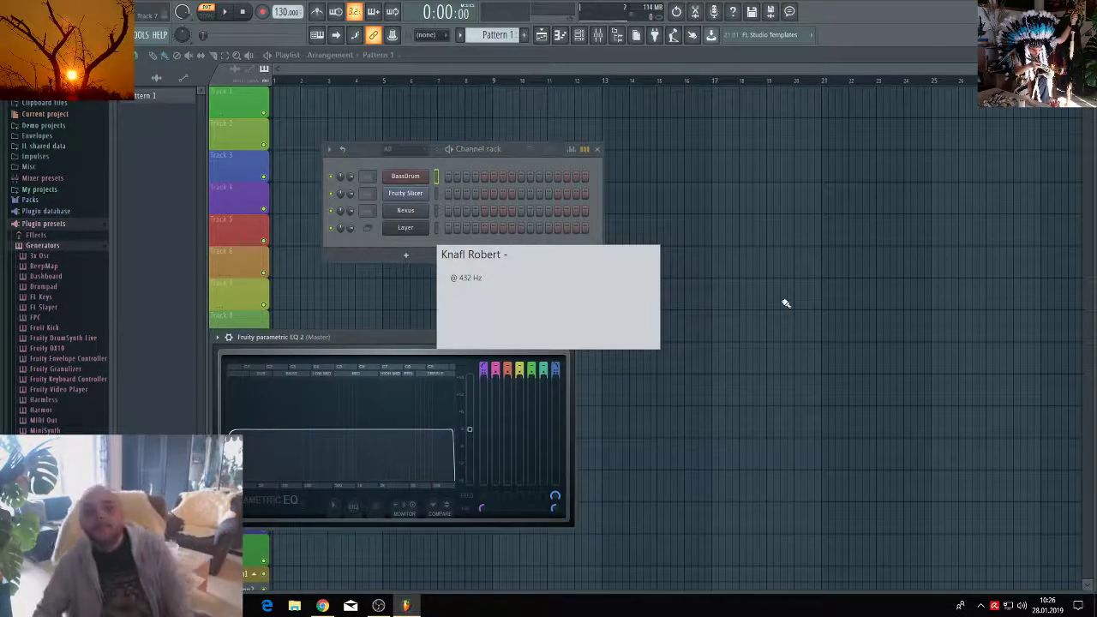
Check the project info settings and browse the list of available genres.
click(792, 12)
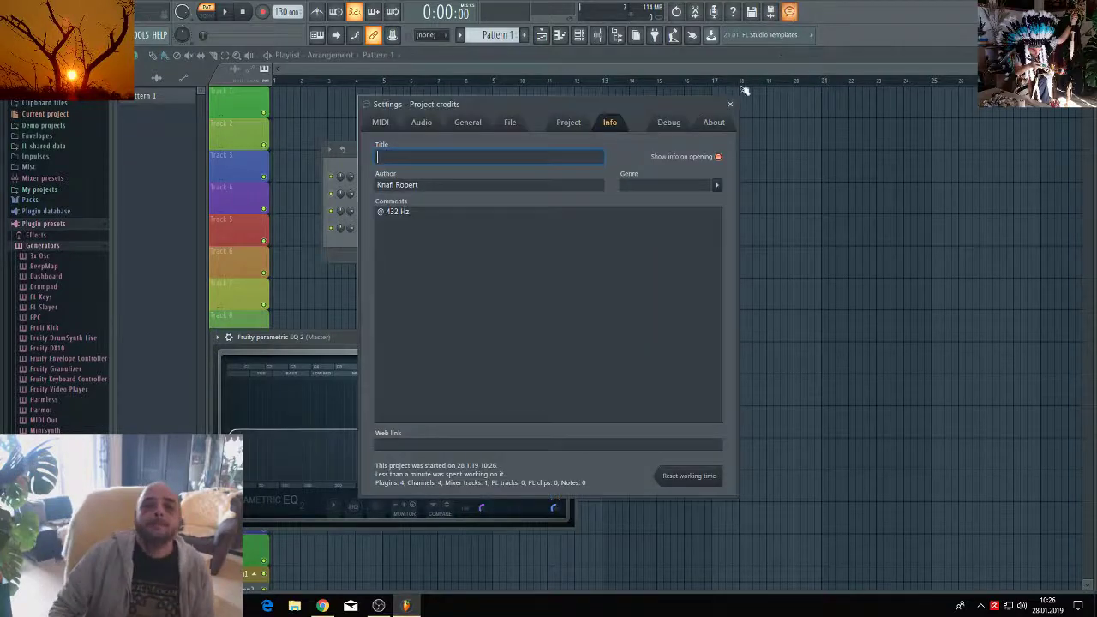
click(717, 186)
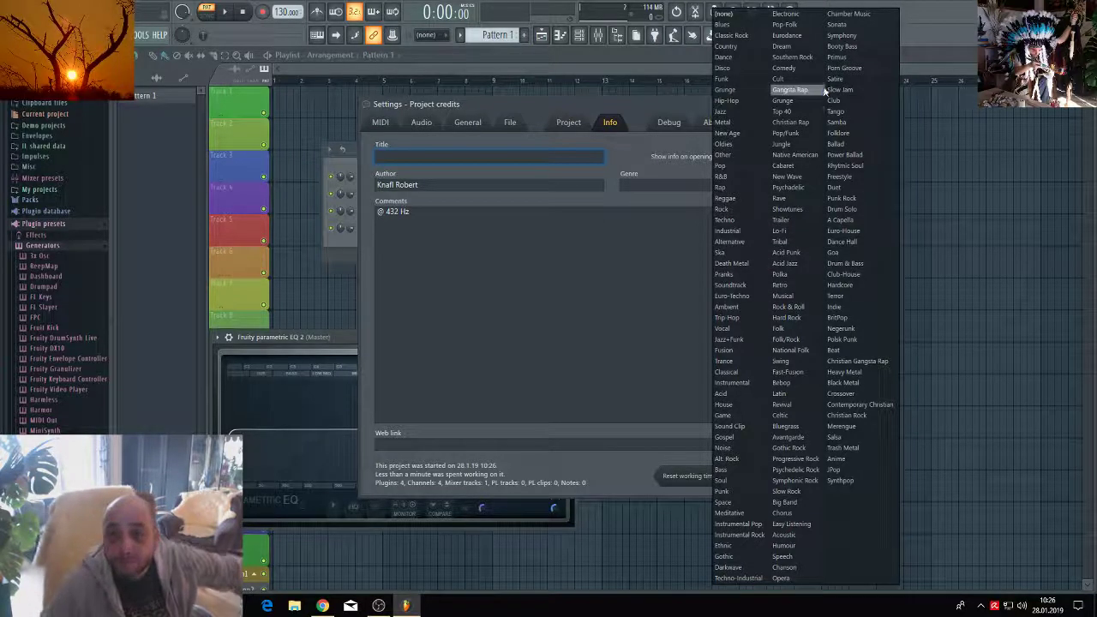
click(611, 264)
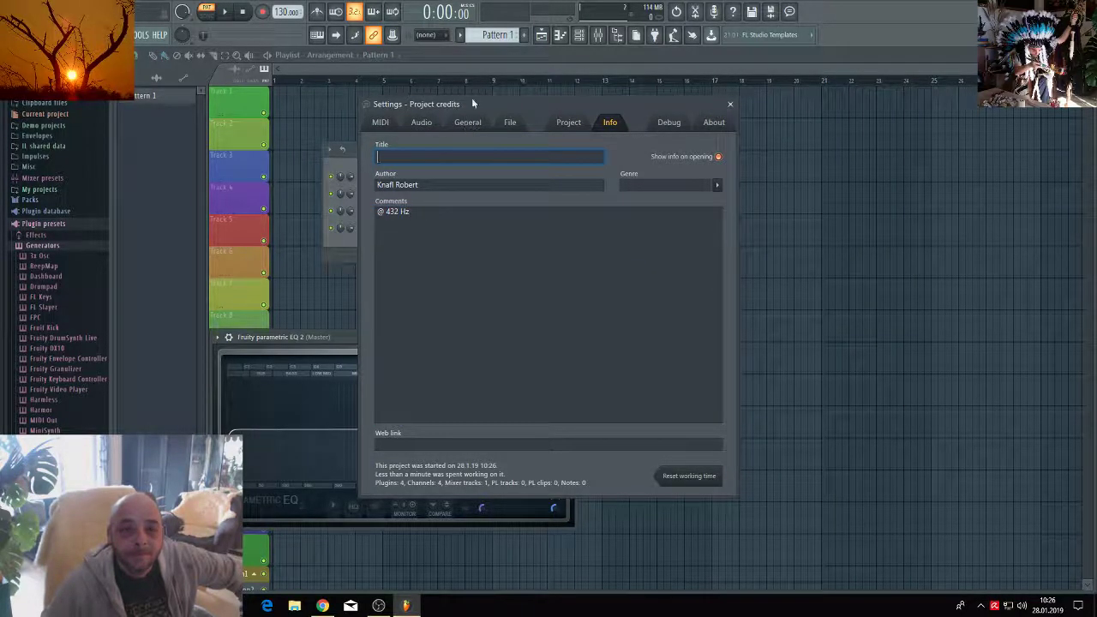
drag(471, 103, 755, 189)
click(1013, 191)
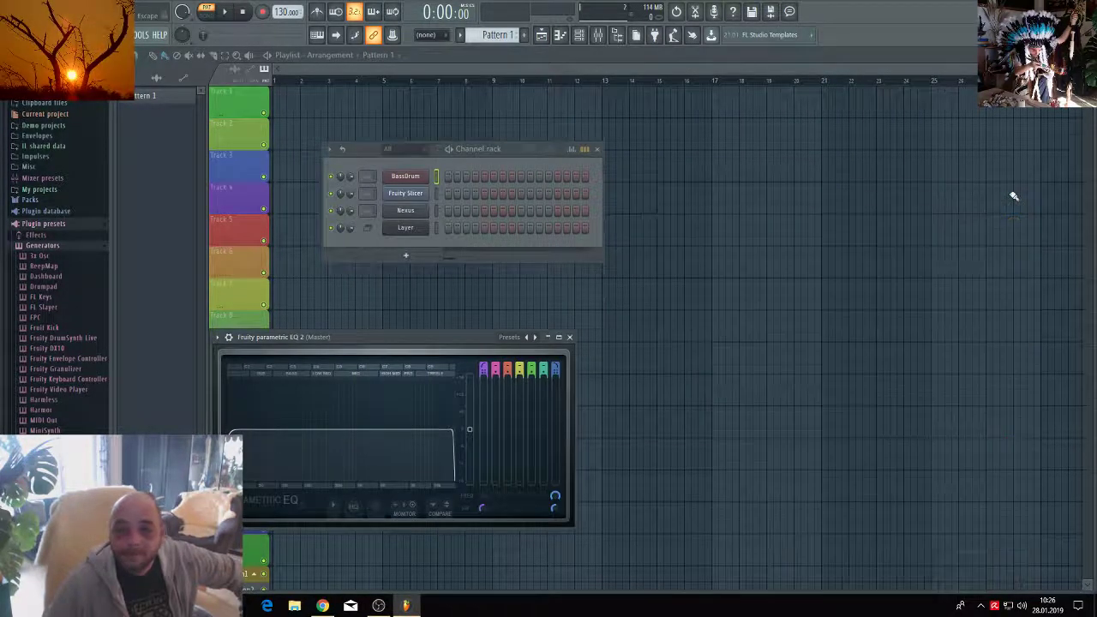
Clone the Nexus channel until there are three additional Nexus channels in the channel rack.
right_click(413, 218)
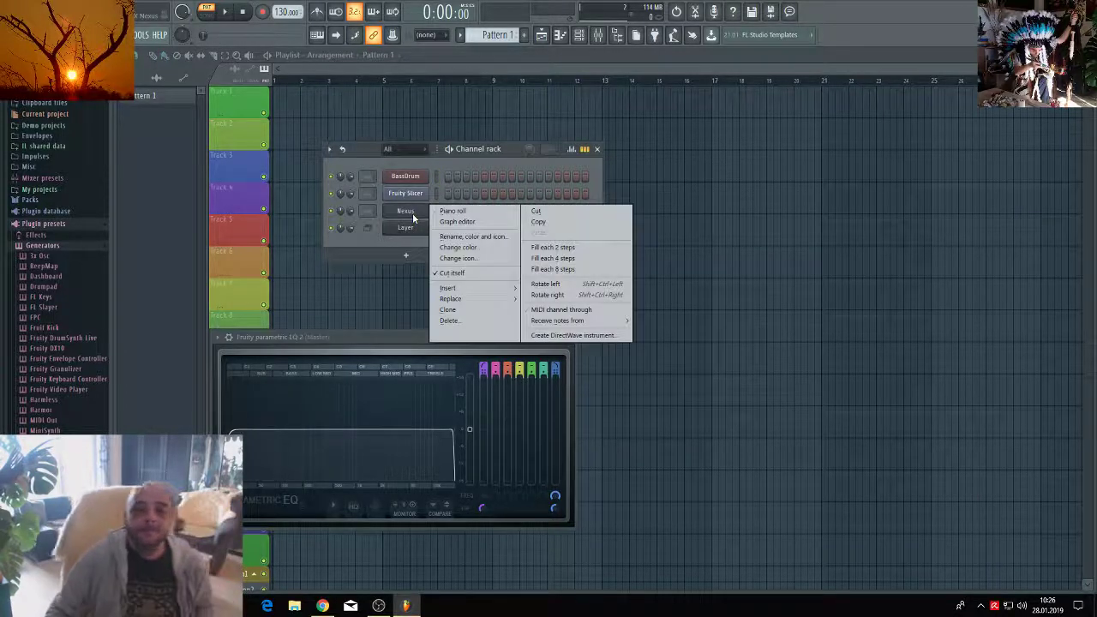
click(453, 309)
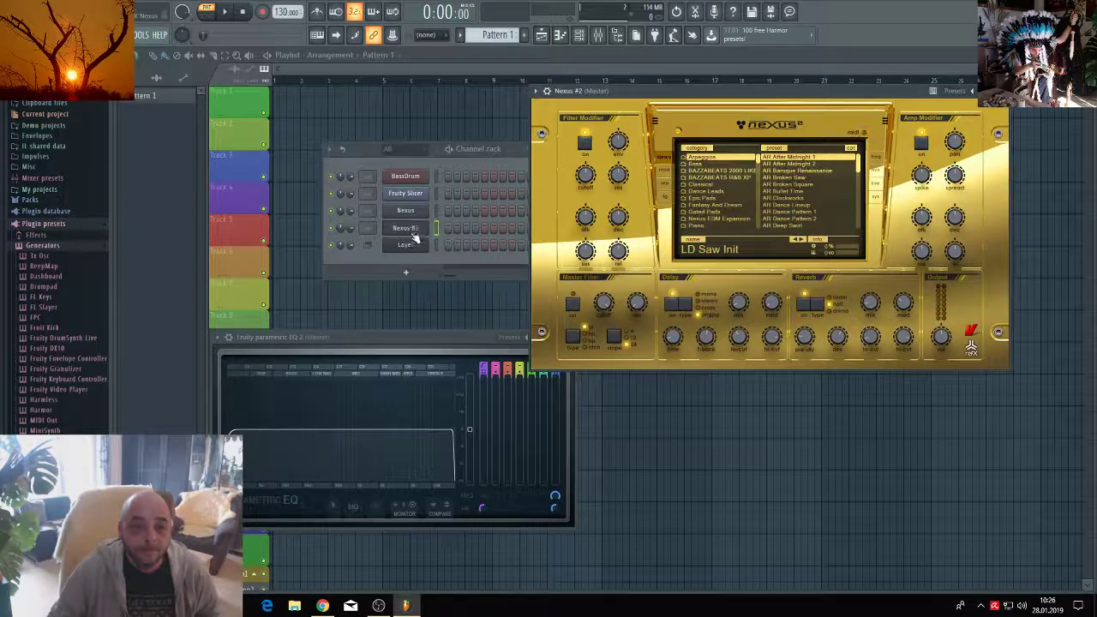
right_click(413, 231)
click(449, 326)
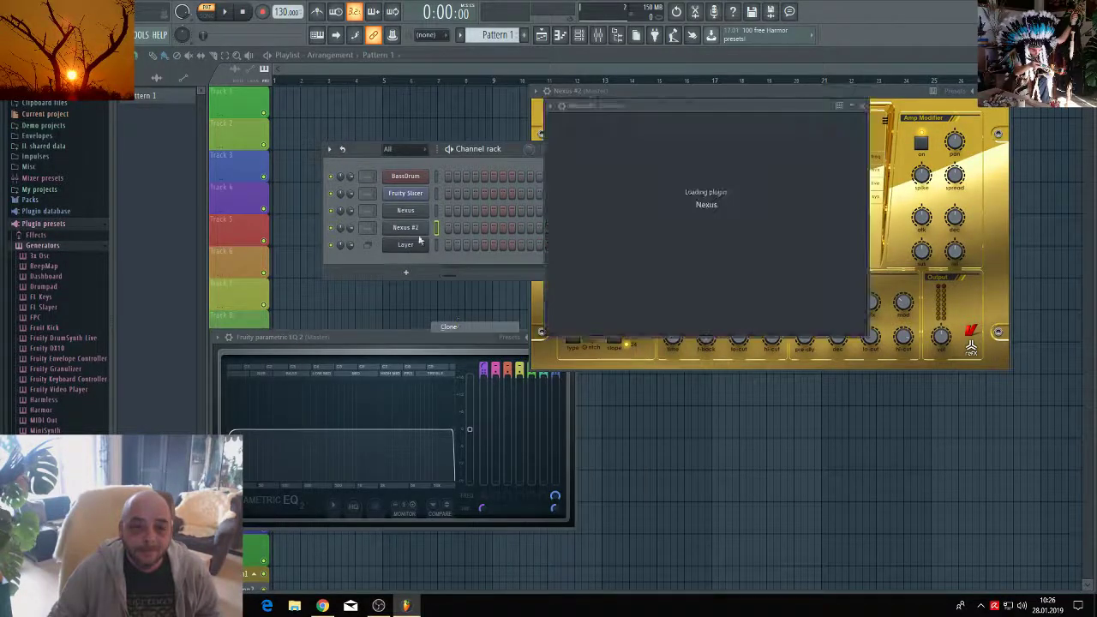
right_click(416, 245)
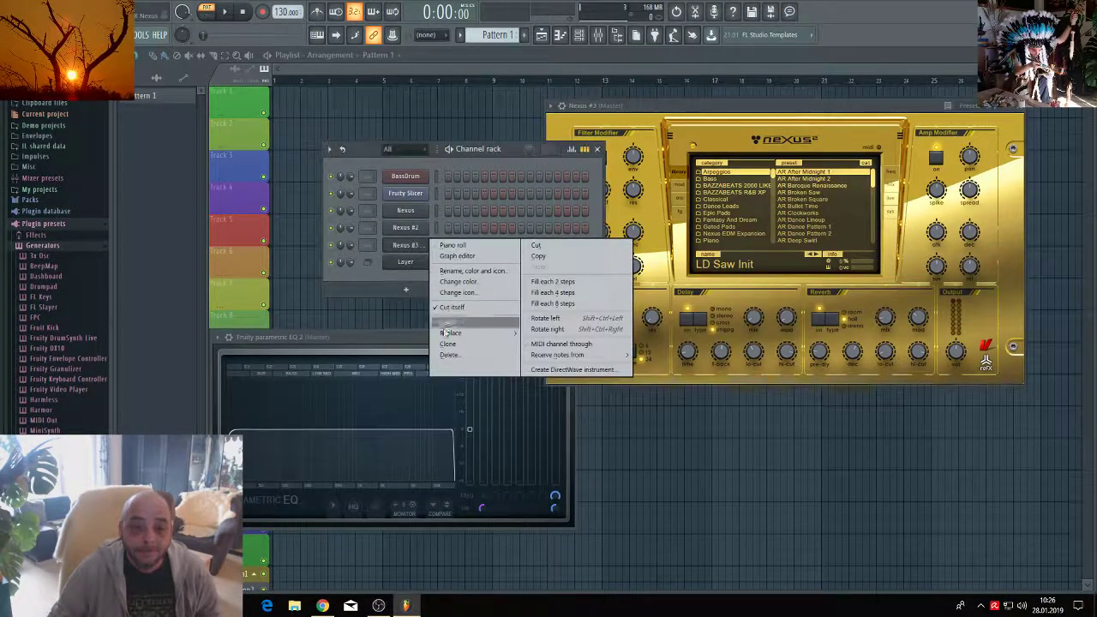
click(448, 343)
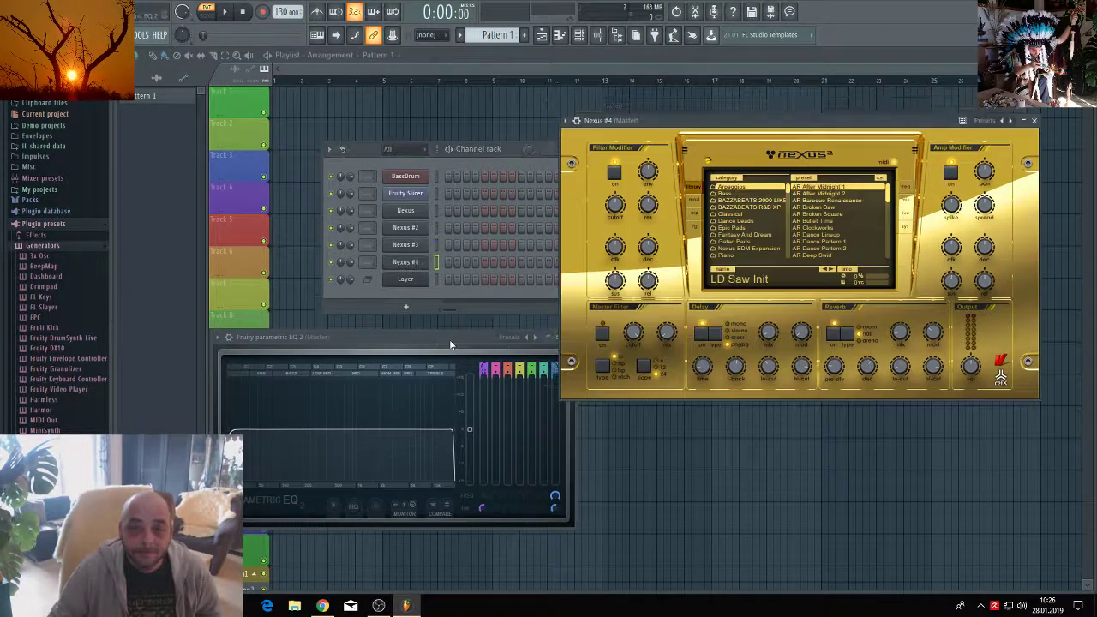
Load the preset LP Bonus Synth 2 Fmin 110BPM from the XP Hlw Prcn Lps category into the first Nexus channel.
click(399, 215)
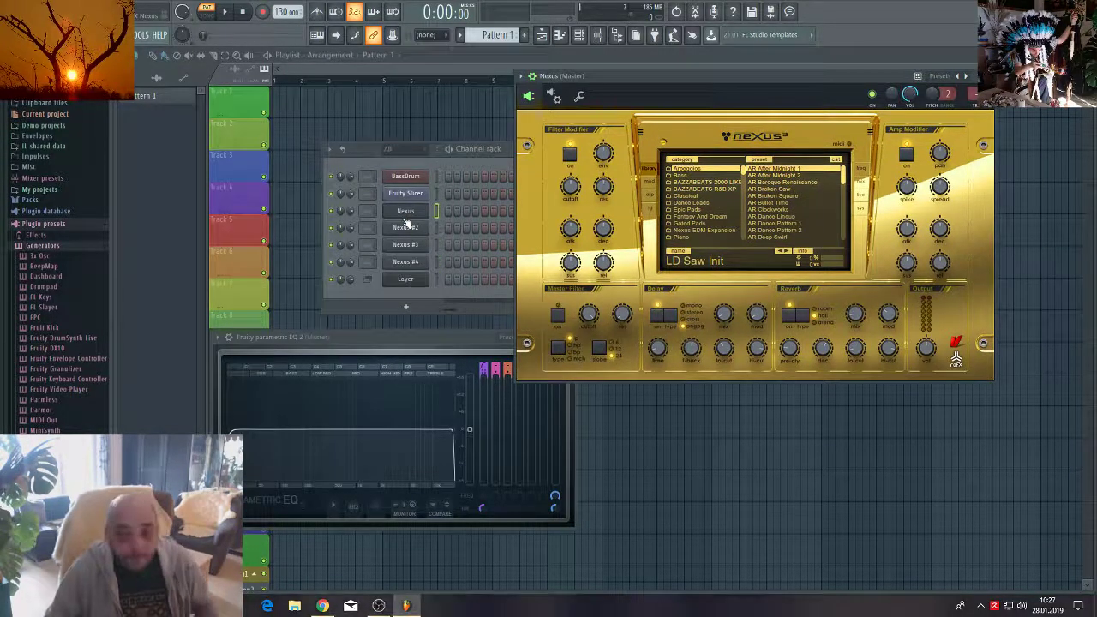
scroll(698, 210, down, 10)
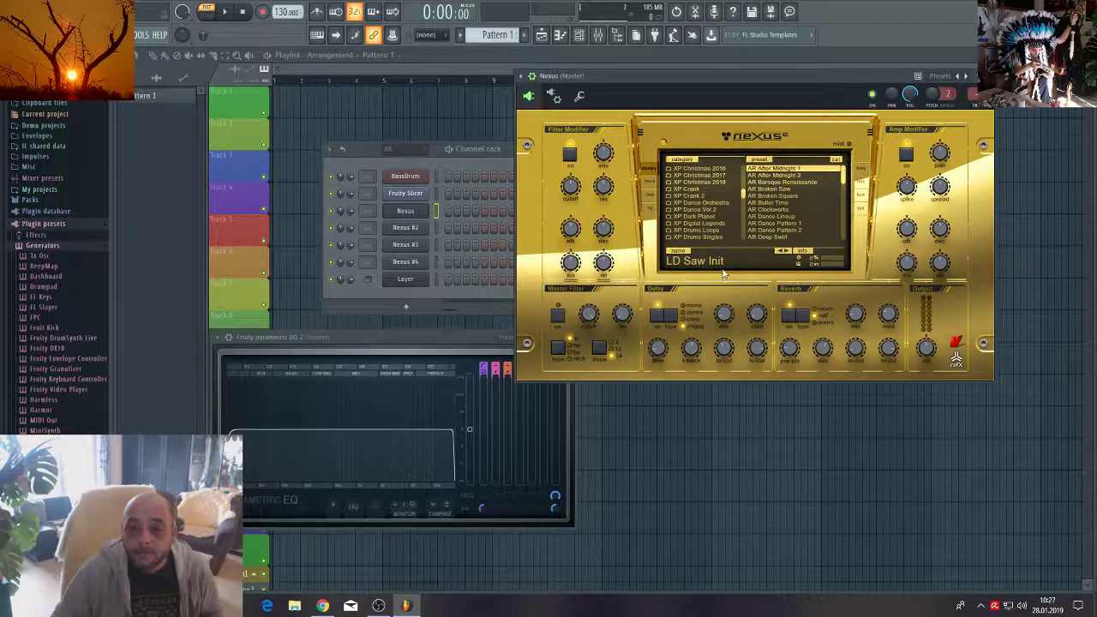
scroll(713, 220, down, 3)
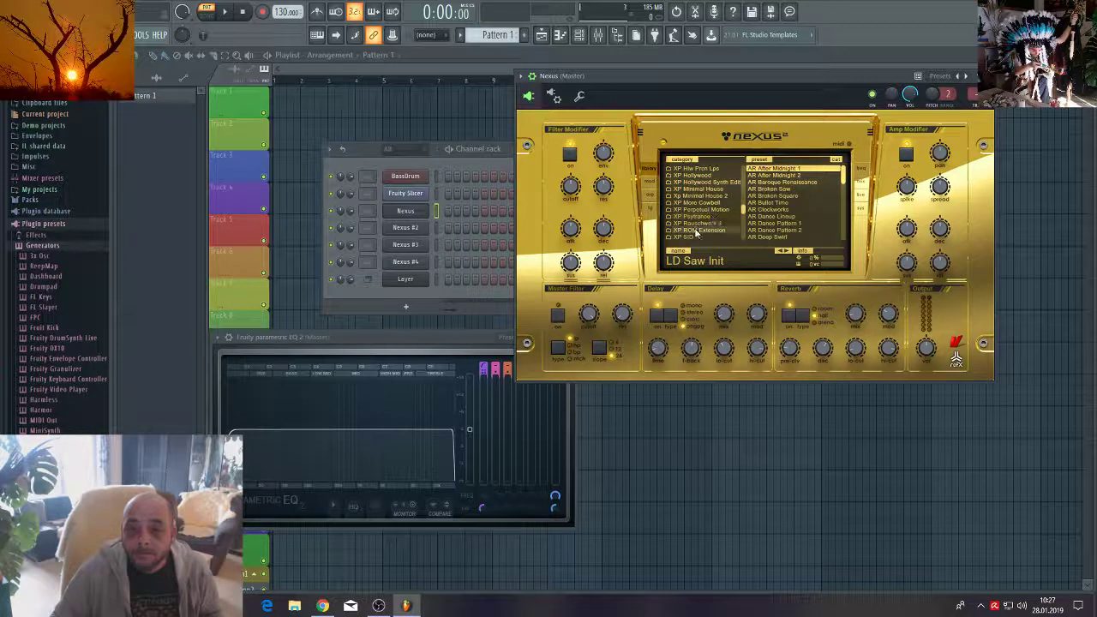
click(700, 169)
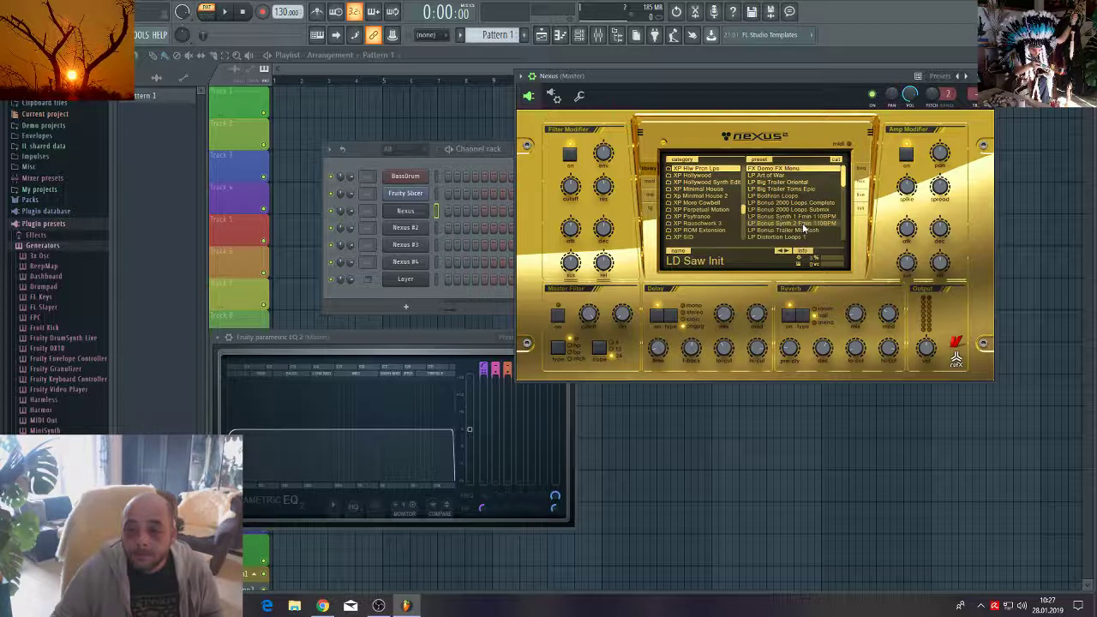
click(802, 223)
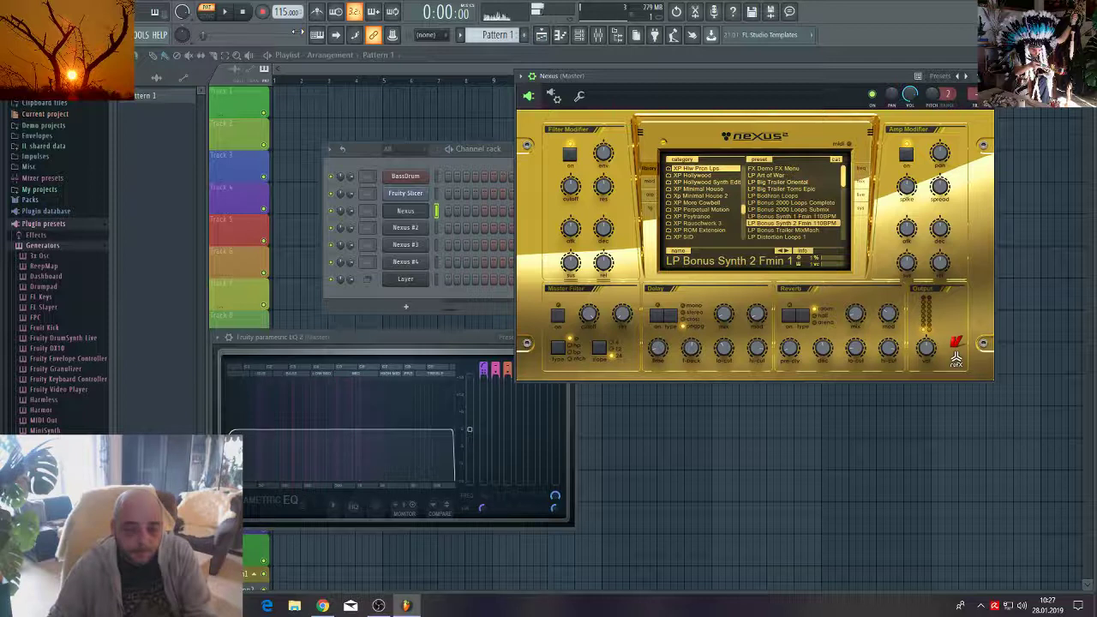
click(419, 215)
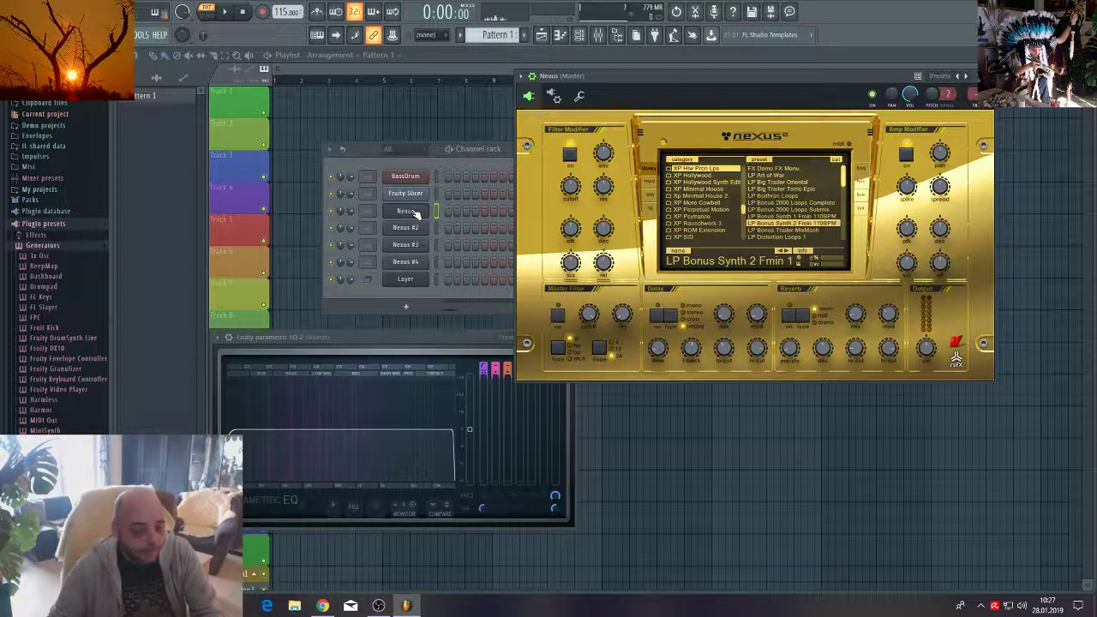
click(413, 212)
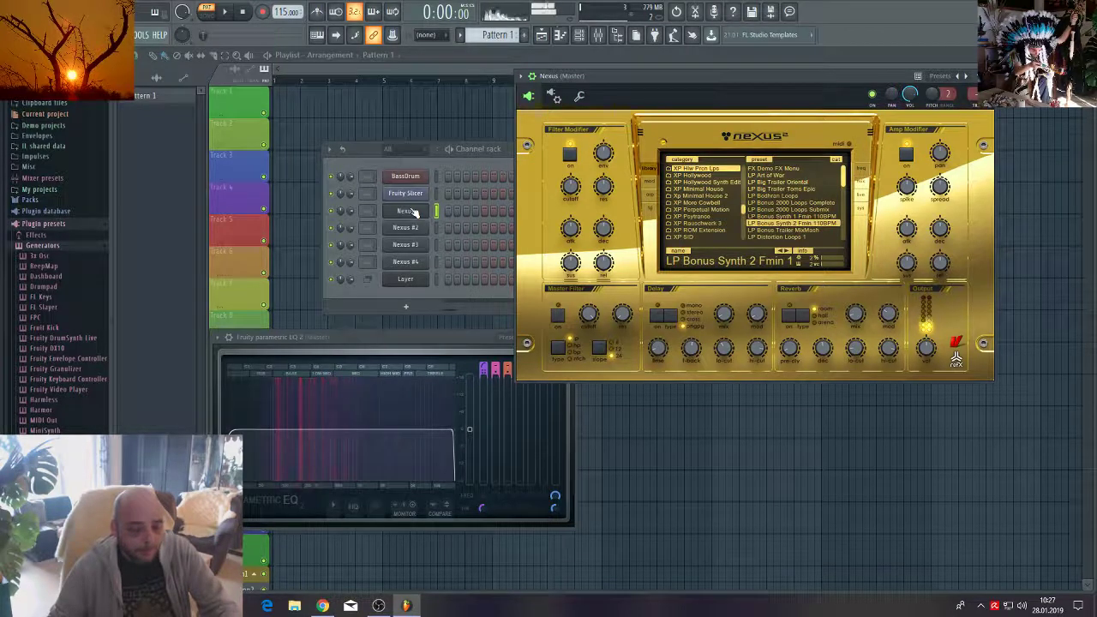
Draw a G#3 note eight bars long from bar 1 in the first Nexus channel's piano roll.
right_click(413, 211)
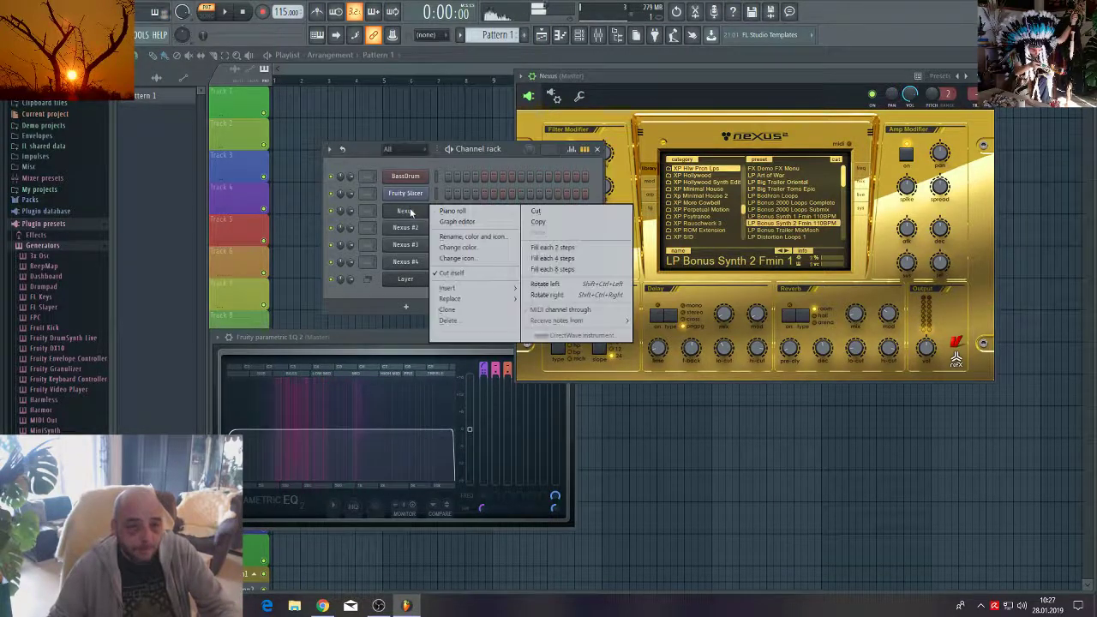
click(454, 215)
scroll(289, 279, down, 4)
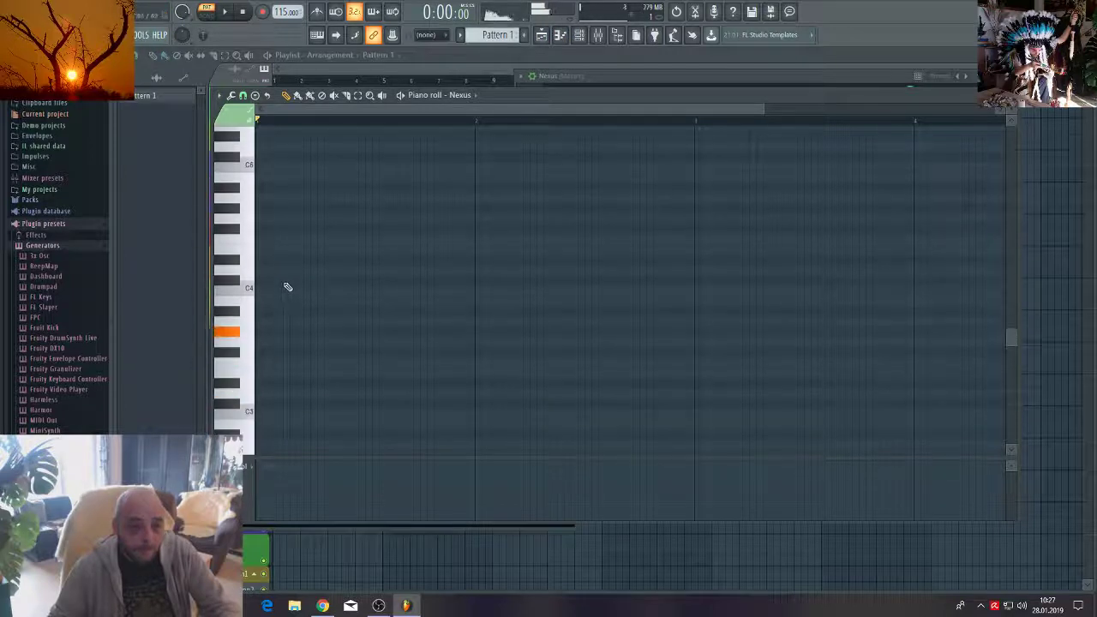
drag(280, 331, 760, 382)
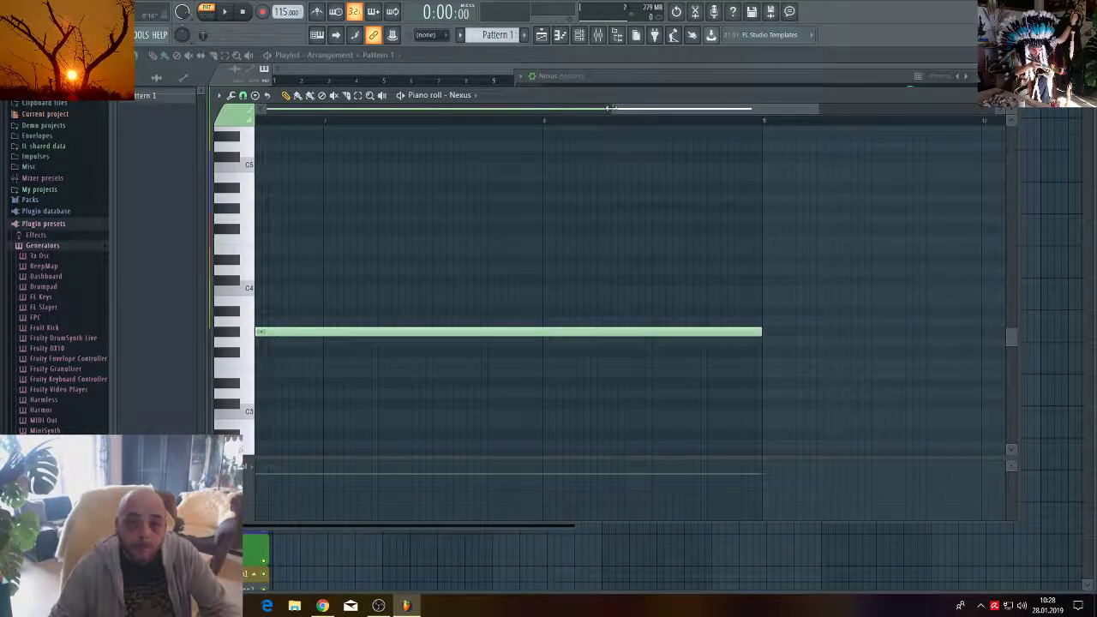
drag(610, 109, 267, 110)
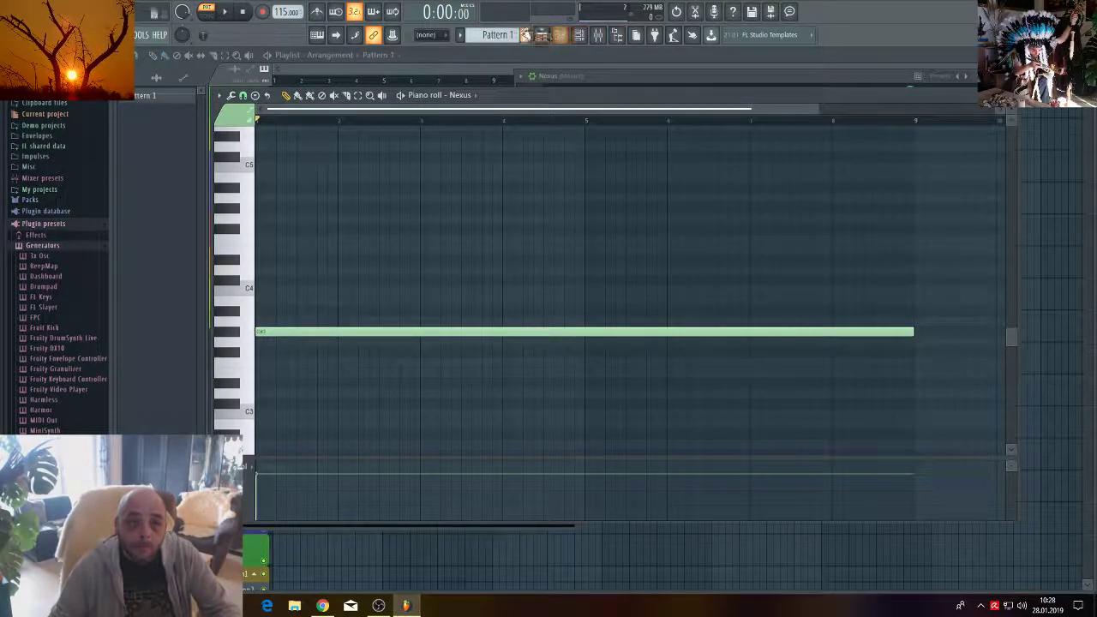
Place Pattern 1 at bar 1 of Track 1 in the playlist and play the song.
click(544, 34)
click(279, 101)
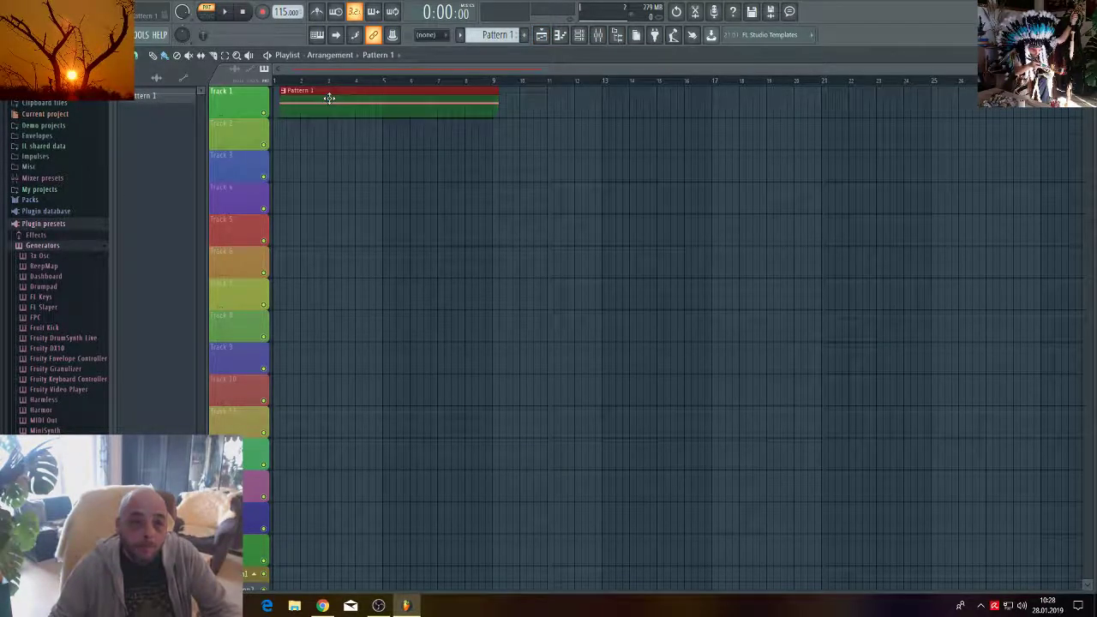
click(225, 14)
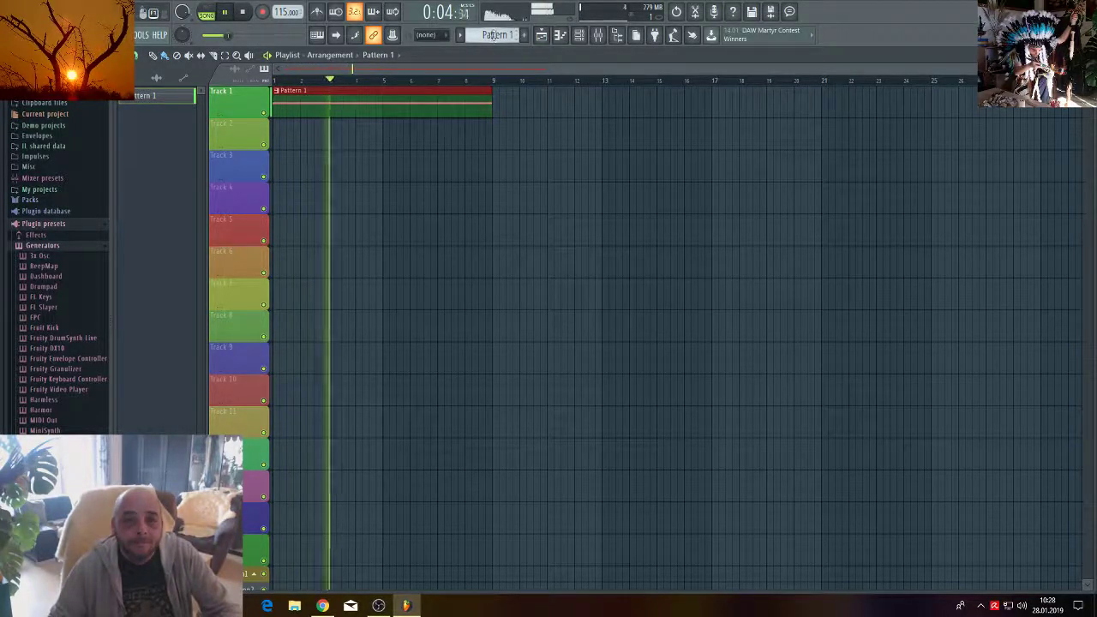
Create Pattern 2 and draw a C#3 note eight bars long in the first Nexus channel's piano roll.
click(580, 36)
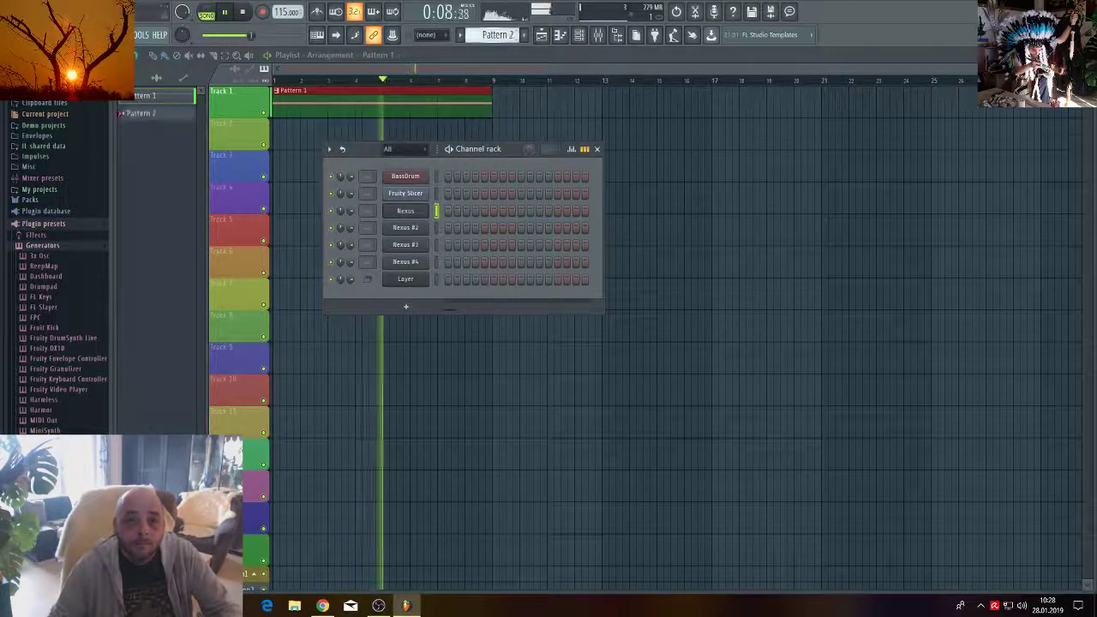
key(F4)
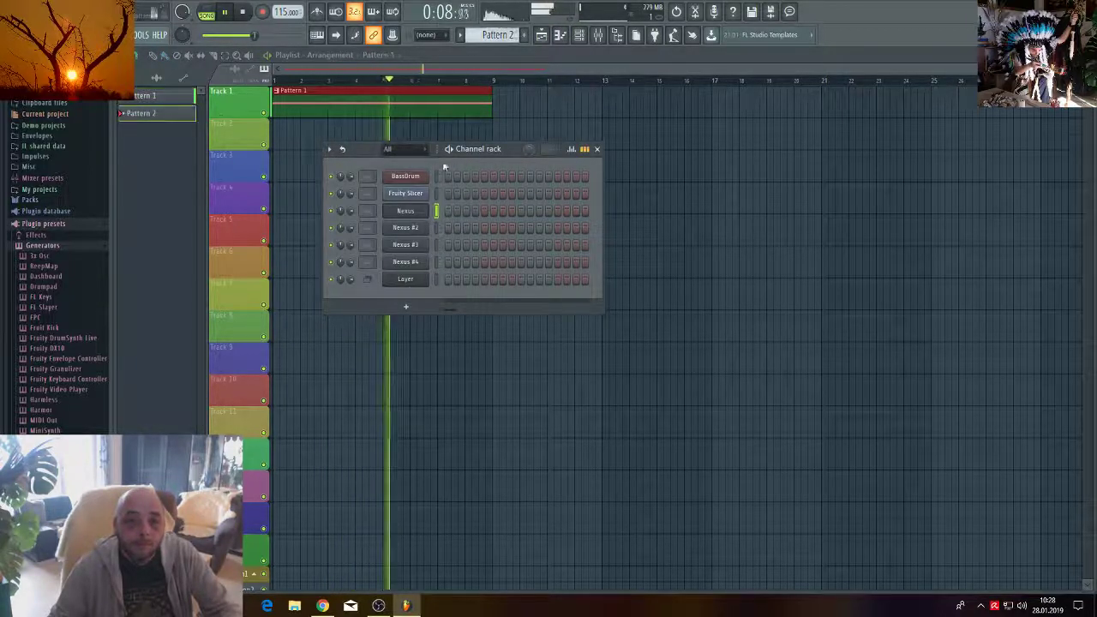
click(560, 34)
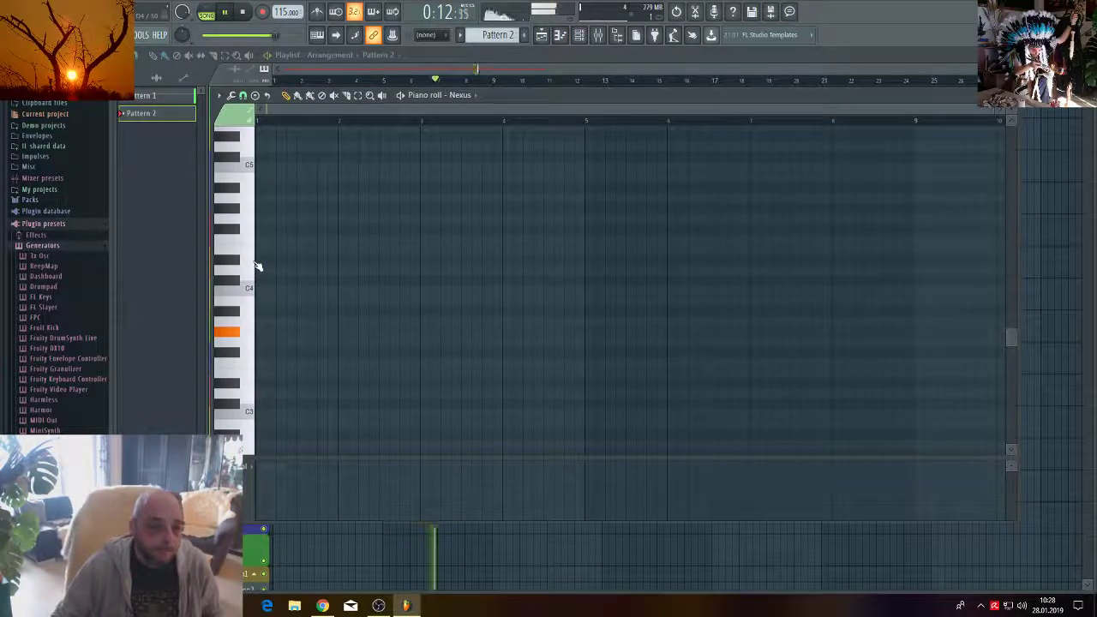
click(234, 408)
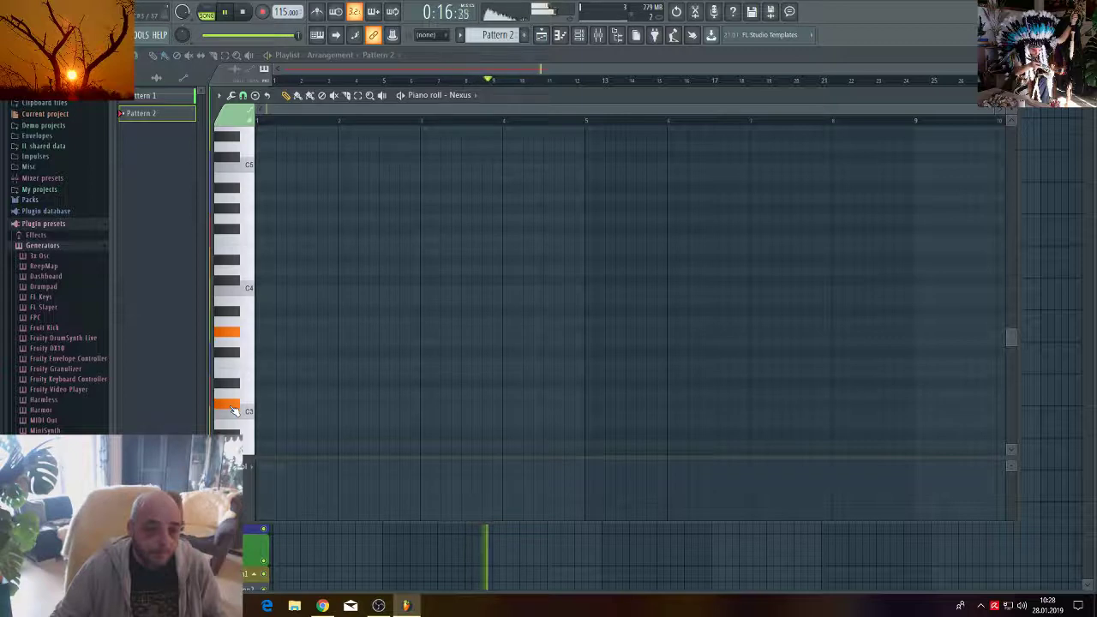
key(space)
click(260, 405)
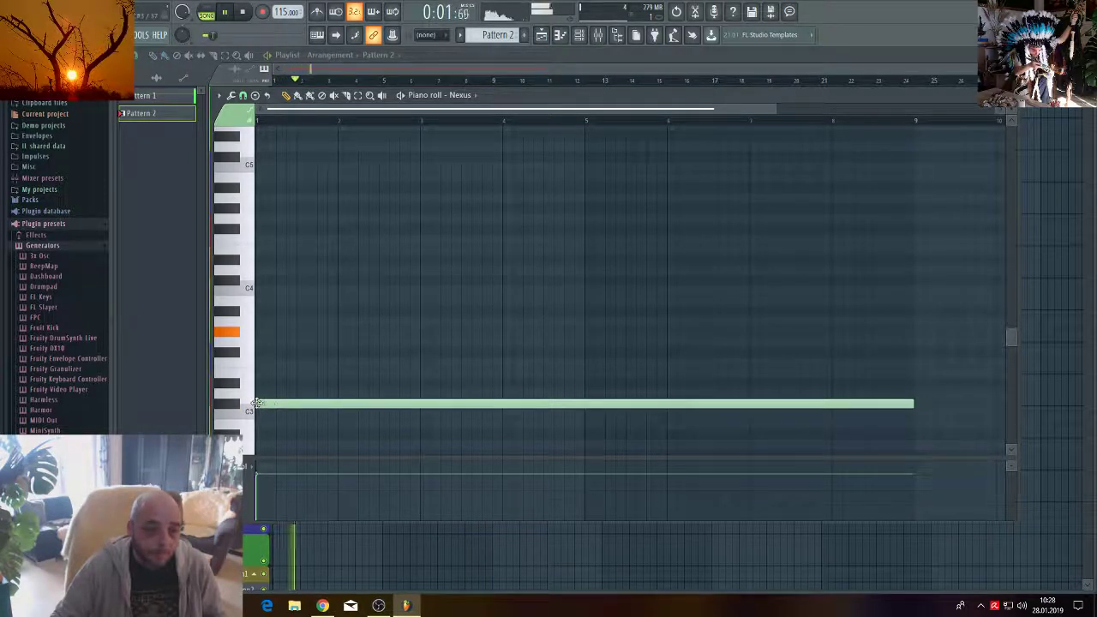
Place Pattern 2 at bar 1 of Track 2 and lower the velocity of its C#3 note.
key(F7)
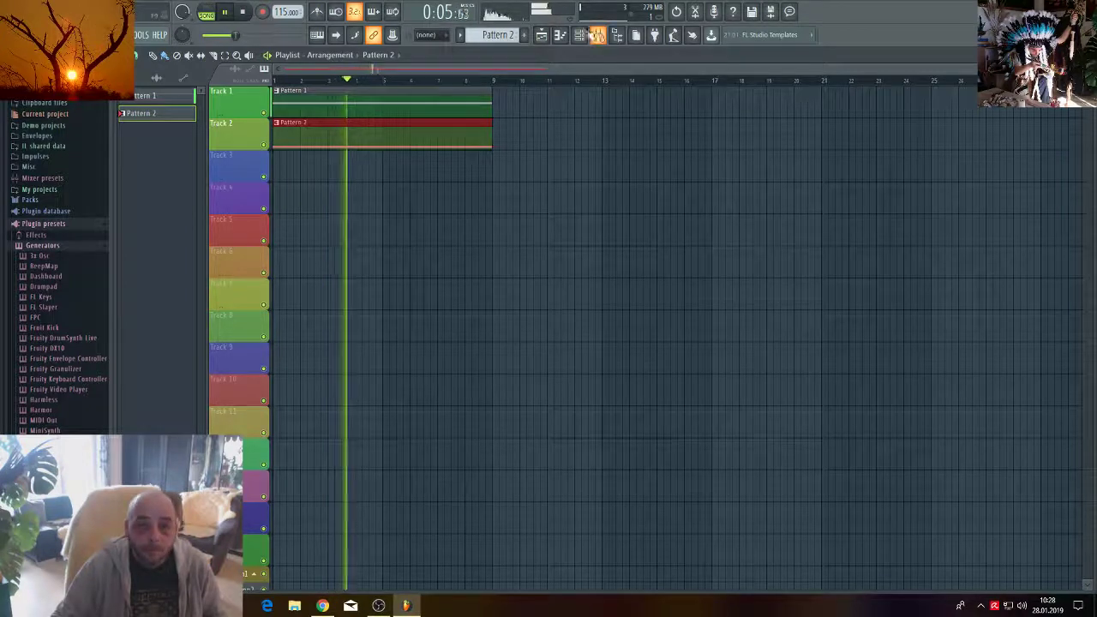
click(559, 34)
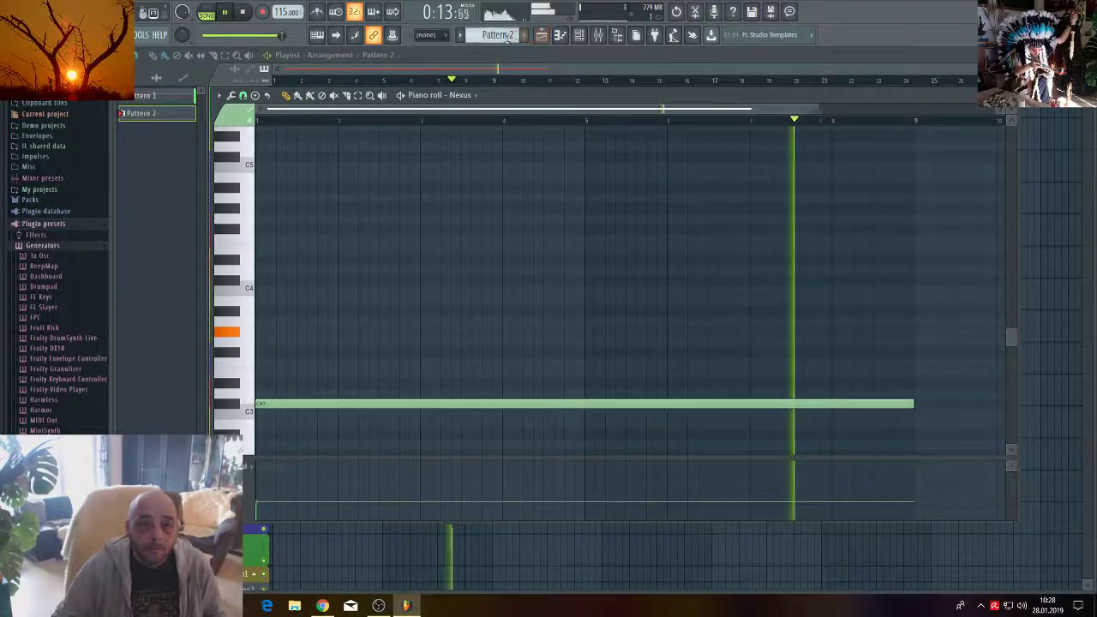
Create Pattern 3 and clone the first Nexus channel together with its loaded preset.
key(F4)
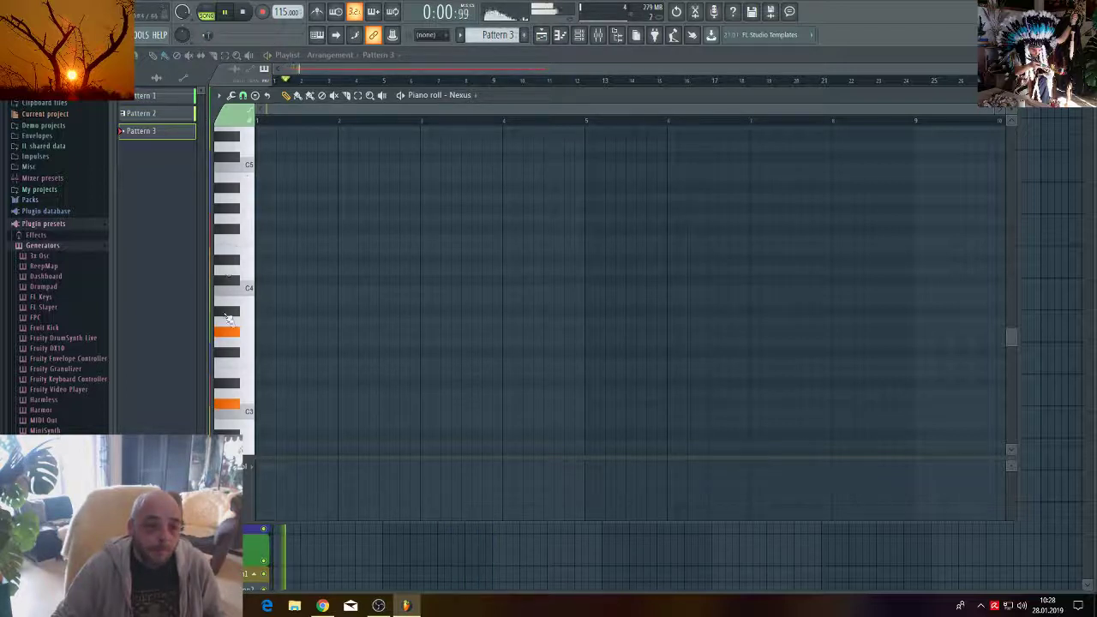
click(531, 66)
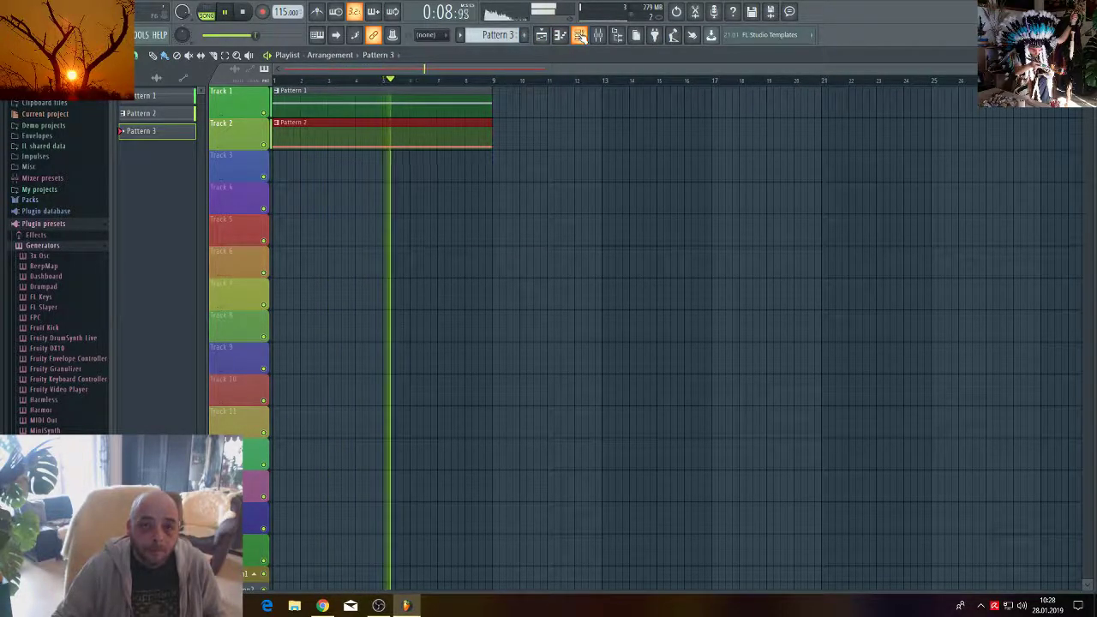
click(579, 34)
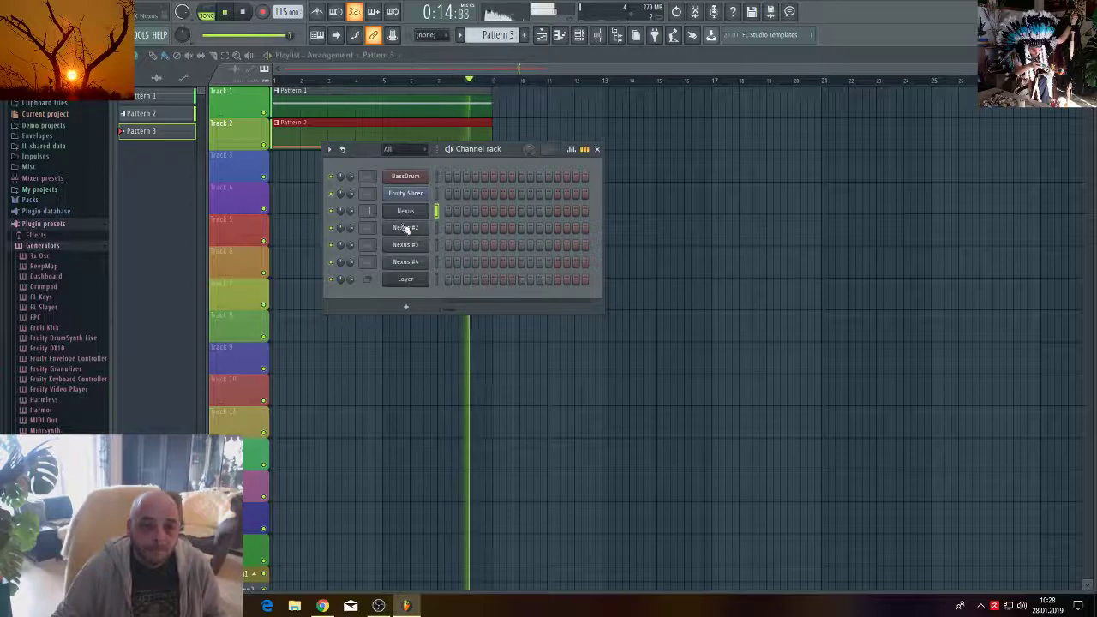
right_click(428, 208)
click(447, 309)
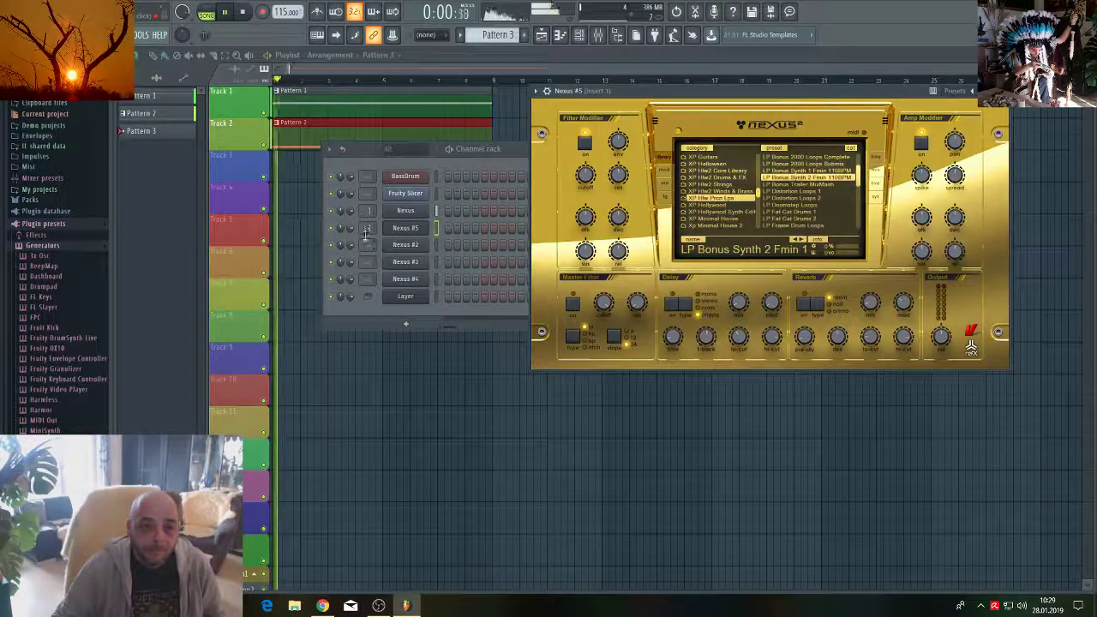
Route the newly cloned Nexus channel to mixer insert 2 and open its preset browser.
scroll(369, 227, up, 1)
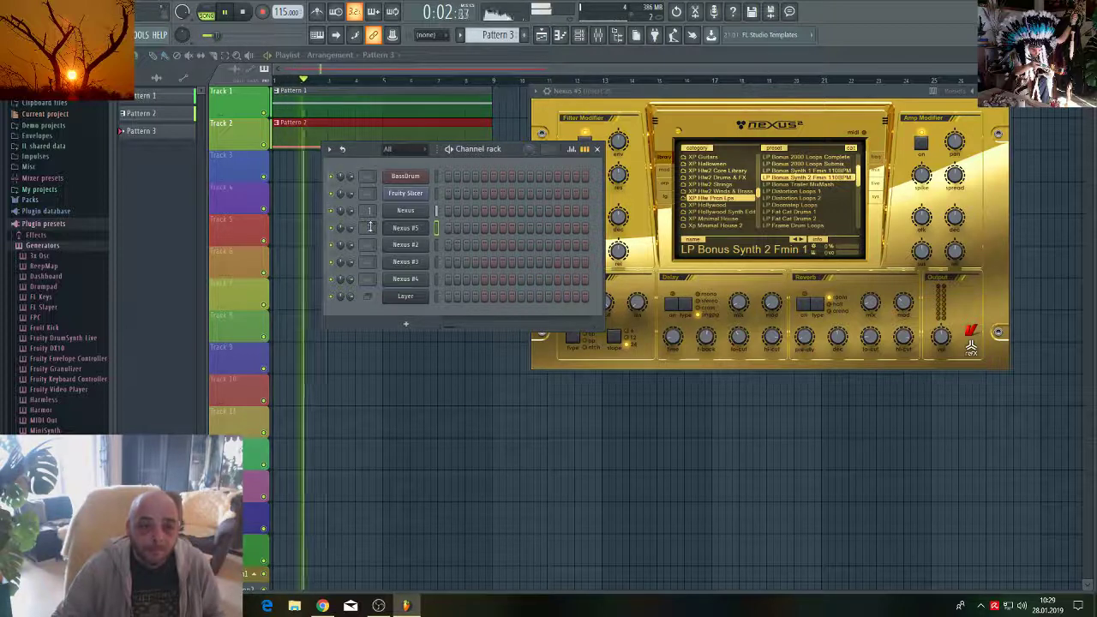
click(408, 228)
click(408, 228)
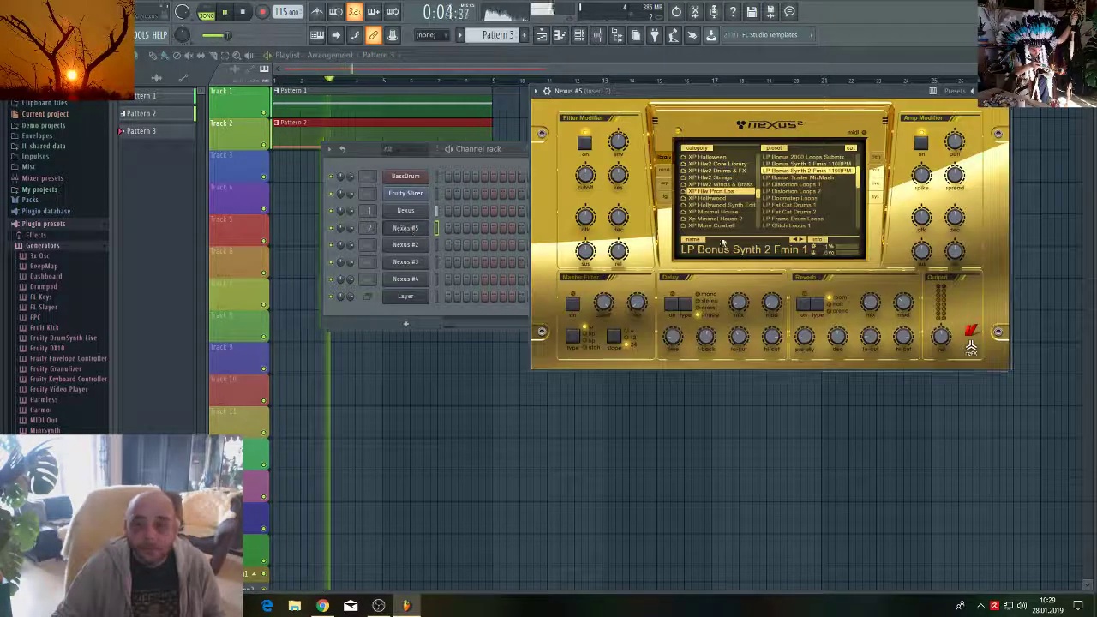
Audition keys in the Nexus #5 piano roll and draw an eight-bar D#7 note from bar 1 of Pattern 3.
right_click(423, 230)
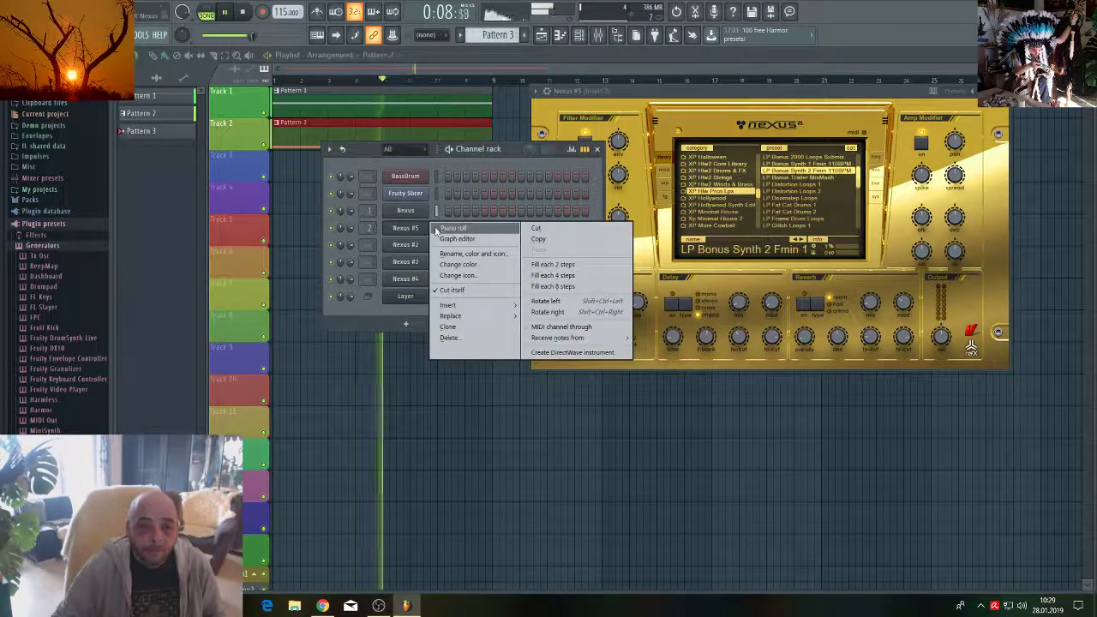
click(448, 229)
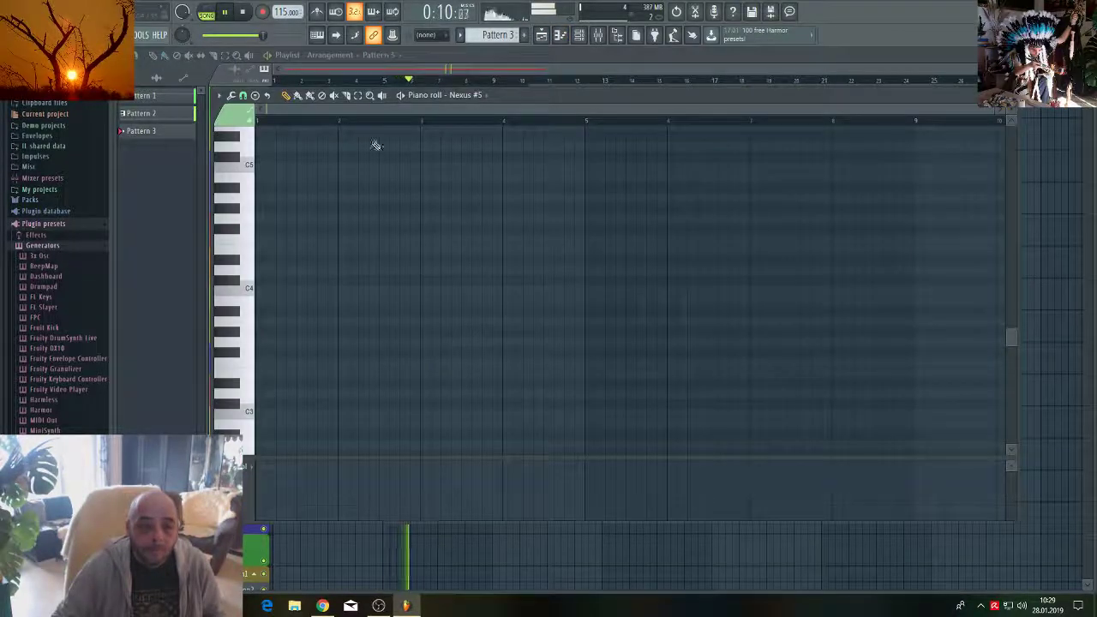
scroll(285, 222, up, 3)
scroll(268, 237, down, 1)
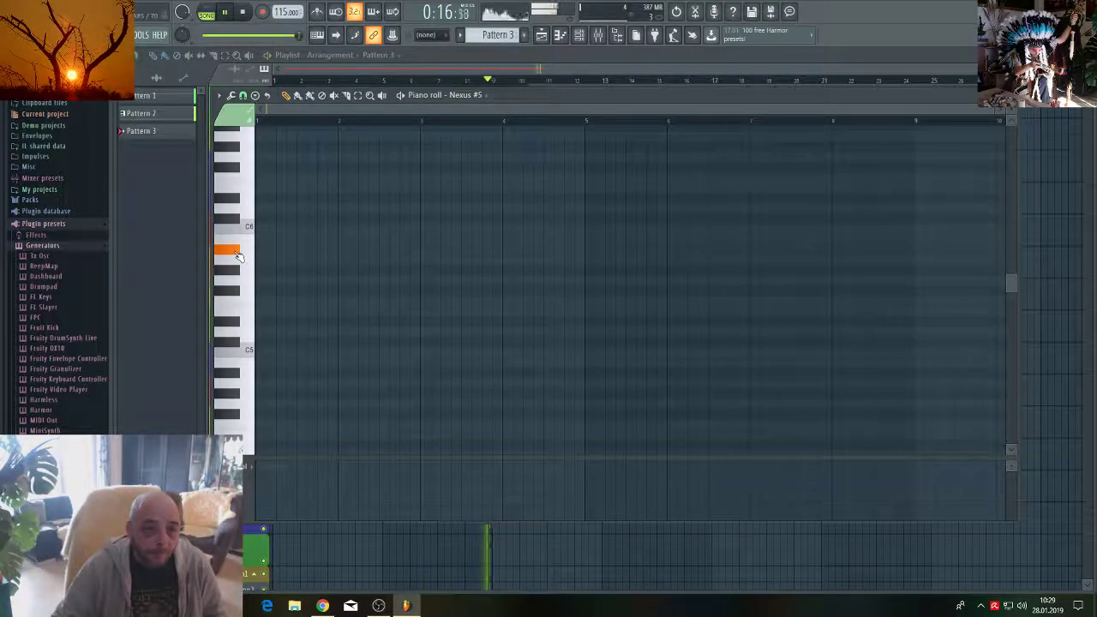
click(239, 251)
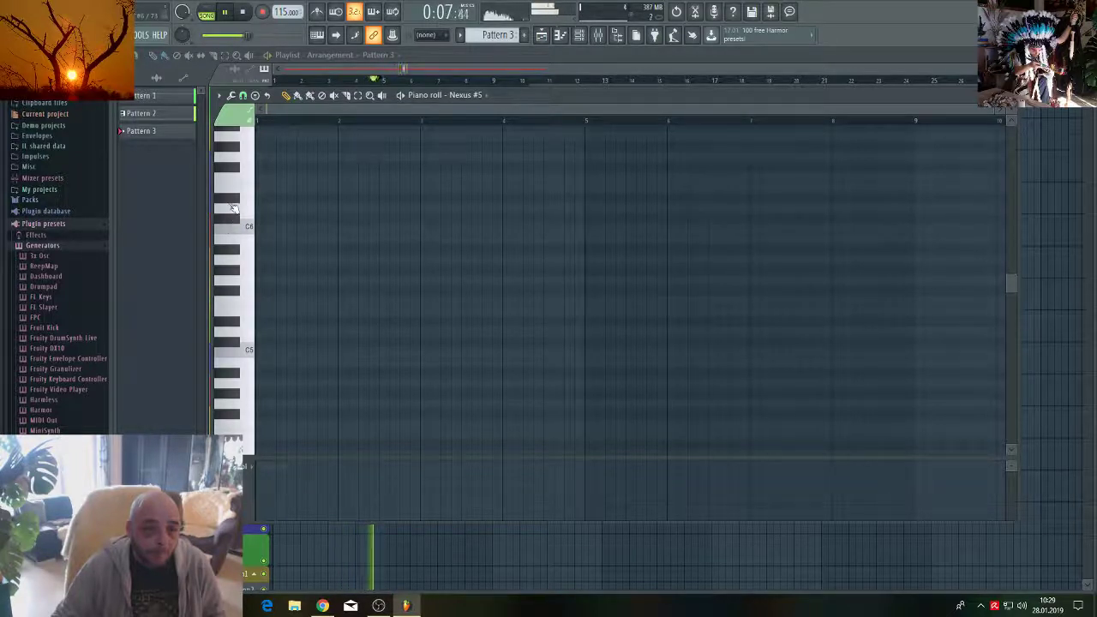
click(238, 169)
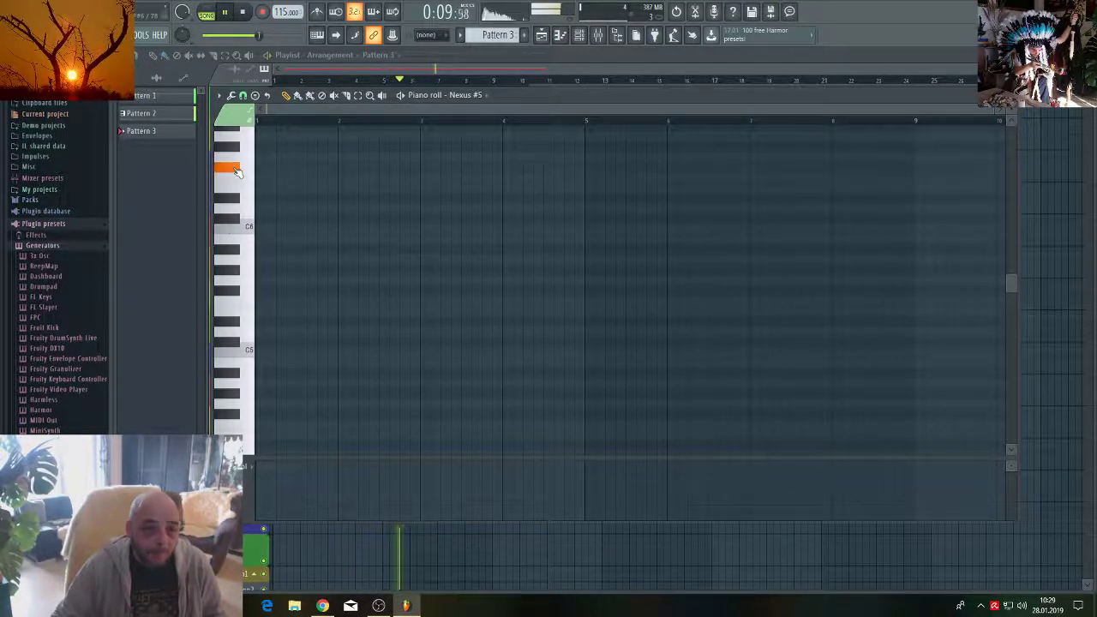
click(235, 151)
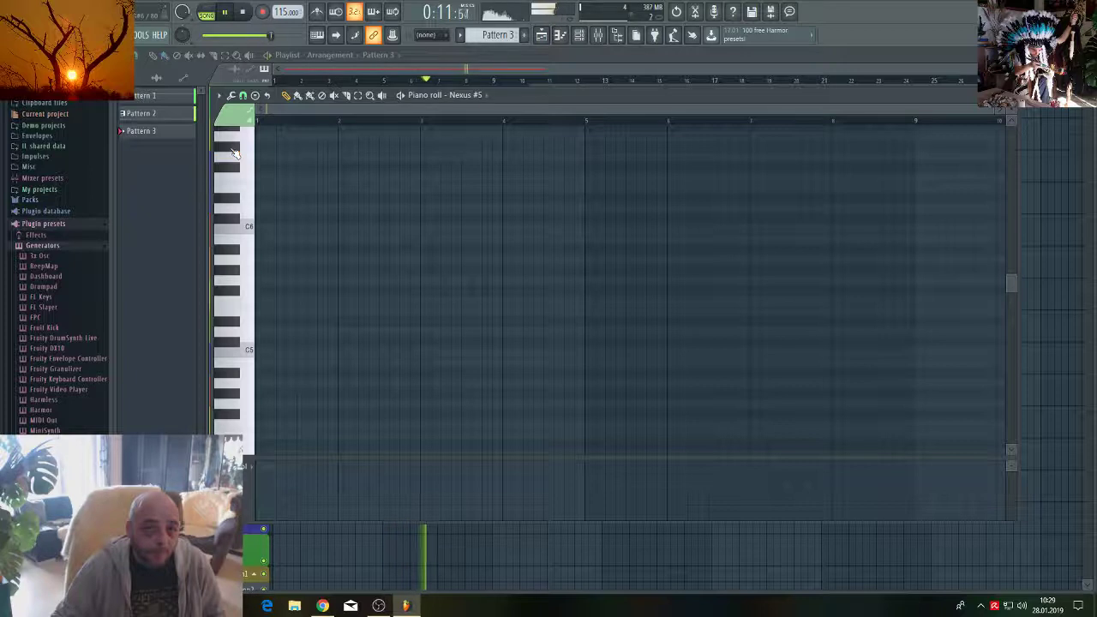
scroll(236, 152, up, 2)
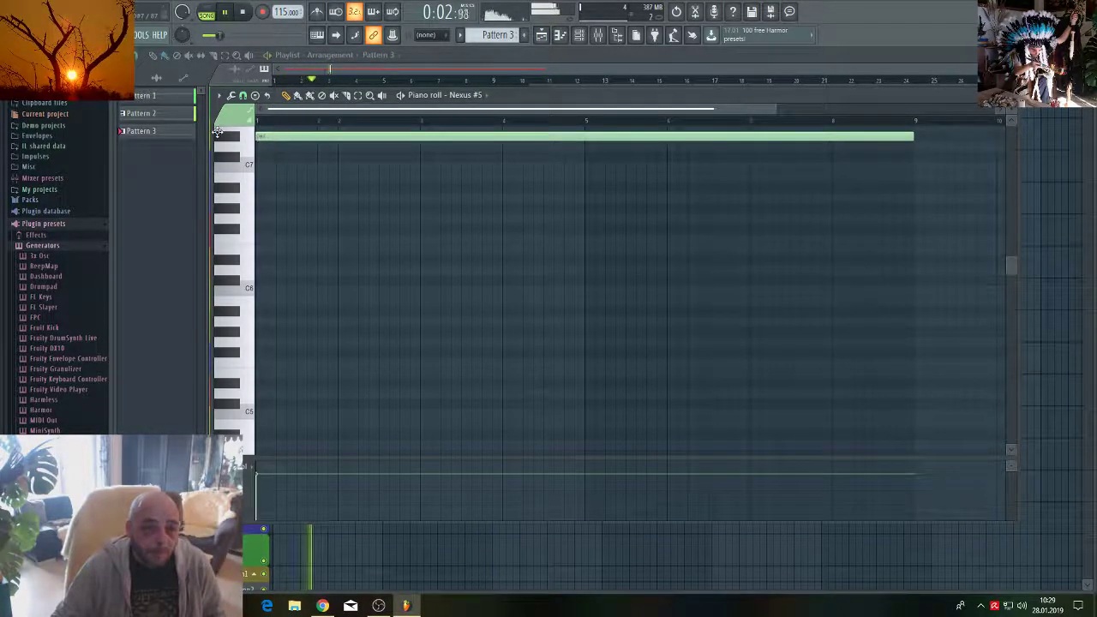
Place Pattern 3 at bar 1 of Track 3 and lower the velocity of its D#7 note.
click(549, 38)
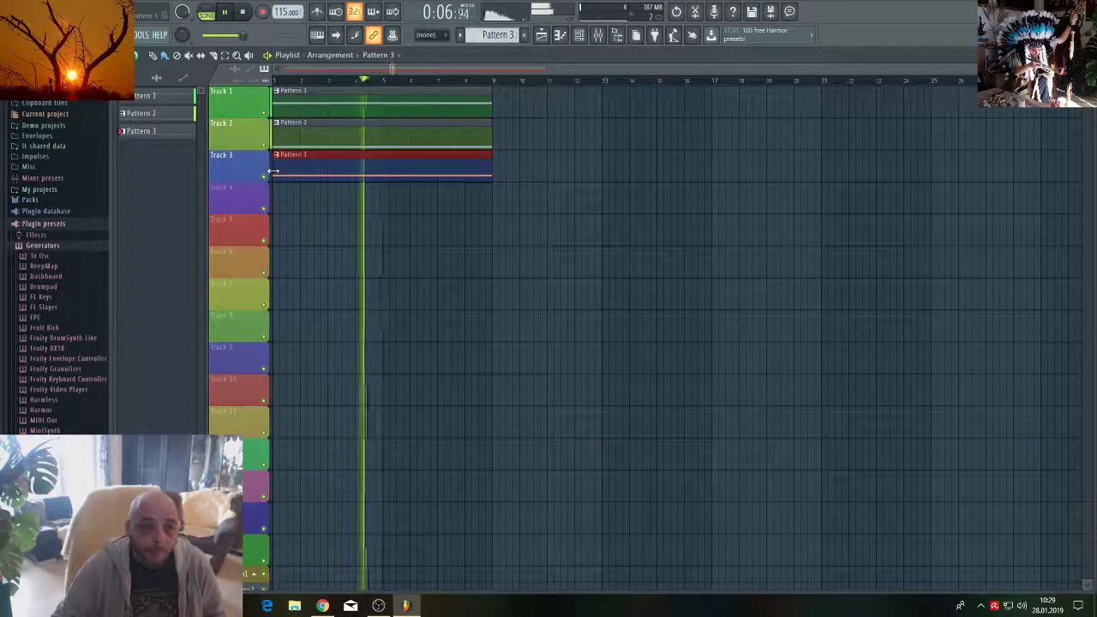
click(579, 36)
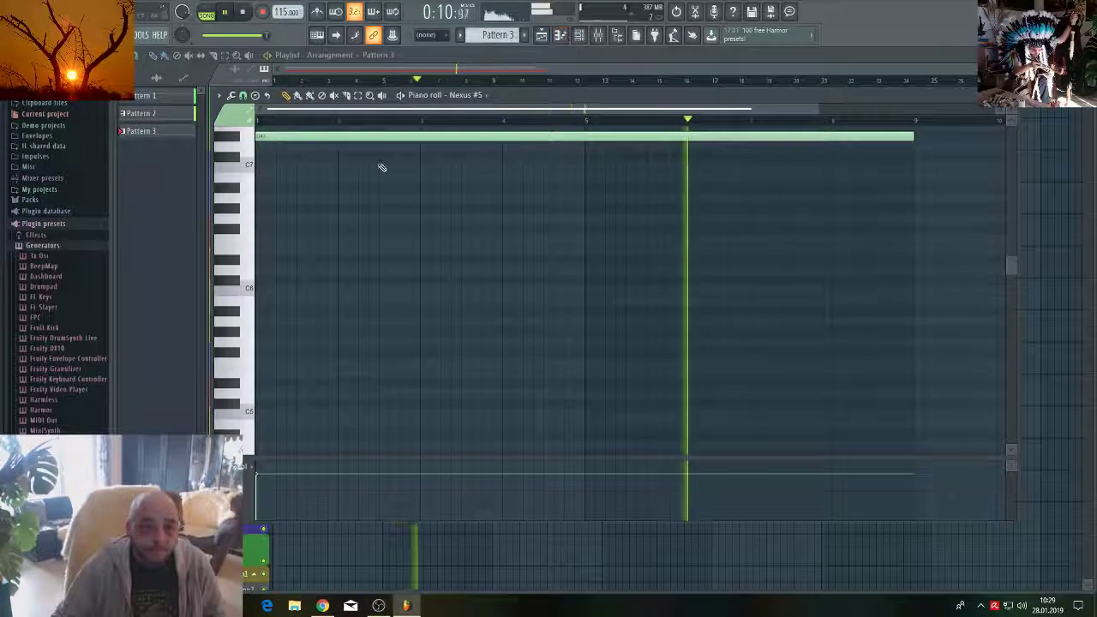
scroll(317, 270, up, 2)
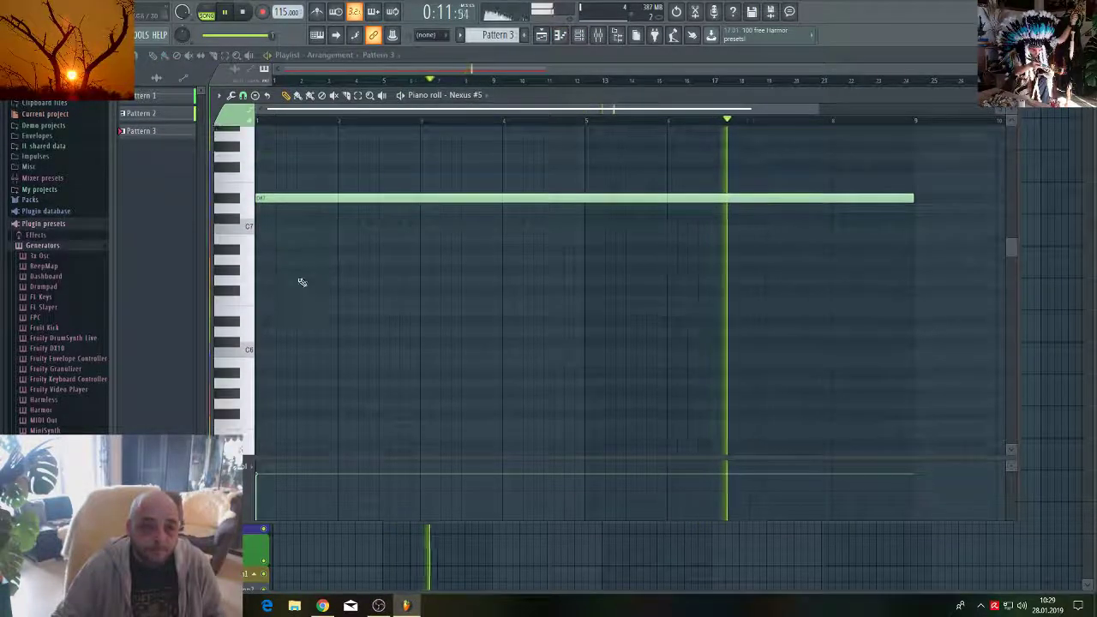
click(268, 491)
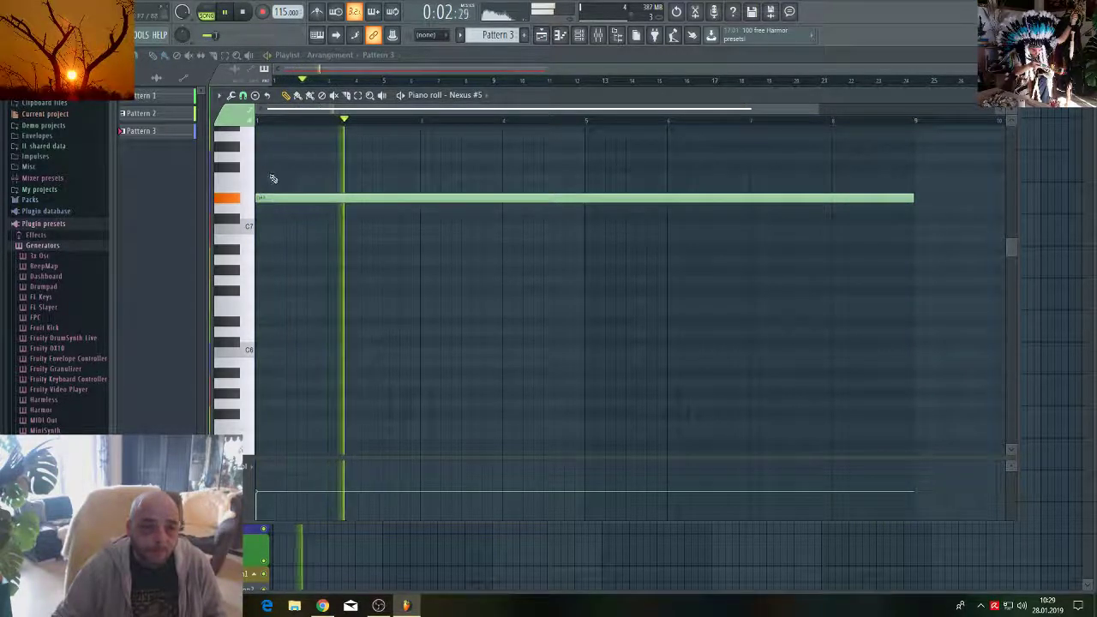
Add an eight-bar G#6 note at bar 1 beneath the D#7 note and play the arrangement to hear it.
scroll(272, 174, up, 3)
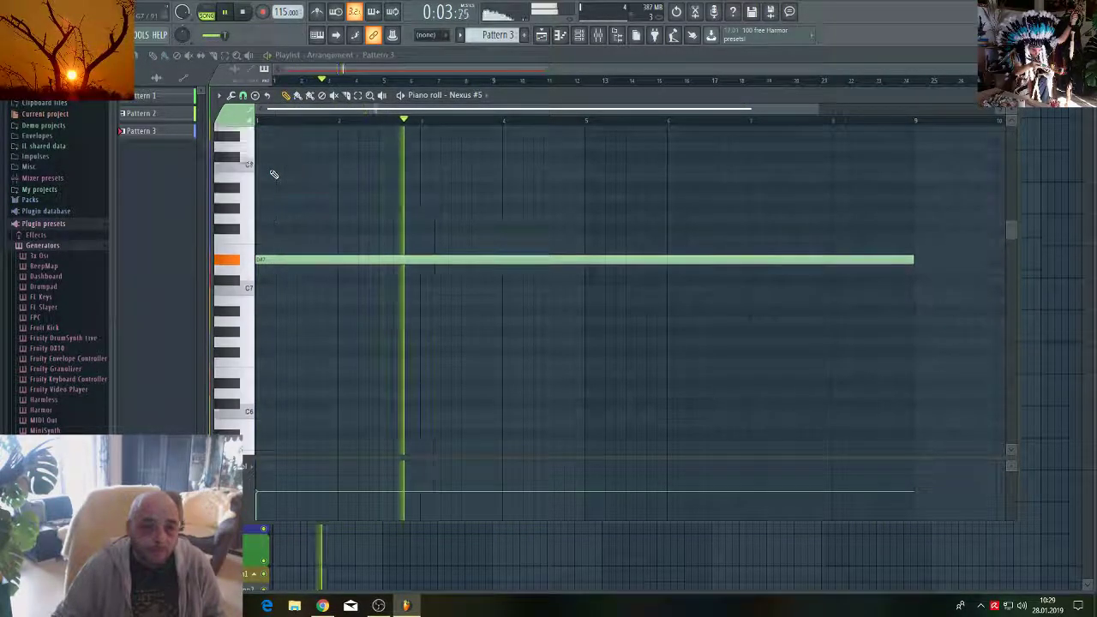
click(238, 233)
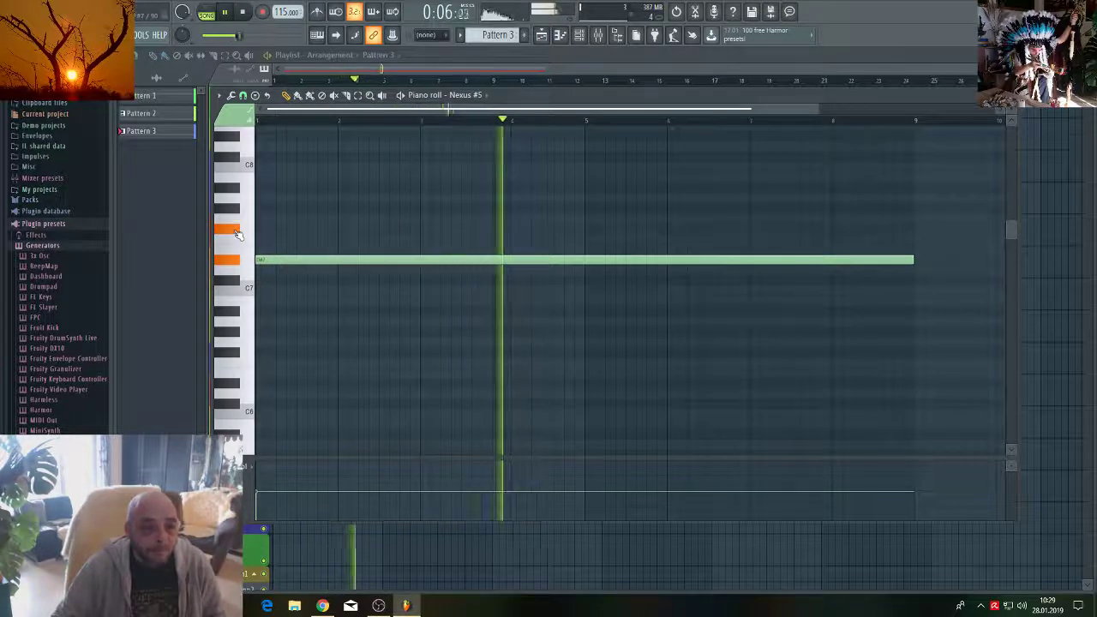
key(space)
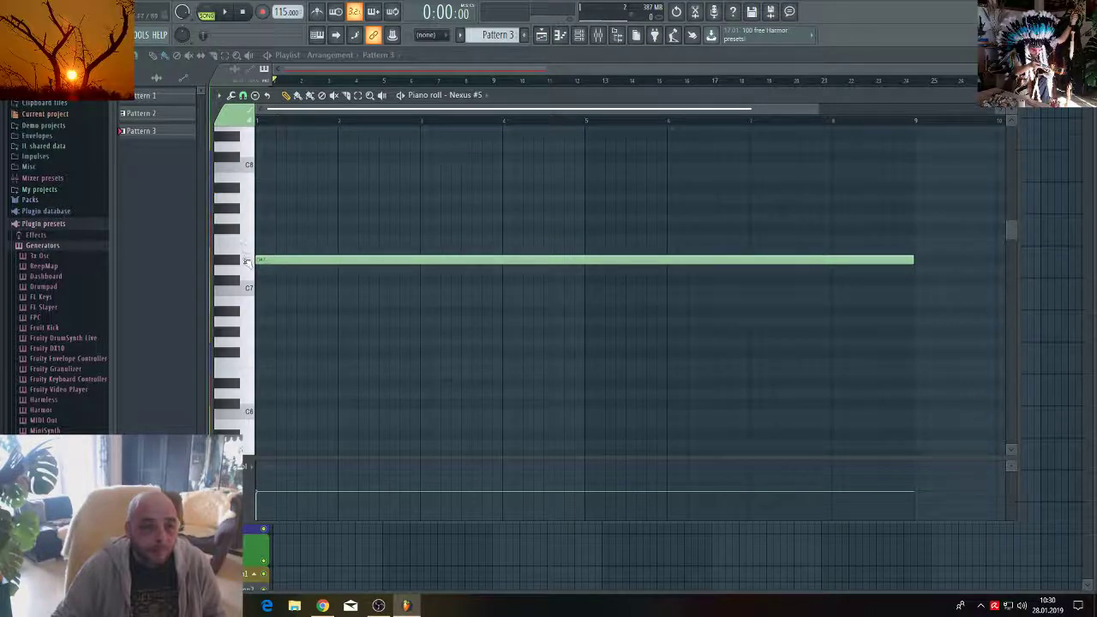
click(259, 332)
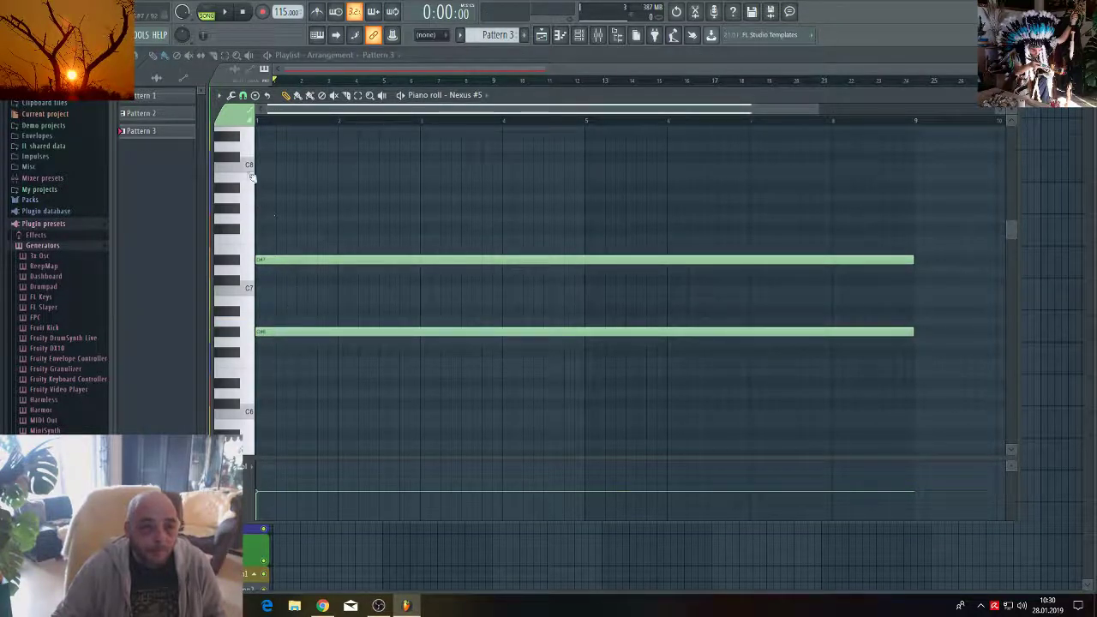
key(space)
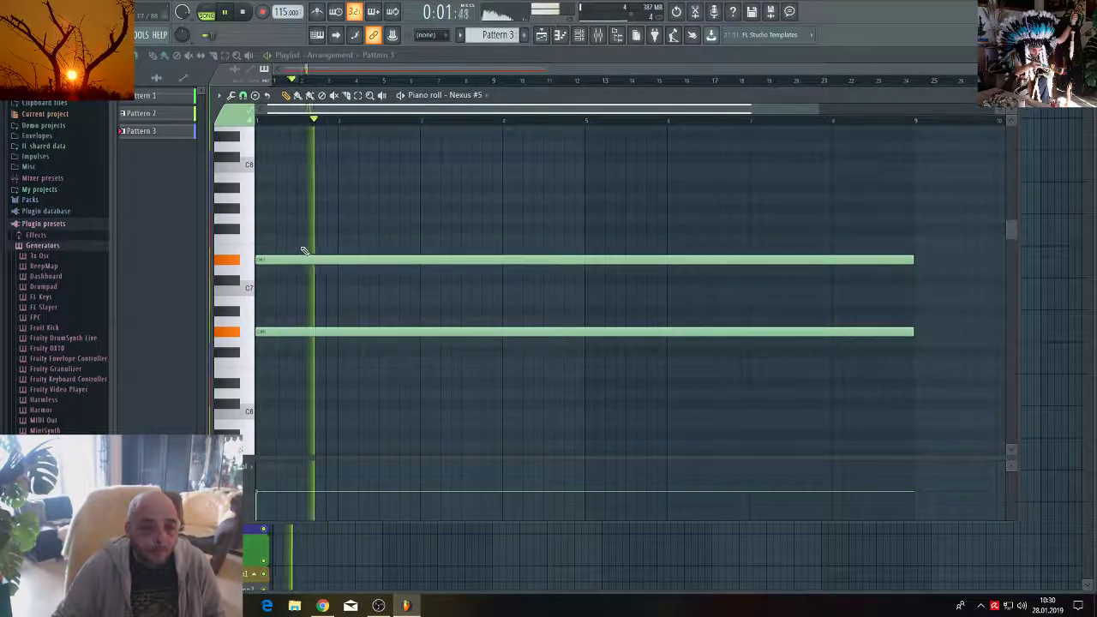
key(space)
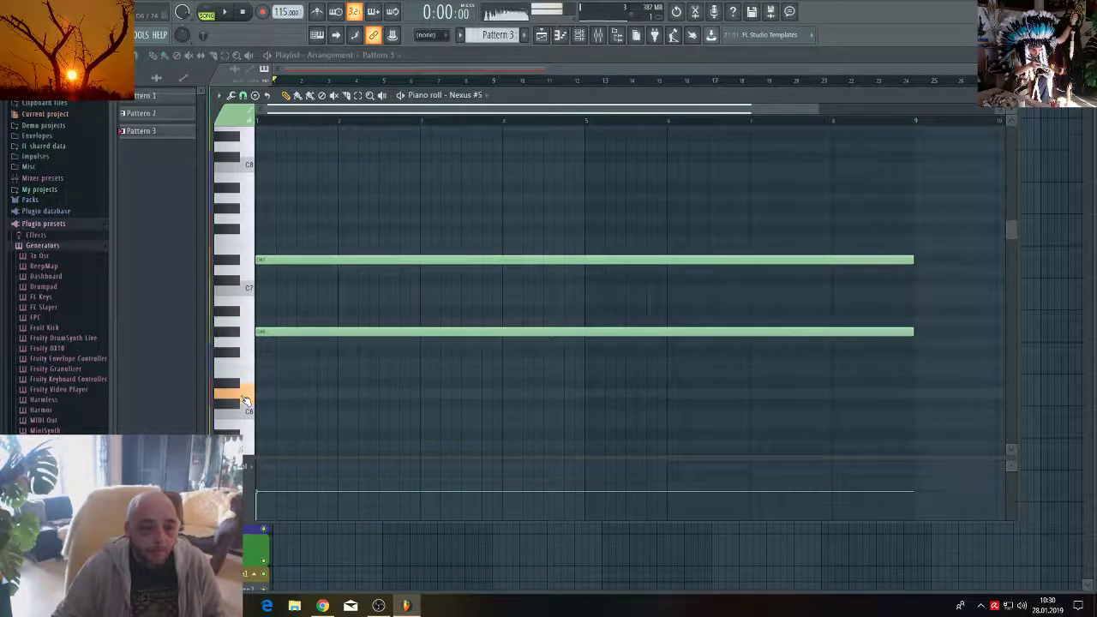
Add an eight-bar A6 note at bar 1 of Pattern 3 and lower the notes' velocity during playback, checking the mixer levels.
click(265, 319)
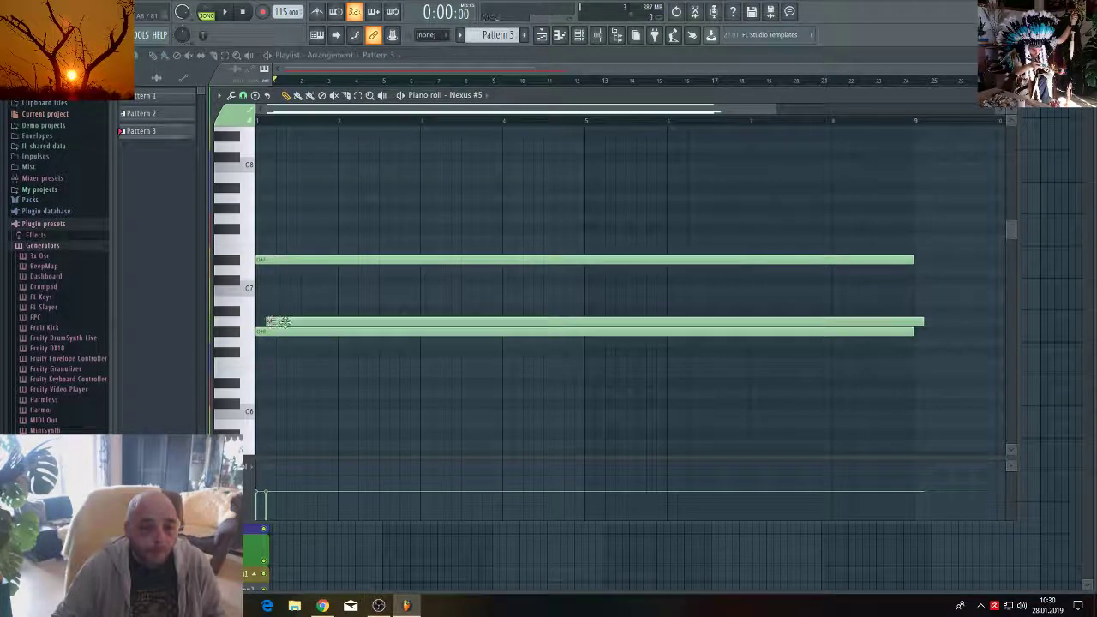
click(225, 13)
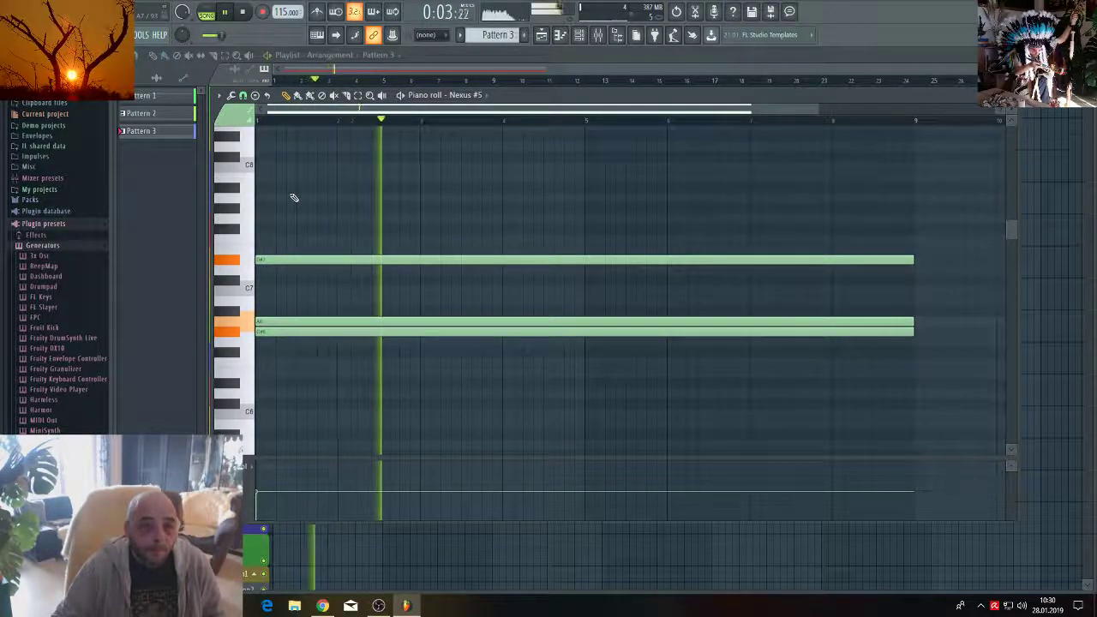
click(596, 38)
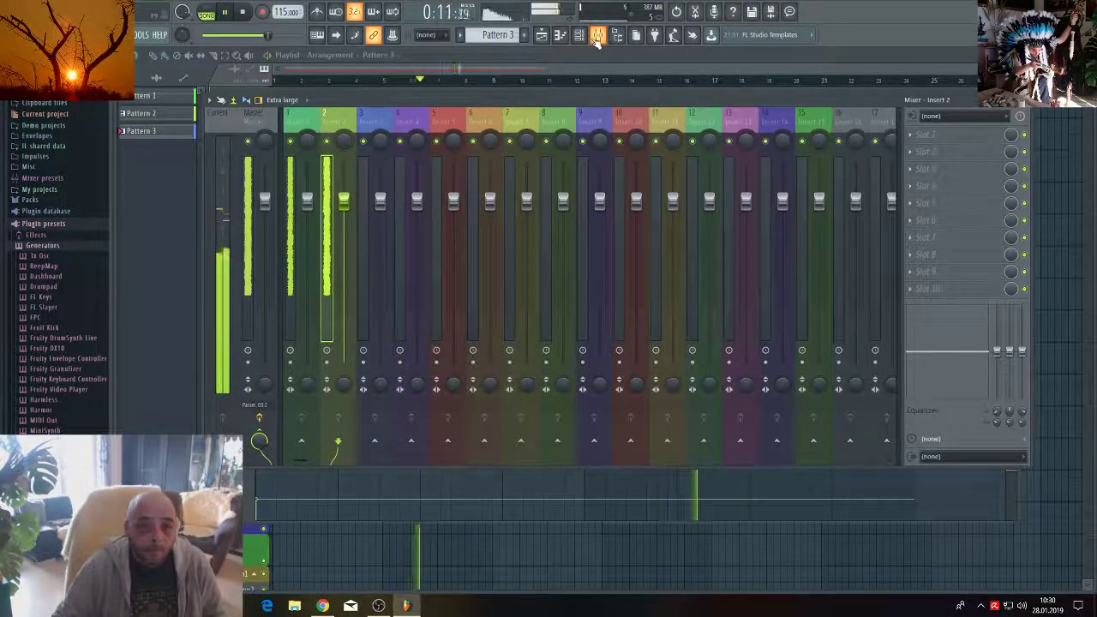
click(596, 38)
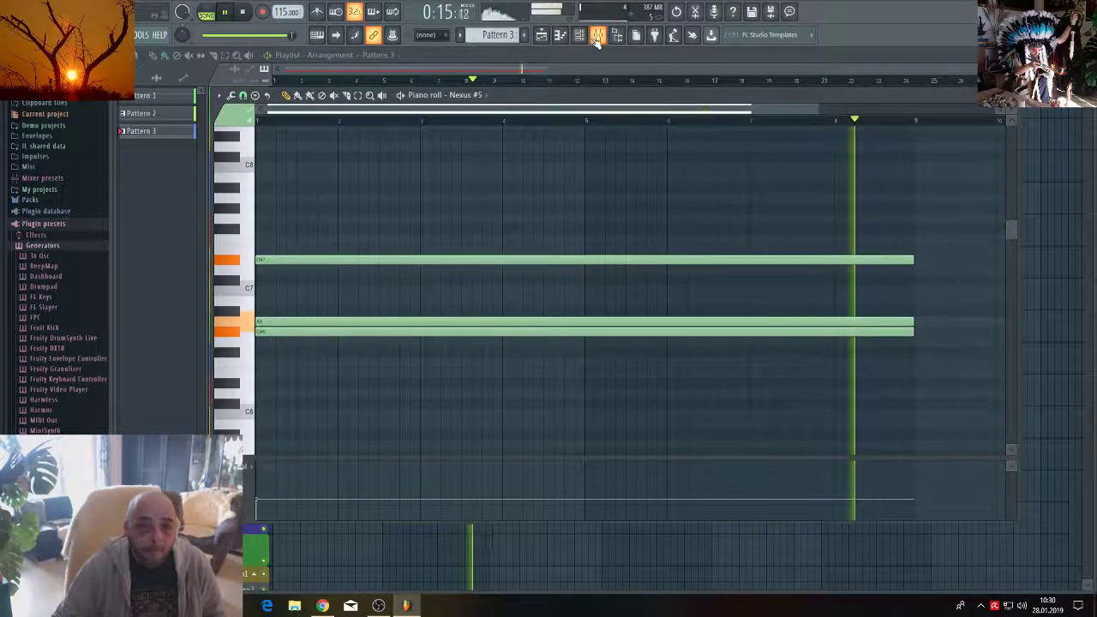
Clone the Nexus #5 channel with its loaded preset and route the clone to mixer insert 3.
click(540, 35)
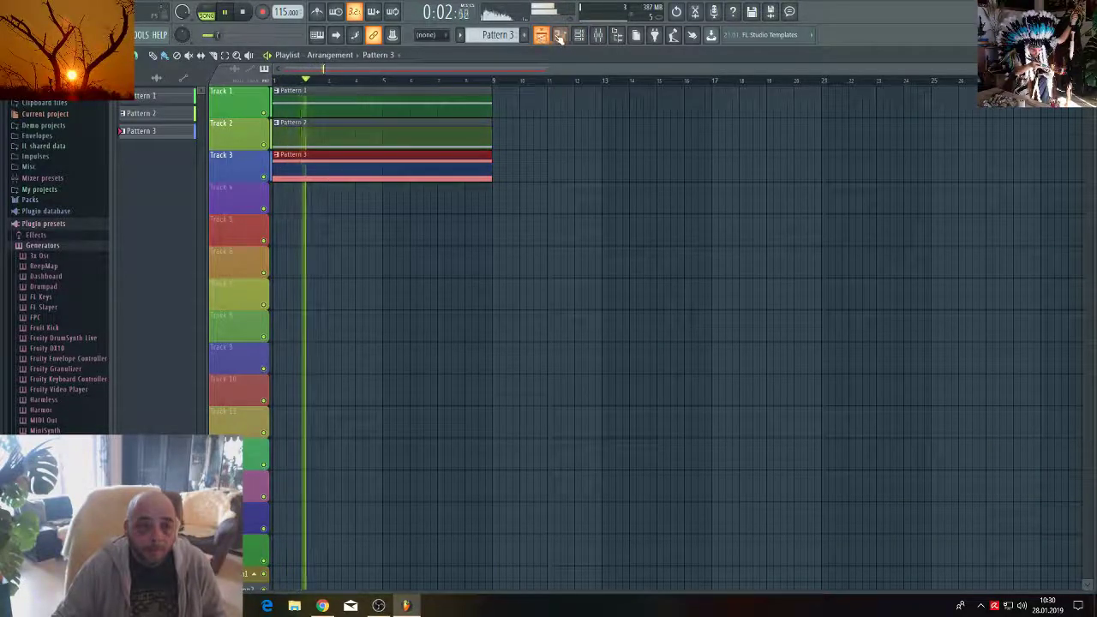
click(578, 35)
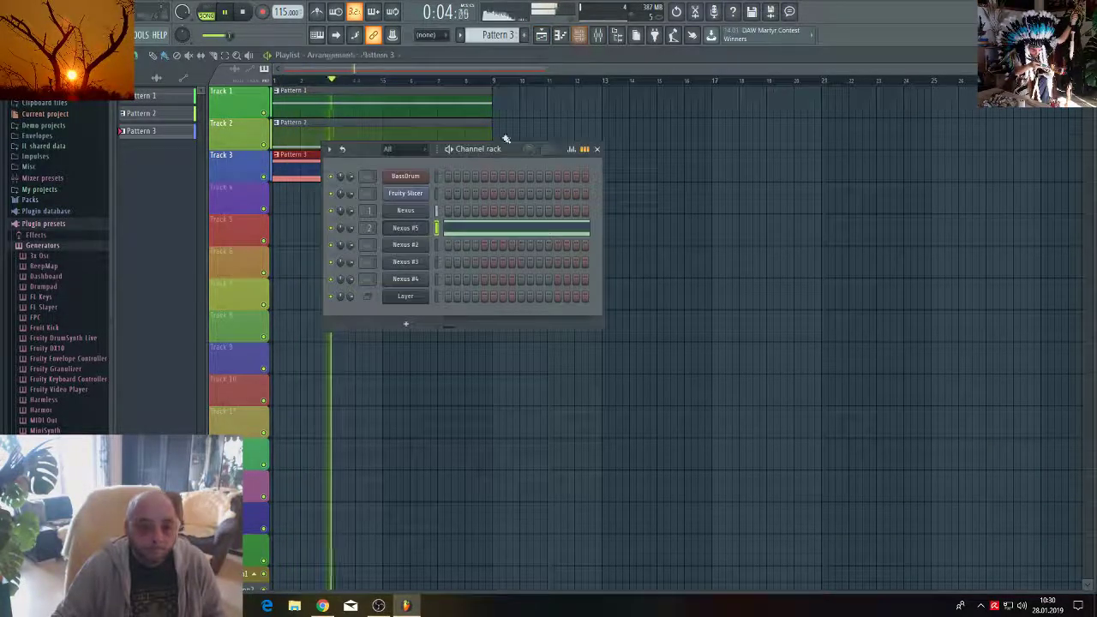
click(410, 227)
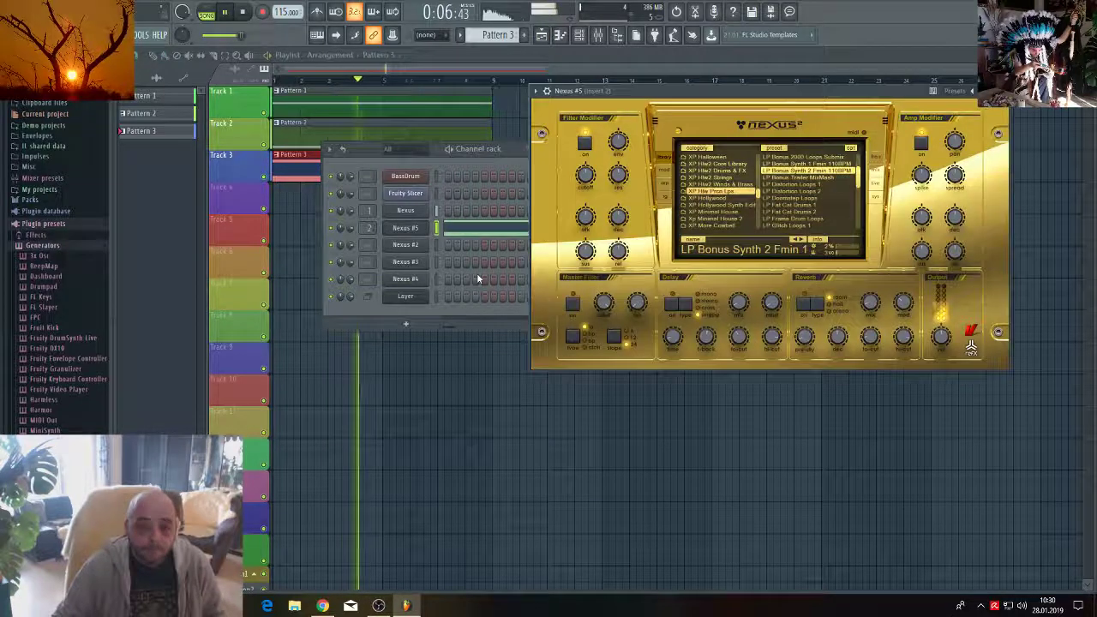
mouse_move(940, 341)
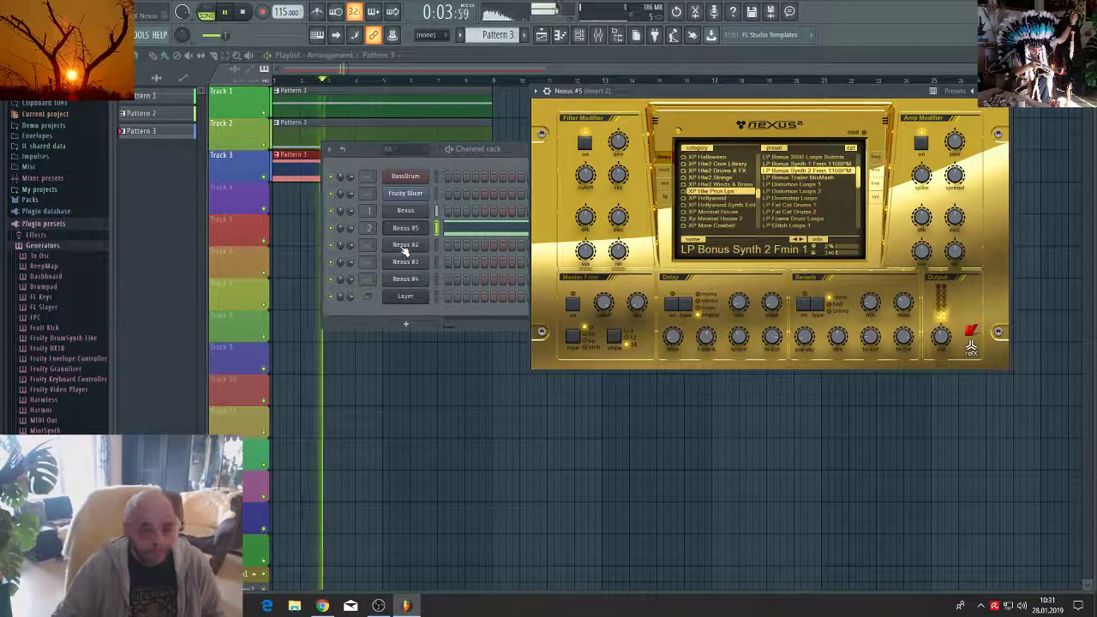
right_click(427, 225)
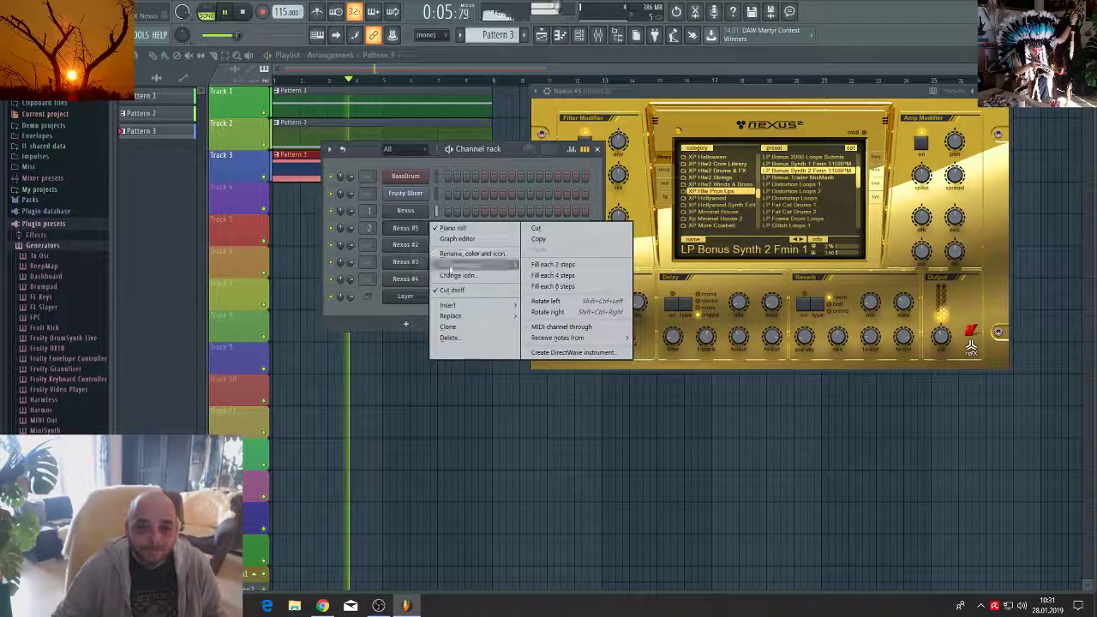
click(448, 326)
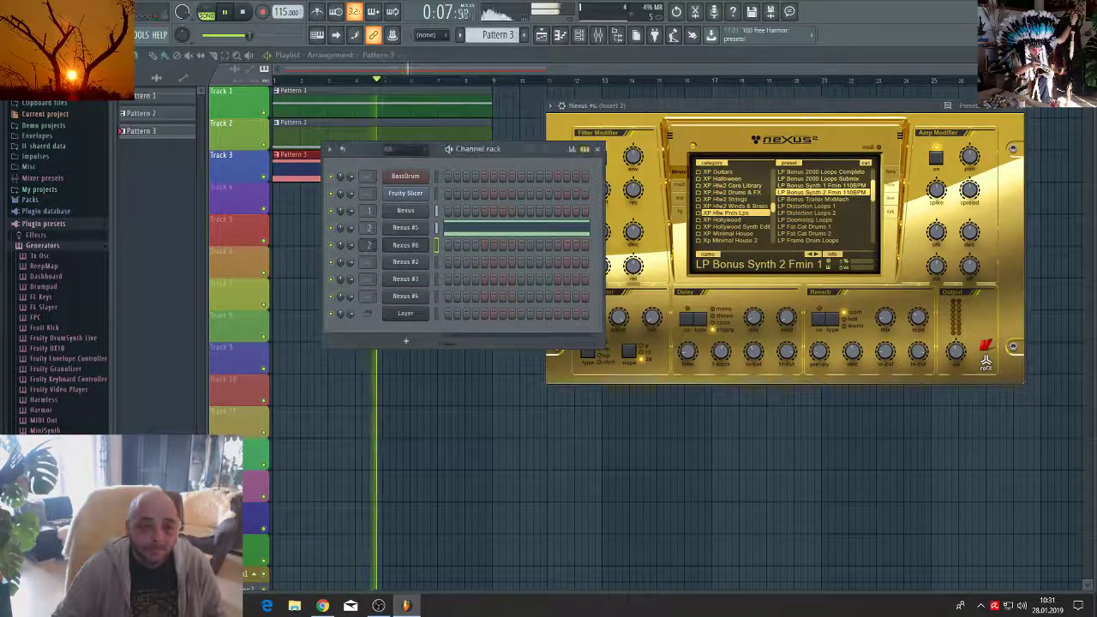
click(409, 246)
click(414, 247)
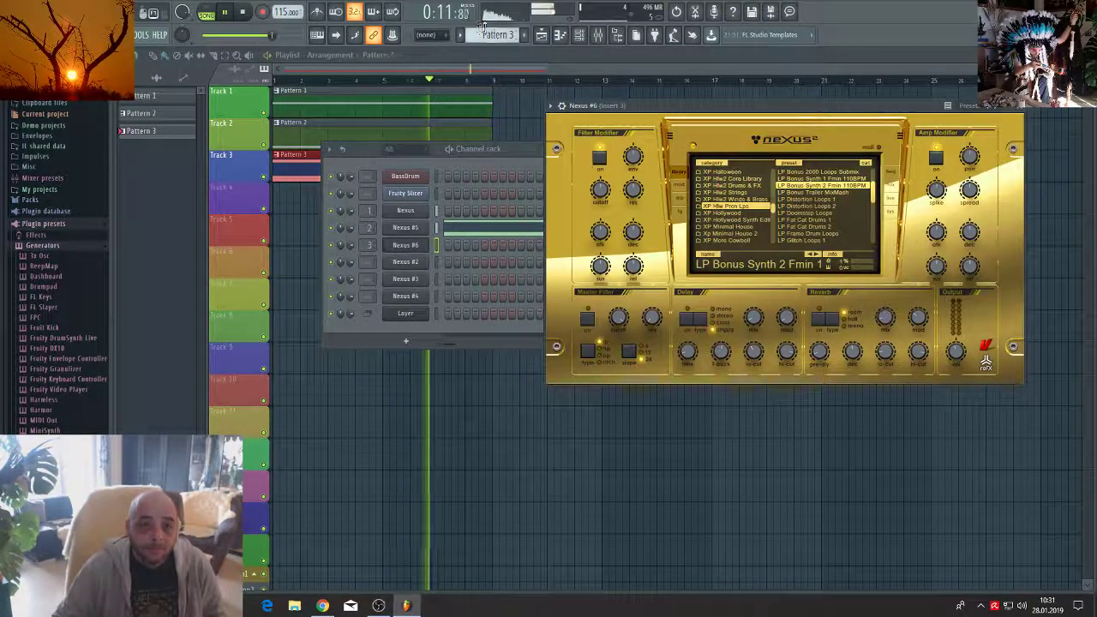
Create Pattern 4 and load the LP Bonus Synth 1 Fmin 110BPM preset in the newly cloned Nexus channel.
click(410, 249)
click(410, 247)
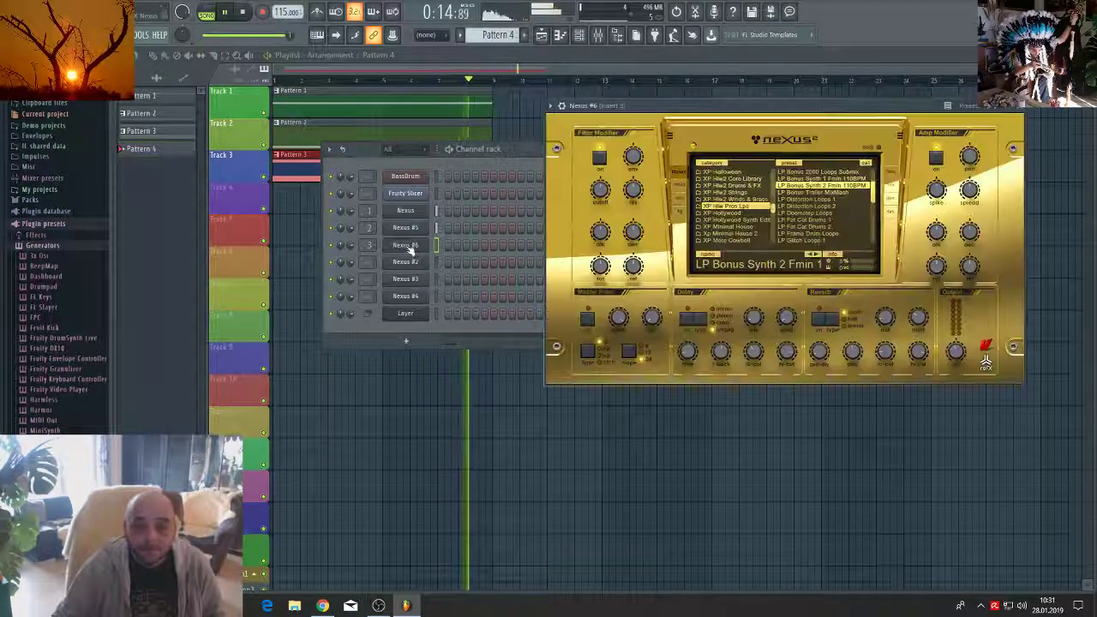
click(822, 178)
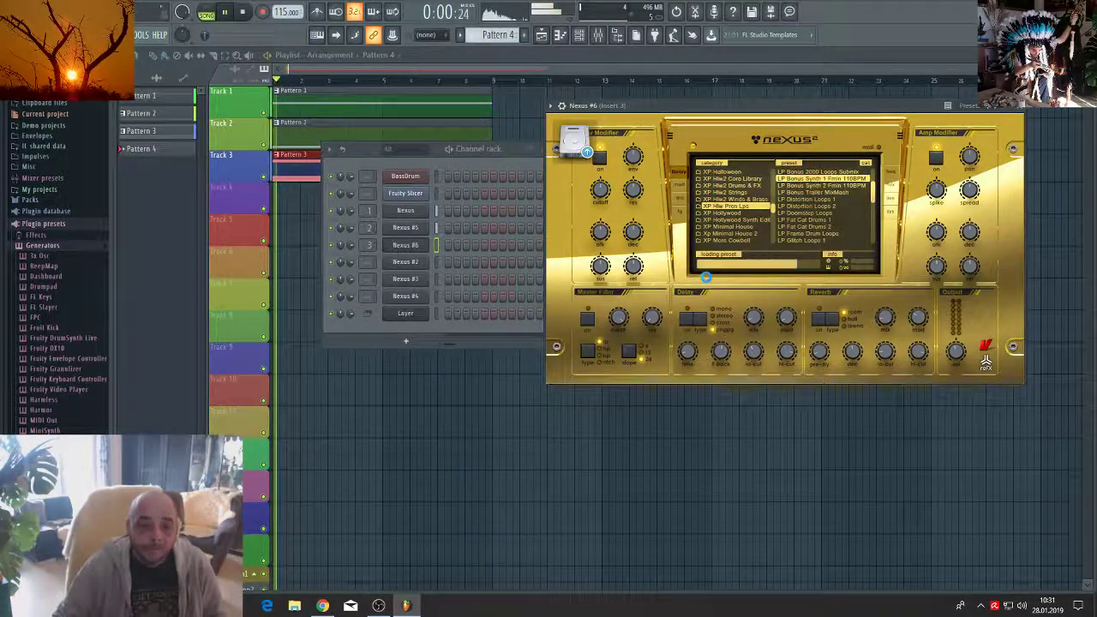
Draw an eight-bar A3 note from bar 1 in the Nexus #6 piano roll for Pattern 4 and return to the playlist.
right_click(413, 248)
click(452, 245)
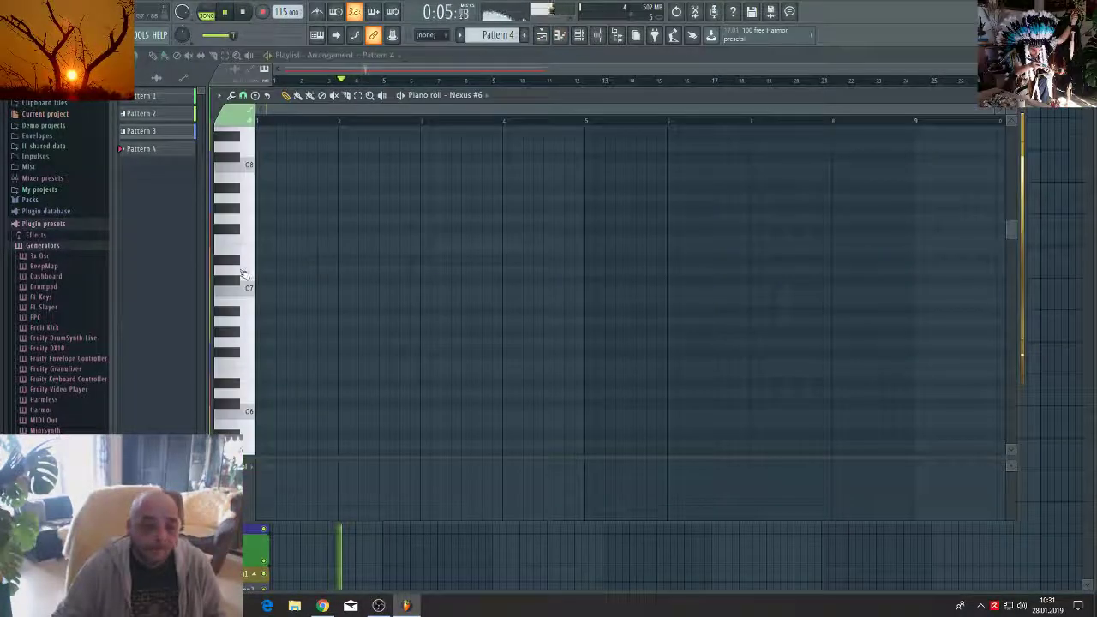
scroll(244, 292, down, 5)
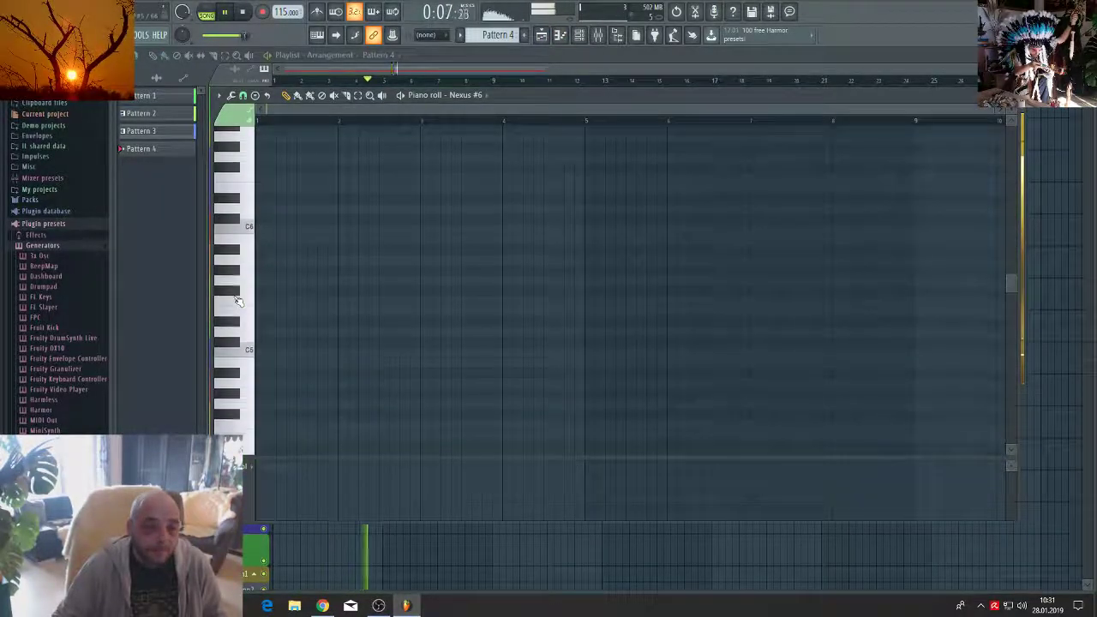
scroll(238, 301, down, 3)
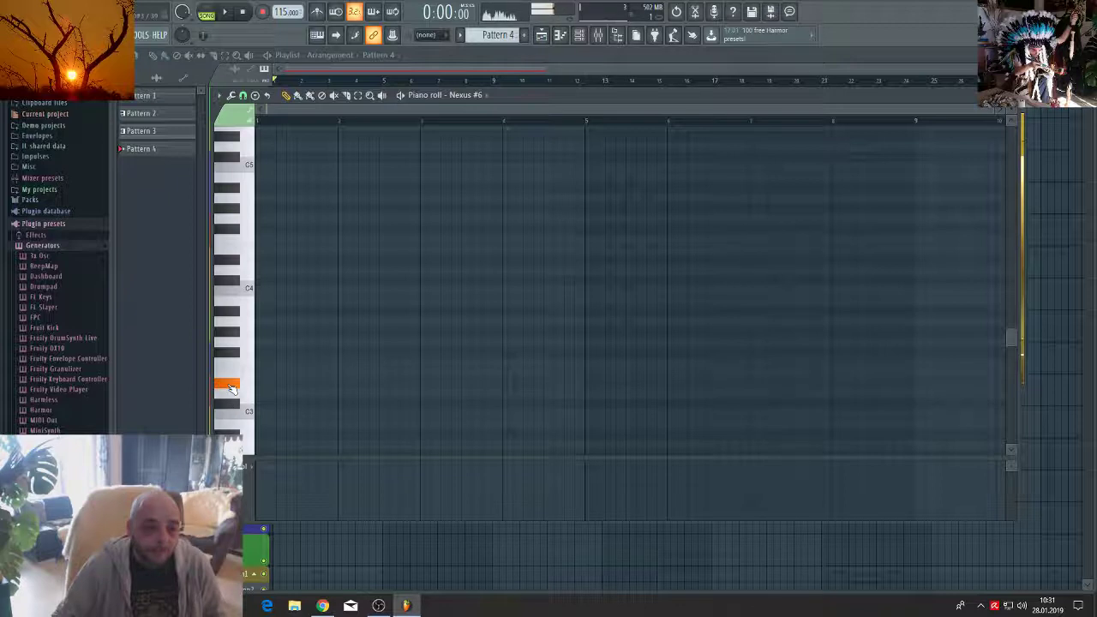
click(256, 322)
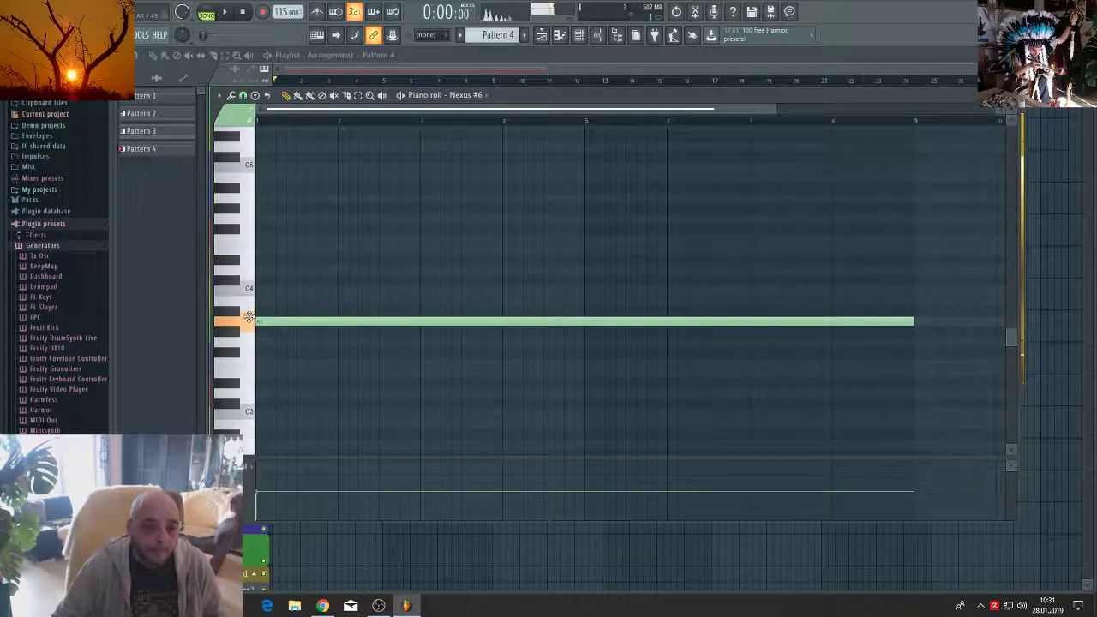
click(541, 36)
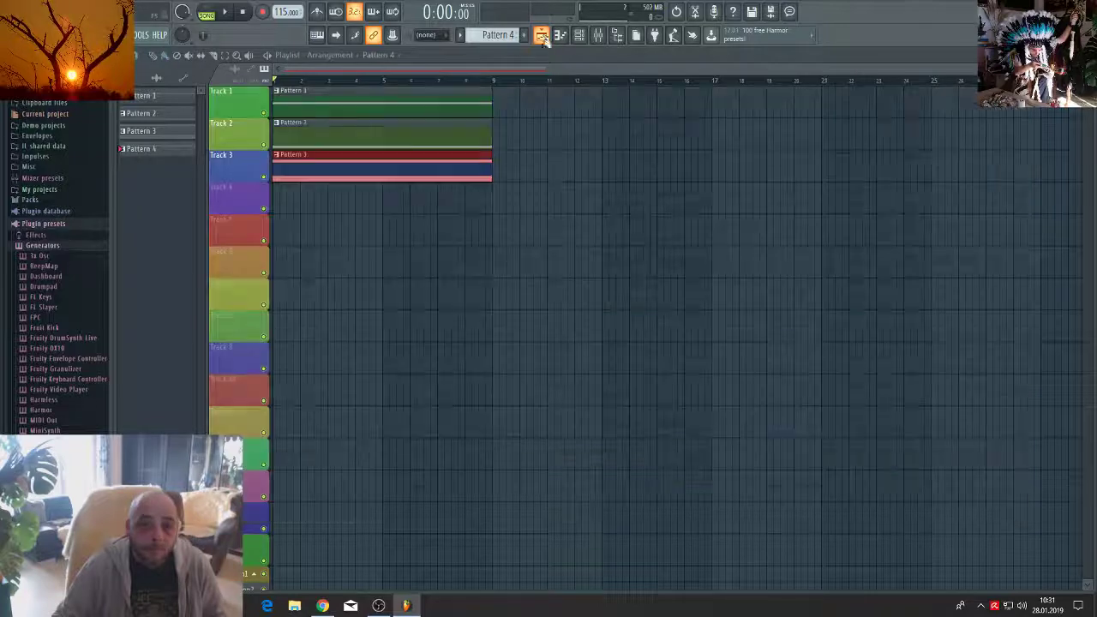
Place Pattern 4 at bar 1 on Track 4 and play the arrangement.
click(286, 201)
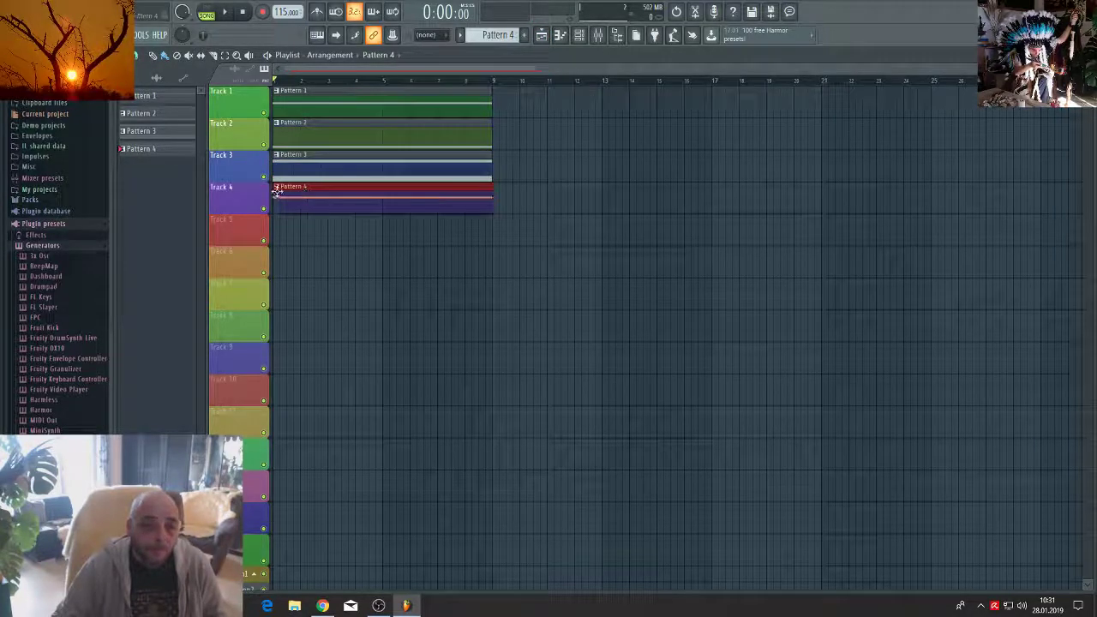
key(space)
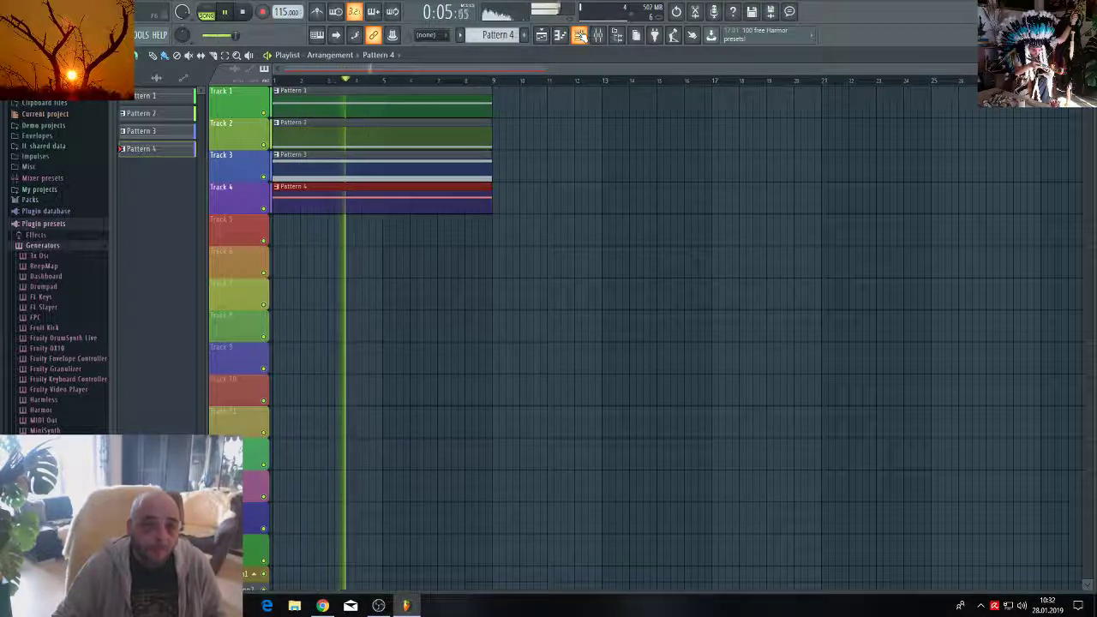
Create Pattern 5 and draw an eight-bar C5 note from bar 1 in its Nexus #6 piano roll.
click(579, 34)
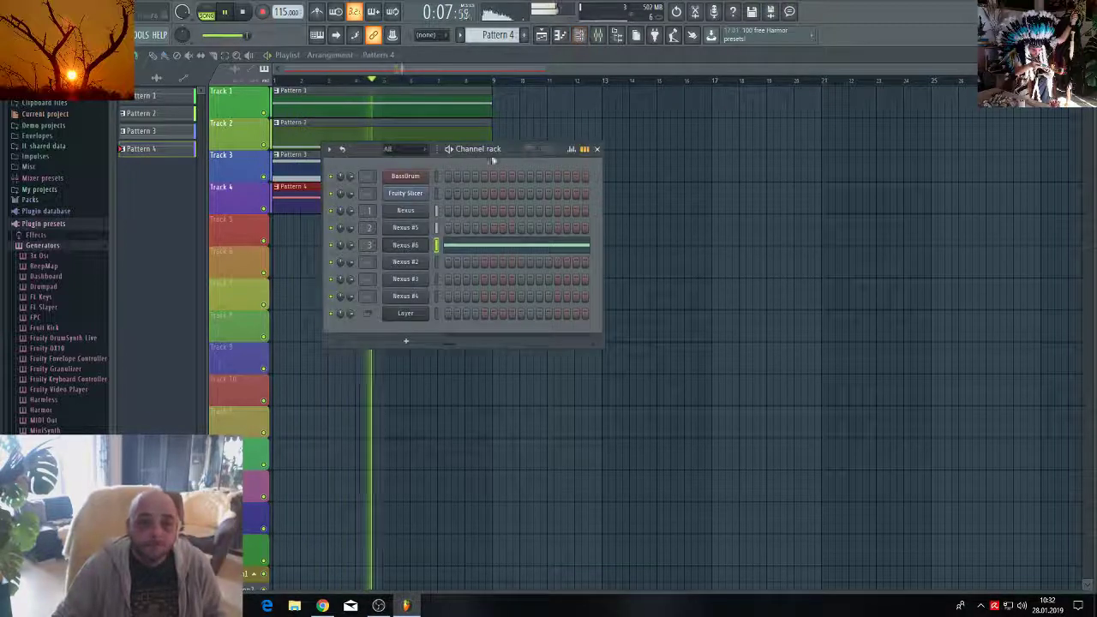
click(469, 247)
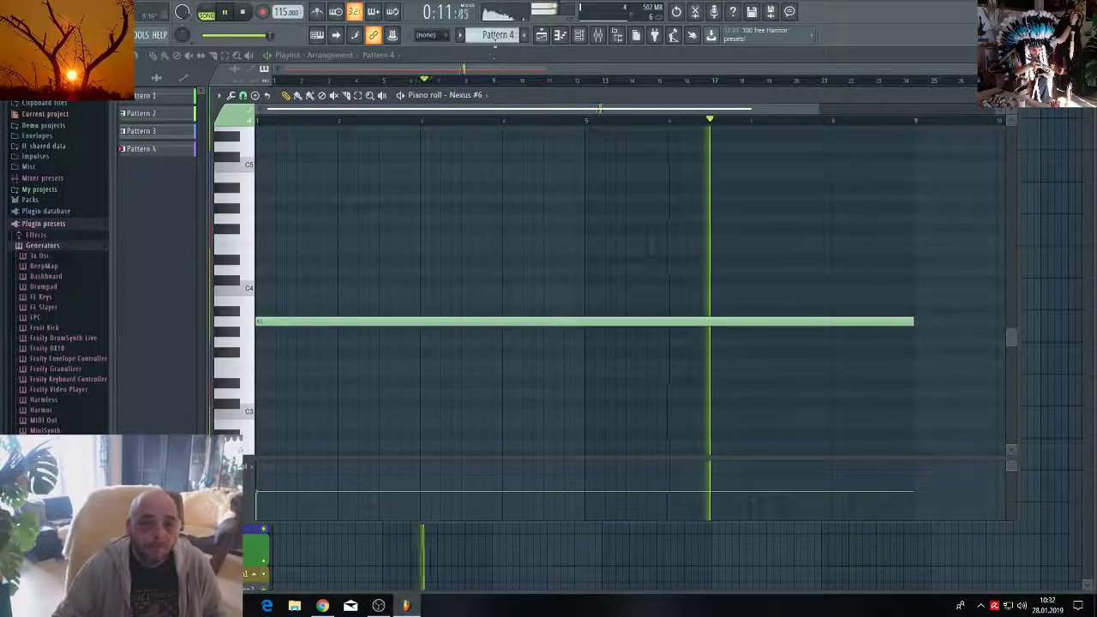
click(523, 34)
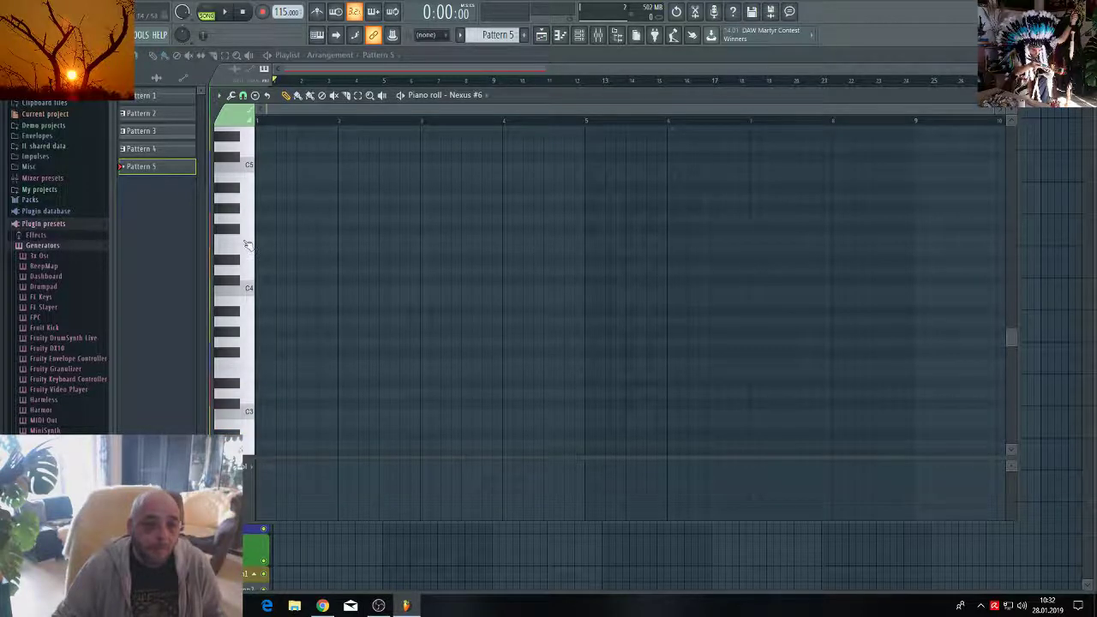
scroll(245, 243, up, 3)
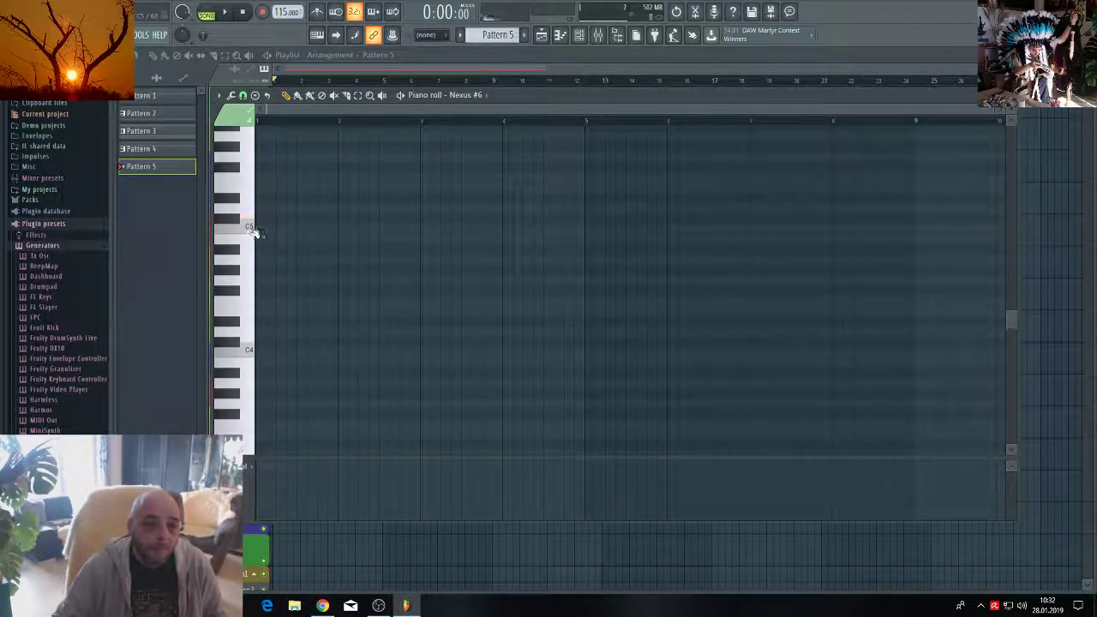
click(260, 228)
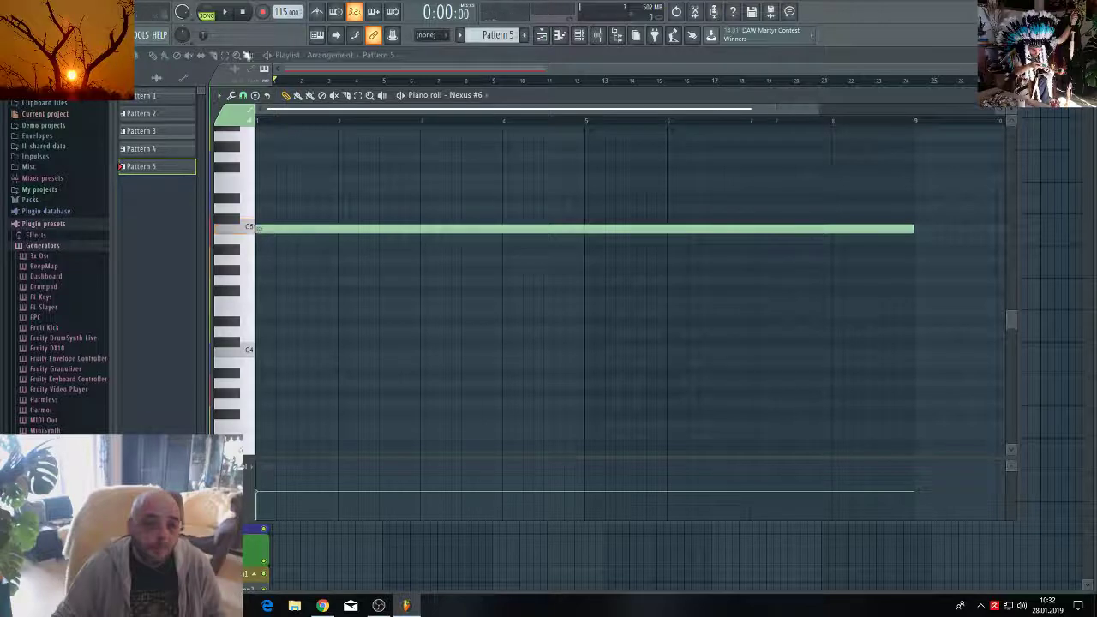
Place Pattern 5 at bar 1 on Track 5 and duplicate the five-track block to fill the first 32 bars.
click(541, 35)
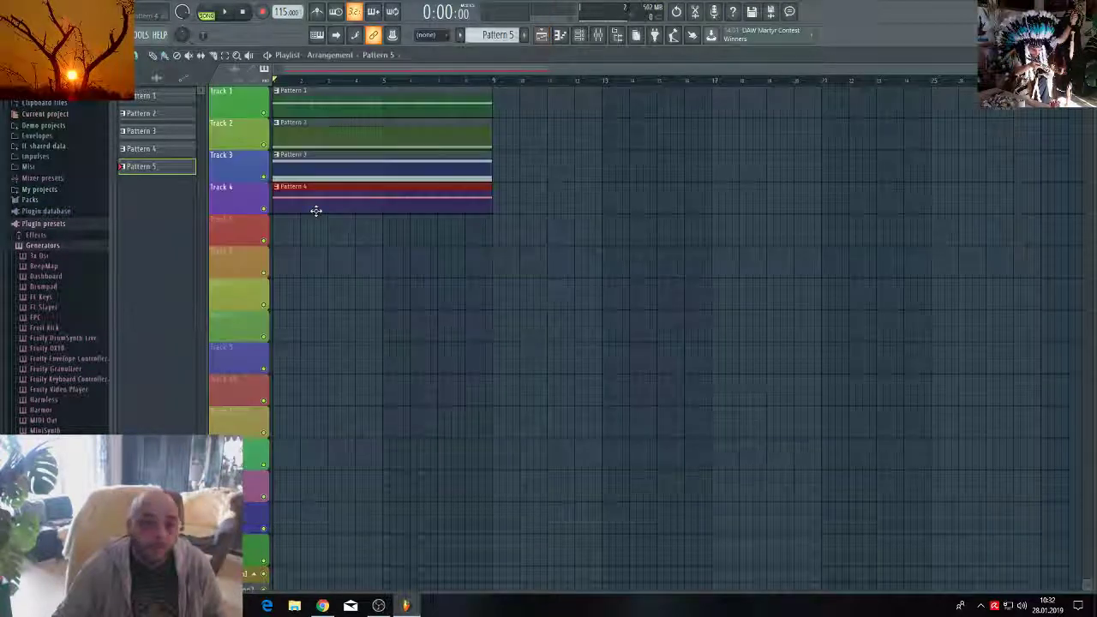
click(276, 237)
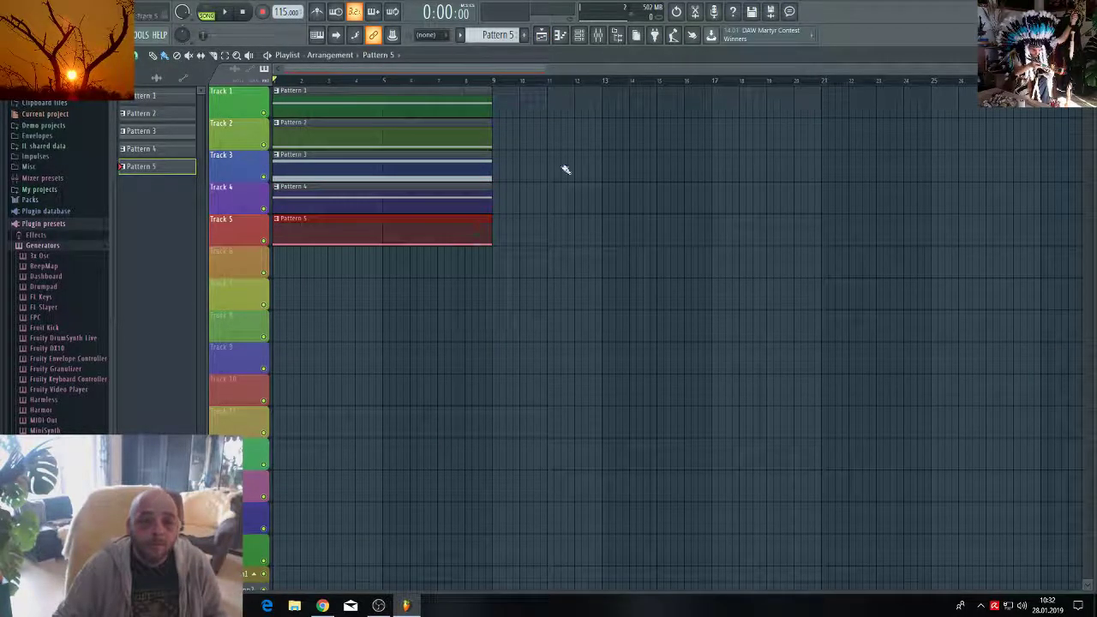
drag(540, 336, 521, 116)
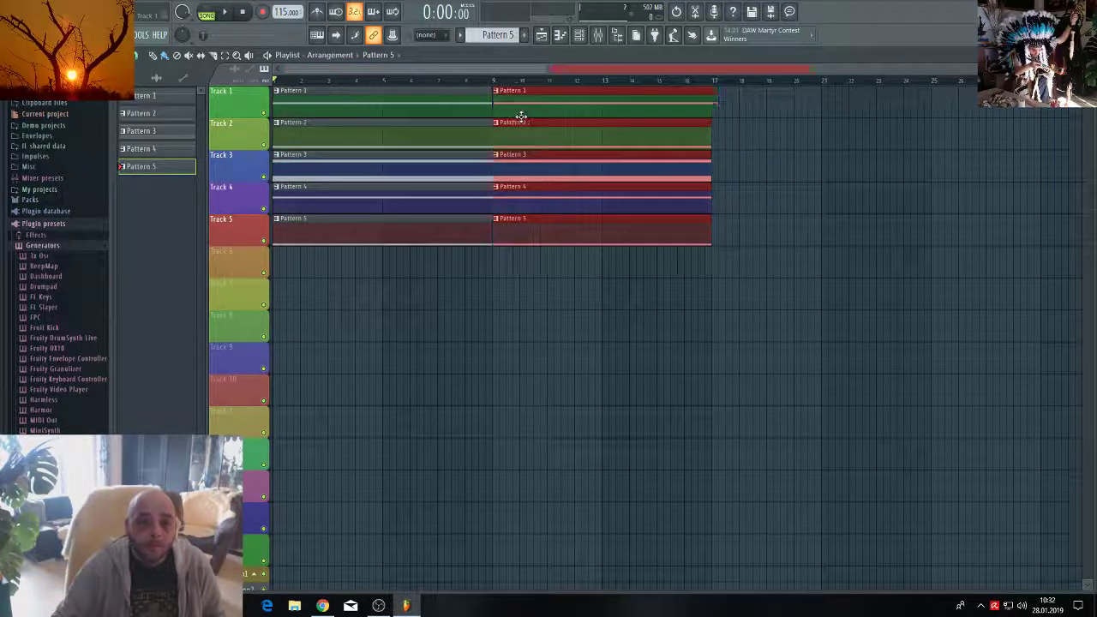
drag(793, 327, 734, 105)
click(505, 314)
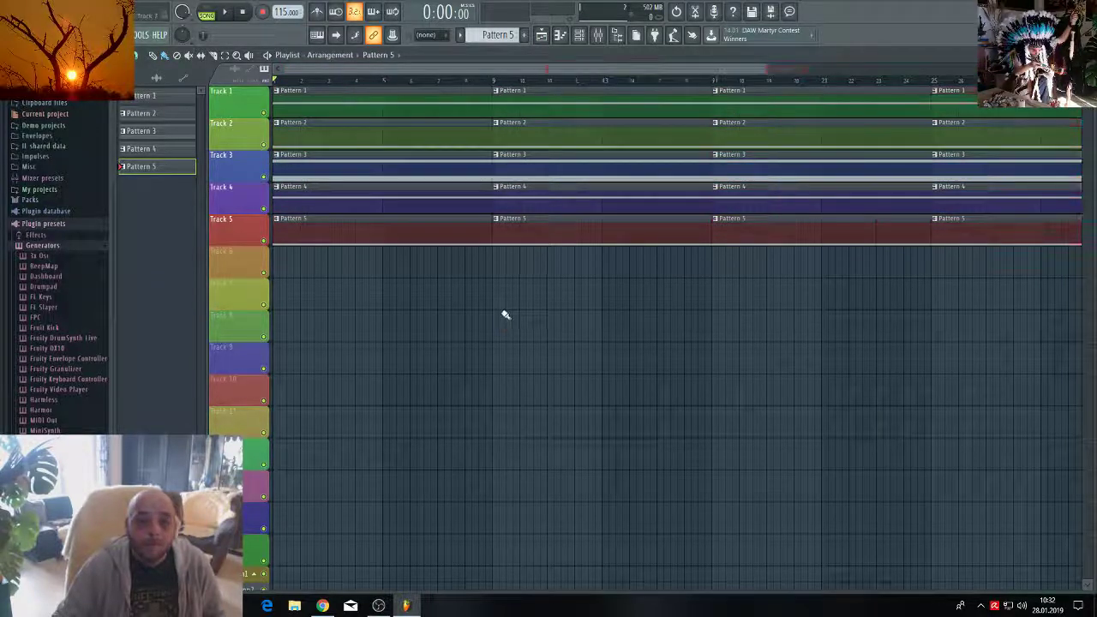
Delete Patterns 1–4 from bar 1, Patterns 1–3 from bar 9 and Patterns 1–2 from bar 17, and start playback.
right_click(322, 203)
right_click(323, 167)
right_click(326, 133)
right_click(330, 101)
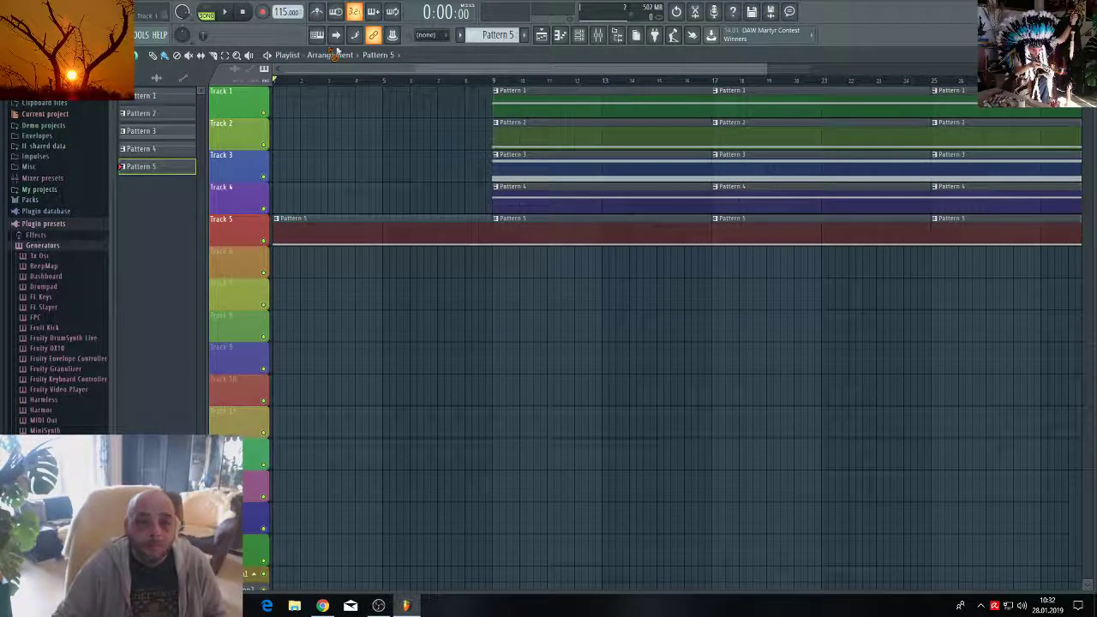
right_click(515, 132)
right_click(556, 94)
right_click(553, 158)
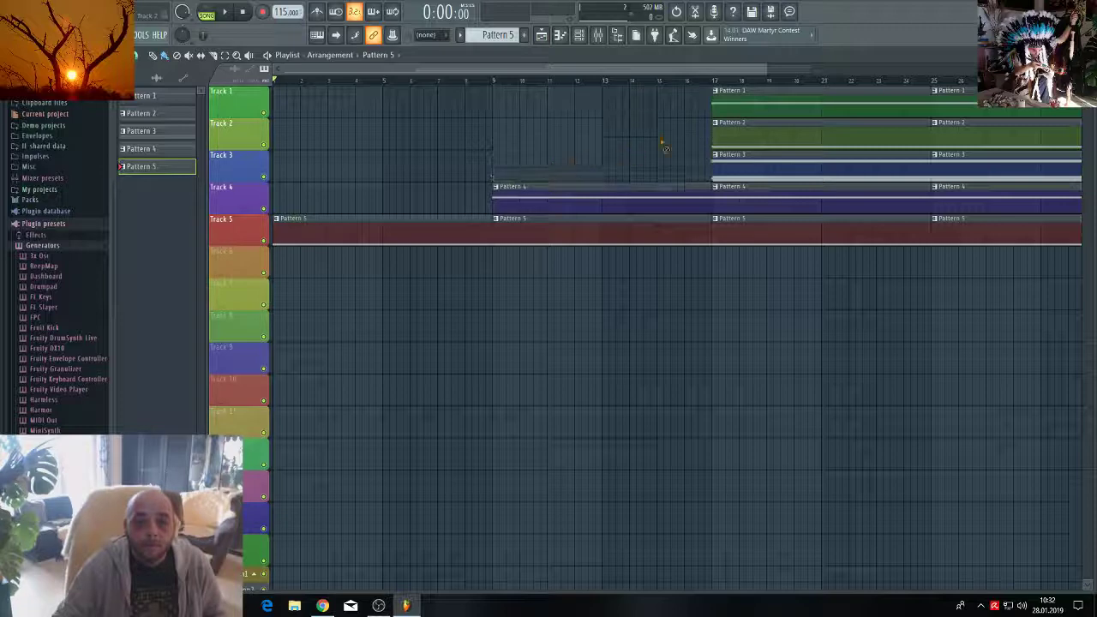
right_click(728, 133)
right_click(831, 102)
key(space)
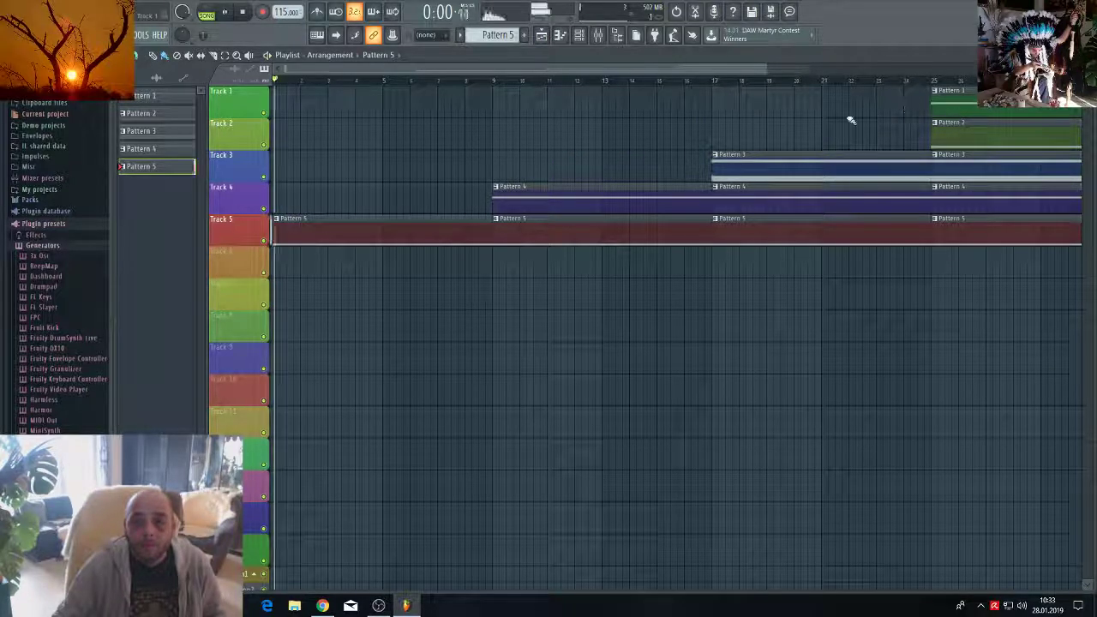
Duplicate the five-track block at bar 25 to bar 33 and delete the Pattern 1 clip at bar 25.
scroll(874, 154, right, 5)
drag(832, 338, 825, 105)
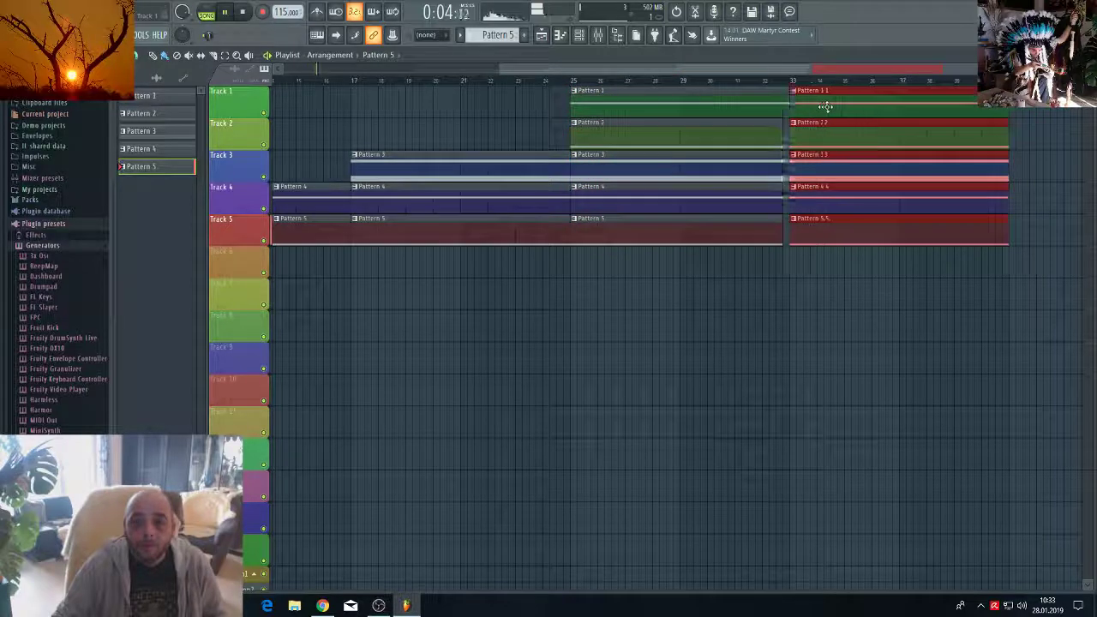
right_click(638, 92)
click(606, 98)
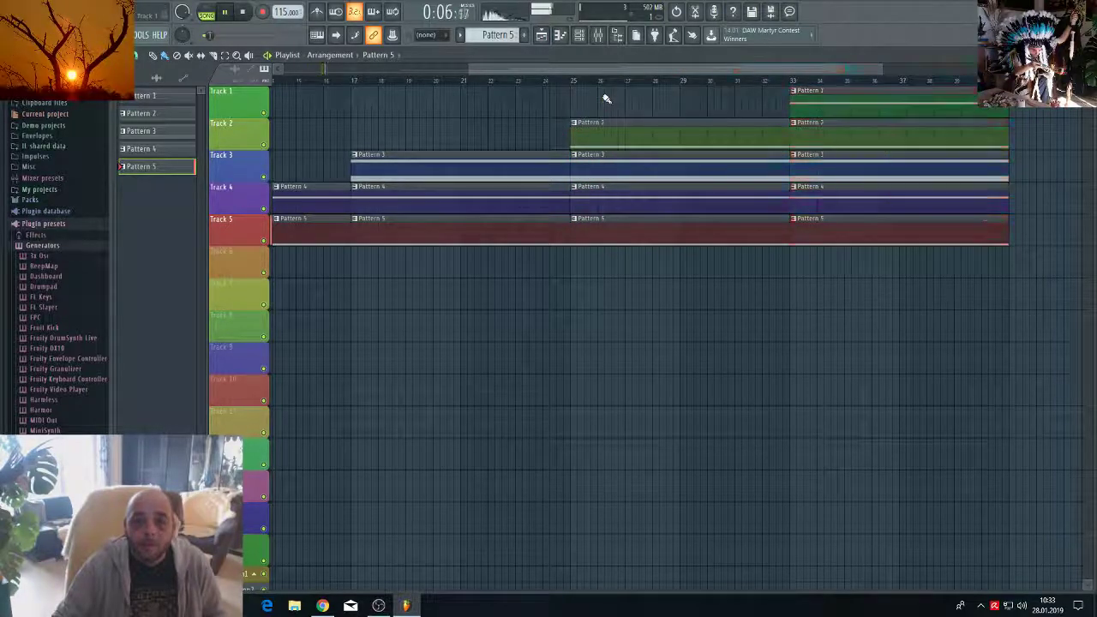
Duplicate the full five-track block from bar 33 repeatedly until the arrangement extends to bar 97.
drag(531, 70, 386, 72)
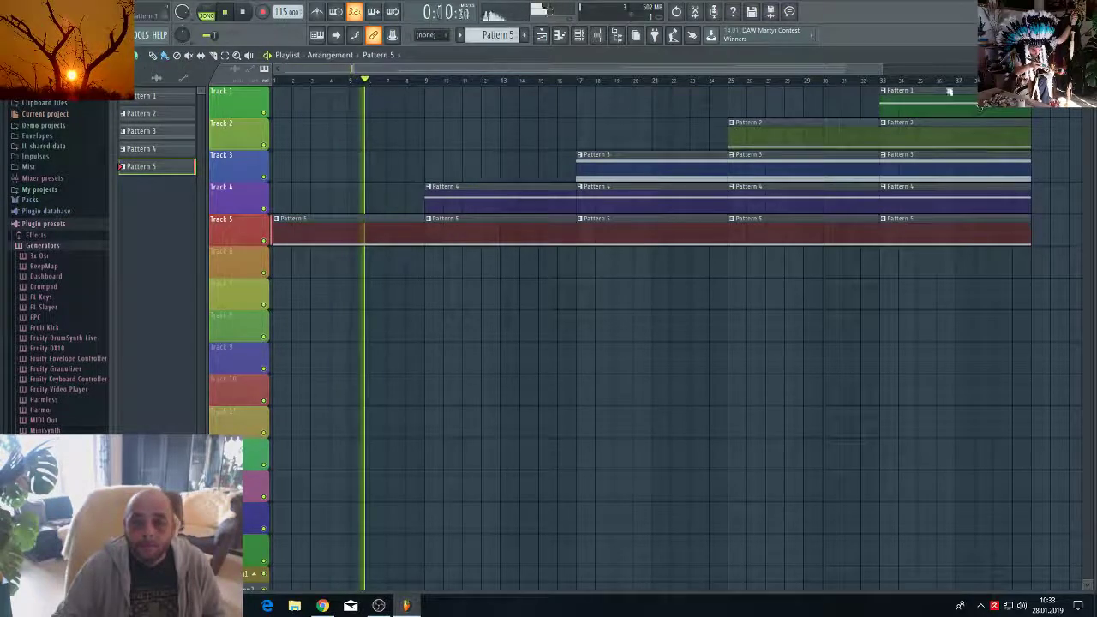
scroll(383, 115, down, 1)
scroll(383, 115, down, 1)
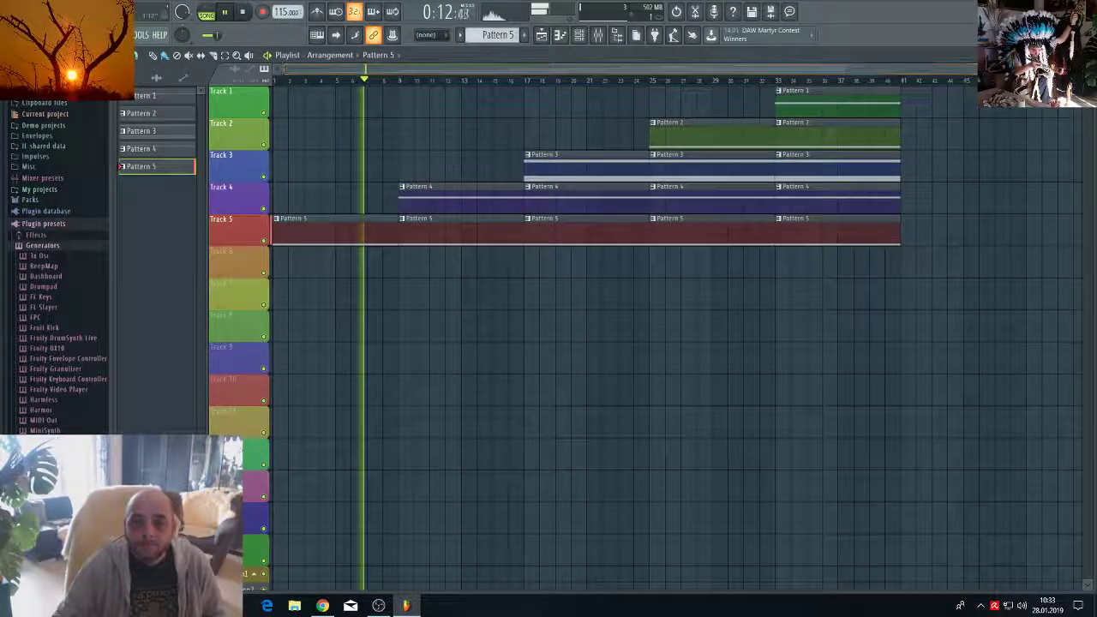
drag(990, 340, 924, 95)
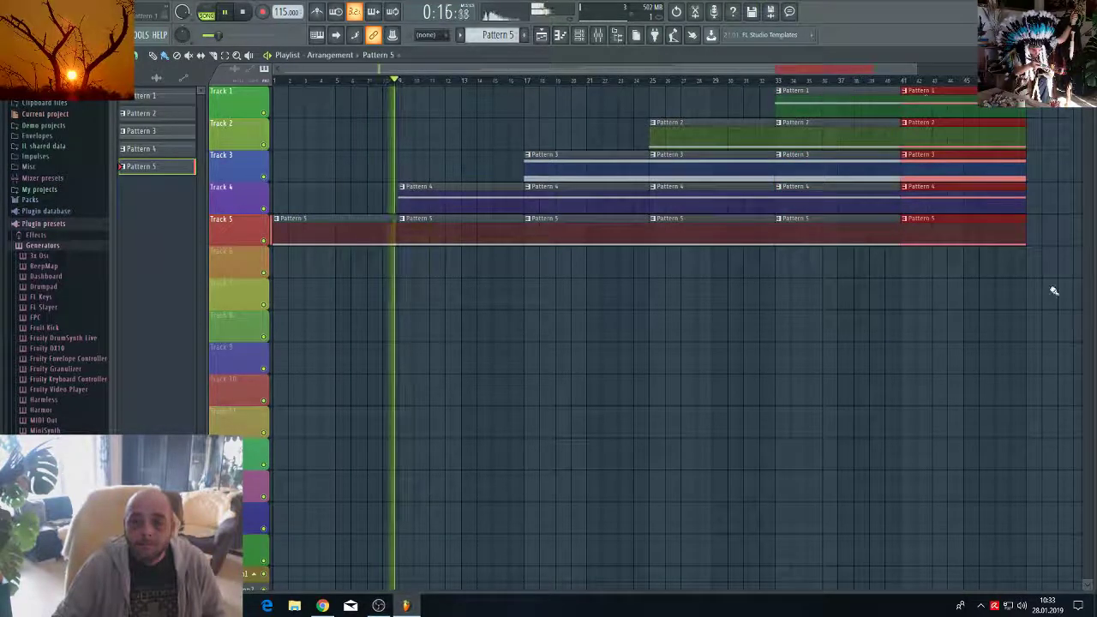
drag(1028, 309, 968, 96)
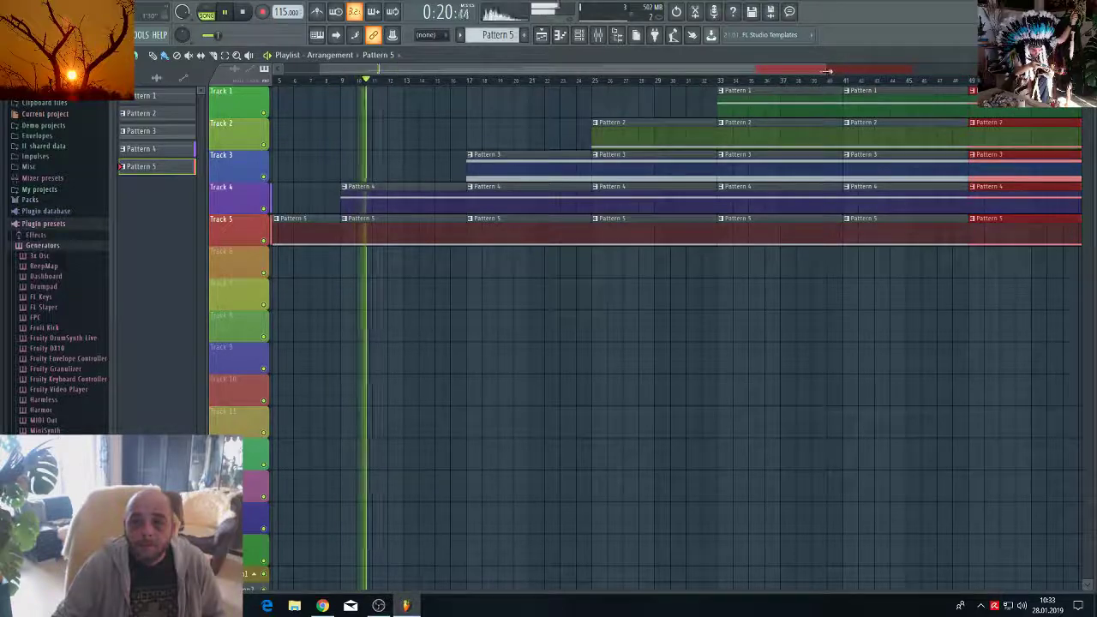
drag(828, 71, 951, 72)
click(960, 146)
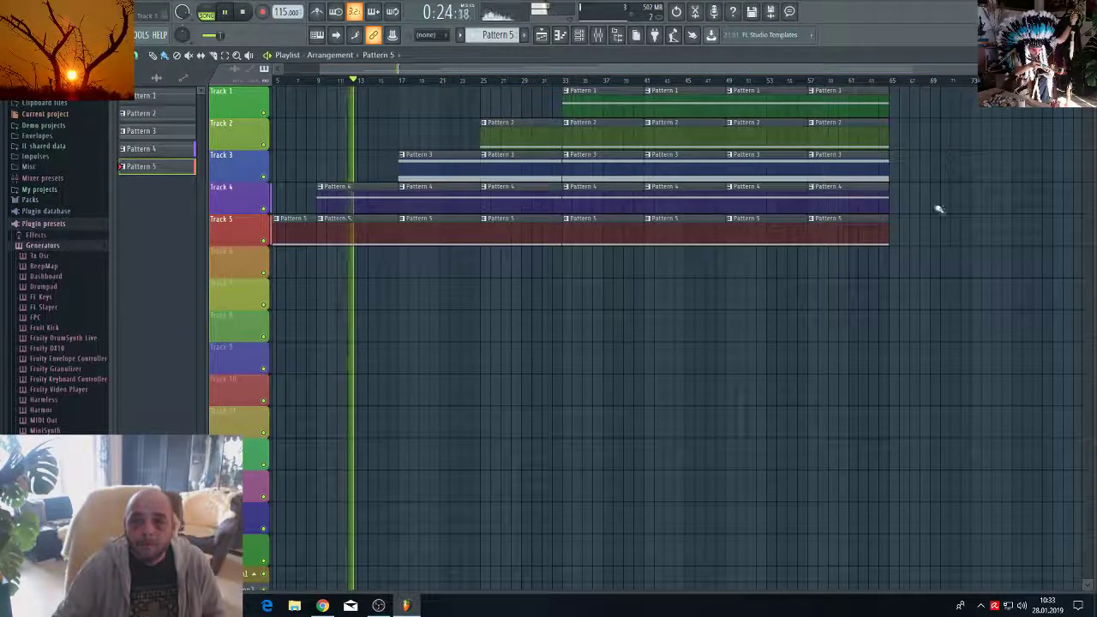
drag(957, 308, 911, 105)
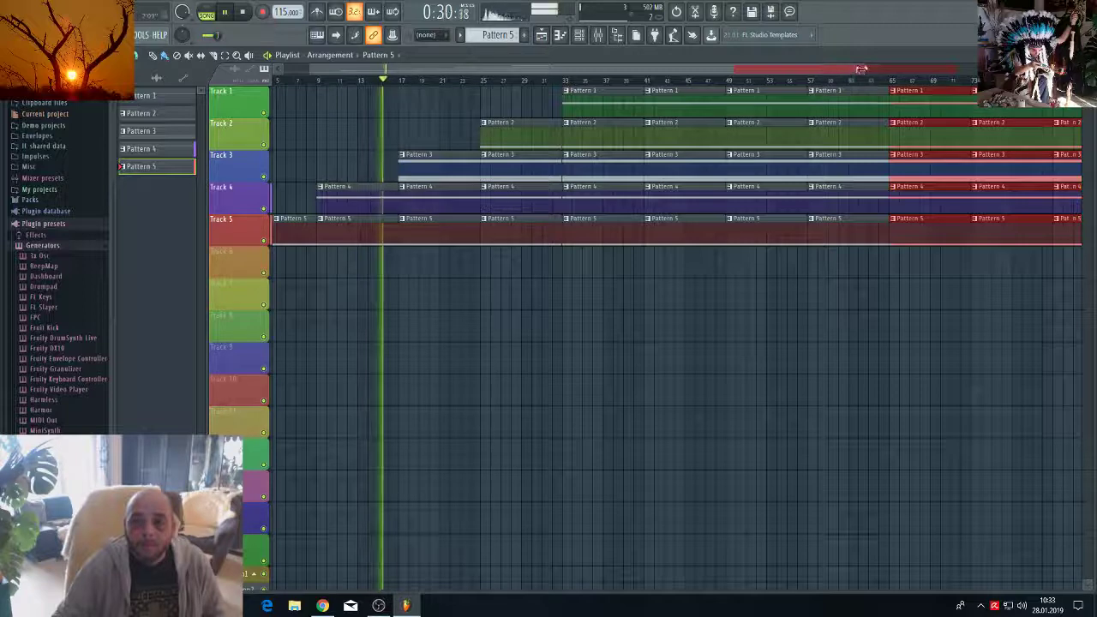
drag(861, 69, 1002, 114)
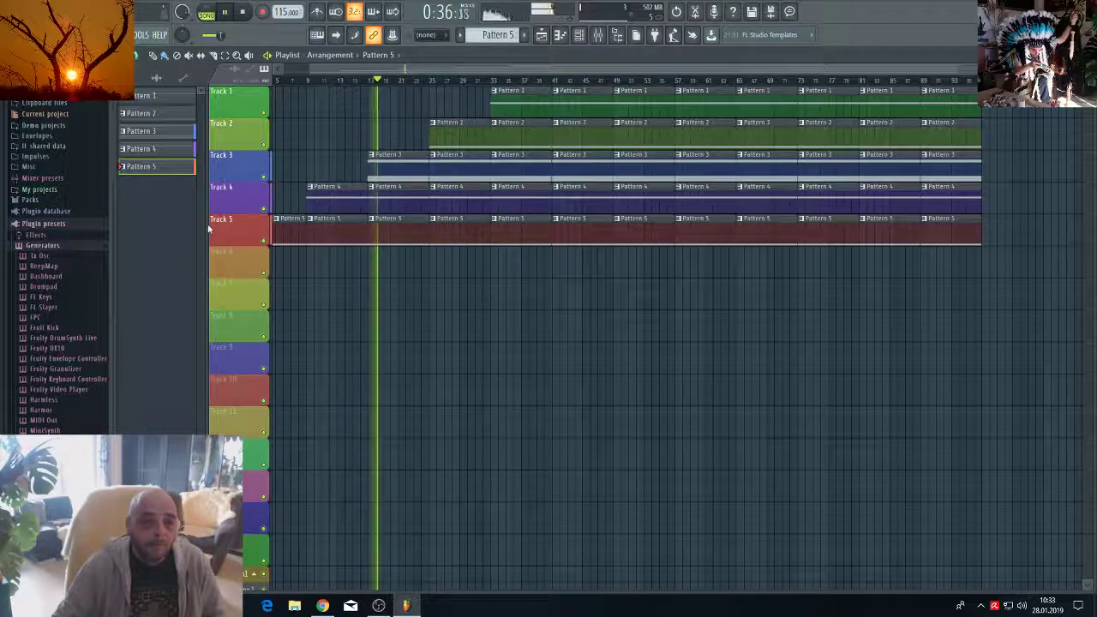
Shrink playlist Tracks 1 to 5 to their minimum height.
scroll(210, 221, down, 3)
scroll(209, 189, down, 3)
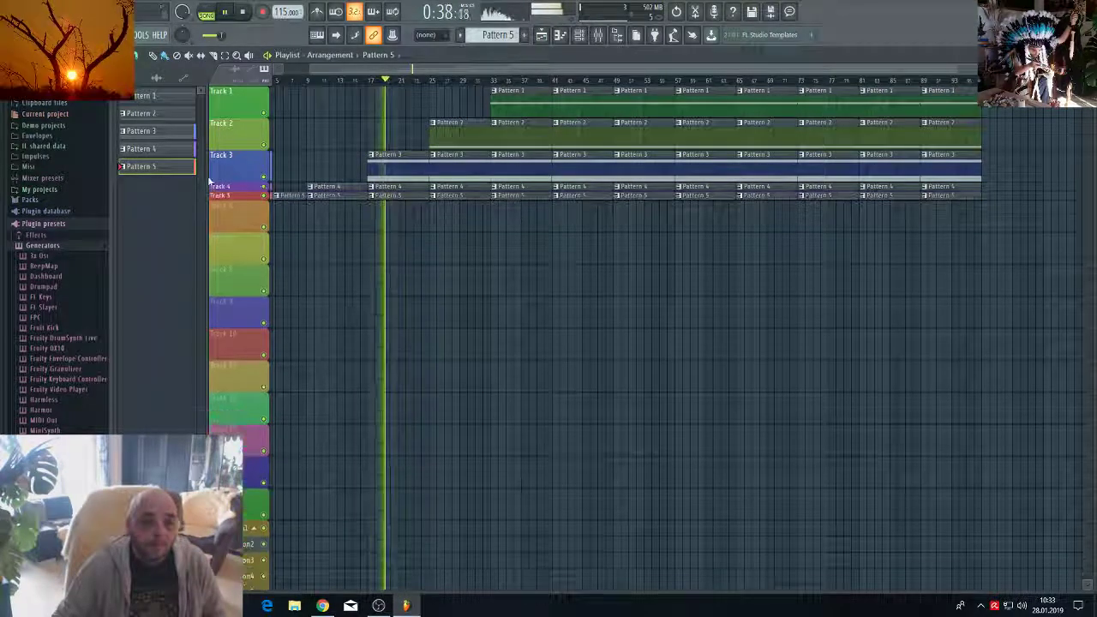
scroll(208, 165, down, 3)
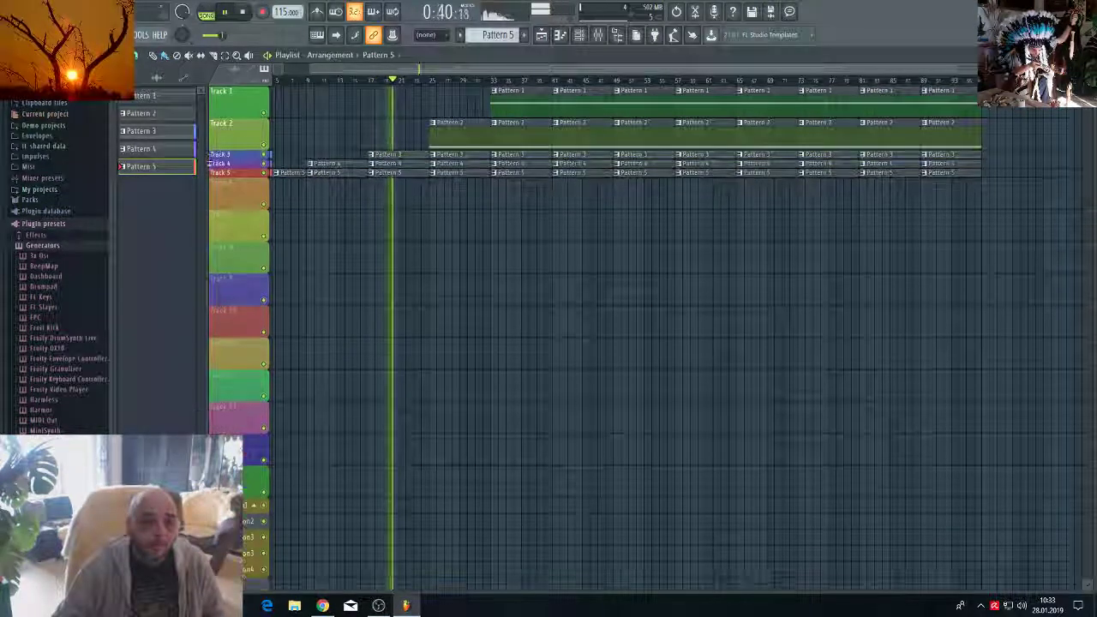
scroll(211, 128, down, 3)
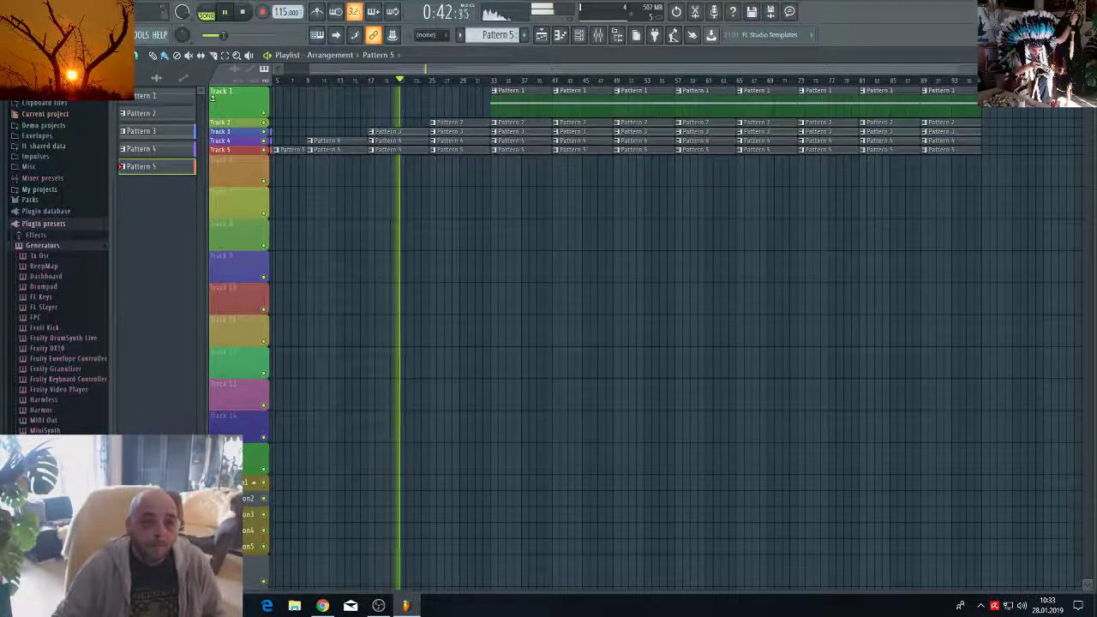
scroll(213, 97, down, 3)
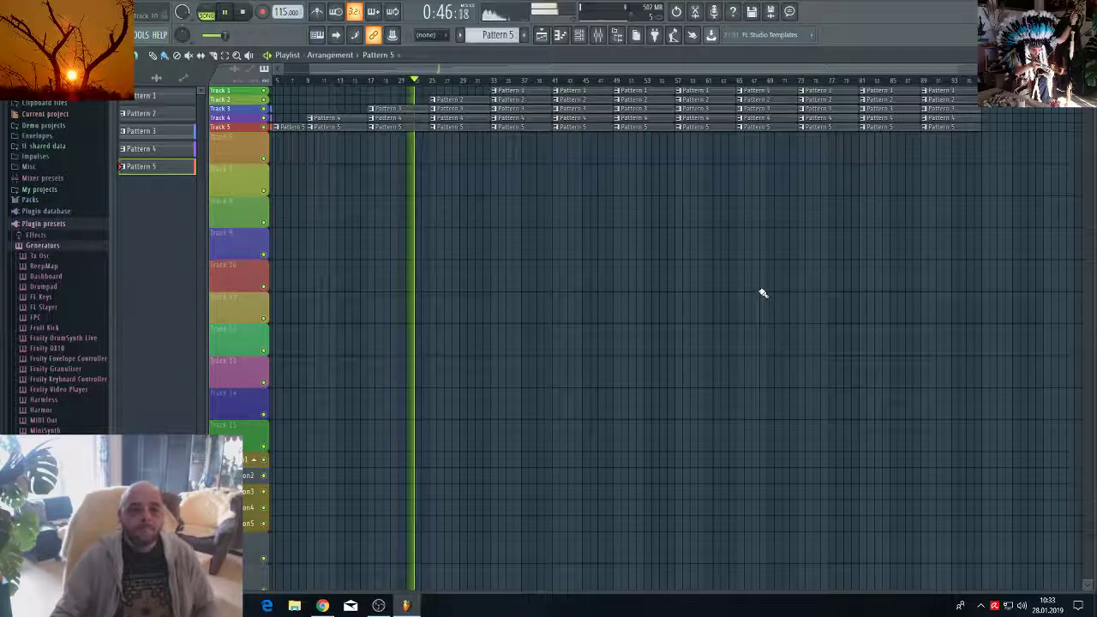
Bring up the mixer below the playlist clips and open the Master track's Fruity parametric EQ 2.
click(600, 37)
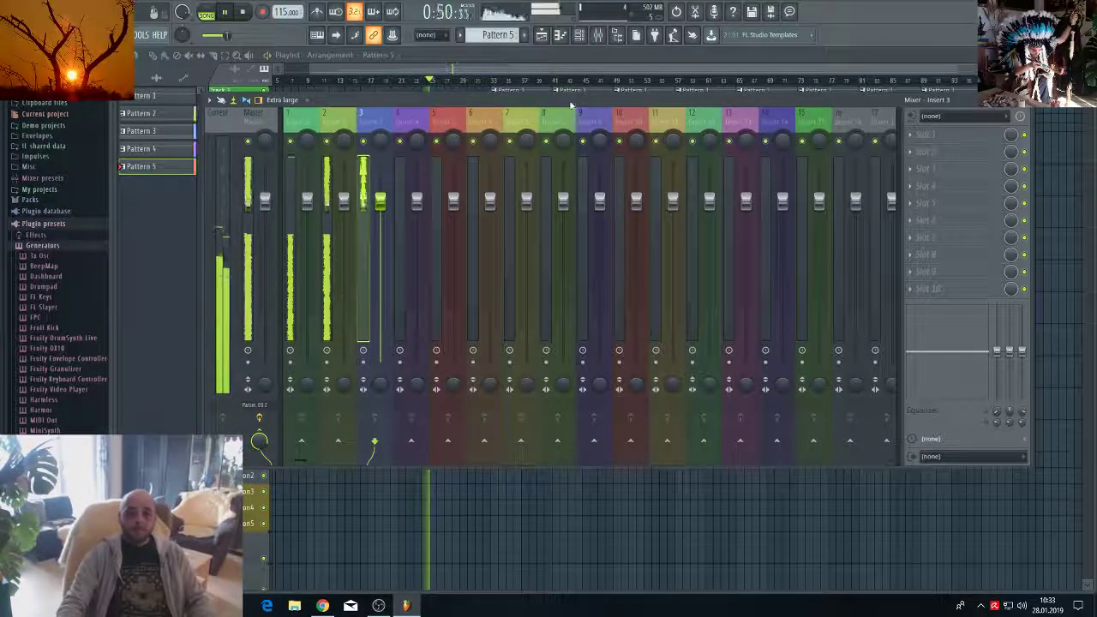
drag(574, 108, 704, 190)
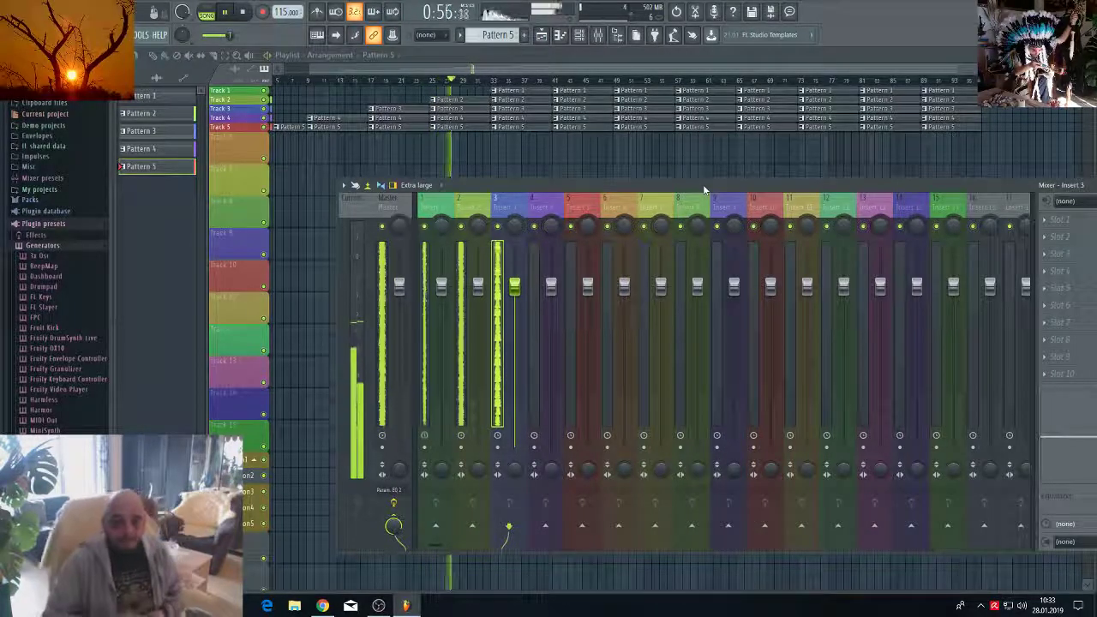
click(390, 204)
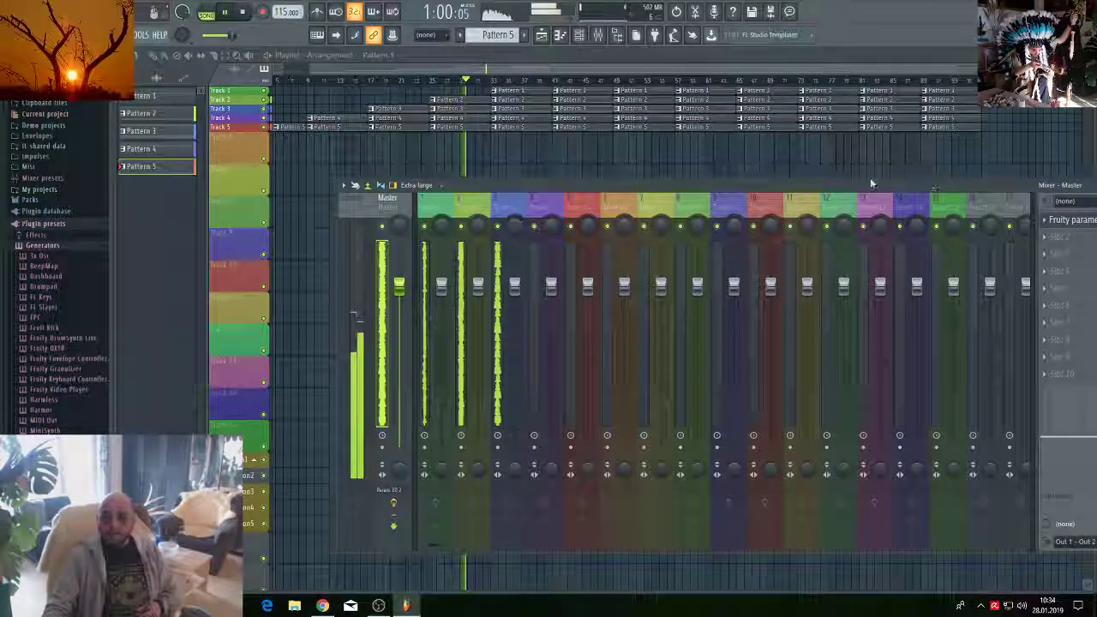
drag(870, 179, 842, 175)
click(977, 210)
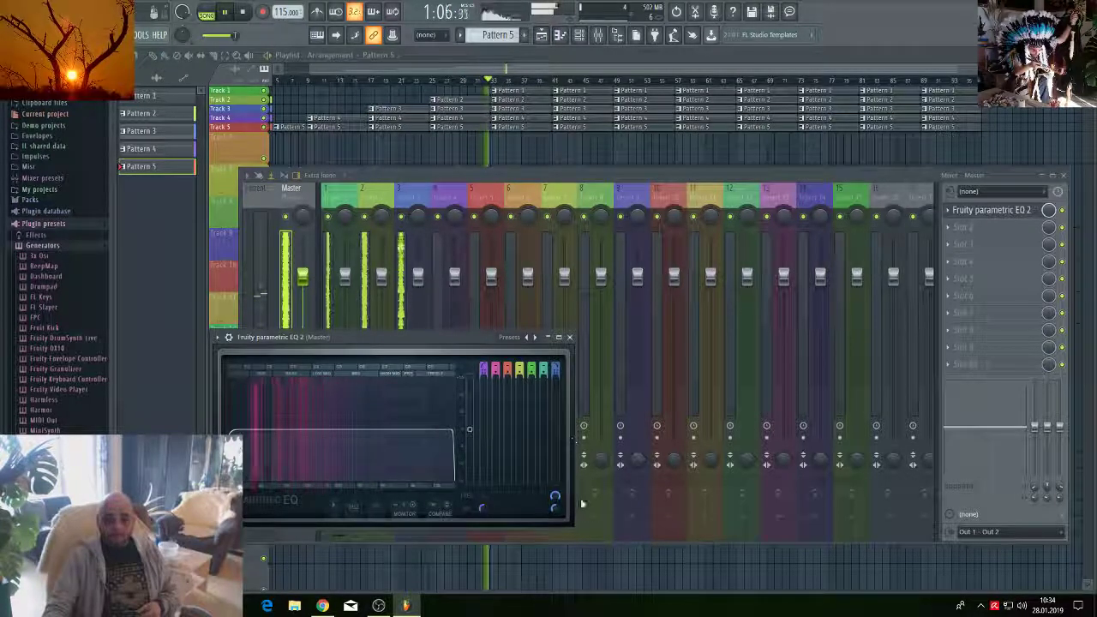
Widen the Fruity parametric EQ 2 window, move it below the playlist tracks and hide the mixer.
drag(581, 504, 1090, 517)
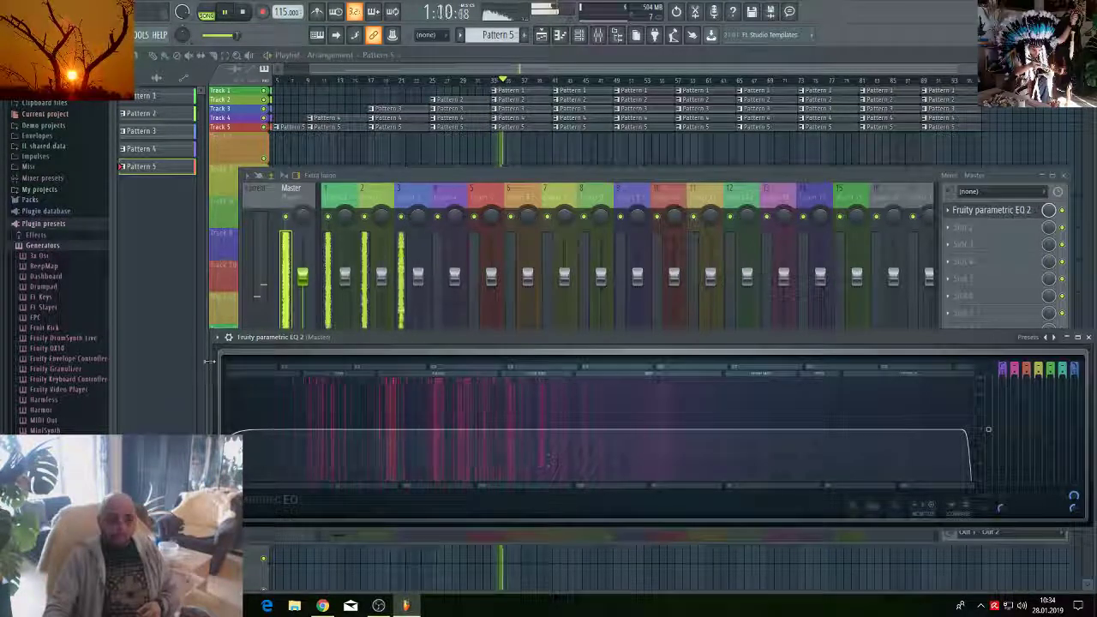
drag(210, 361, 114, 401)
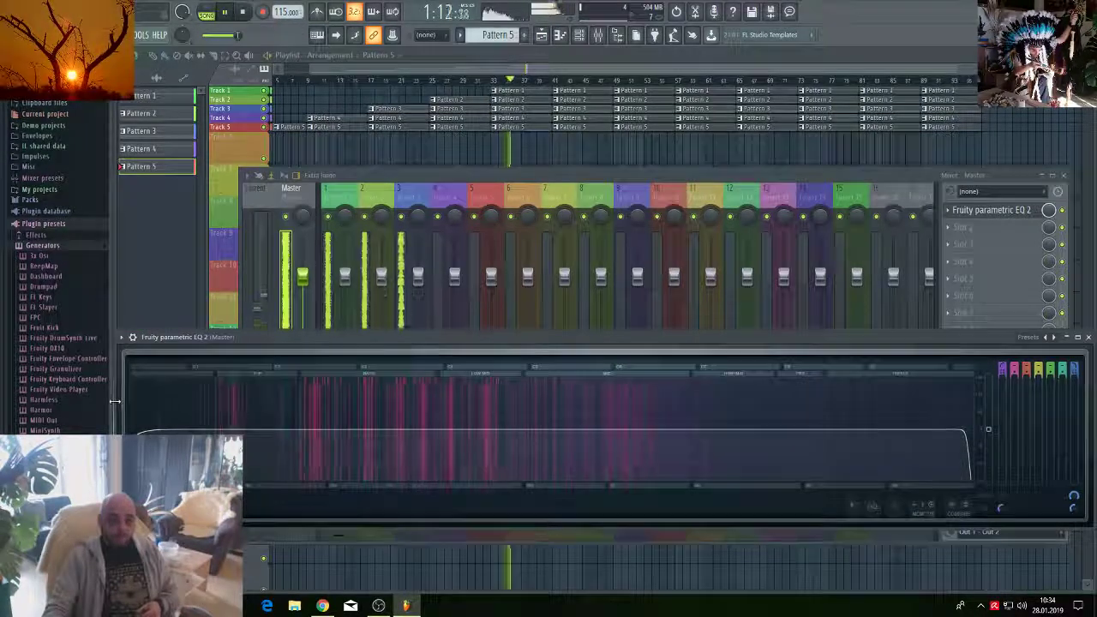
drag(454, 345, 452, 397)
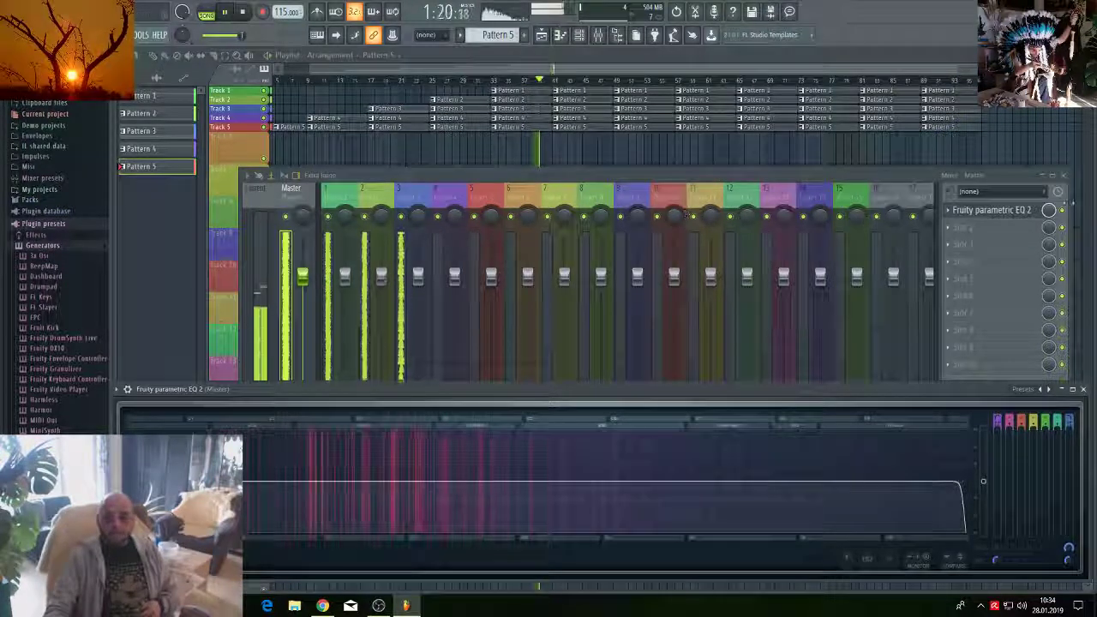
key(F9)
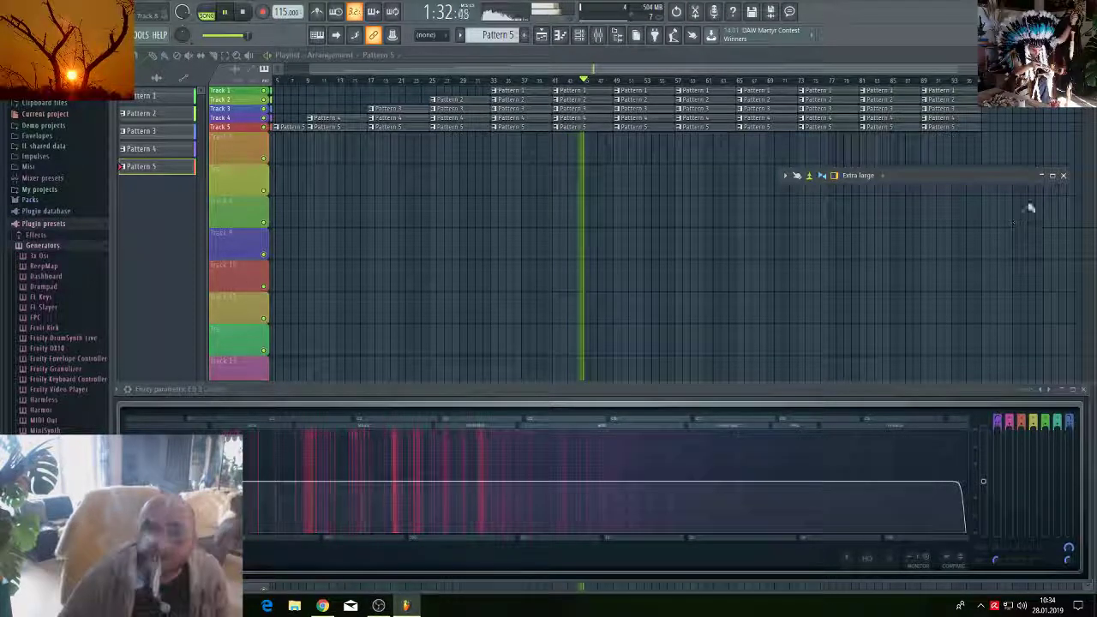
Close the mixer and the Fruity parametric EQ 2 window, leaving the playlist across the full workspace.
click(1047, 177)
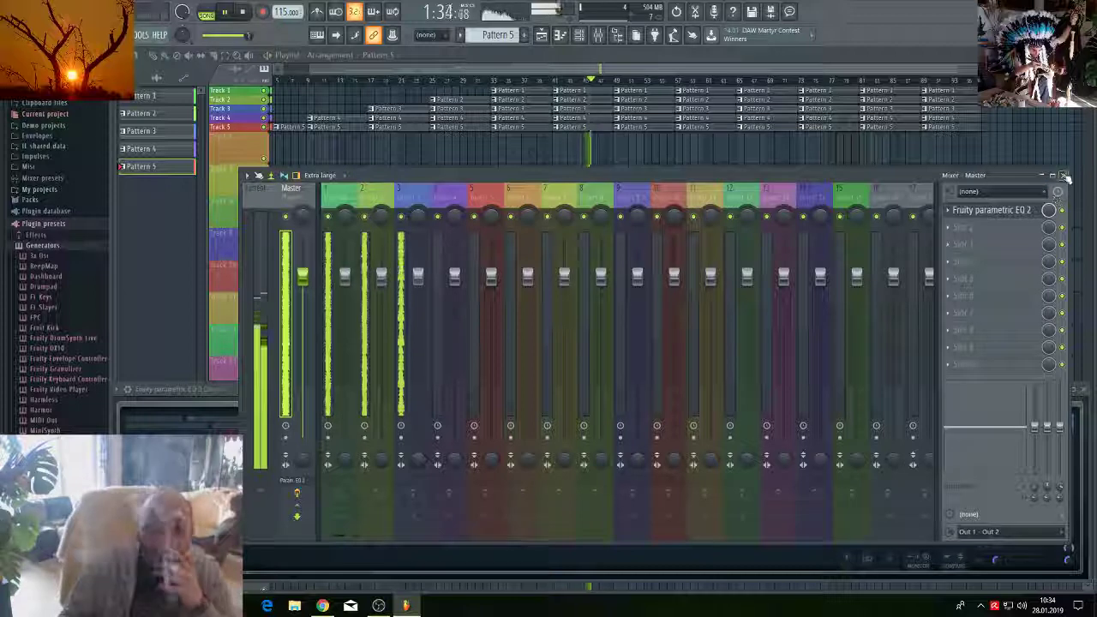
click(1064, 175)
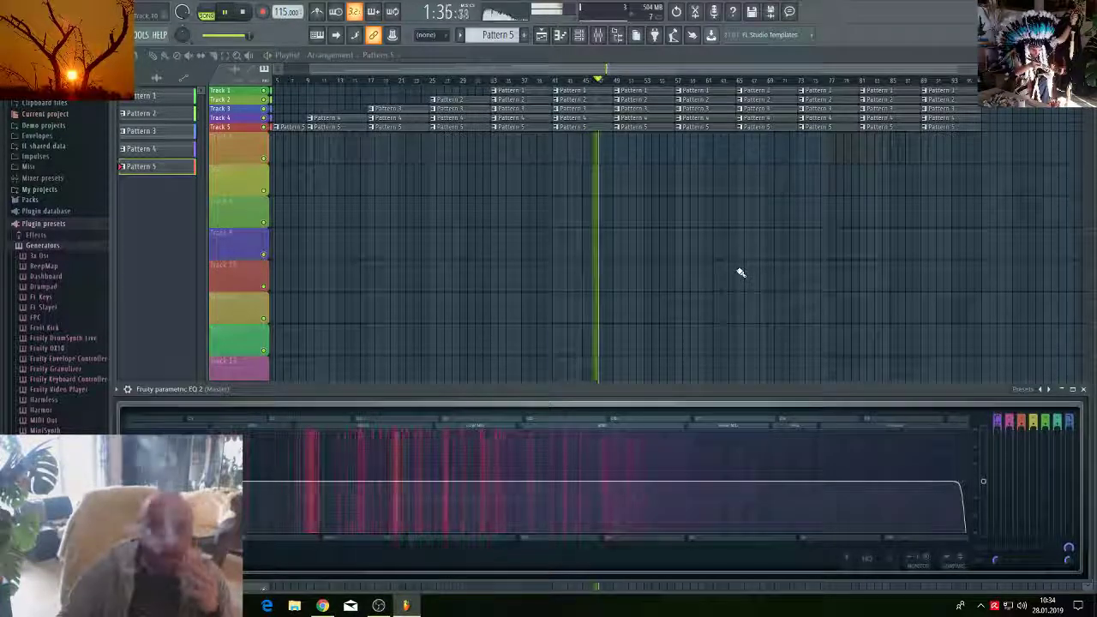
key(F5)
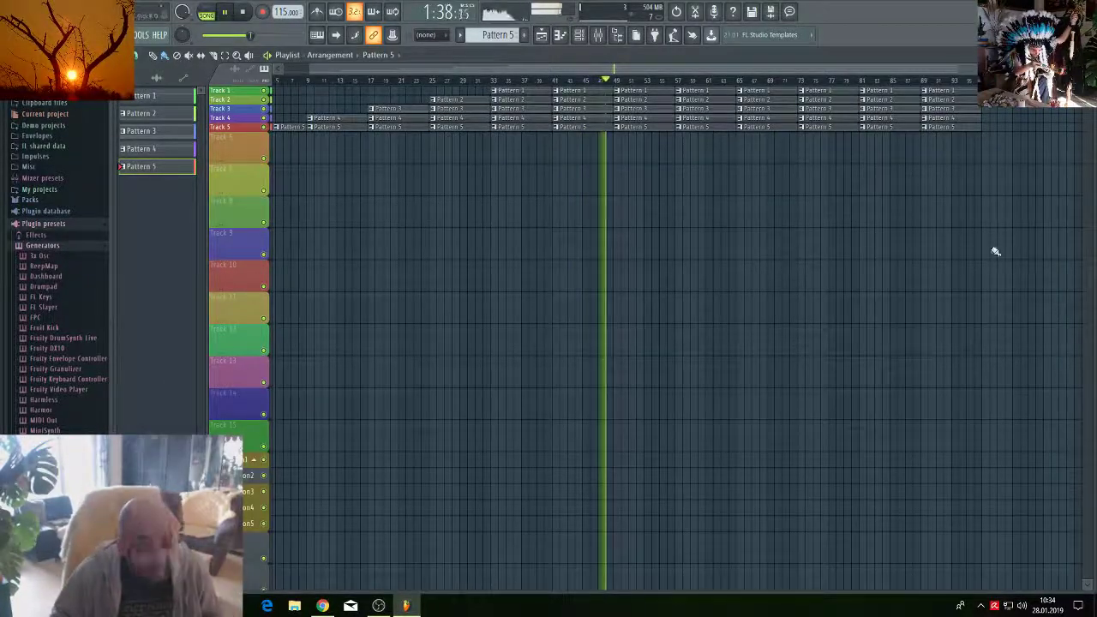
Bring up the channel rack, switch to the empty Pattern 6 and route Nexus #2 to mixer track 4.
click(579, 35)
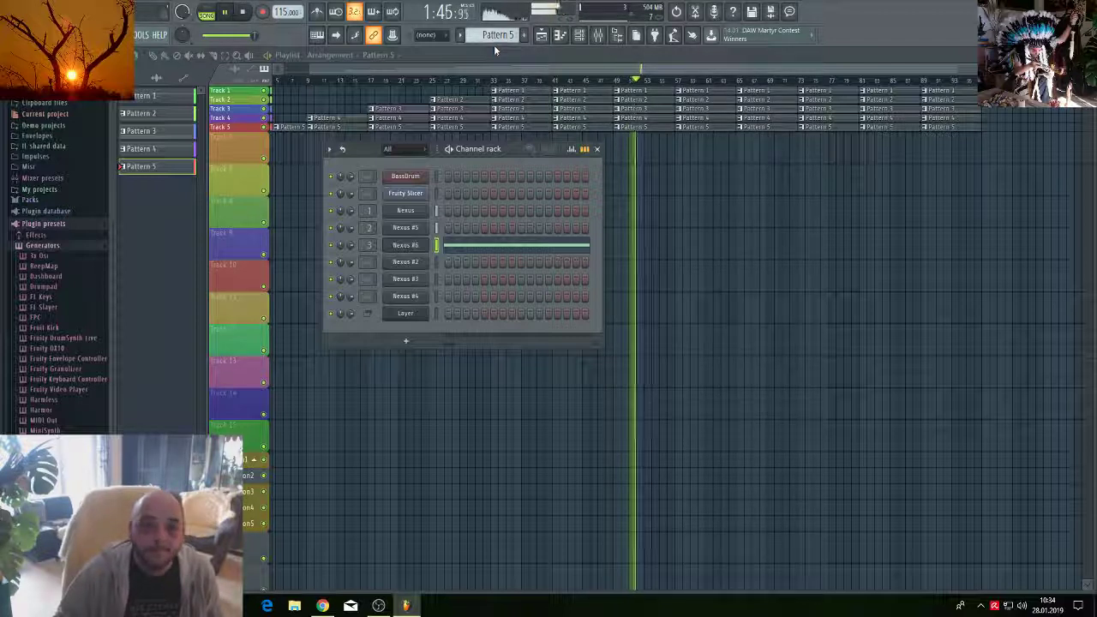
scroll(494, 38, down, 2)
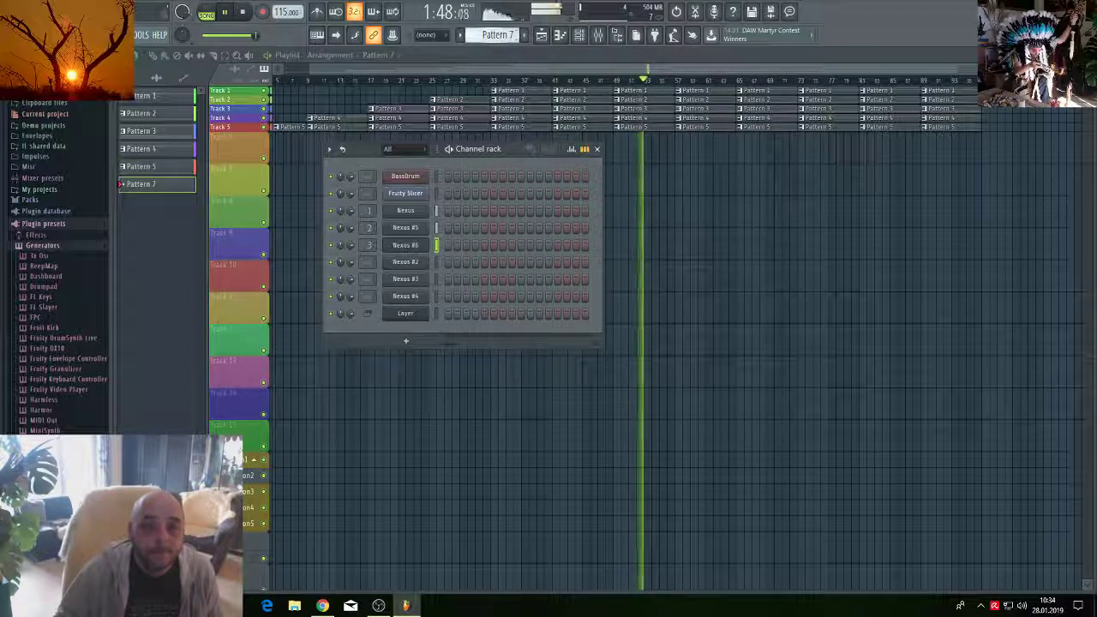
scroll(493, 34, up, 1)
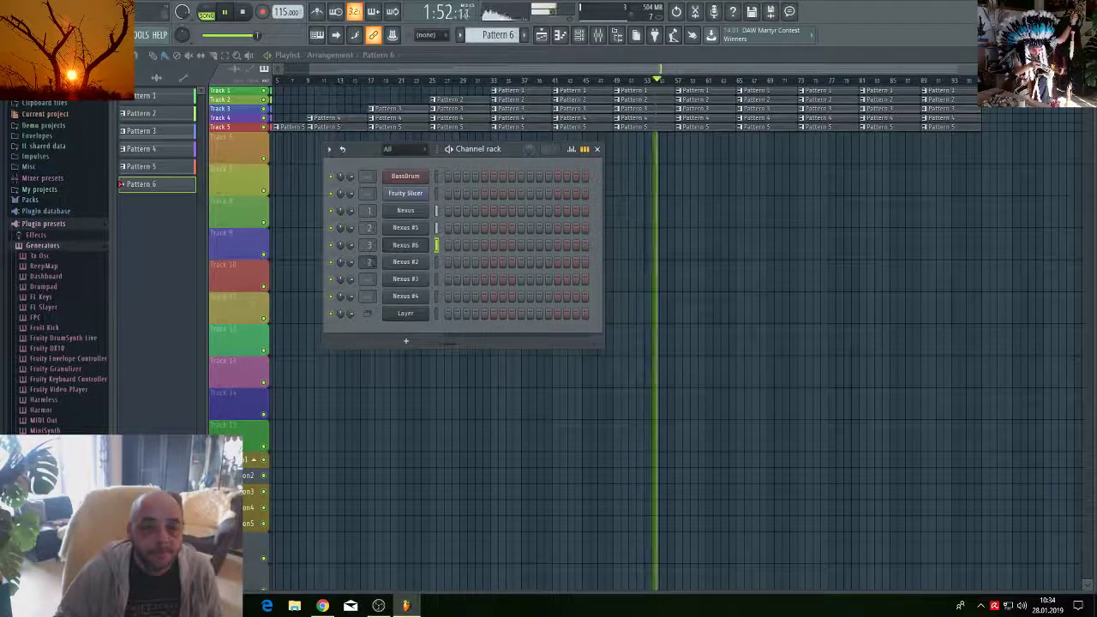
Load the LP [HPL2] Butch Synth 2 preset from the XP Christmas 2018 category into Nexus #2.
click(406, 262)
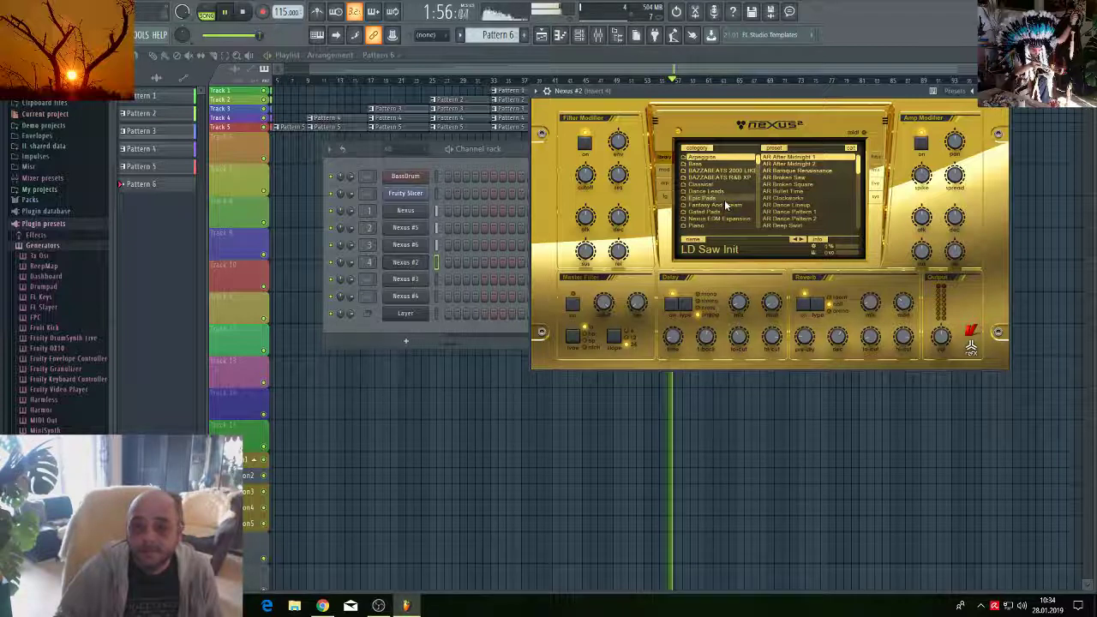
scroll(724, 199, down, 10)
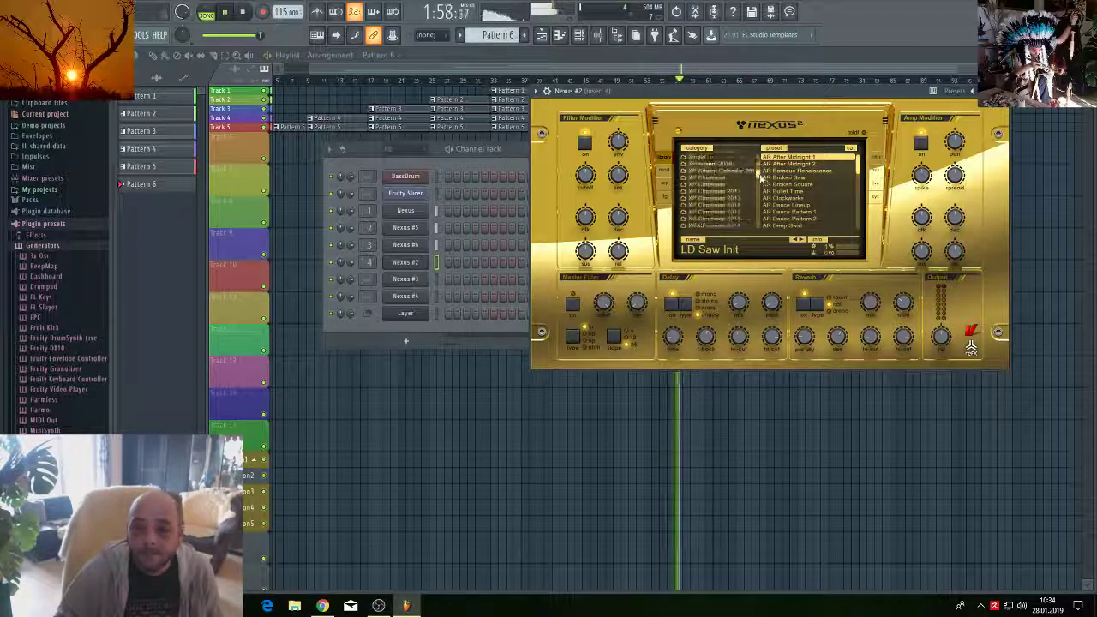
scroll(742, 196, down, 3)
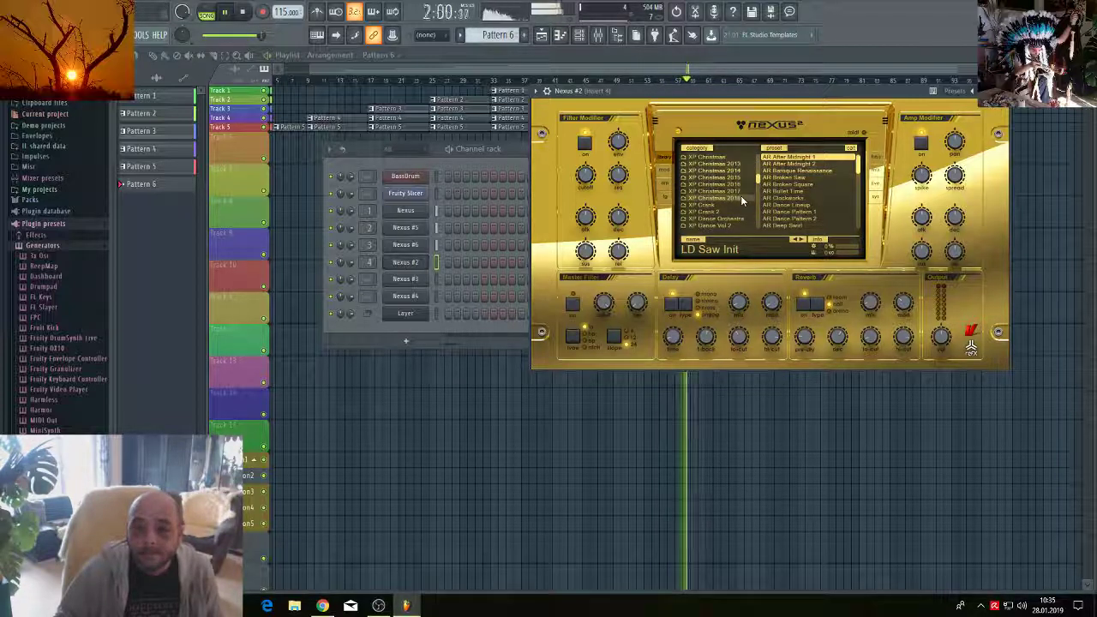
click(740, 197)
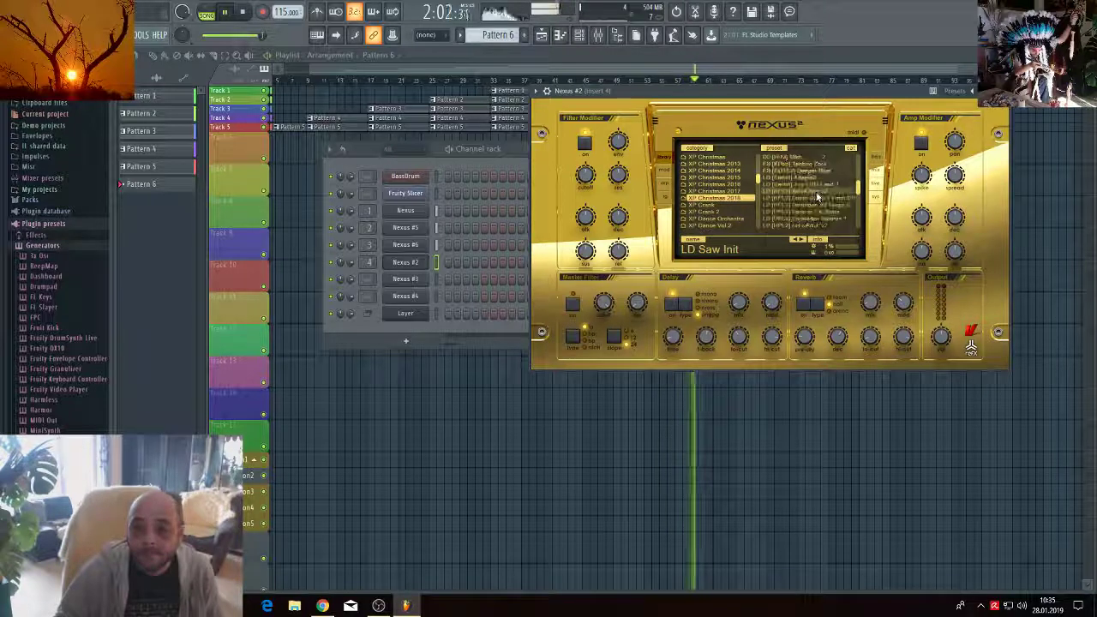
scroll(814, 194, down, 3)
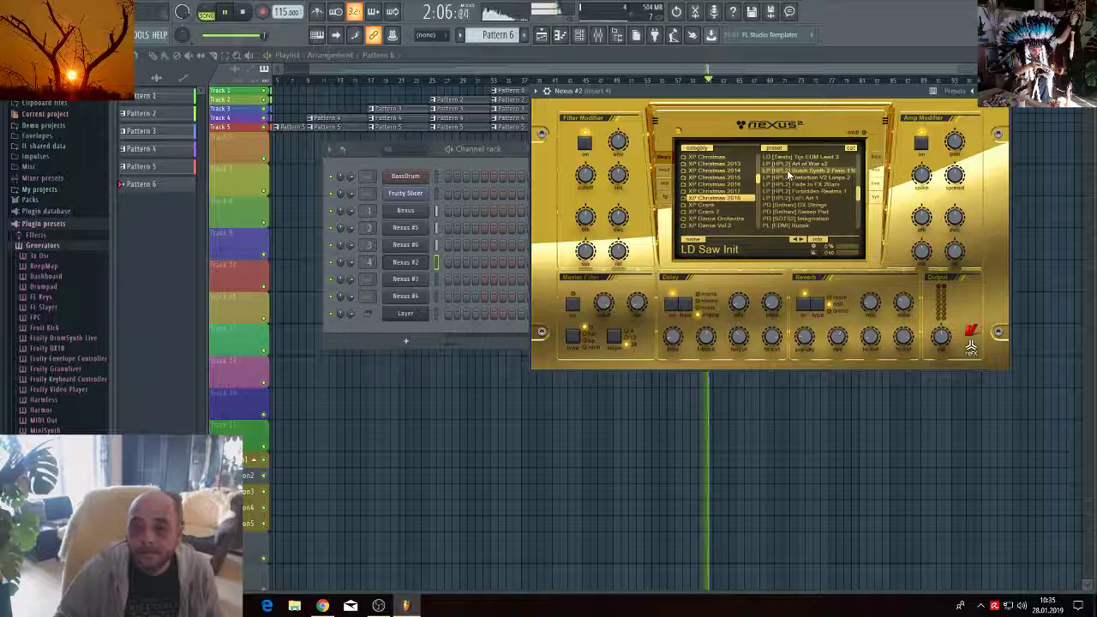
click(786, 169)
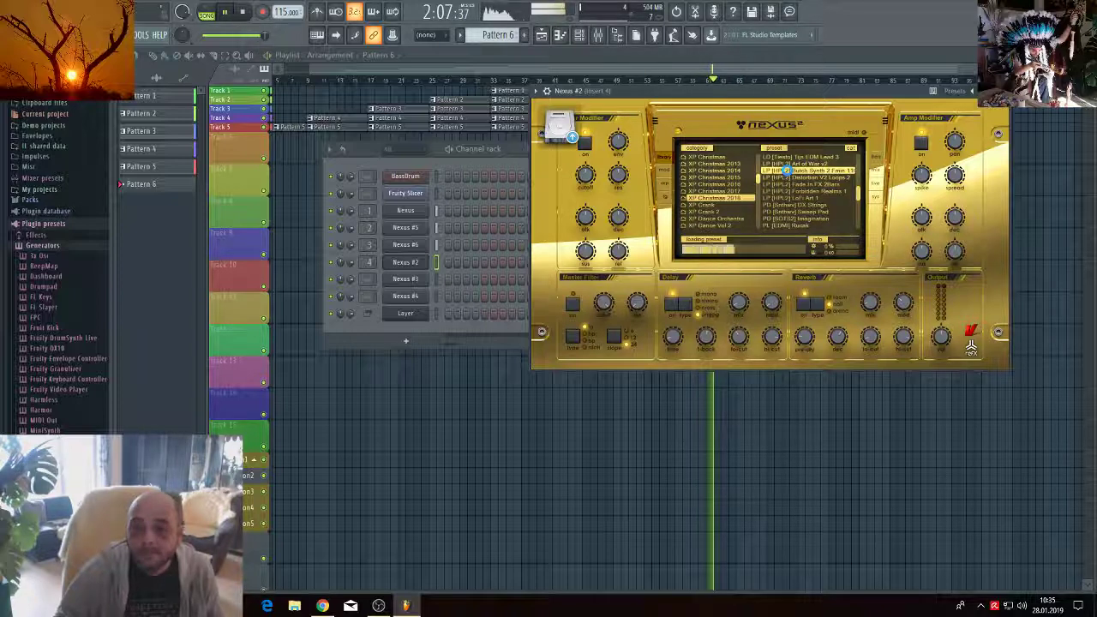
Open the piano roll of Nexus #2 for Pattern 6 and stop the song playback.
right_click(418, 262)
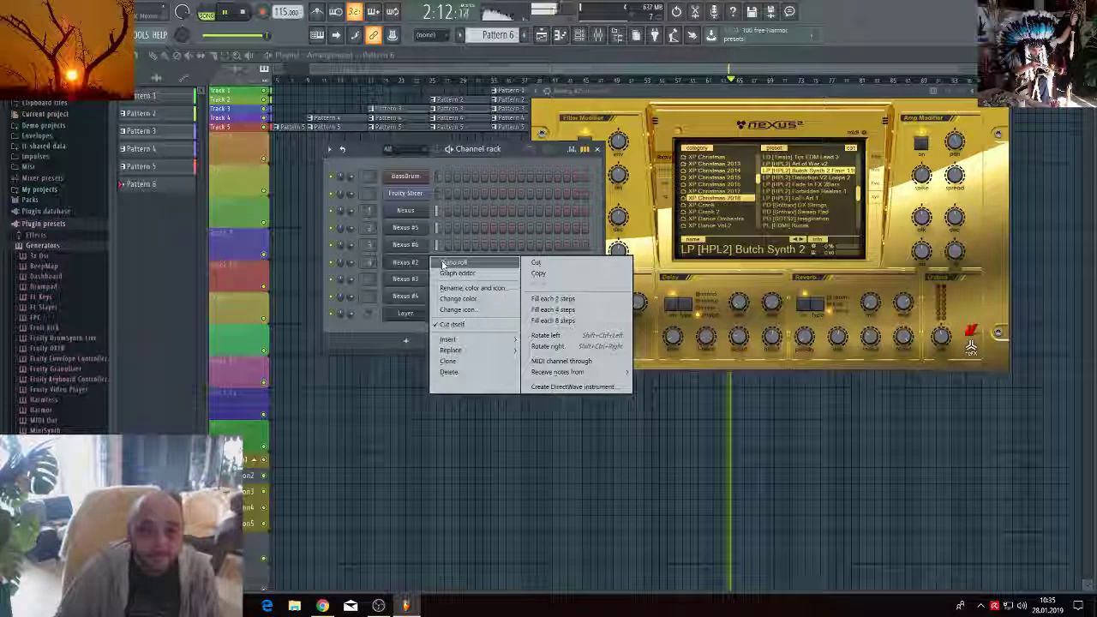
click(443, 263)
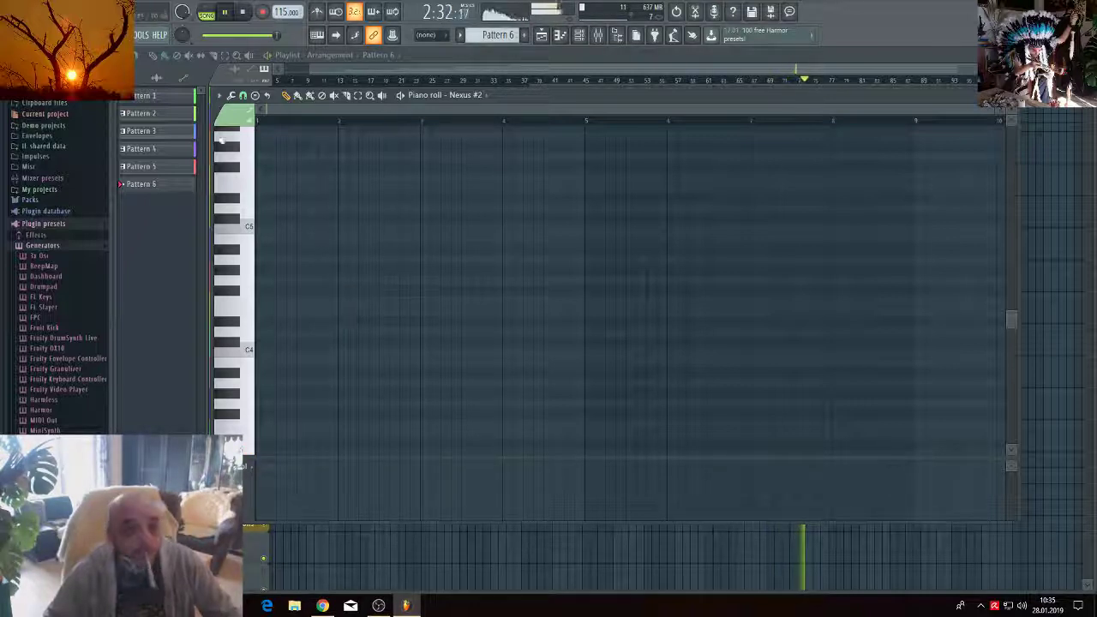
click(243, 12)
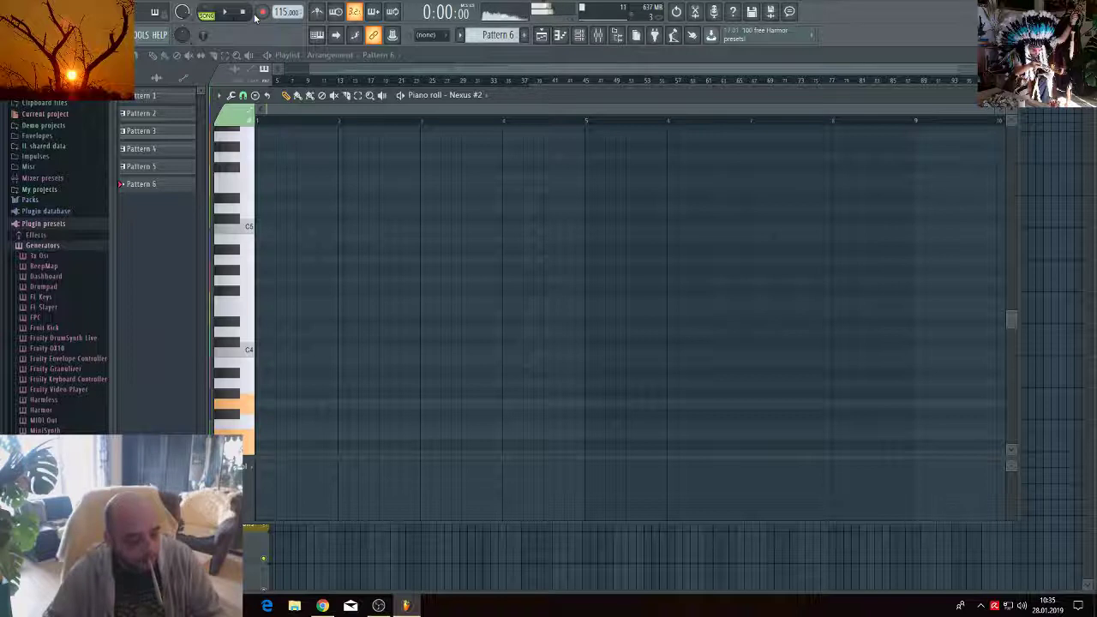
click(581, 37)
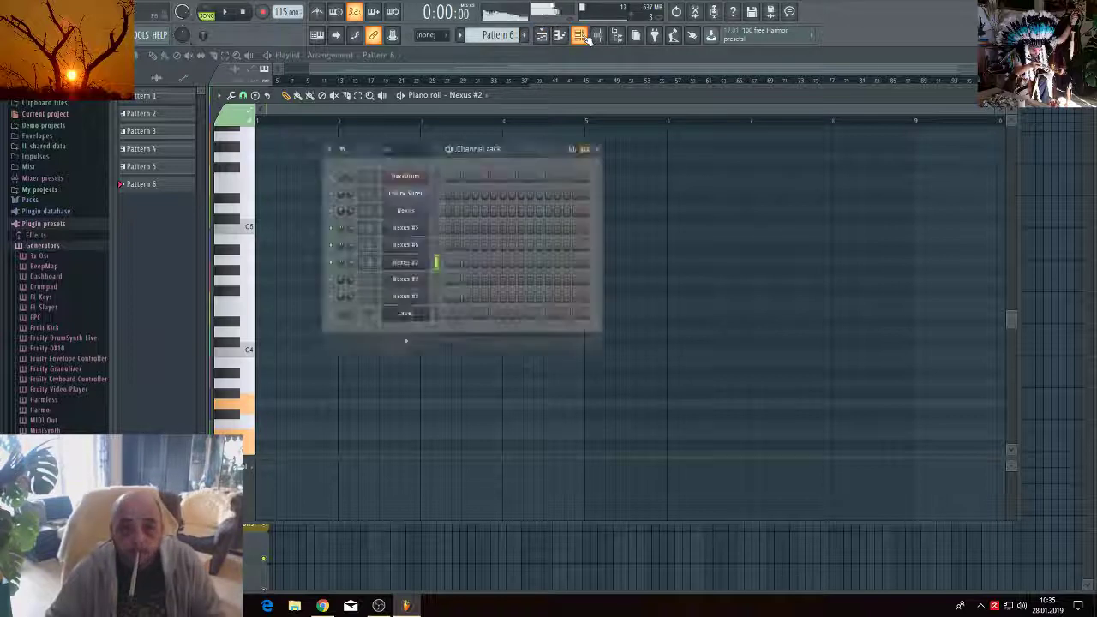
right_click(412, 268)
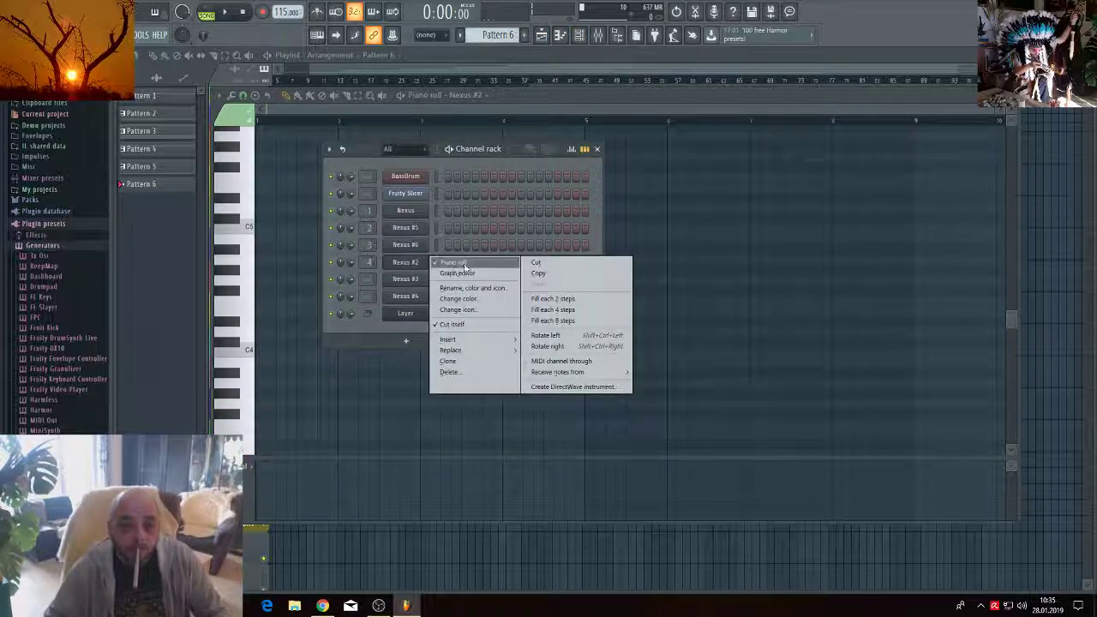
key(Return)
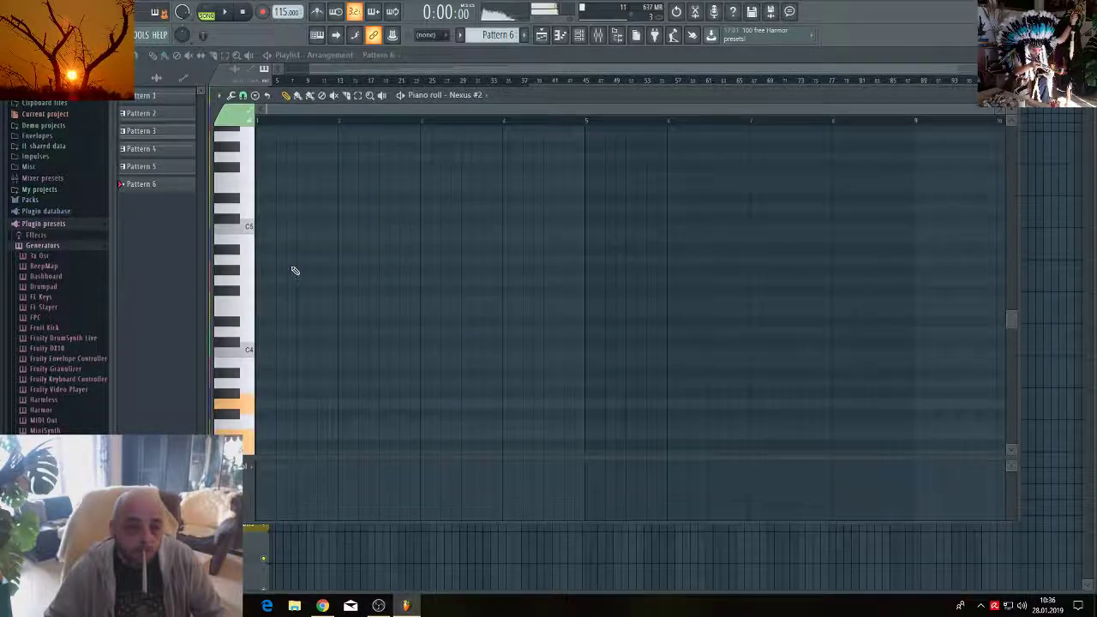
Draw three stacked eight-bar notes, G3, E3 and D3, starting at bar 1 in the Nexus #2 piano roll.
scroll(286, 289, down, 3)
click(262, 315)
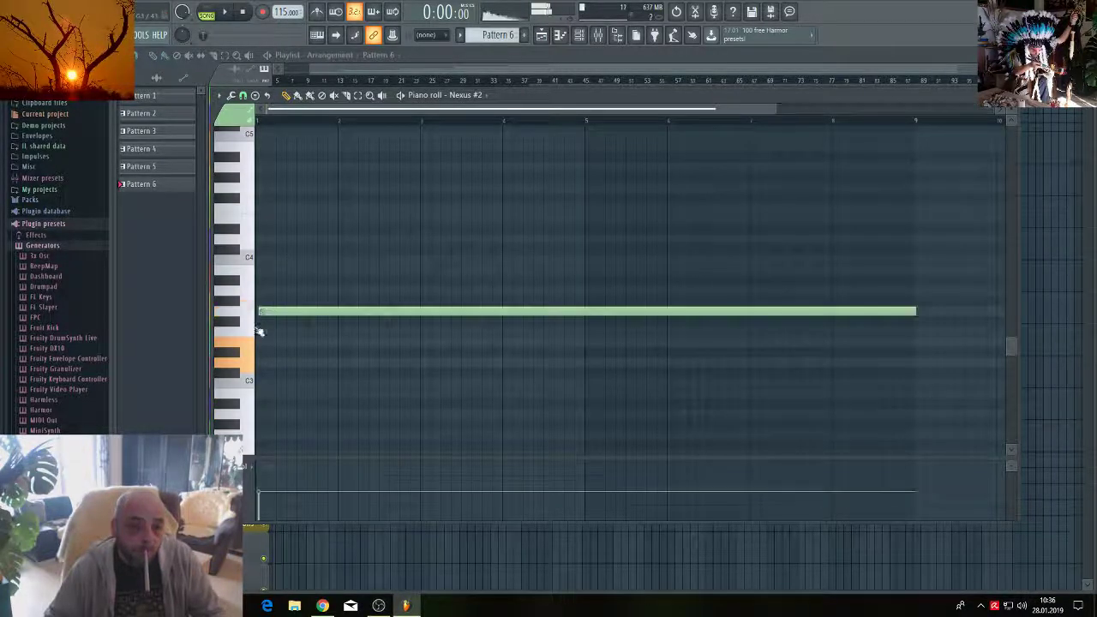
click(264, 343)
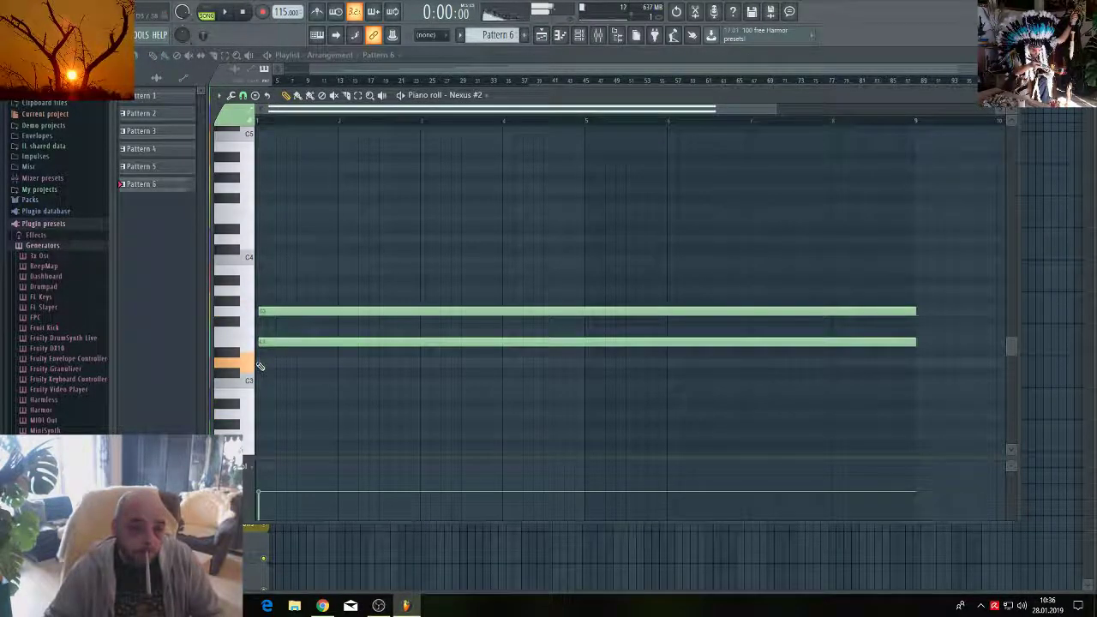
click(262, 363)
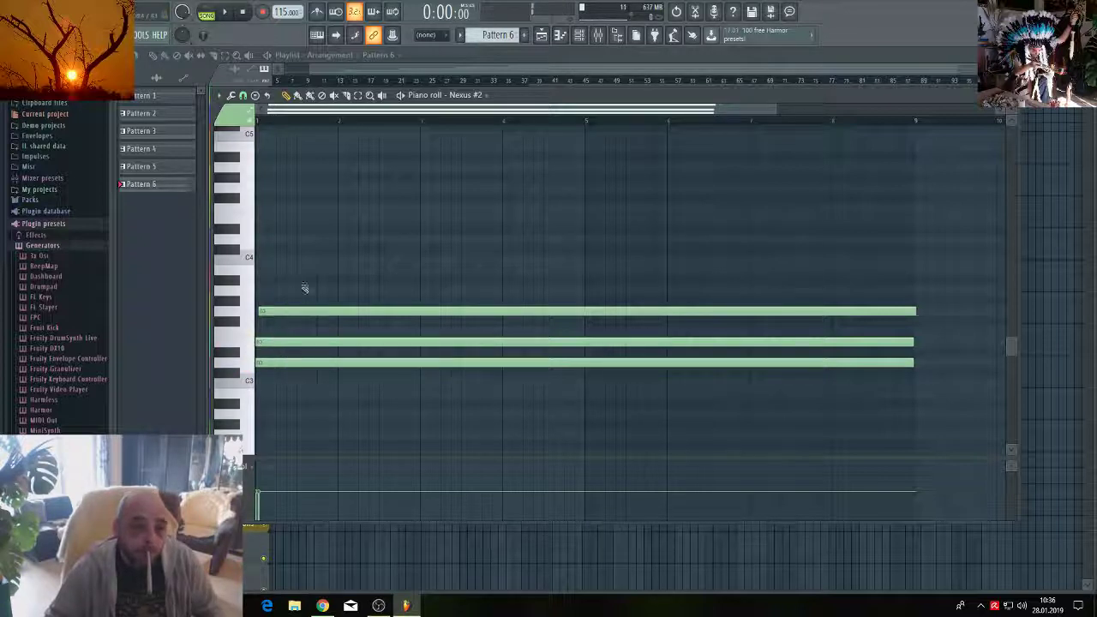
Play Pattern 6 on its own to audition the three-note Nexus #2 loop.
key(space)
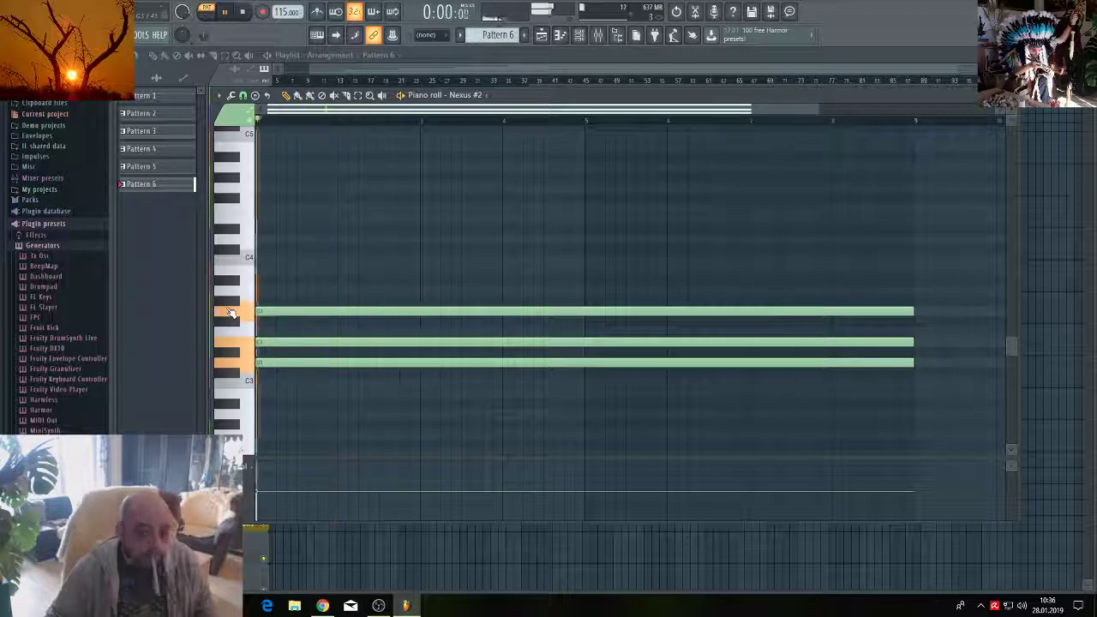
scroll(336, 273, up, 3)
scroll(336, 272, down, 3)
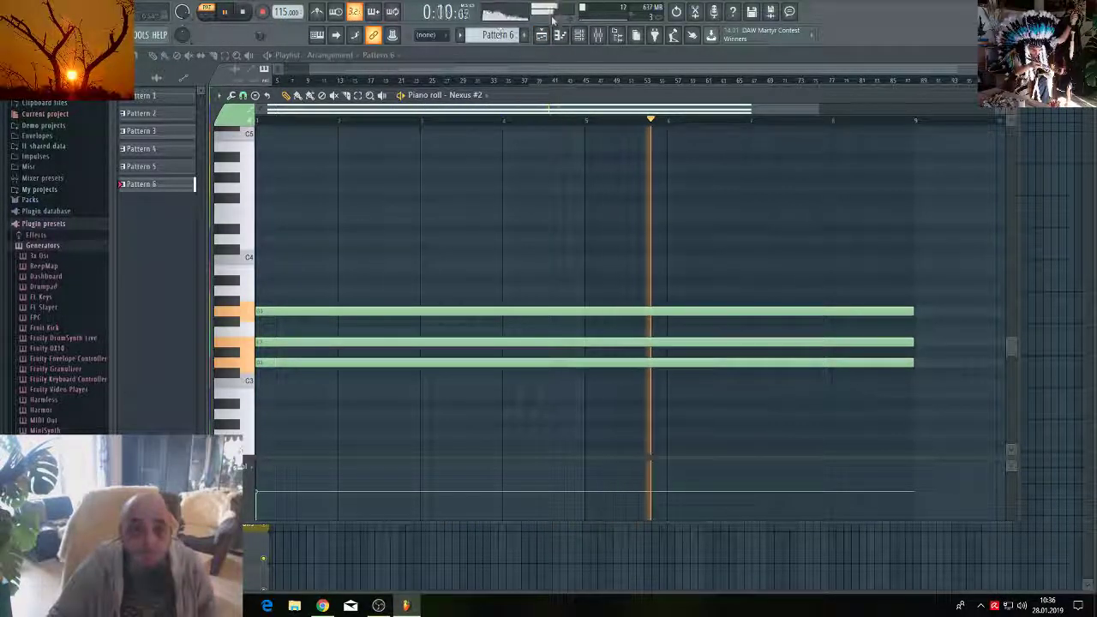
Fill playlist Track 6 with Pattern 6 clips from bar 41 to bar 97 and play the song from bar 33.
key(F7)
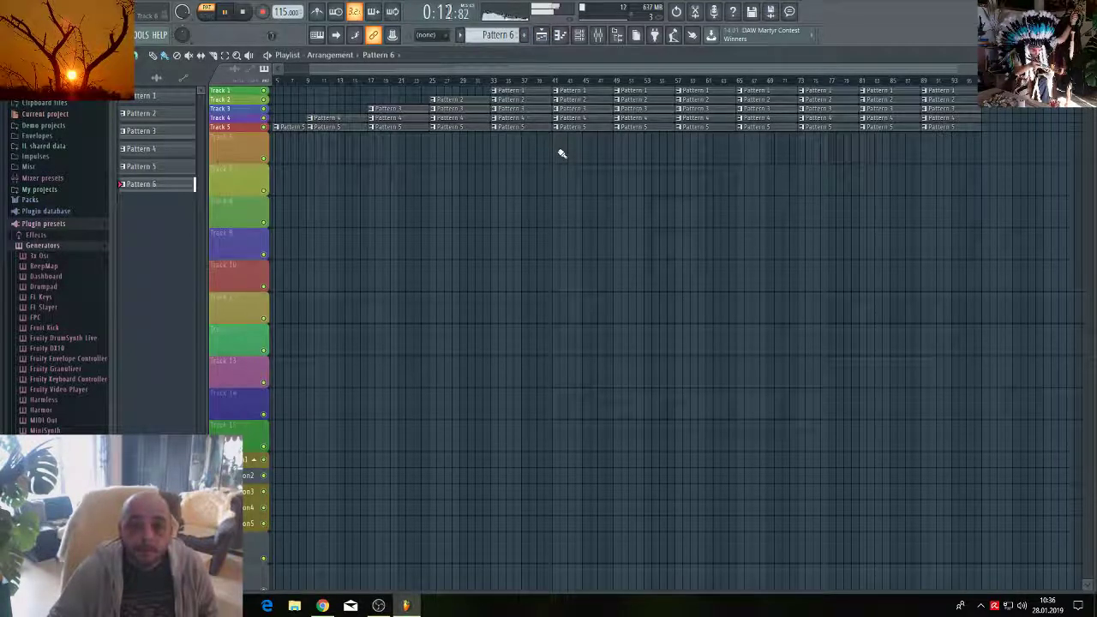
mouse_move(558, 149)
mouse_down()
mouse_move(754, 172)
mouse_move(952, 171)
mouse_up()
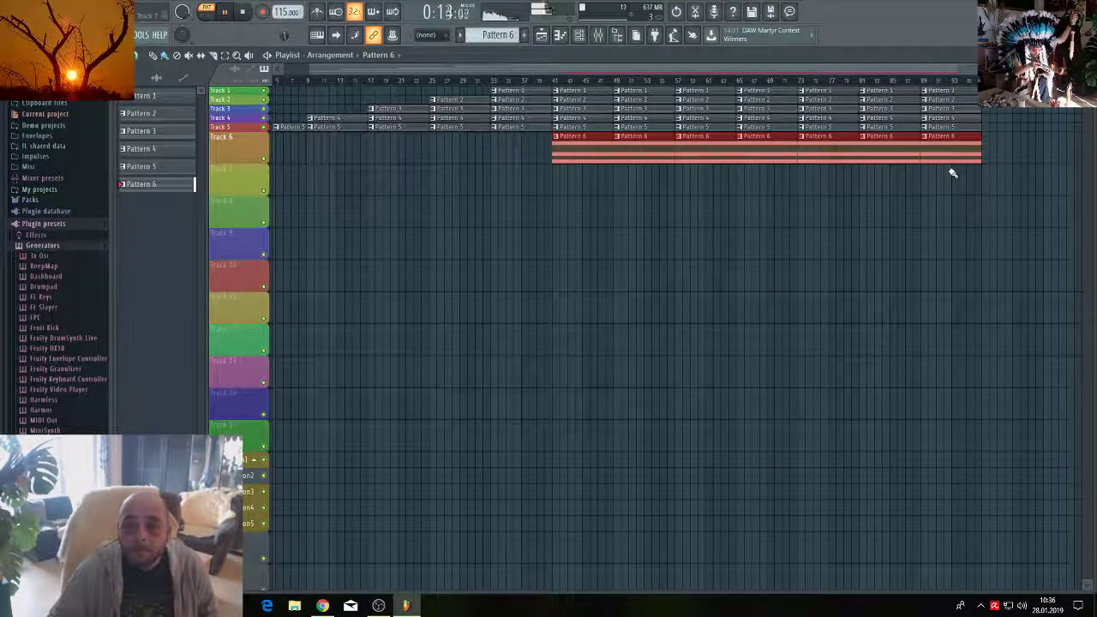
click(503, 82)
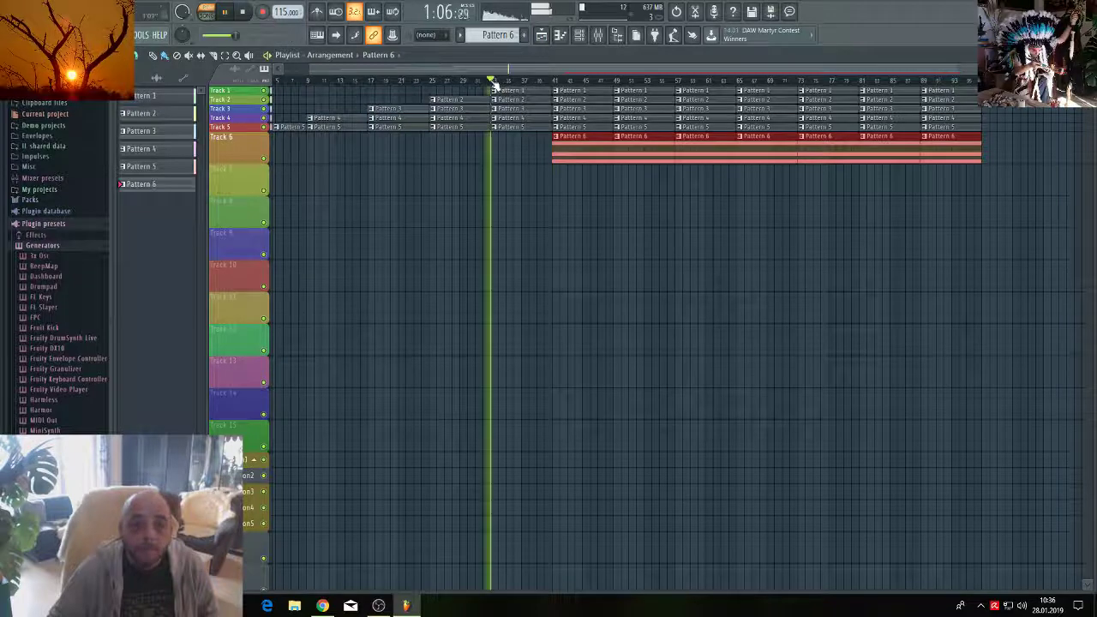
Set the Nexus #2 output level to 60 during song playback and return to the playlist.
click(580, 37)
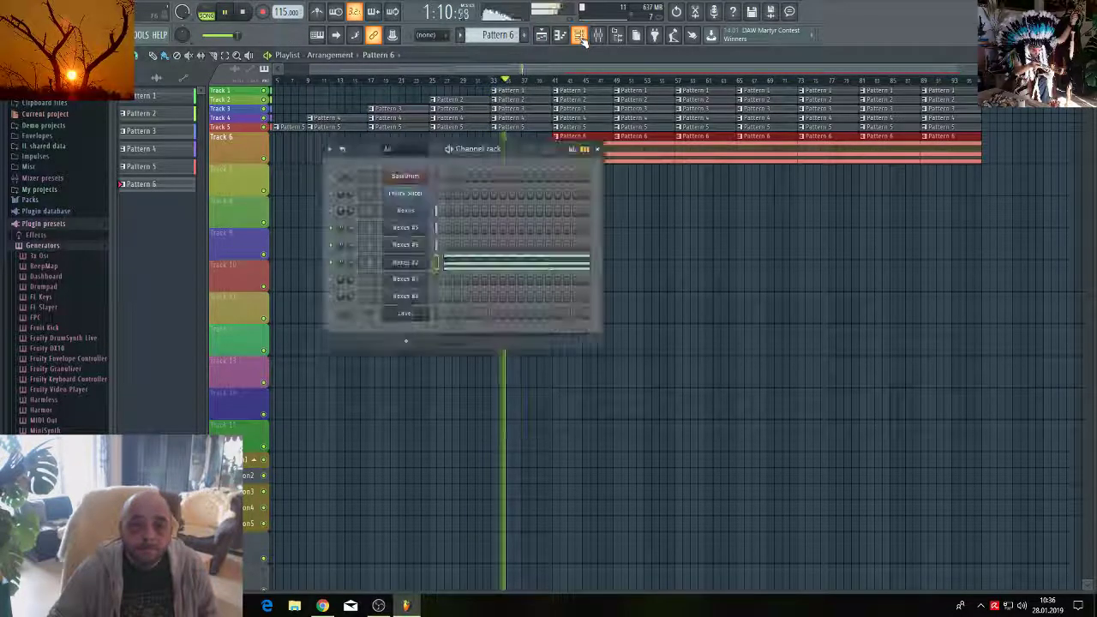
click(418, 263)
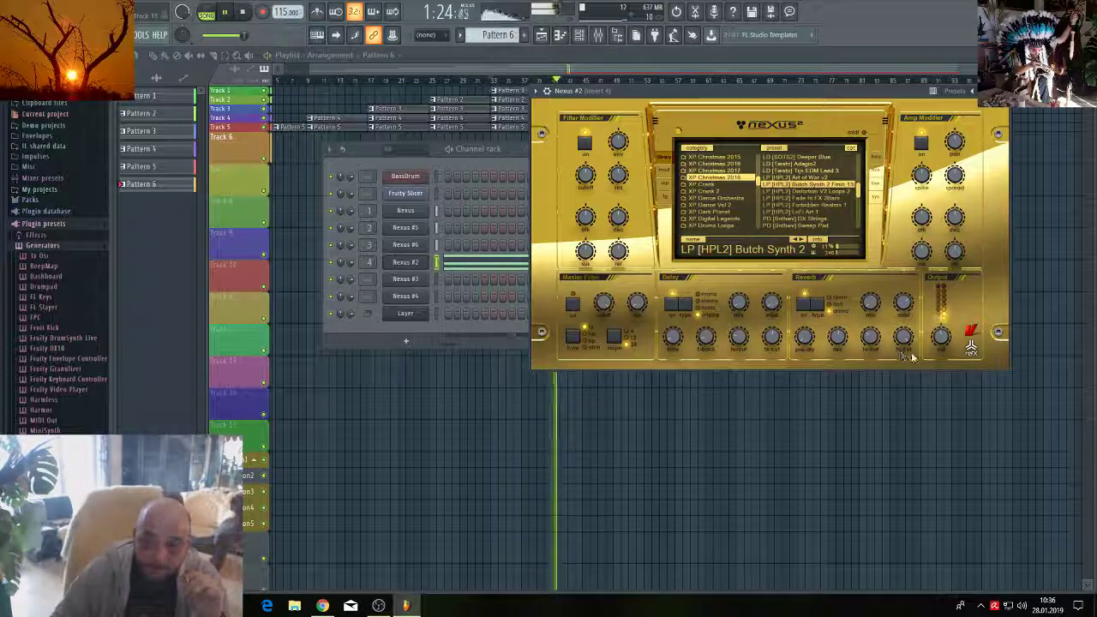
mouse_move(941, 337)
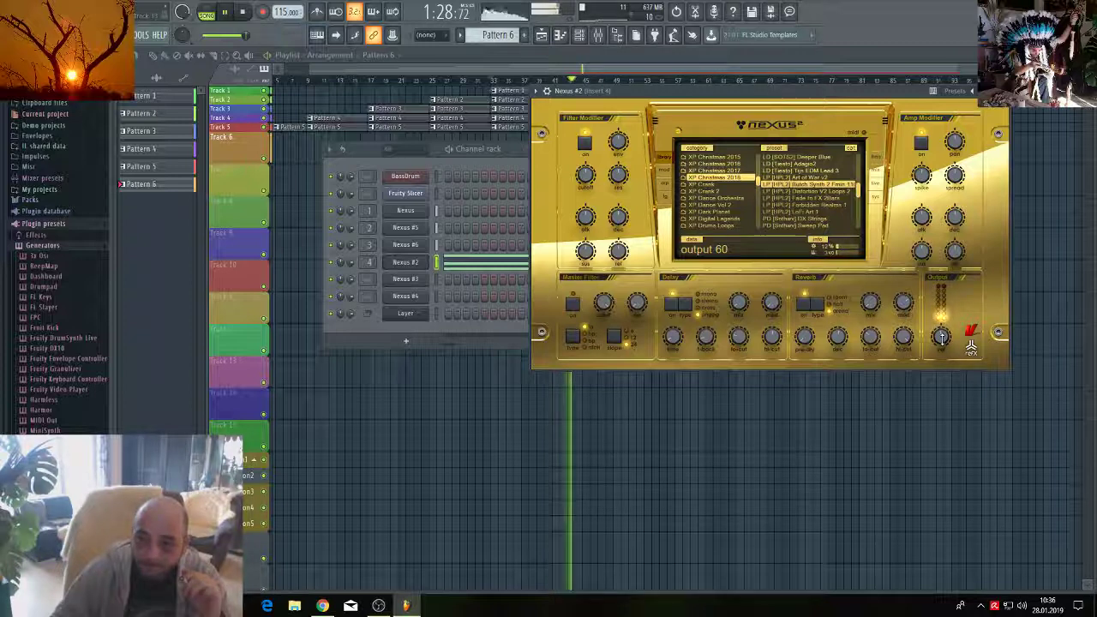
click(716, 440)
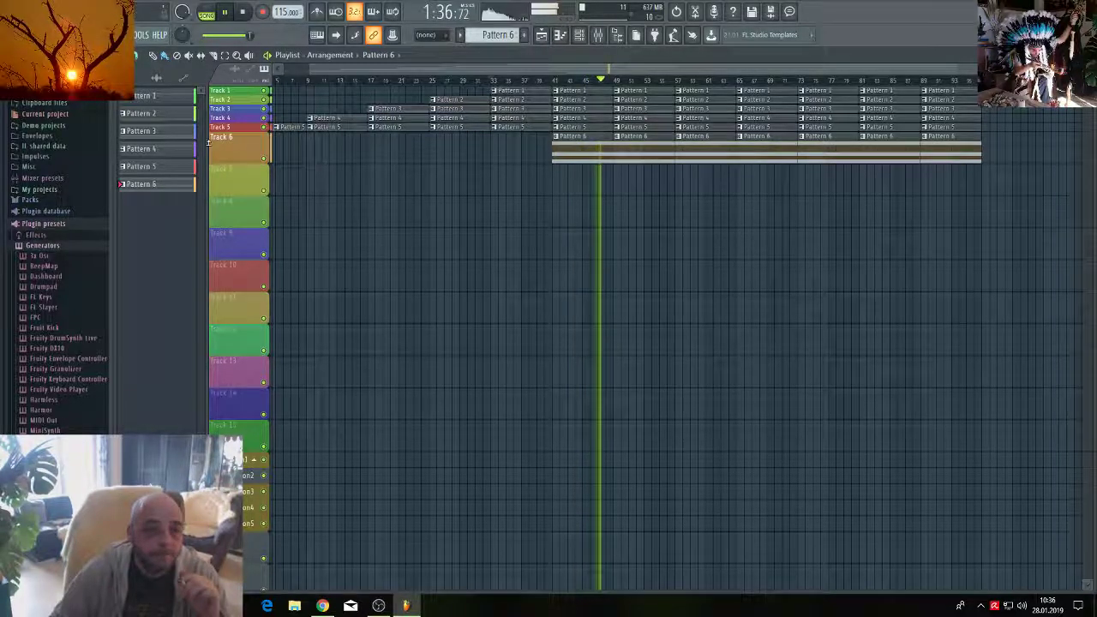
Shrink Track 6 to its minimum height and duplicate the six-track block from bar 41 so the arrangement extends to bar 153.
drag(208, 149, 208, 141)
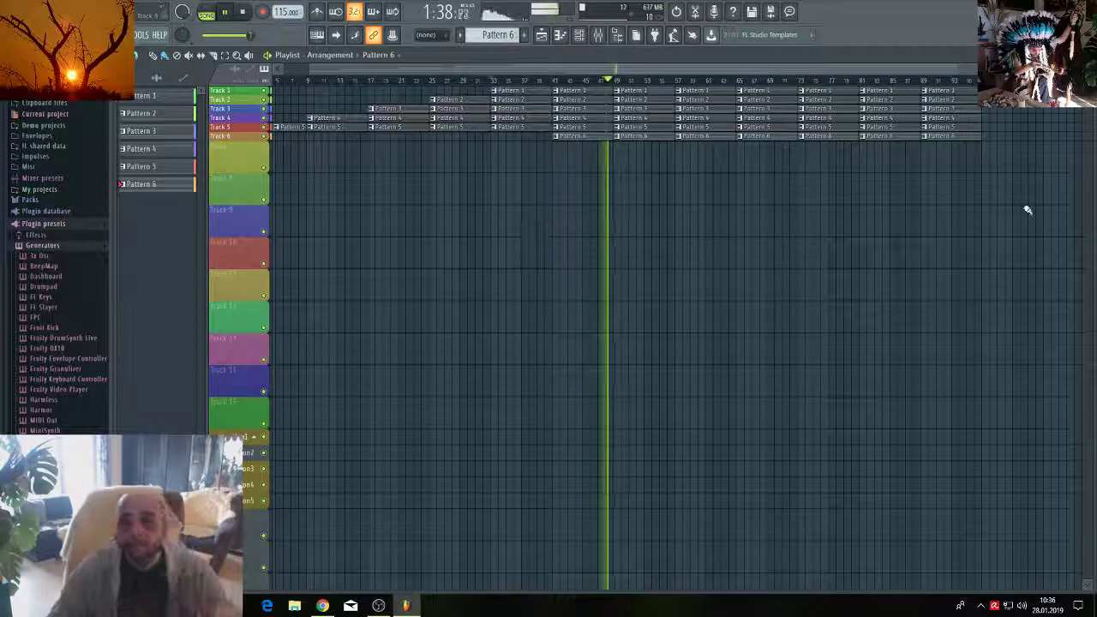
drag(1033, 203, 1041, 117)
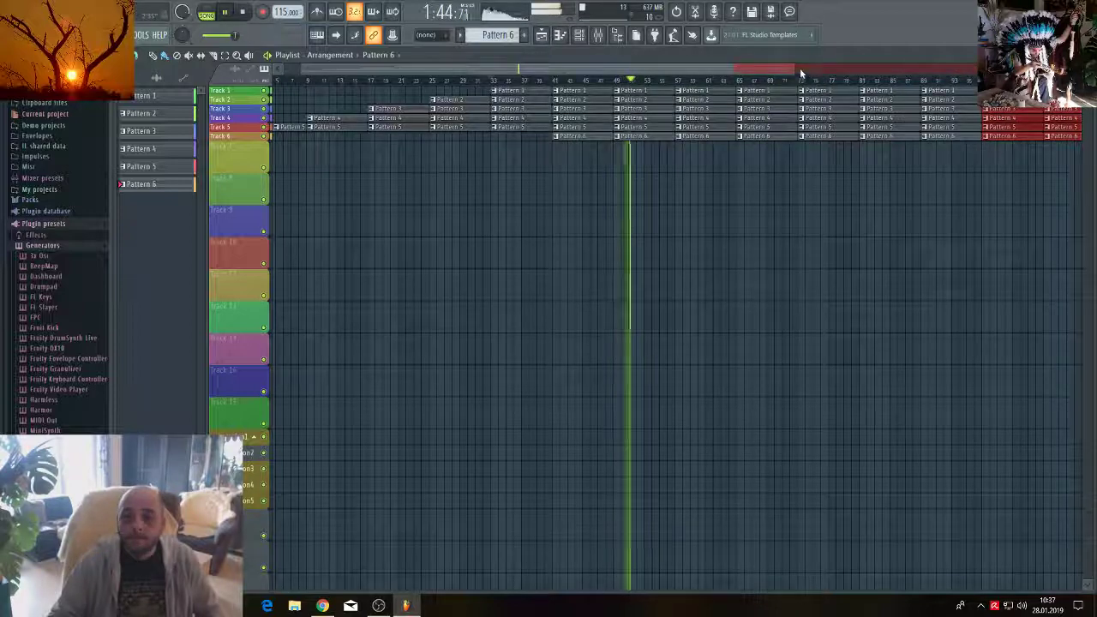
scroll(1041, 150, down, 3)
click(1041, 150)
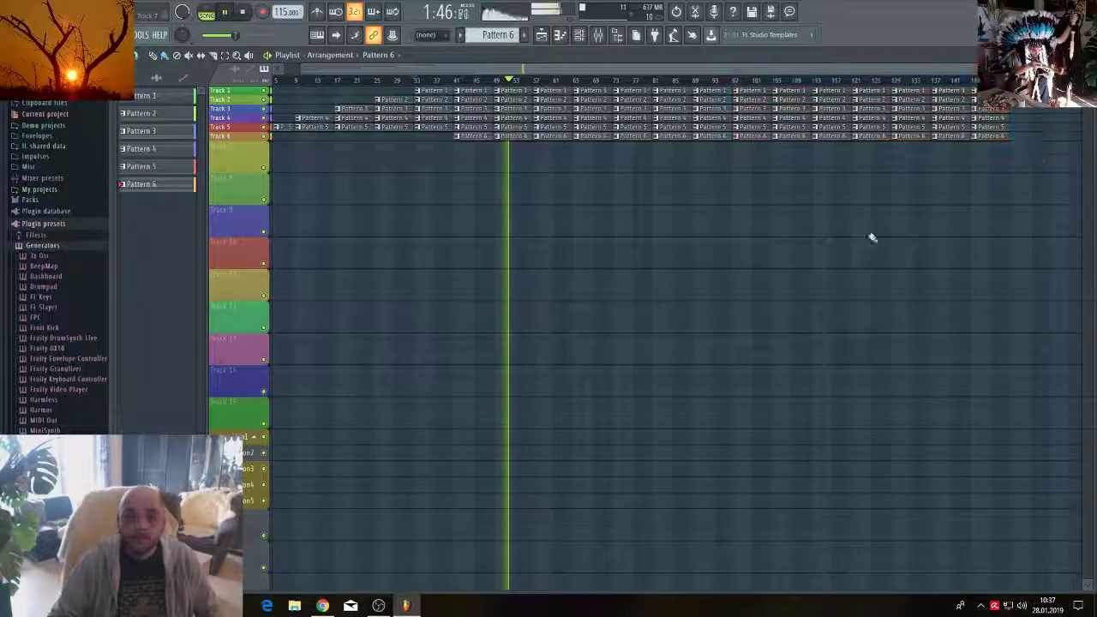
scroll(525, 68, up, 1)
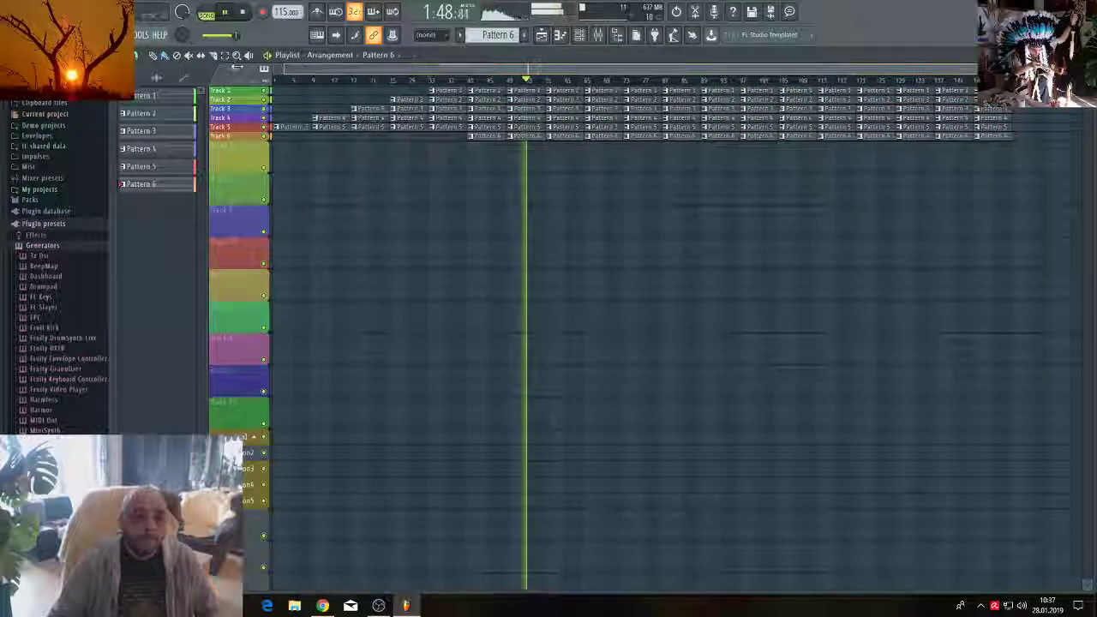
Create a playlist automation clip for the first Nexus channel's MIDI CC #1 modulation wheel during song playback.
click(579, 35)
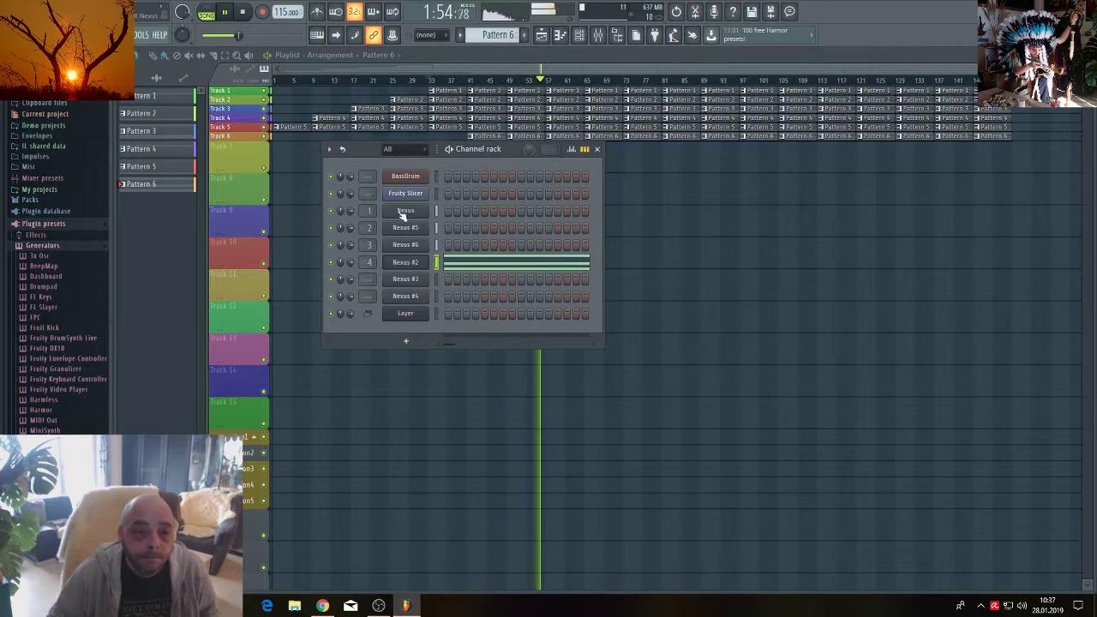
click(403, 212)
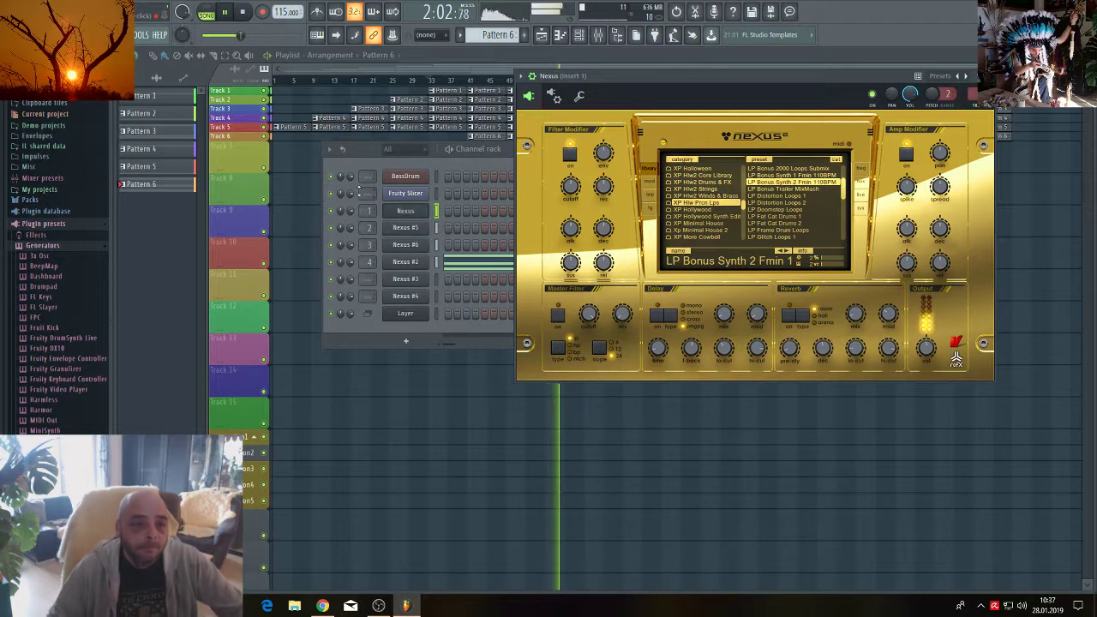
click(147, 36)
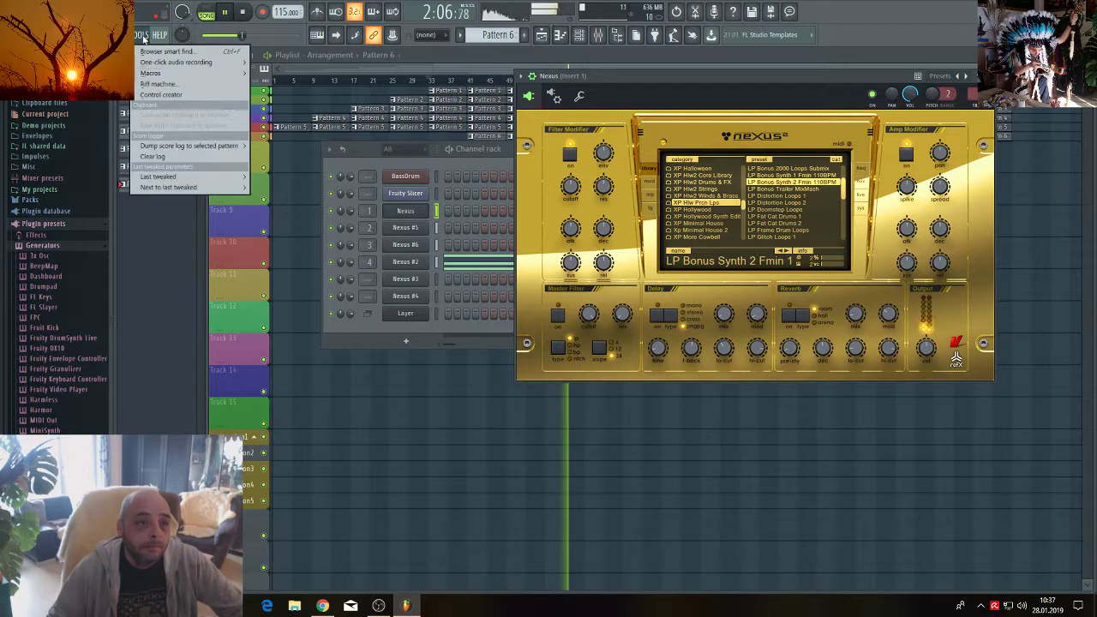
mouse_move(188, 179)
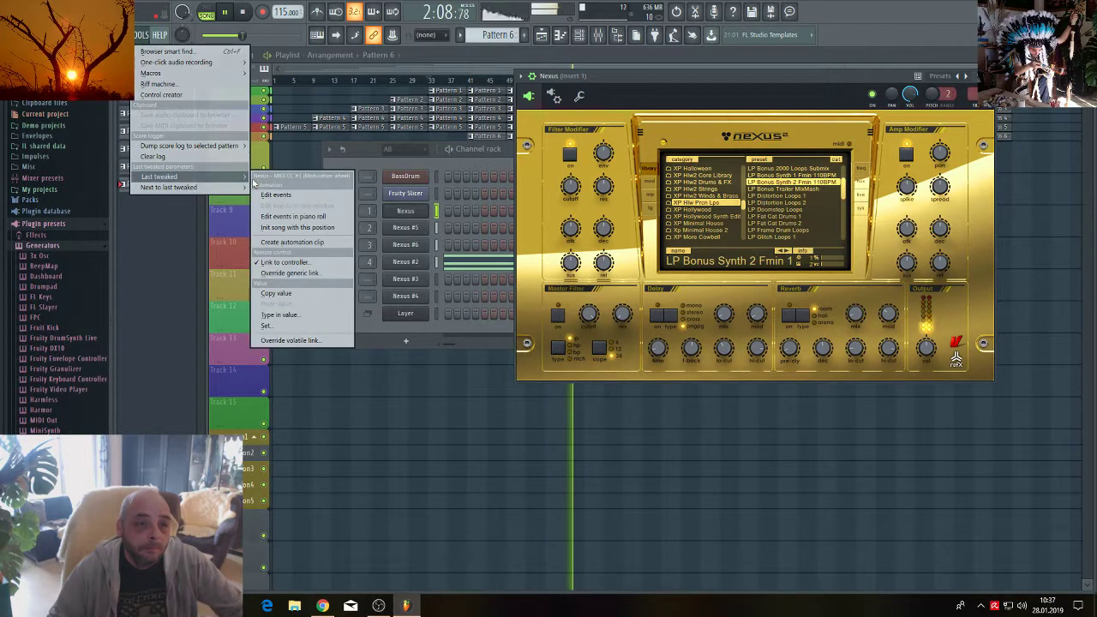
click(291, 242)
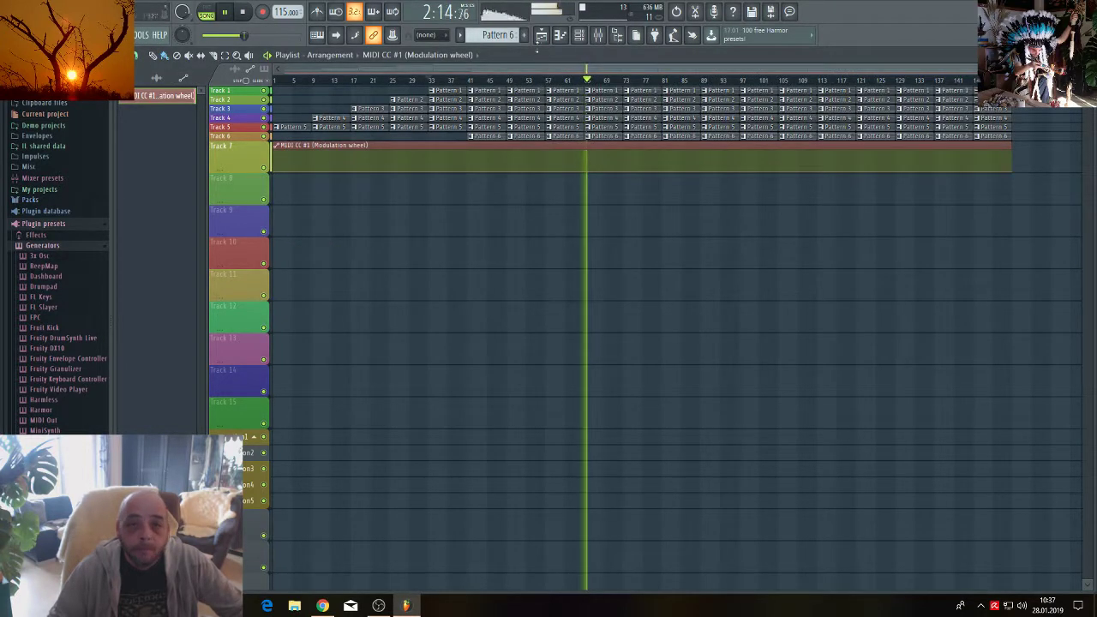
Inspect the Nexus #5 and Nexus #6 instruments one after the other while the song plays.
click(581, 35)
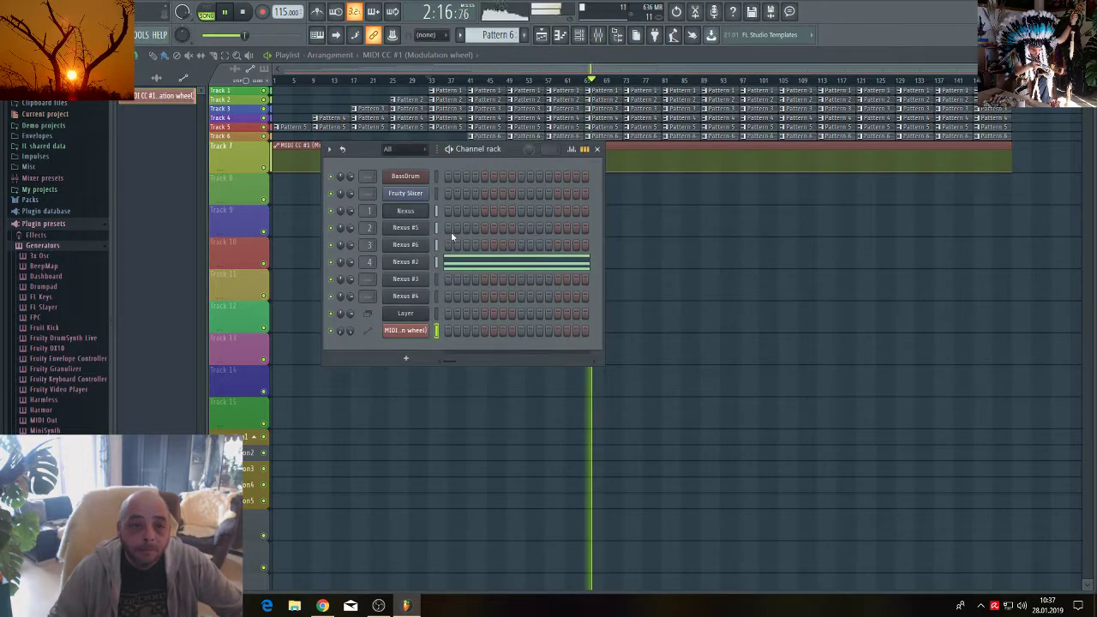
click(412, 230)
click(412, 229)
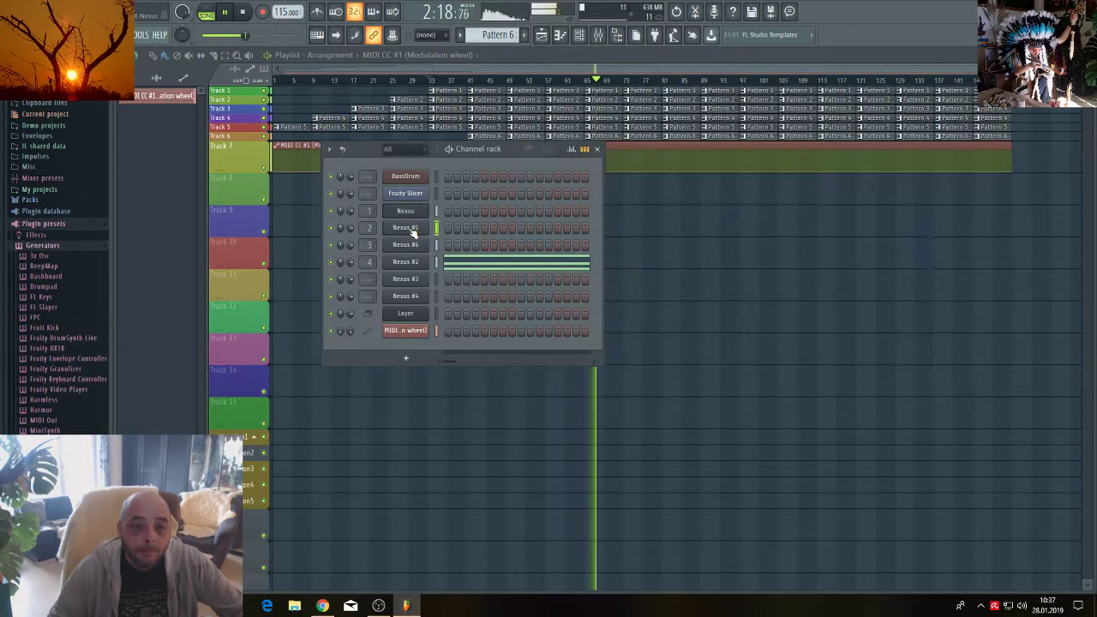
click(412, 229)
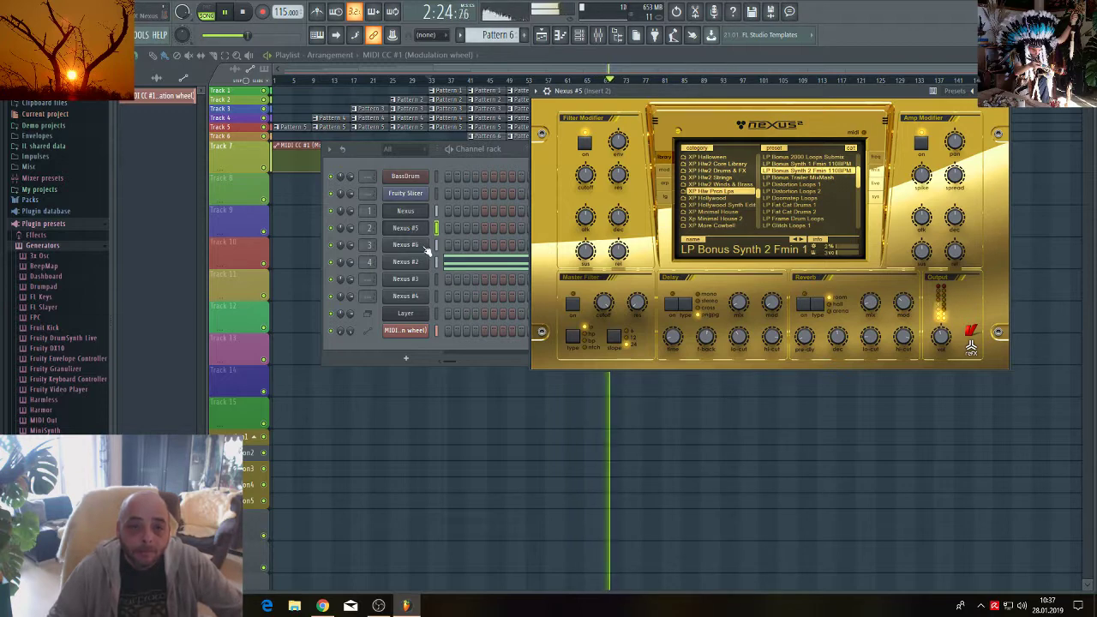
click(425, 245)
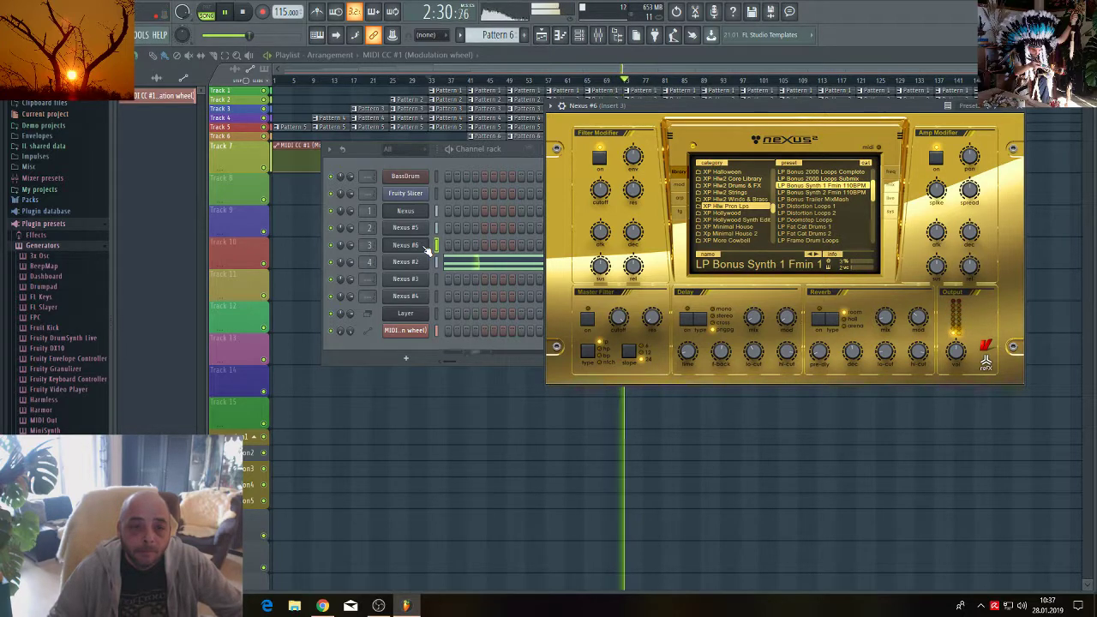
Create a second playlist automation clip for the Nexus #2 channel's MIDI CC #1 modulation wheel.
click(423, 264)
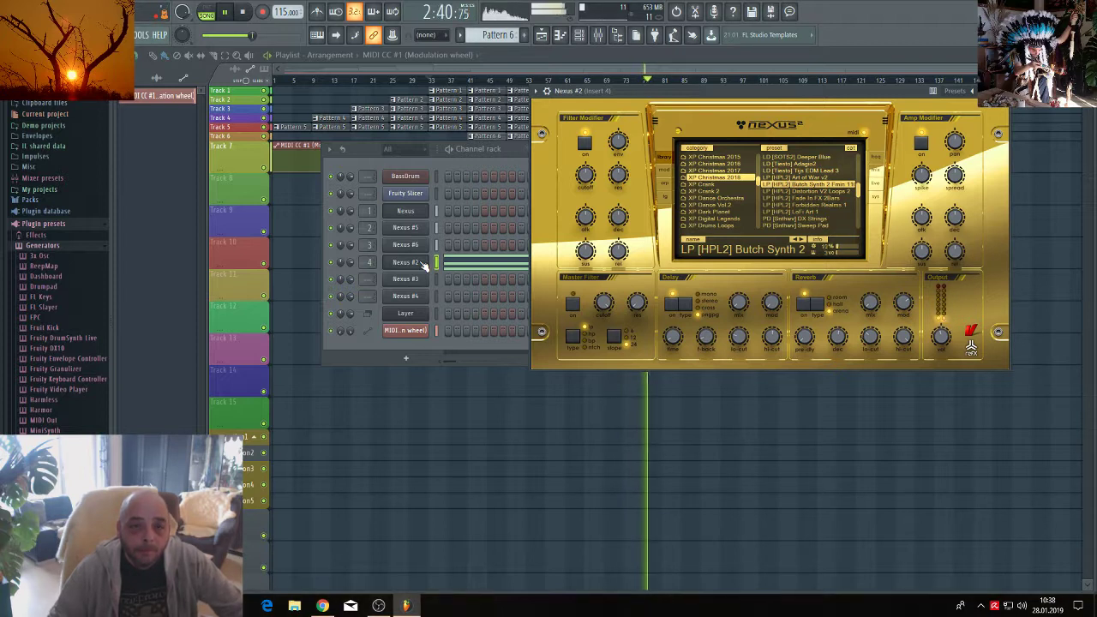
click(147, 35)
mouse_move(182, 176)
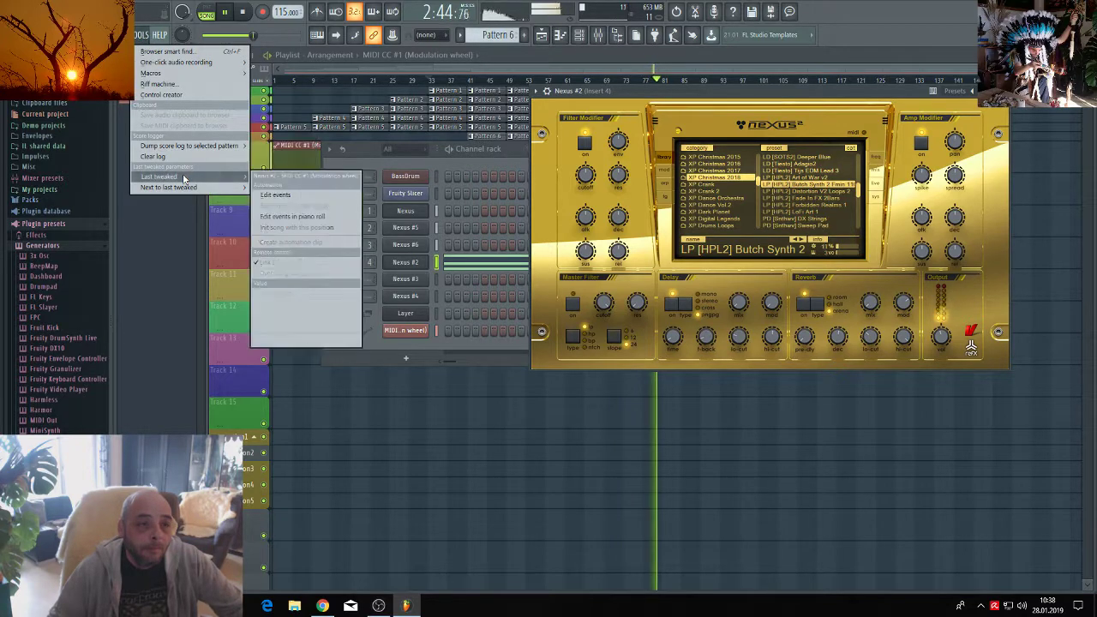
click(292, 242)
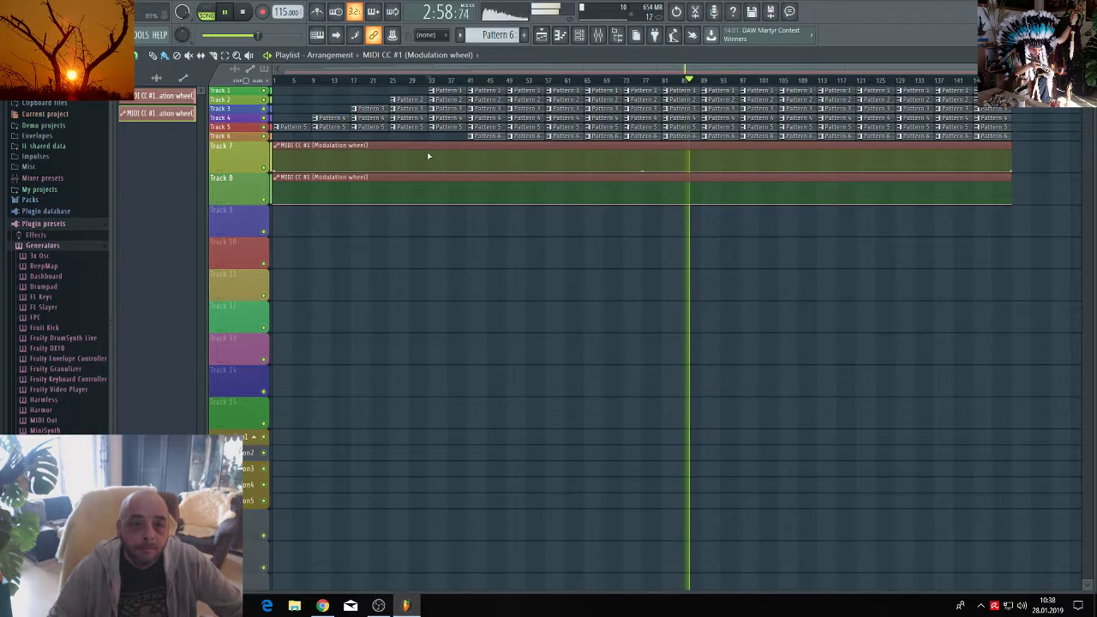
Fill playlist Track 1 with Pattern 1 clips from bar 1 up to bar 33.
click(437, 92)
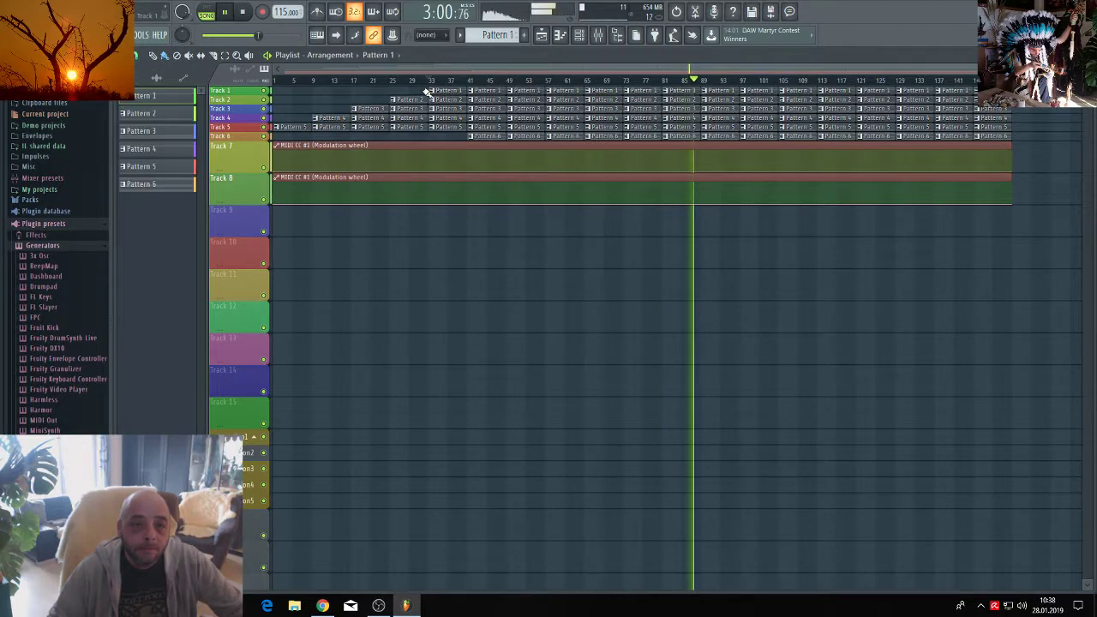
drag(426, 91, 272, 91)
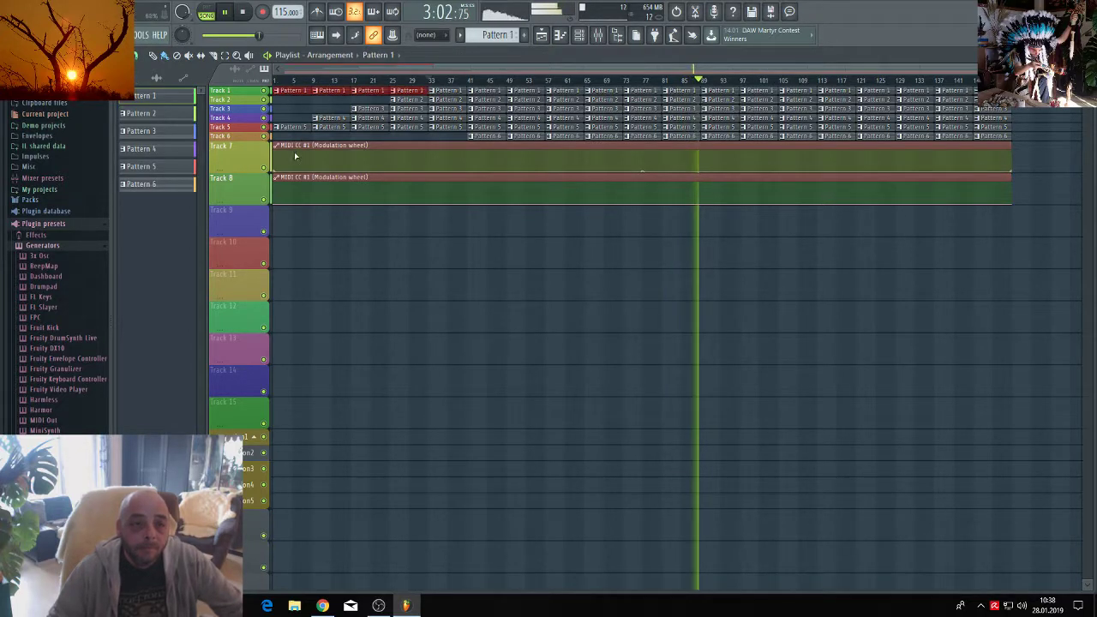
Shape Track 7's modulation wheel envelope to fall from high at bar 1 to zero at about bar 33, and restart the song.
click(432, 170)
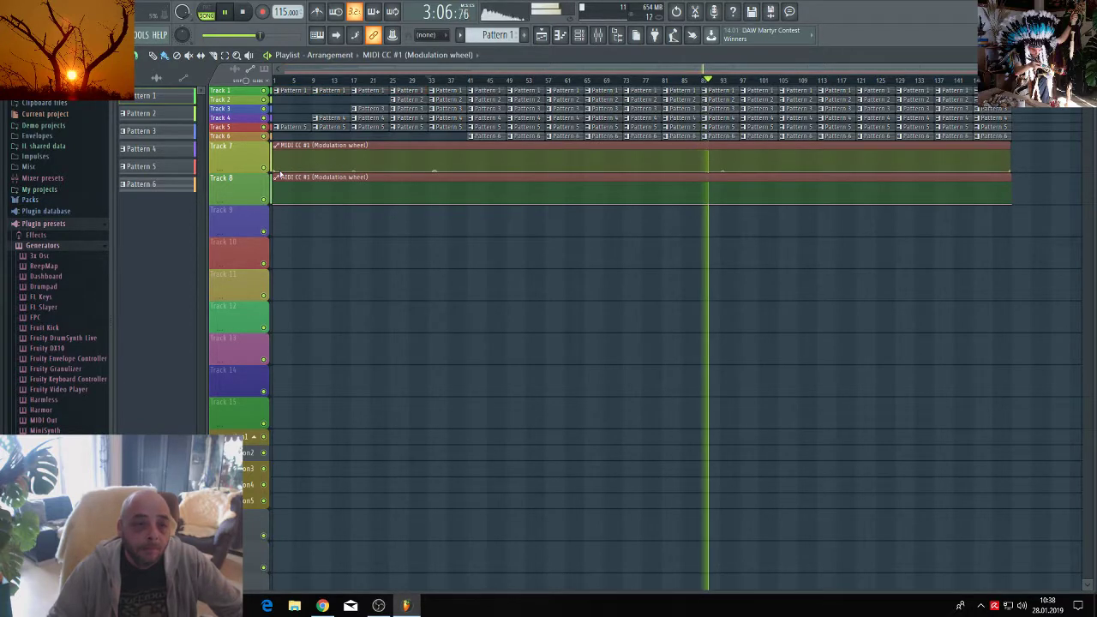
drag(277, 171, 276, 146)
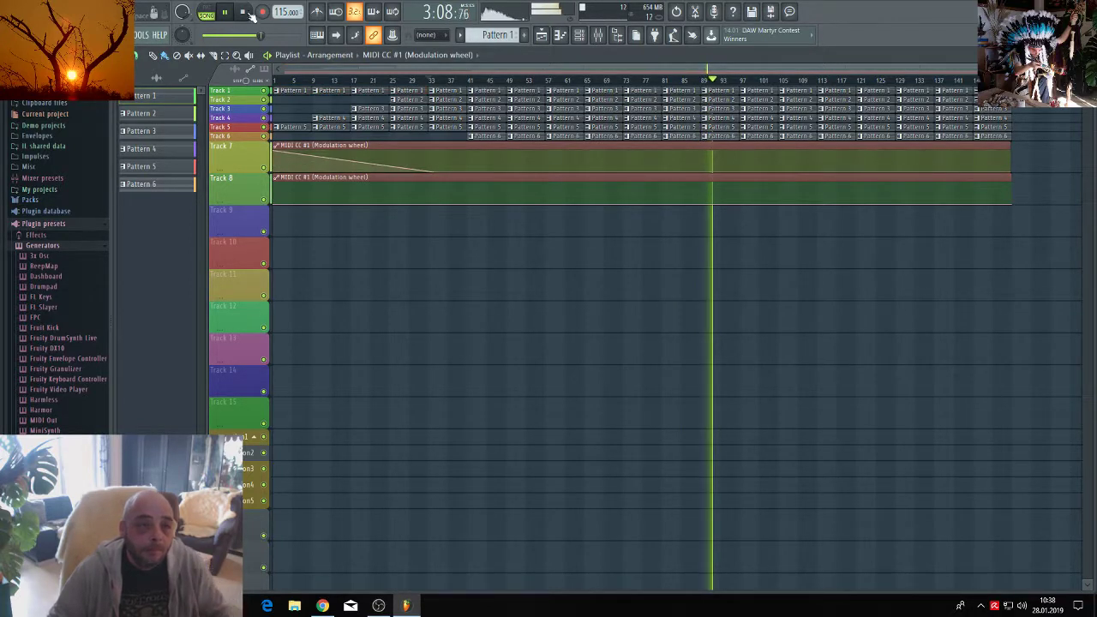
click(244, 12)
click(244, 12)
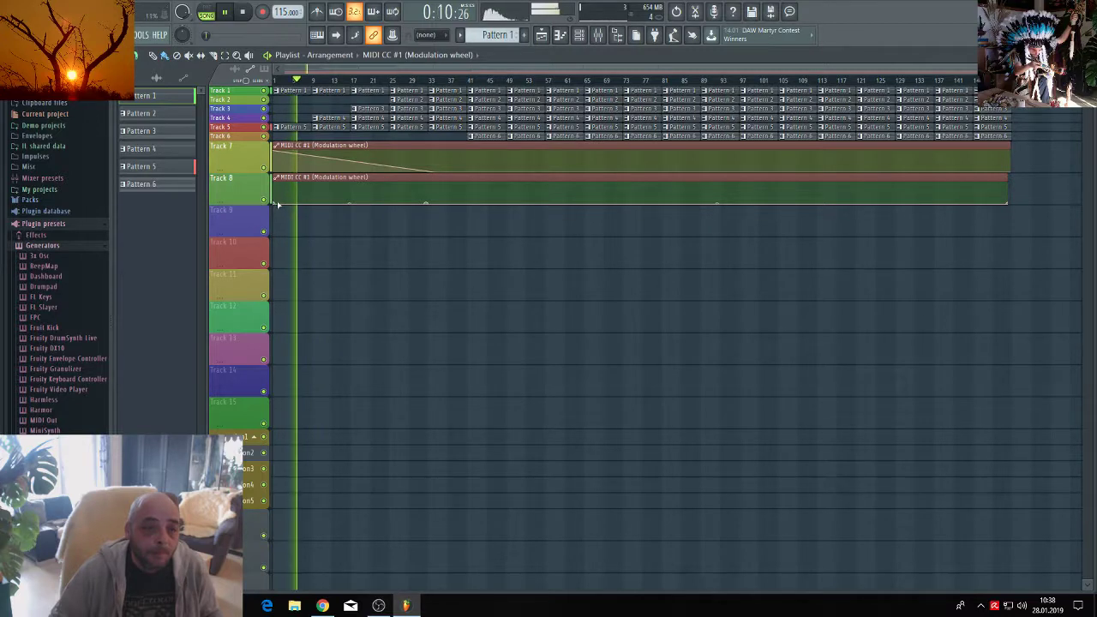
Make Track 8's modulation wheel envelope fall from high at its start, restart the song and bend the slope into a convex curve.
drag(277, 203, 265, 171)
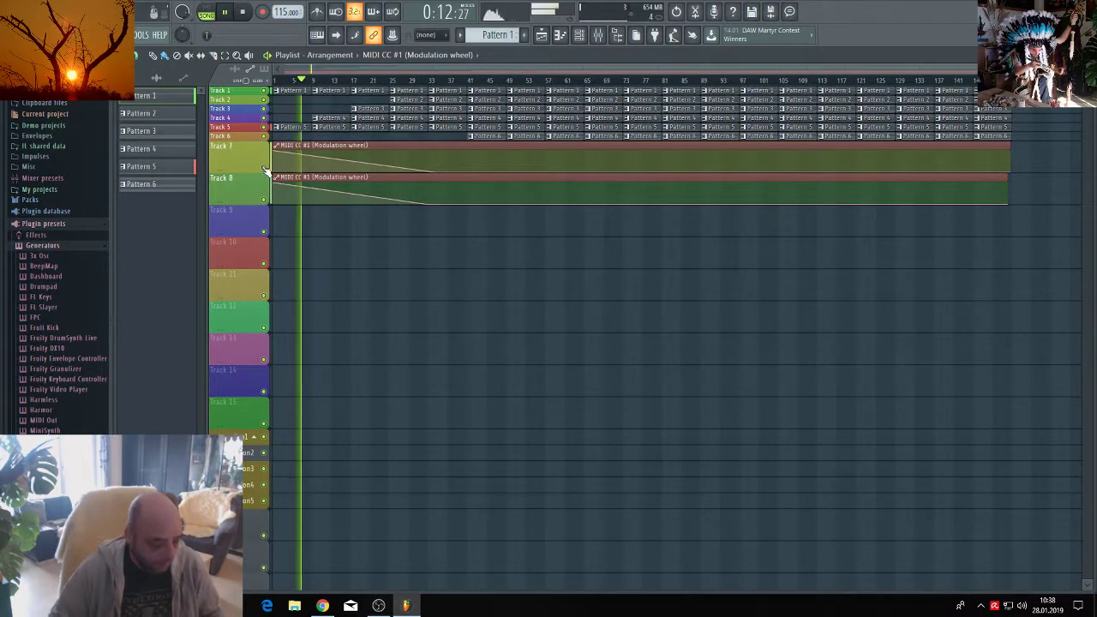
key(space)
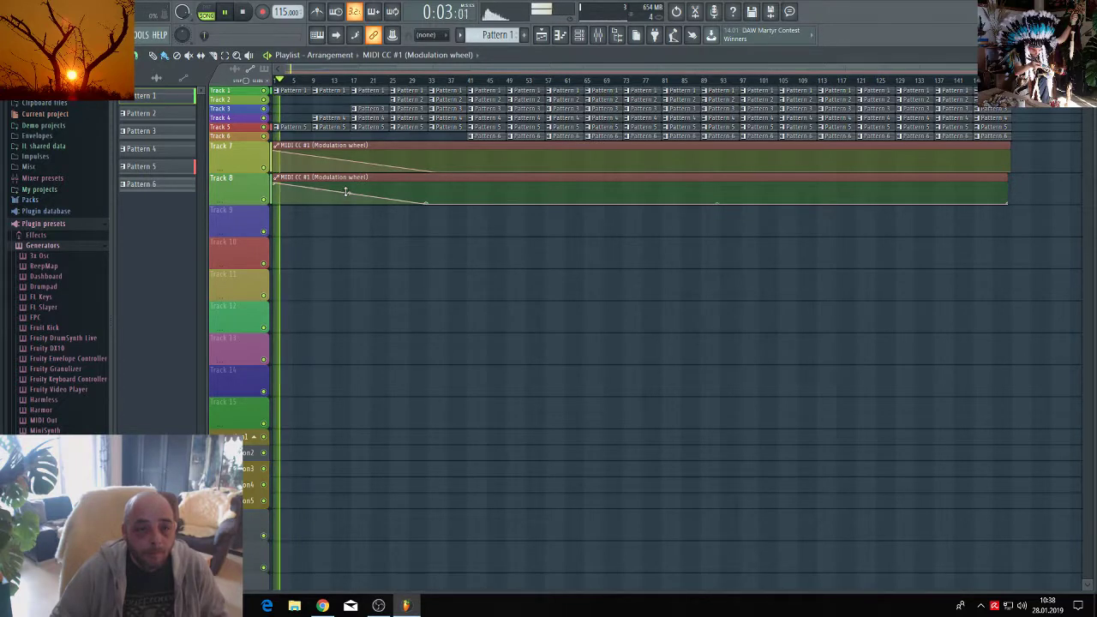
drag(346, 191, 348, 182)
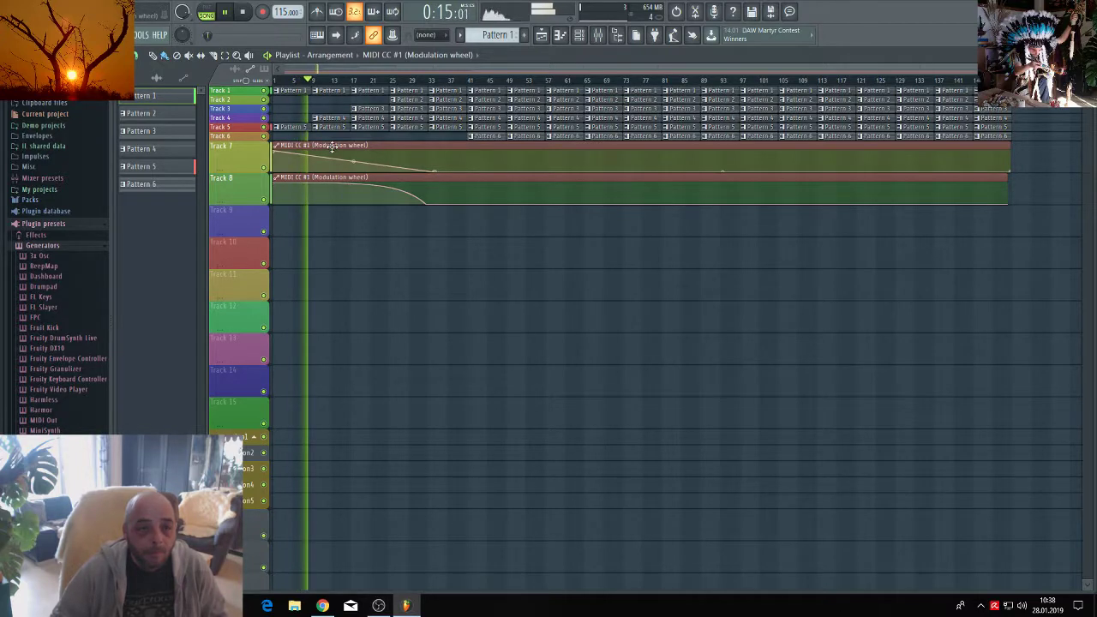
Try placing Track 7's modulation wheel clip on Track 1, and return it to Track 7.
drag(333, 148, 289, 84)
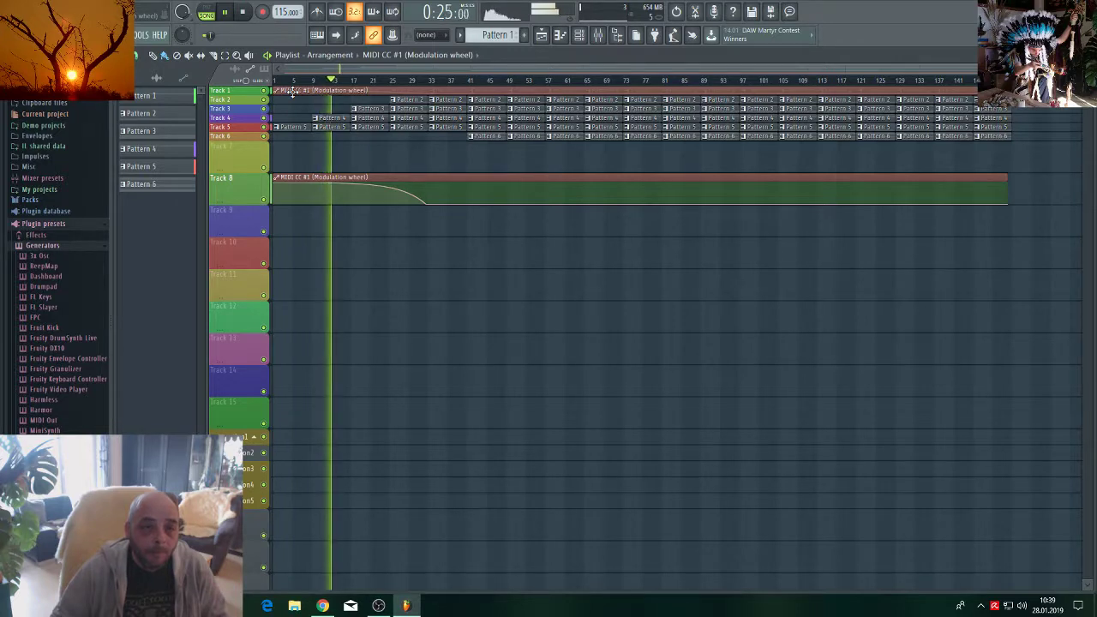
drag(293, 92, 276, 168)
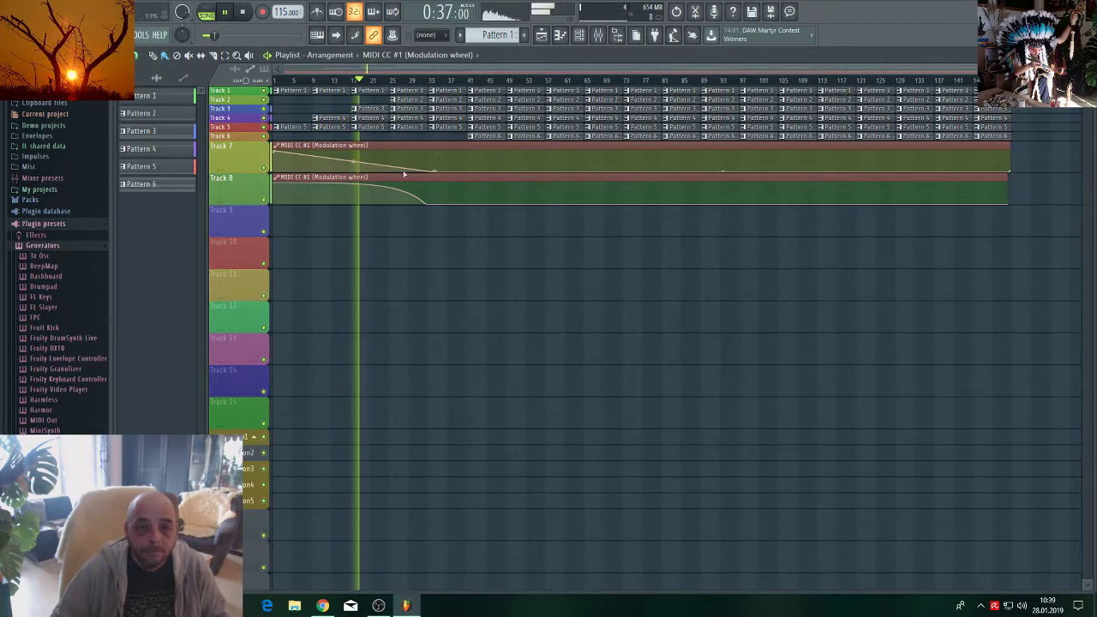
Move Track 8's modulation wheel clip to start at about bar 41 and trim its end to match the end of the arrangement.
drag(372, 180, 565, 195)
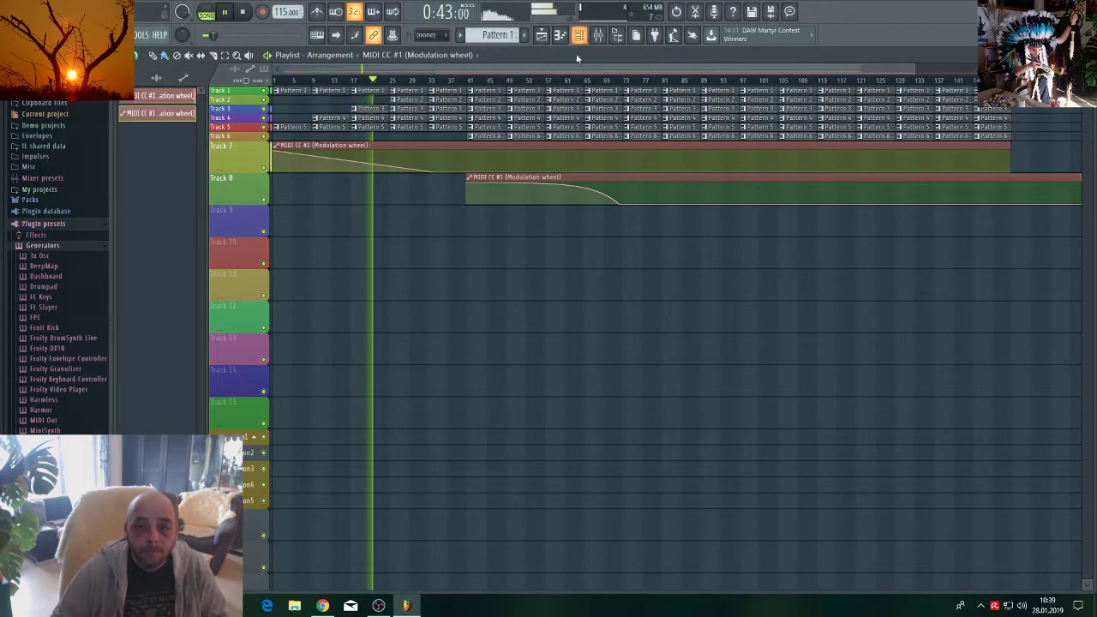
drag(576, 67, 877, 84)
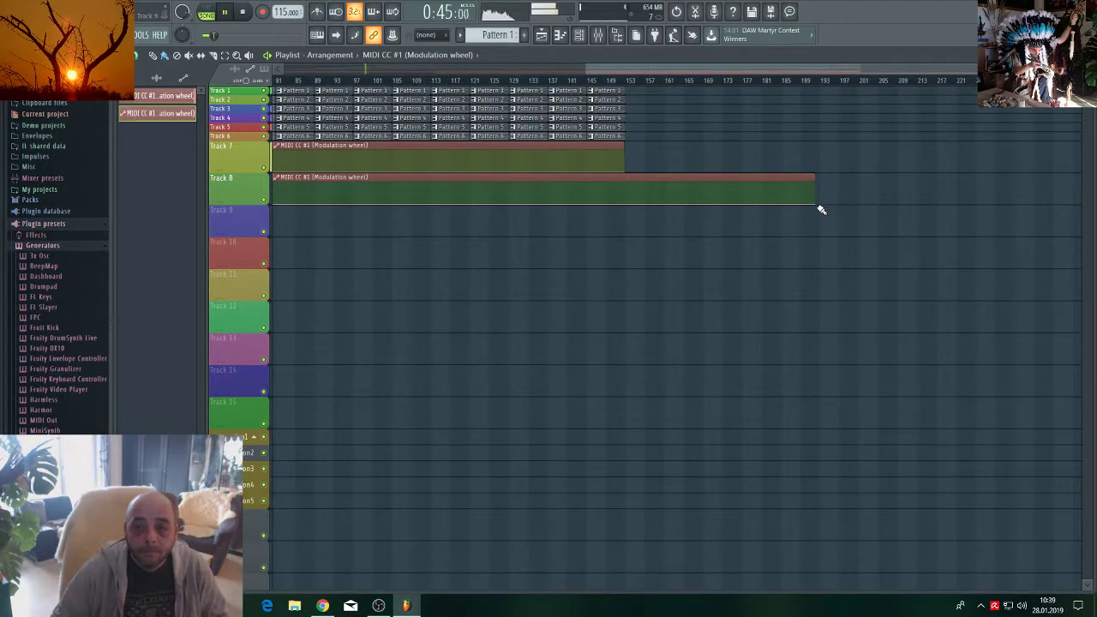
drag(819, 205, 628, 206)
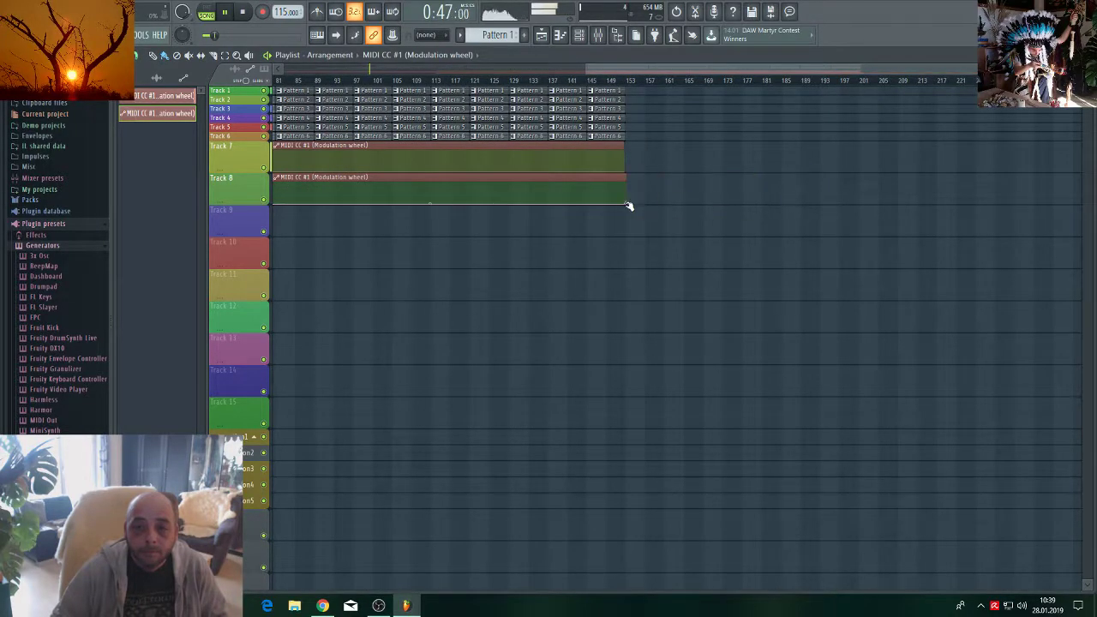
drag(666, 67, 255, 58)
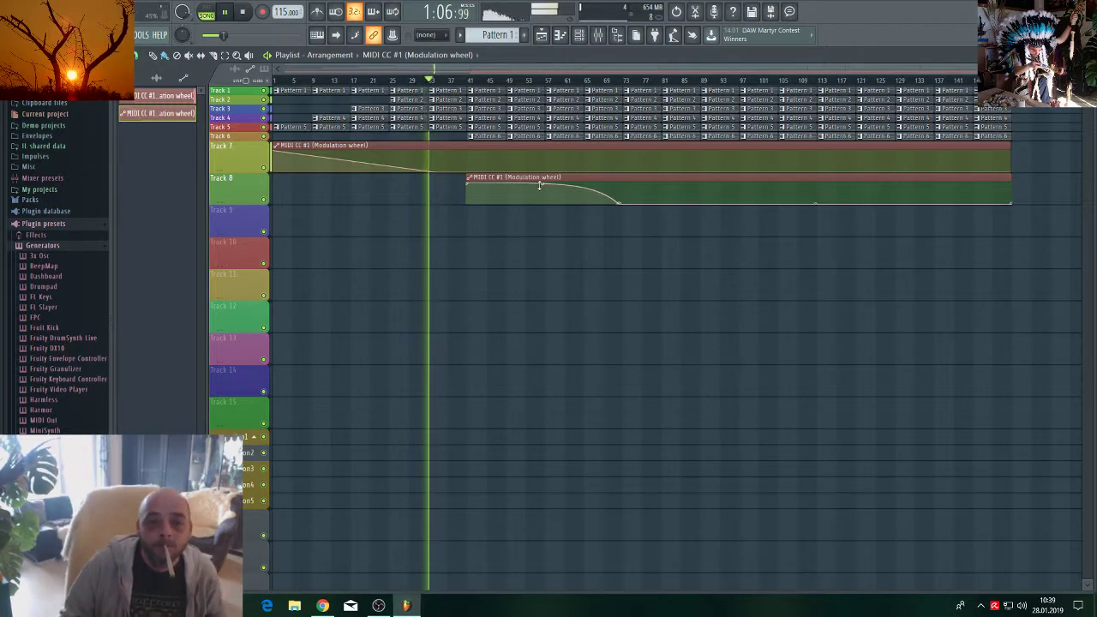
Soften the falling curve in Track 8's automation clip and add a high point at about bar 41 to Track 7's envelope.
drag(541, 183, 541, 187)
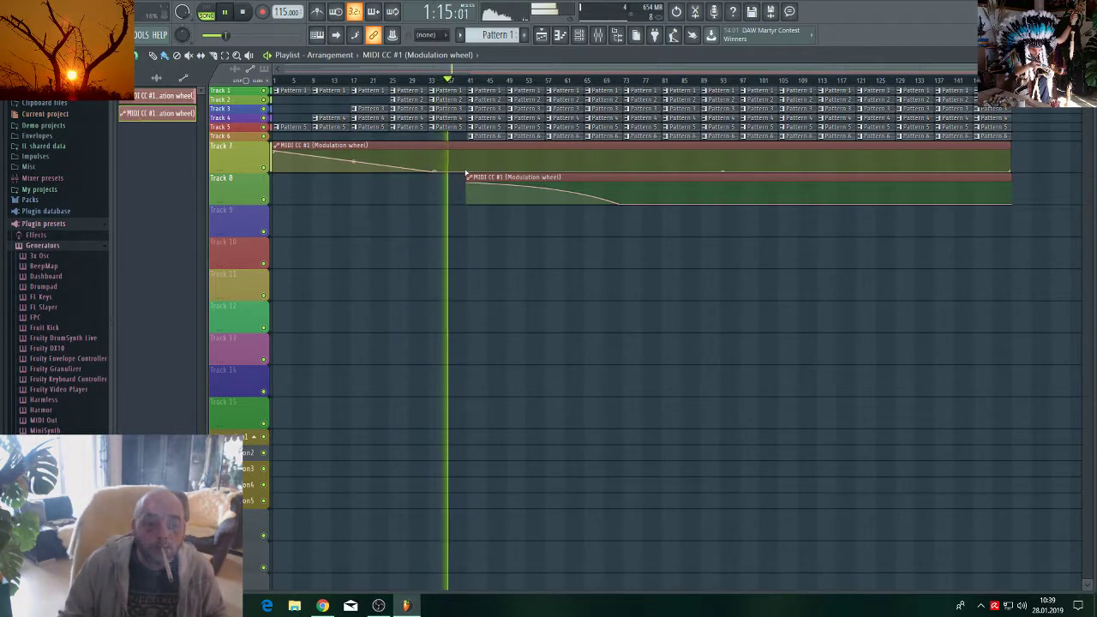
drag(476, 165, 467, 152)
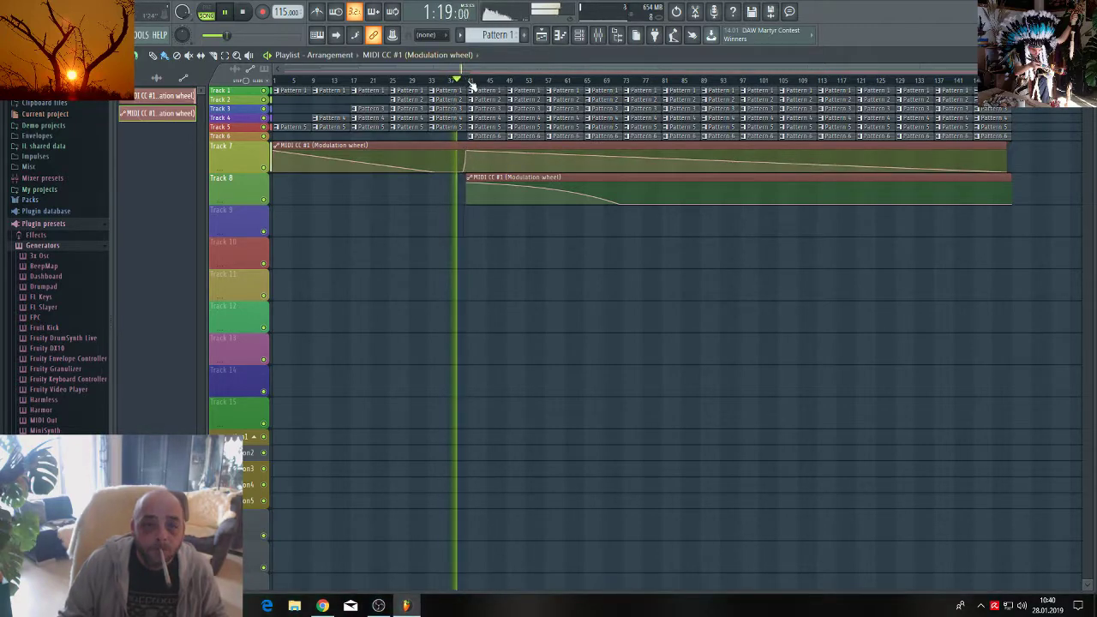
scroll(463, 79, up, 5)
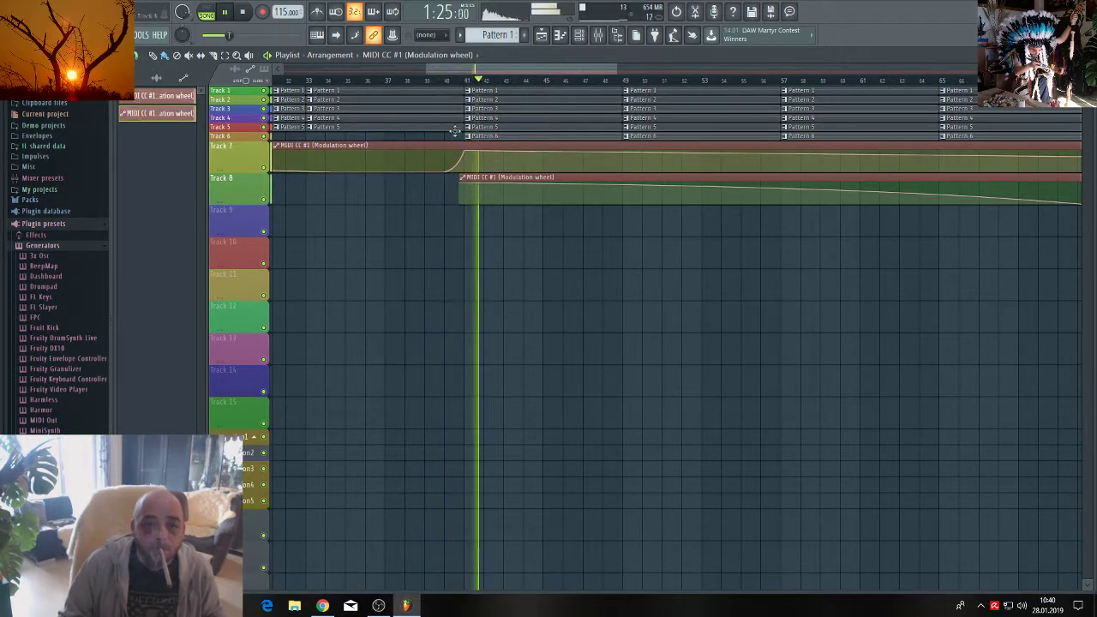
drag(426, 69, 398, 67)
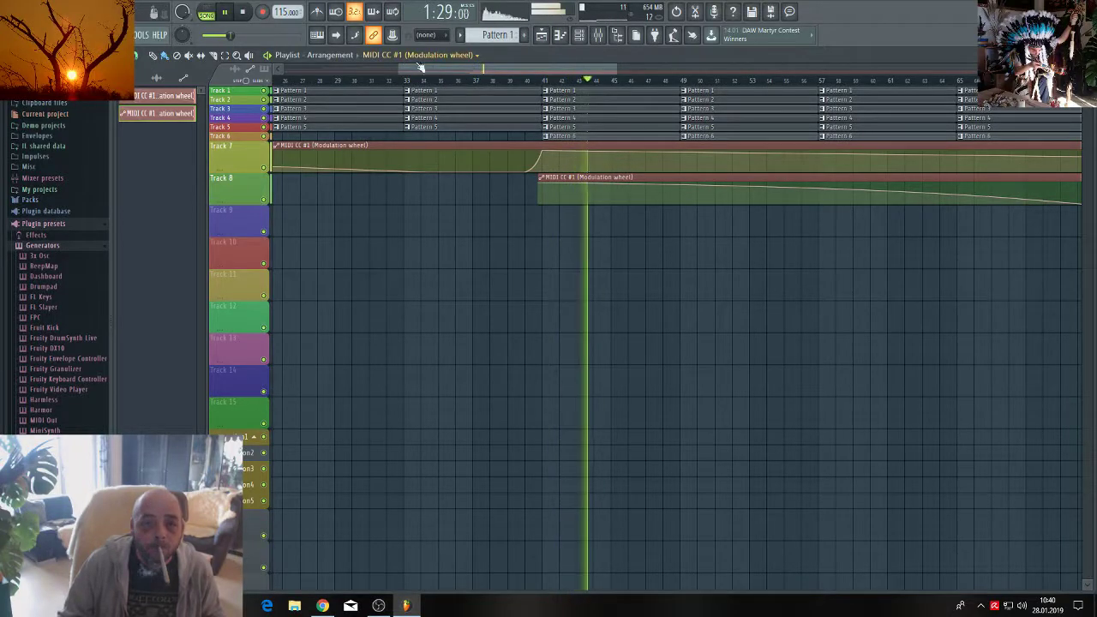
drag(399, 68, 233, 60)
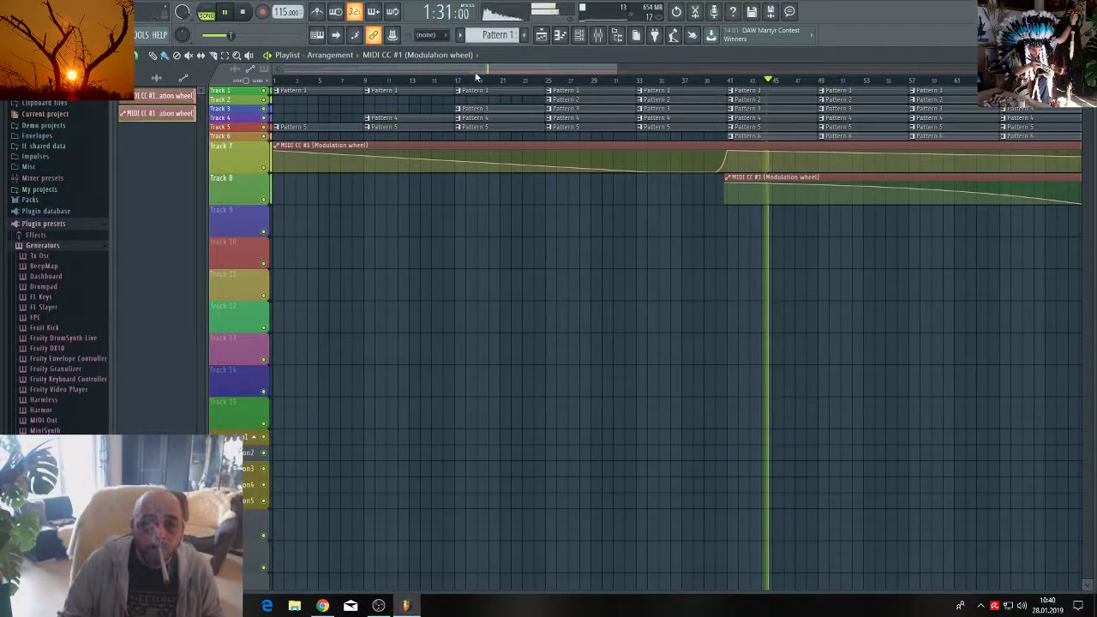
drag(615, 68, 1081, 144)
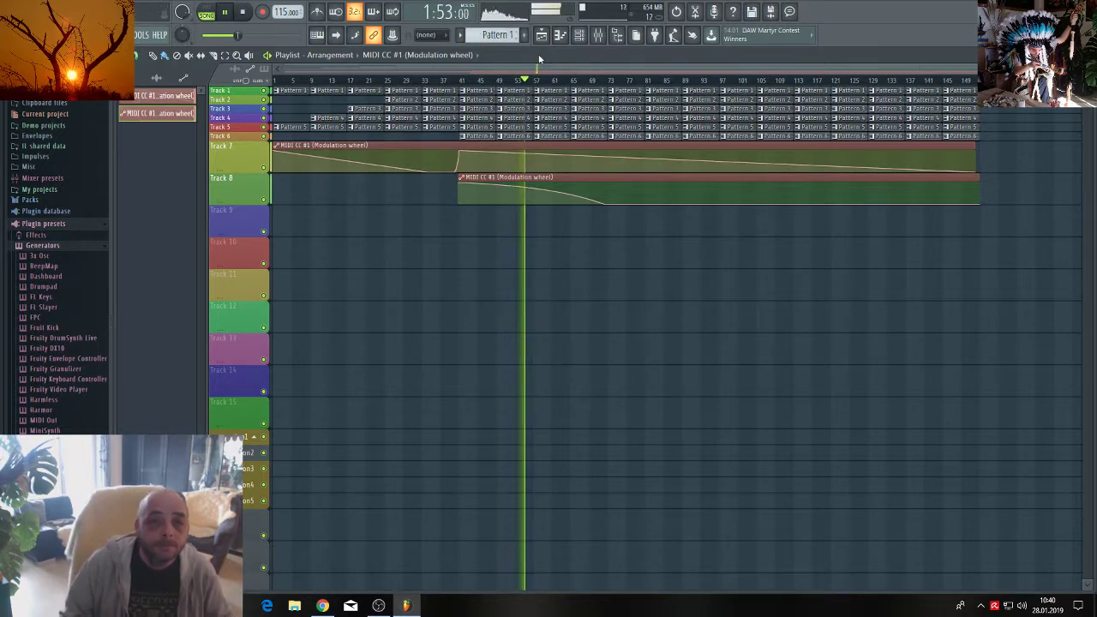
Check the channel rack, return to the playlist and select the next empty pattern, Pattern 8.
click(578, 36)
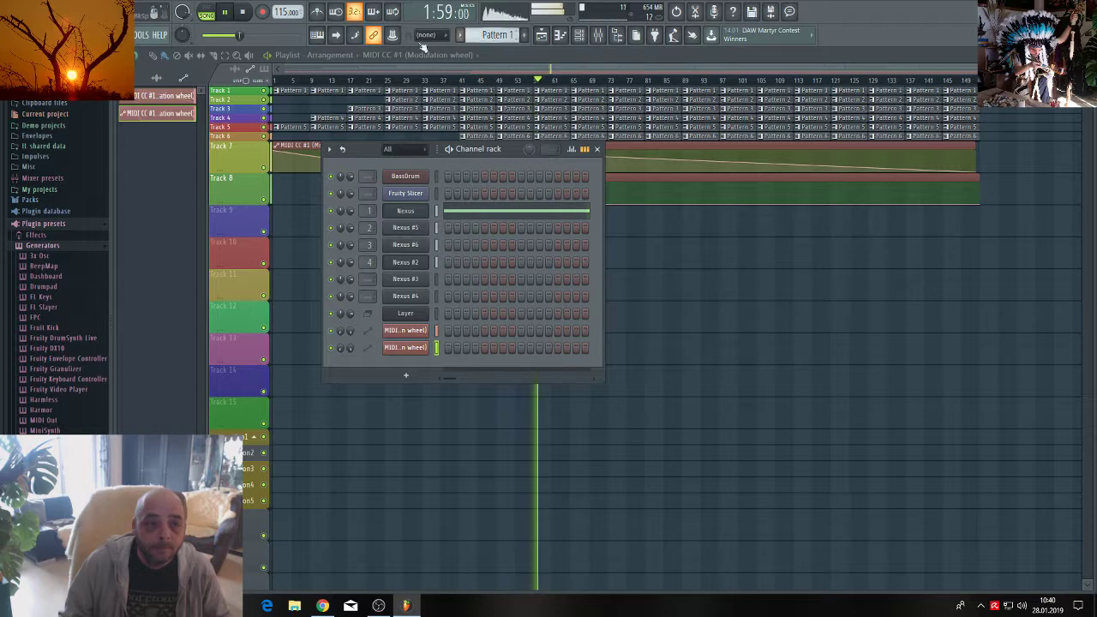
click(541, 87)
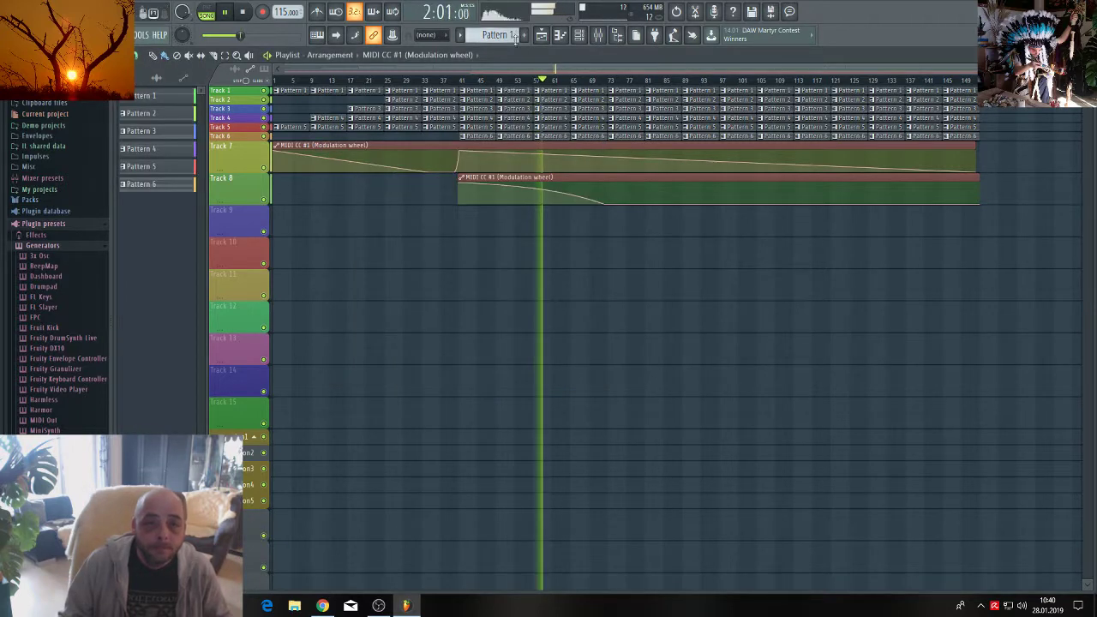
key(F4)
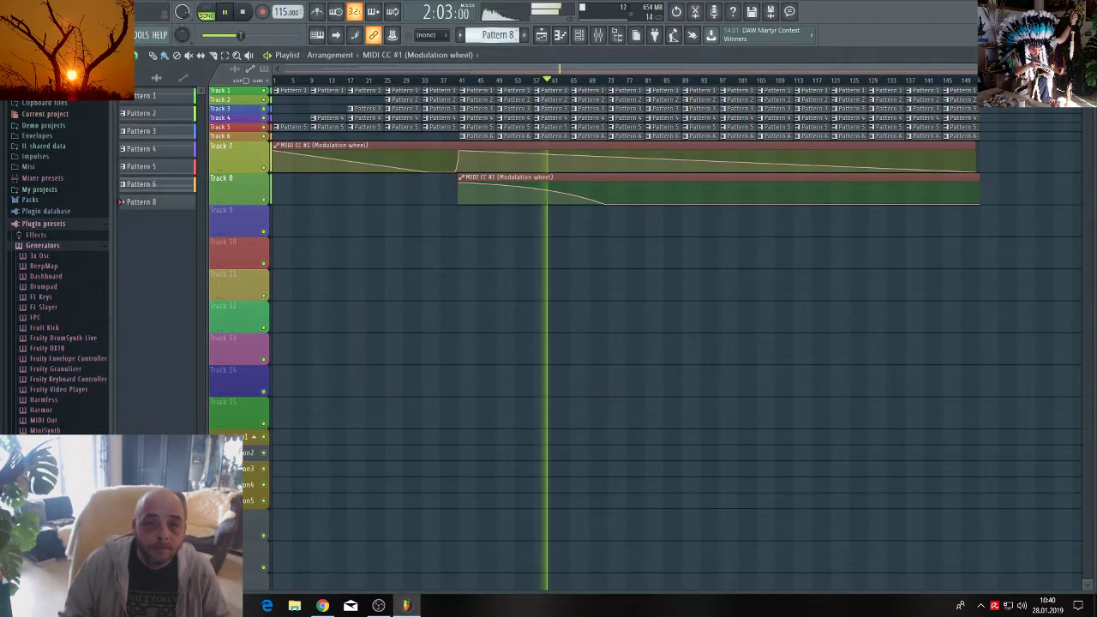
Switch to Pattern 7 and open the Nexus #3 instrument from the channel rack.
key(KP_Subtract)
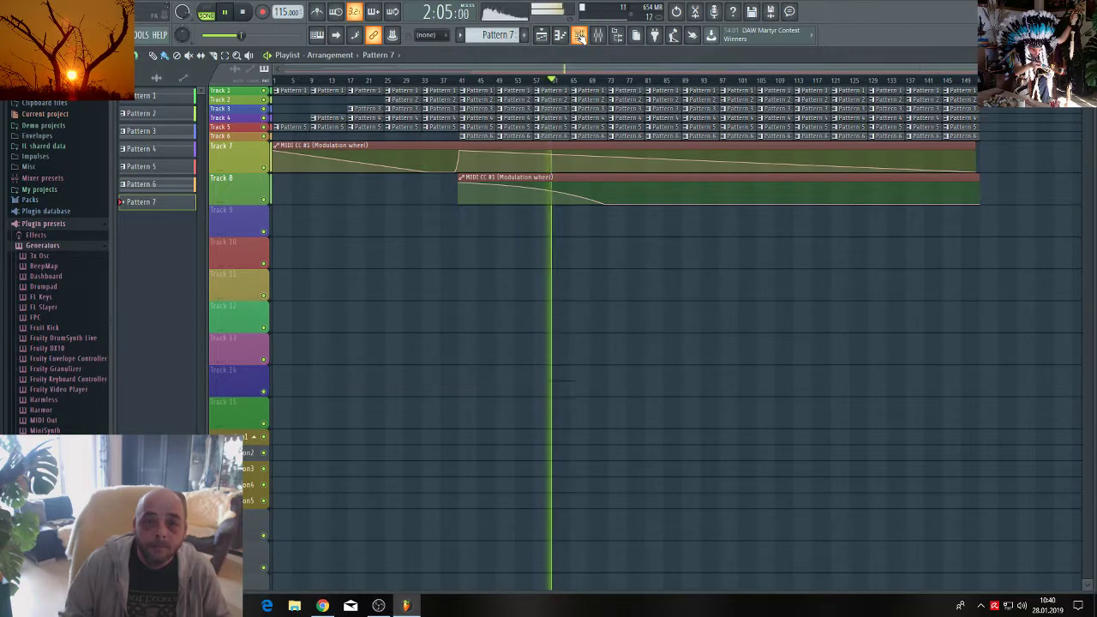
click(598, 36)
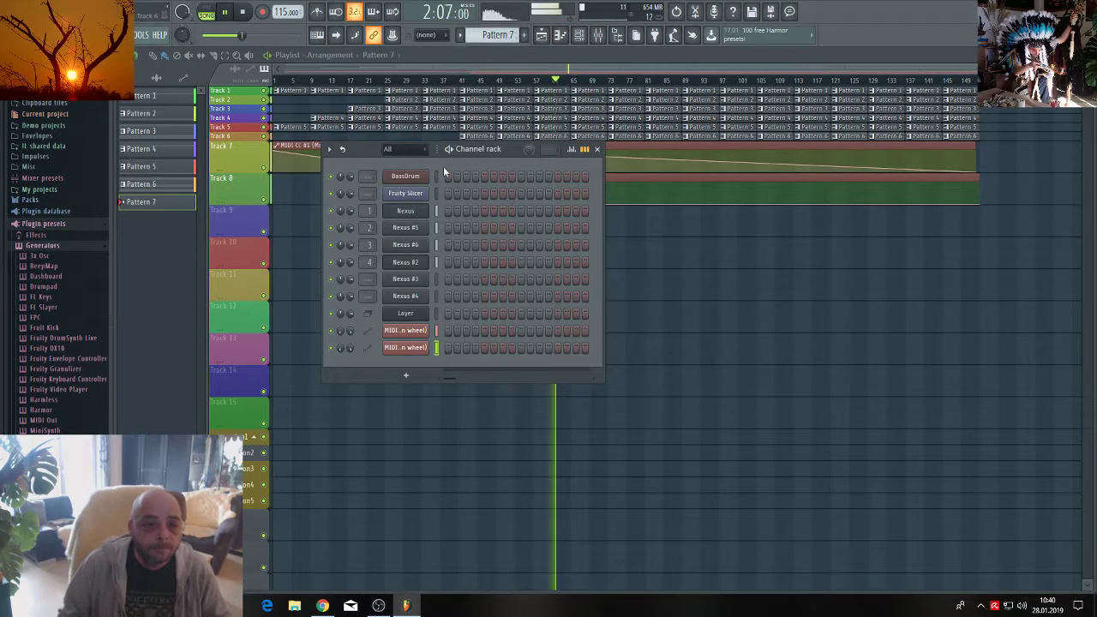
drag(485, 148, 470, 185)
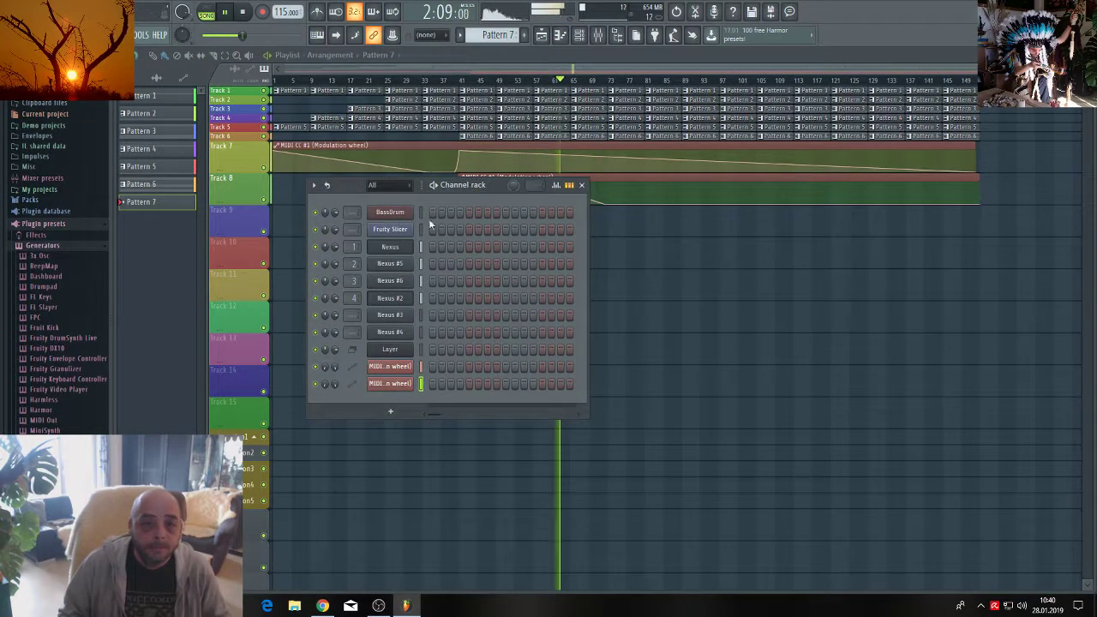
click(398, 315)
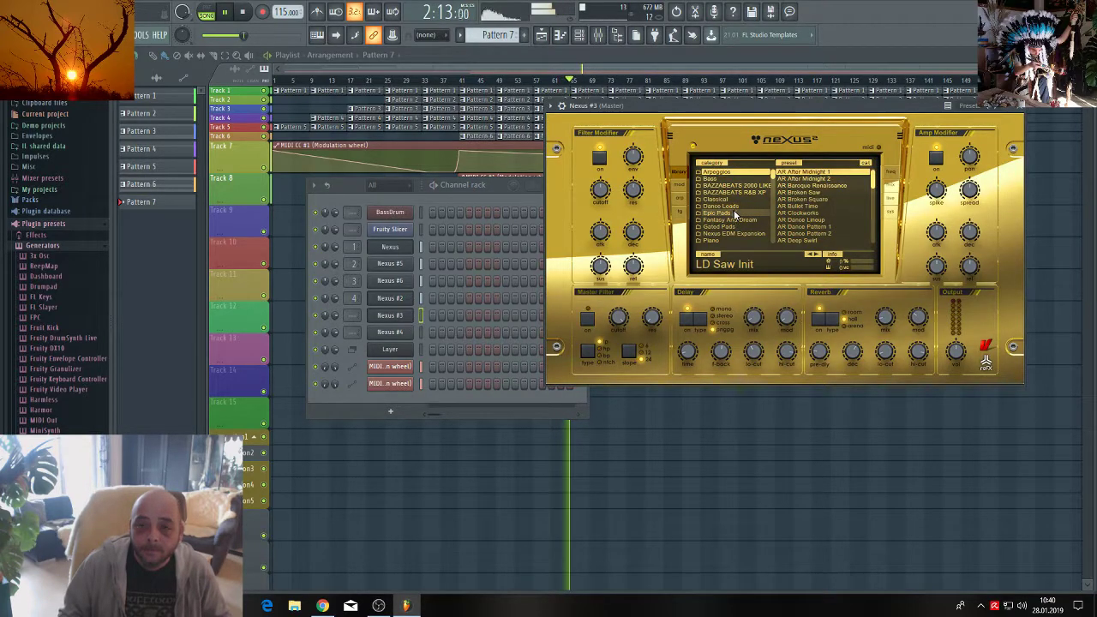
Filter Nexus #3's presets with the PD search category and load PD Ambient Pad 1.
scroll(735, 224, down, 5)
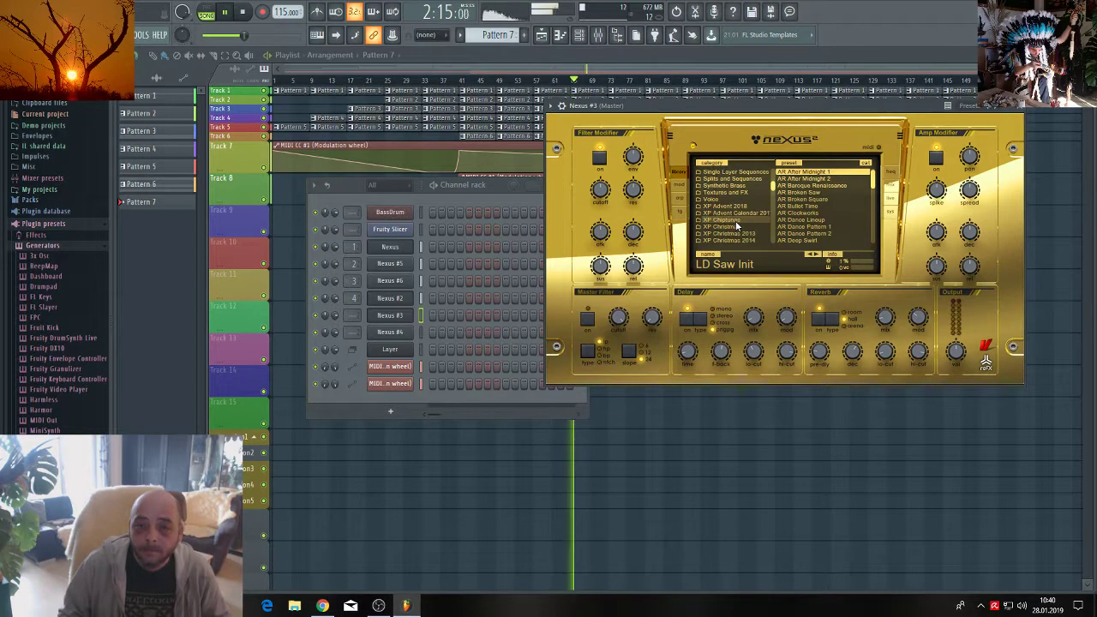
scroll(735, 225, down, 5)
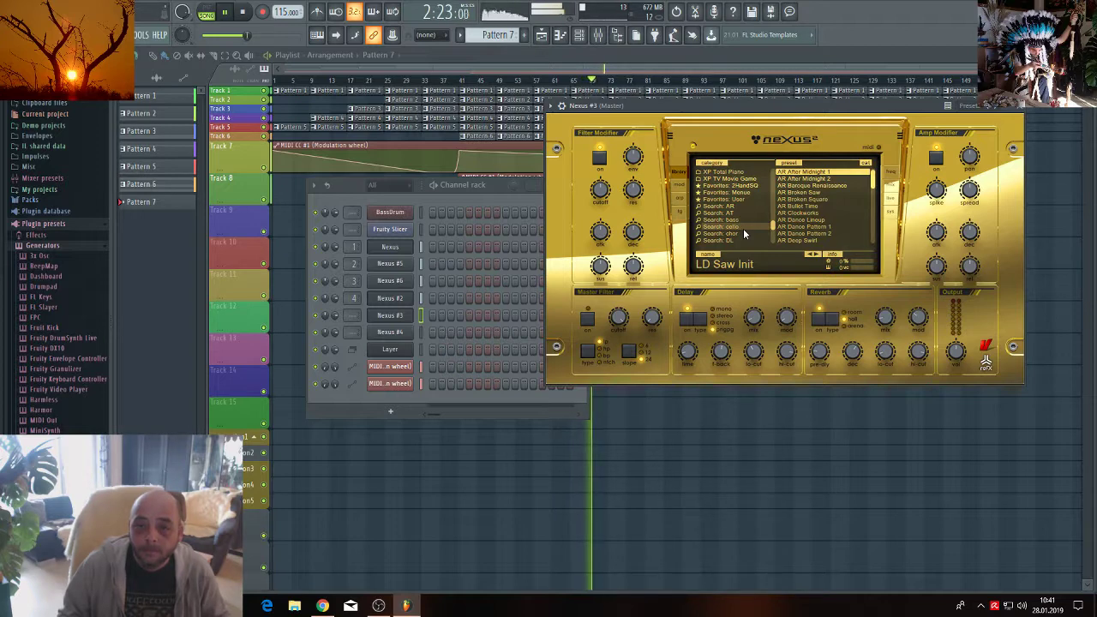
scroll(743, 228, down, 3)
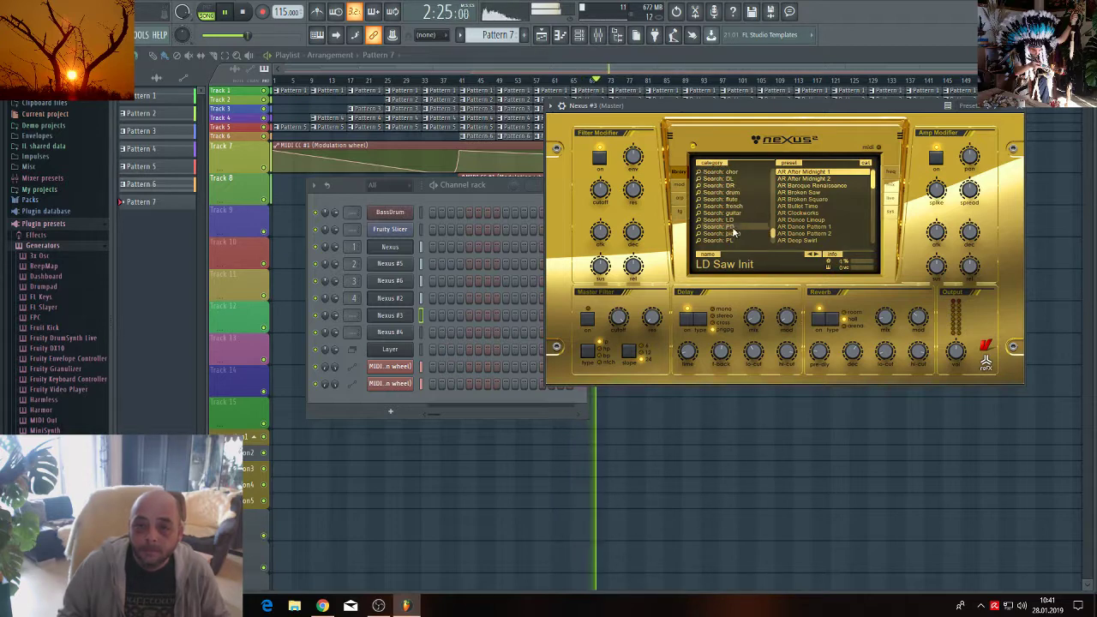
click(729, 226)
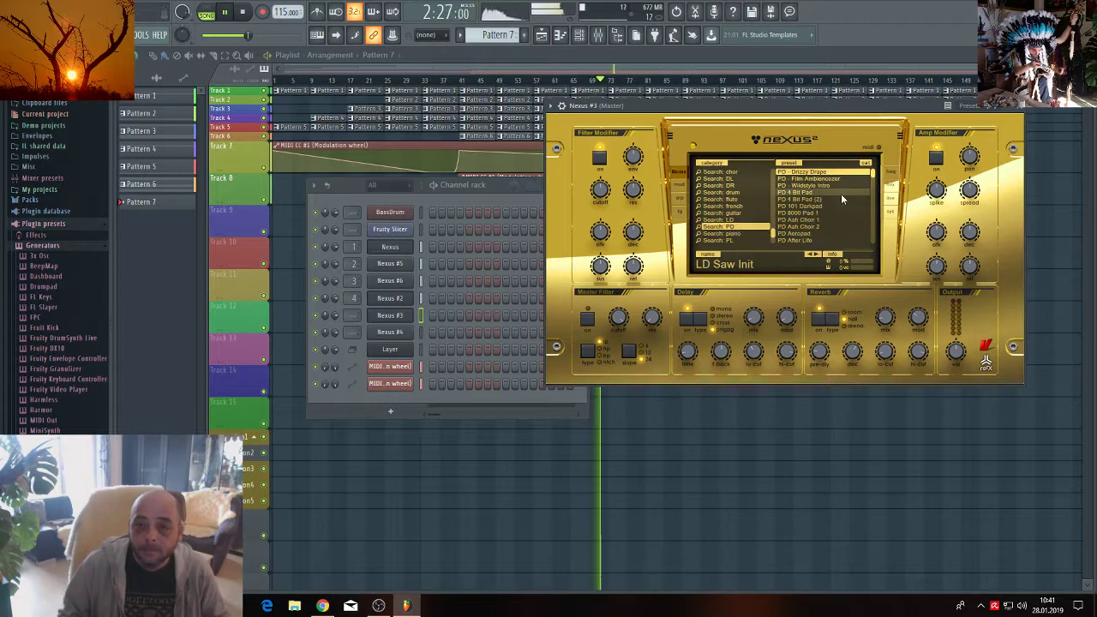
scroll(841, 198, down, 4)
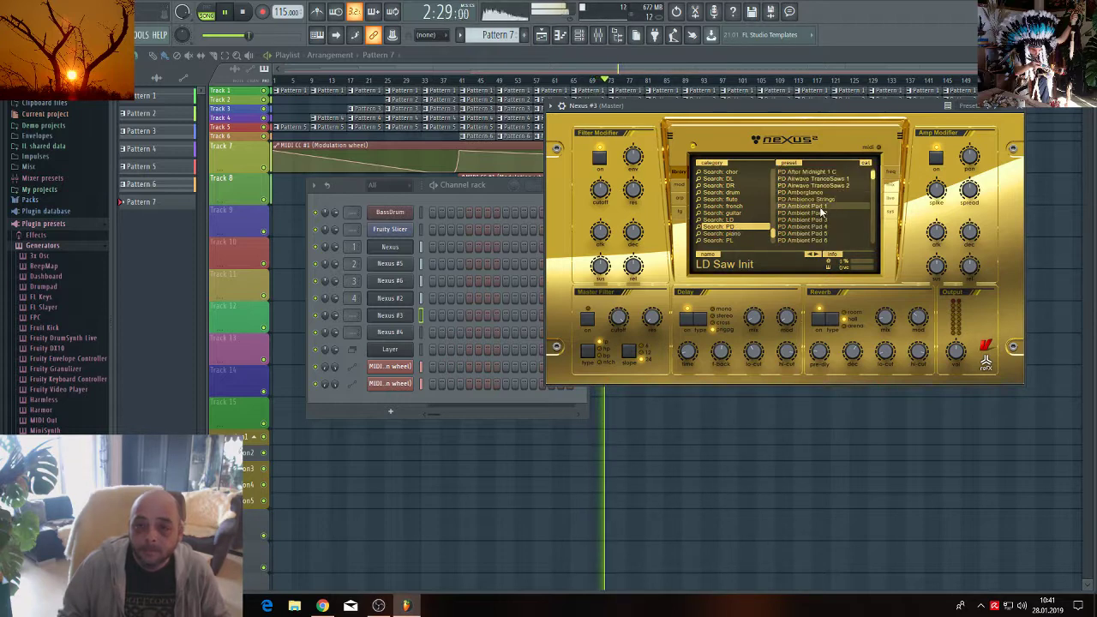
click(814, 206)
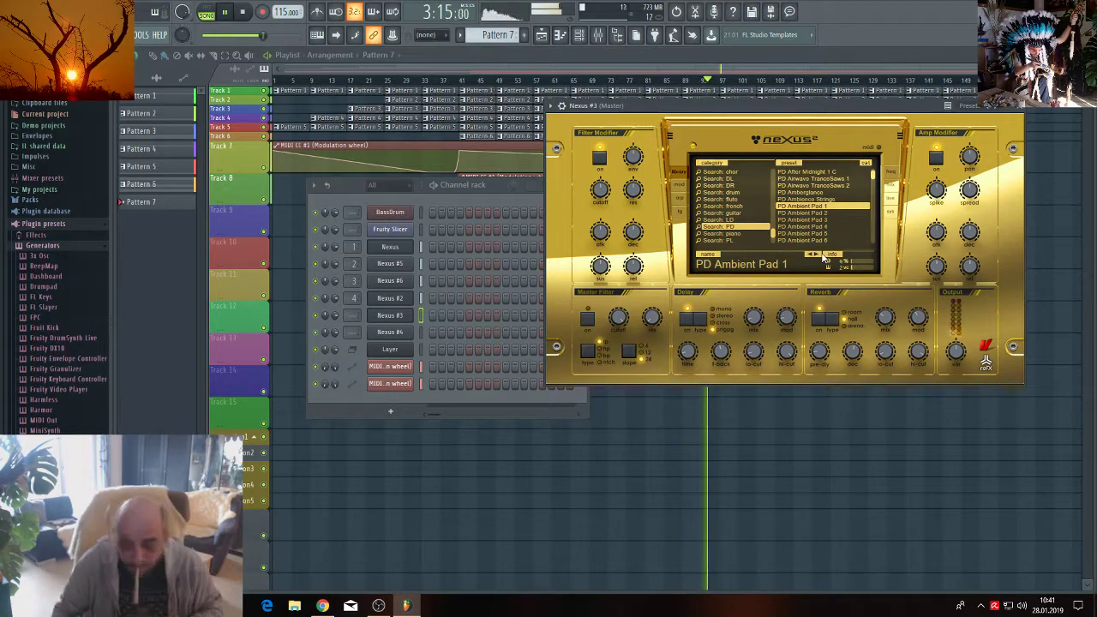
Audition the following Nexus #3 presets one by one, from PD Ambient Pad 2 through PD Ambient Pad 7.
click(821, 255)
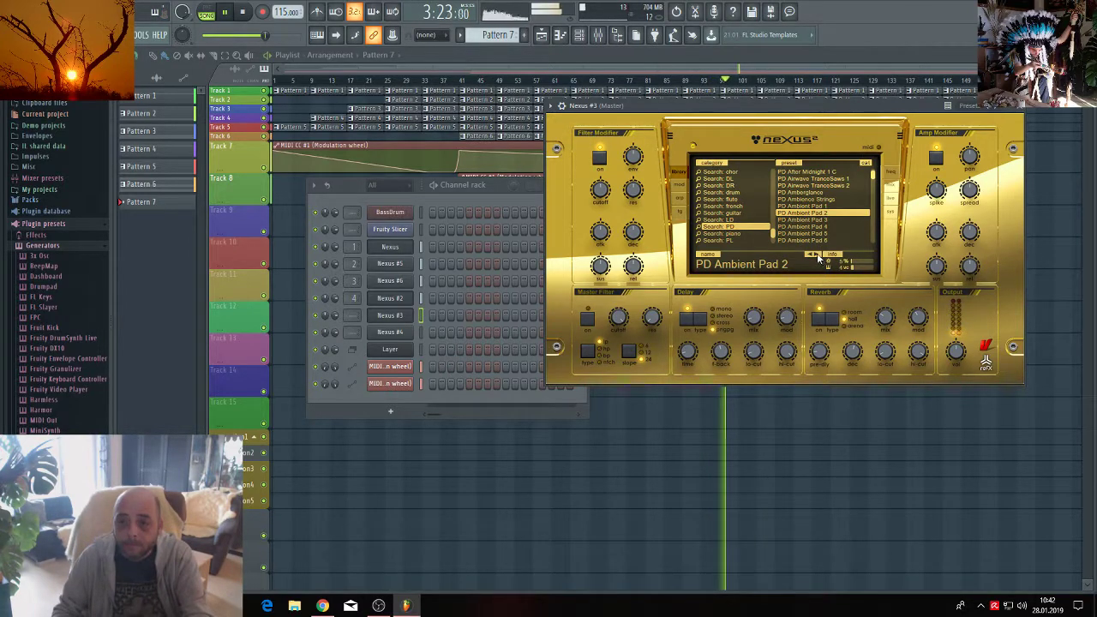
click(820, 257)
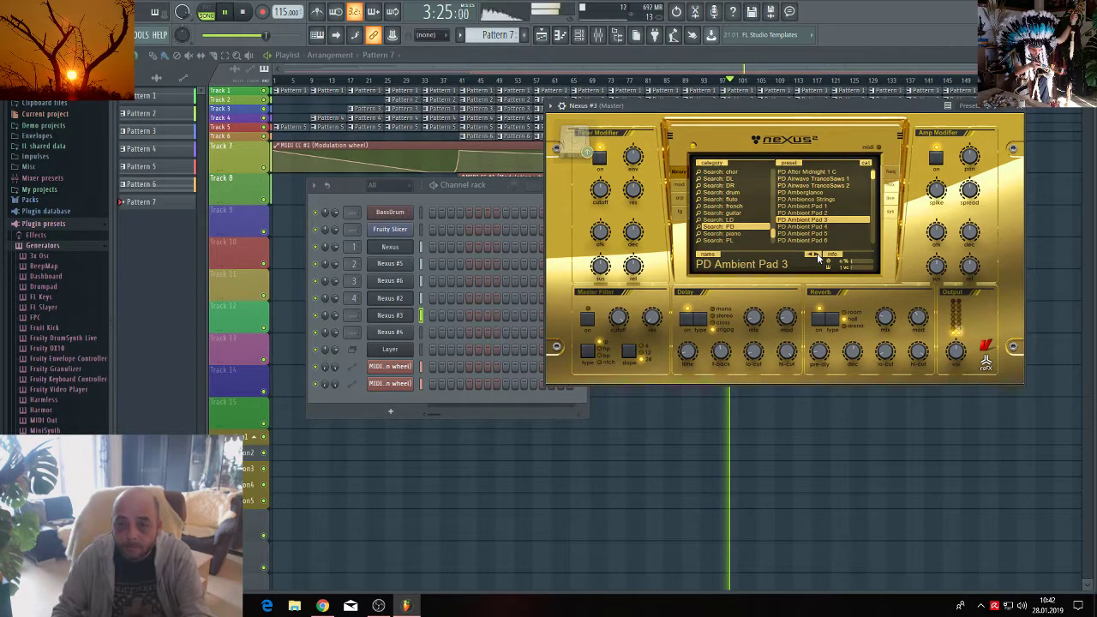
click(817, 252)
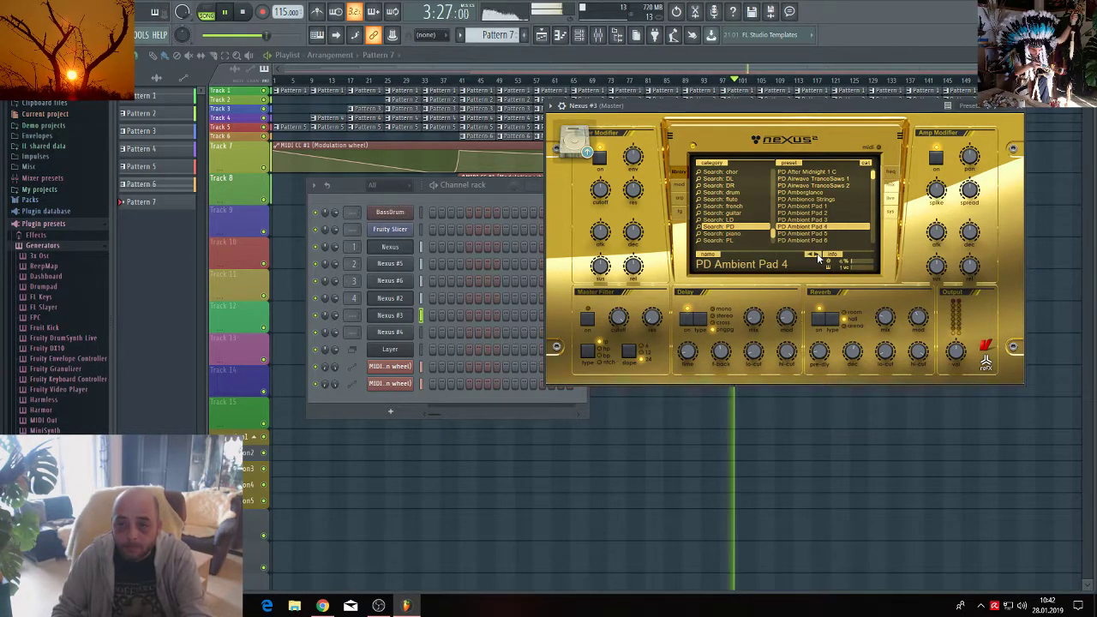
click(816, 252)
click(816, 252)
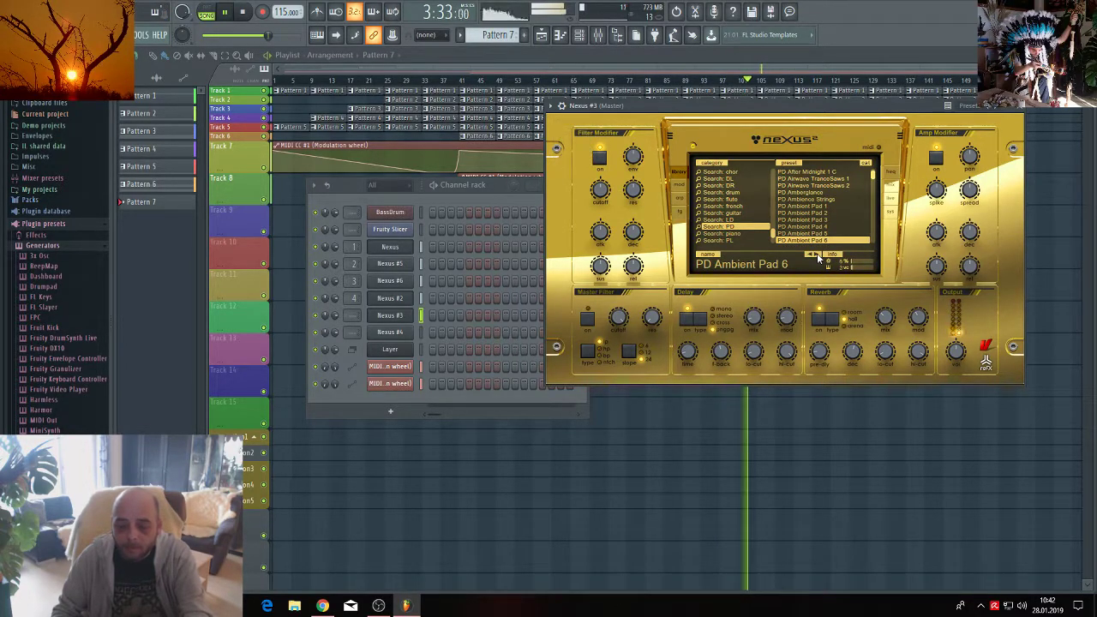
click(817, 253)
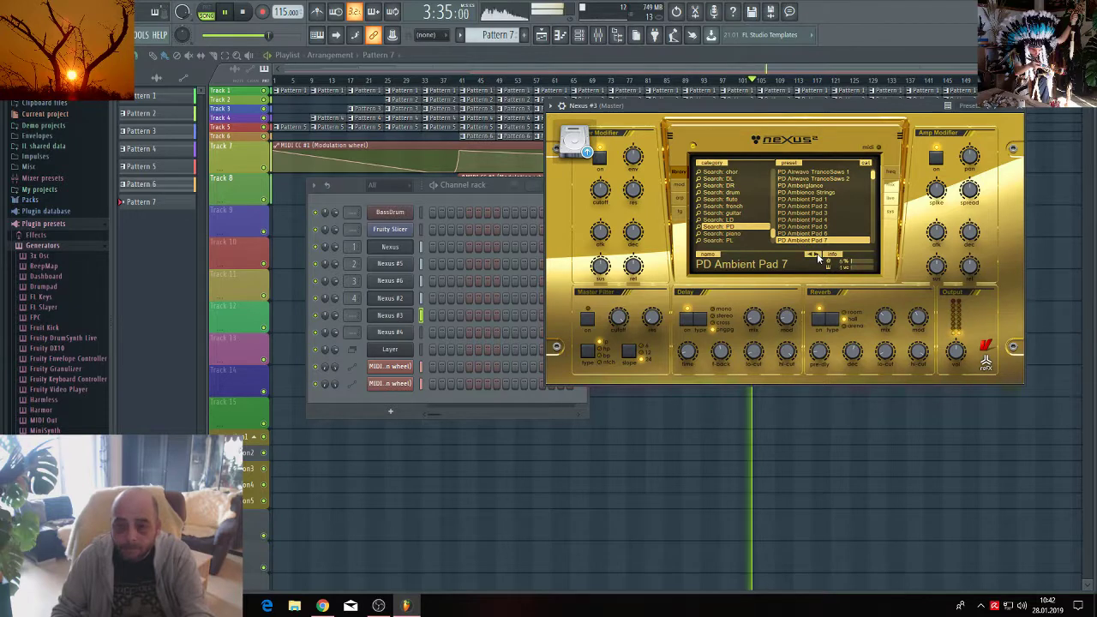
Load the PD Andromeda Pad preset in Nexus #3 and look through the pads listed after it.
scroll(826, 207, down, 2)
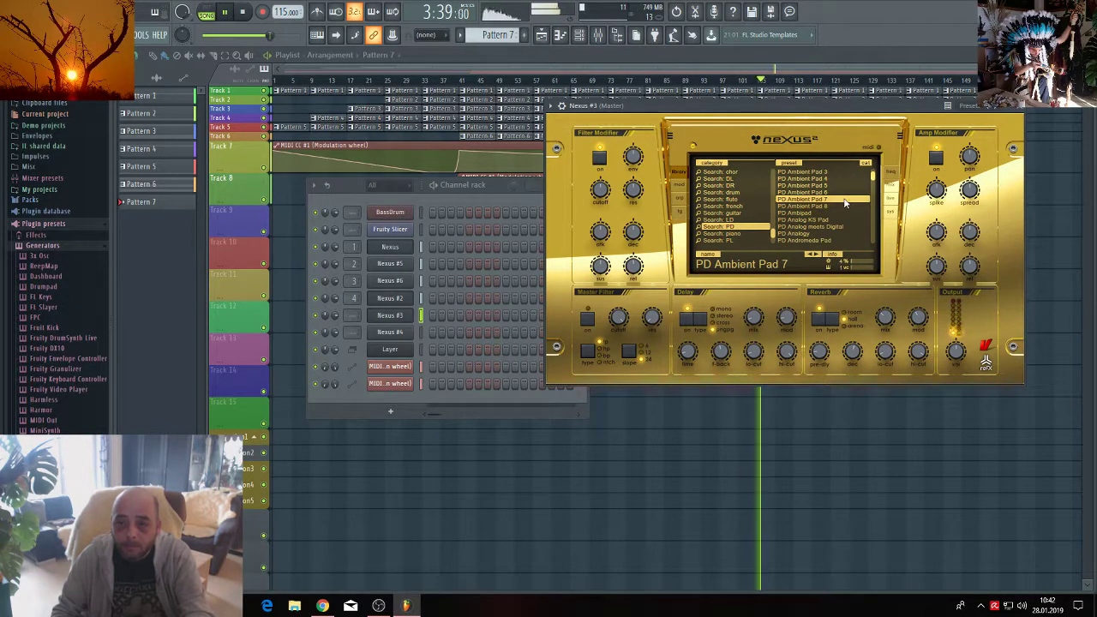
click(816, 240)
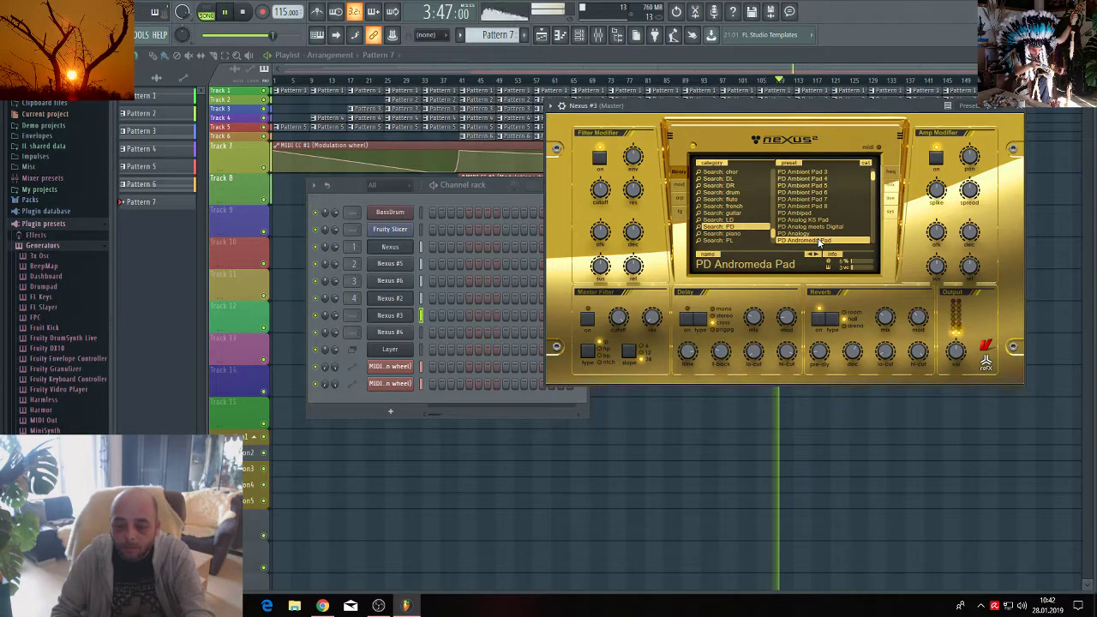
scroll(824, 219, down, 3)
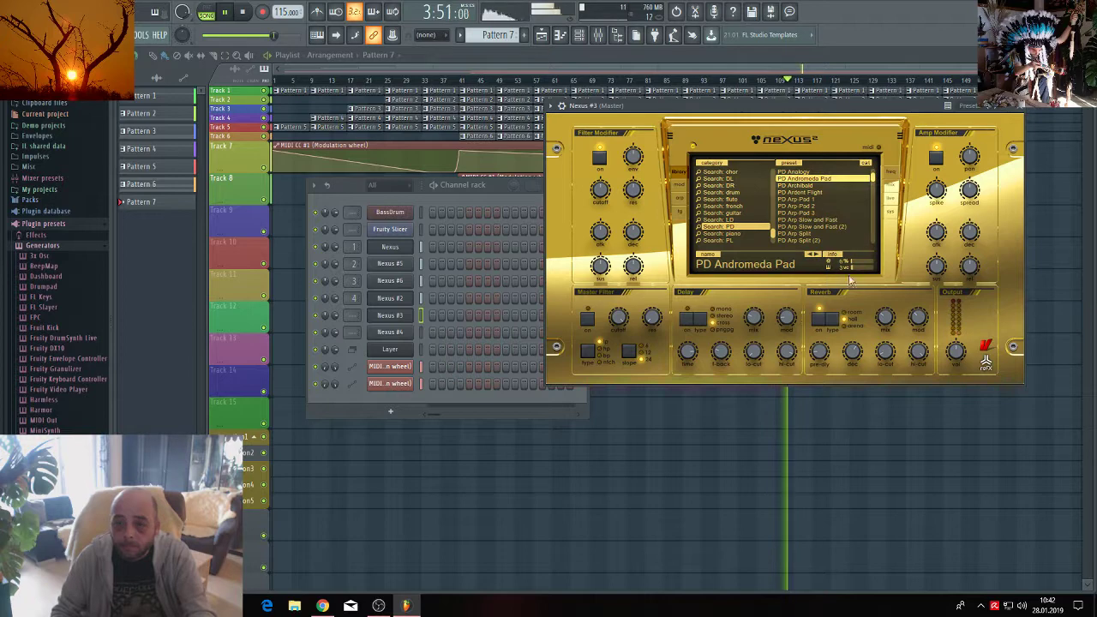
Adjust the reverb decay and reverb modulation of Nexus #3's PD Andromeda Pad, and stop playback.
mouse_move(854, 358)
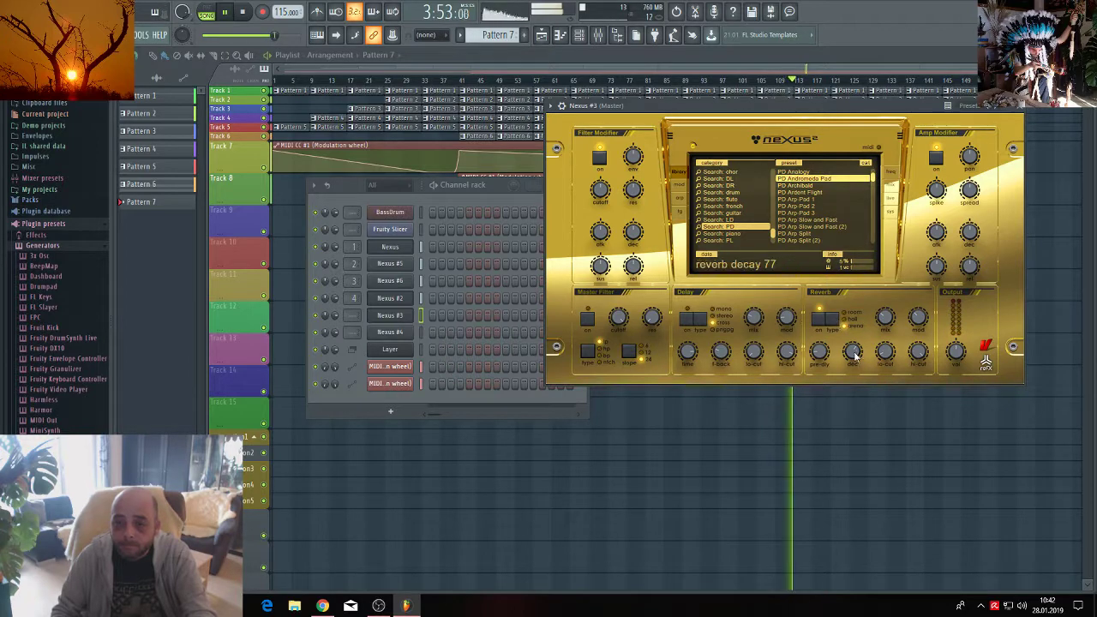
drag(854, 343, 856, 333)
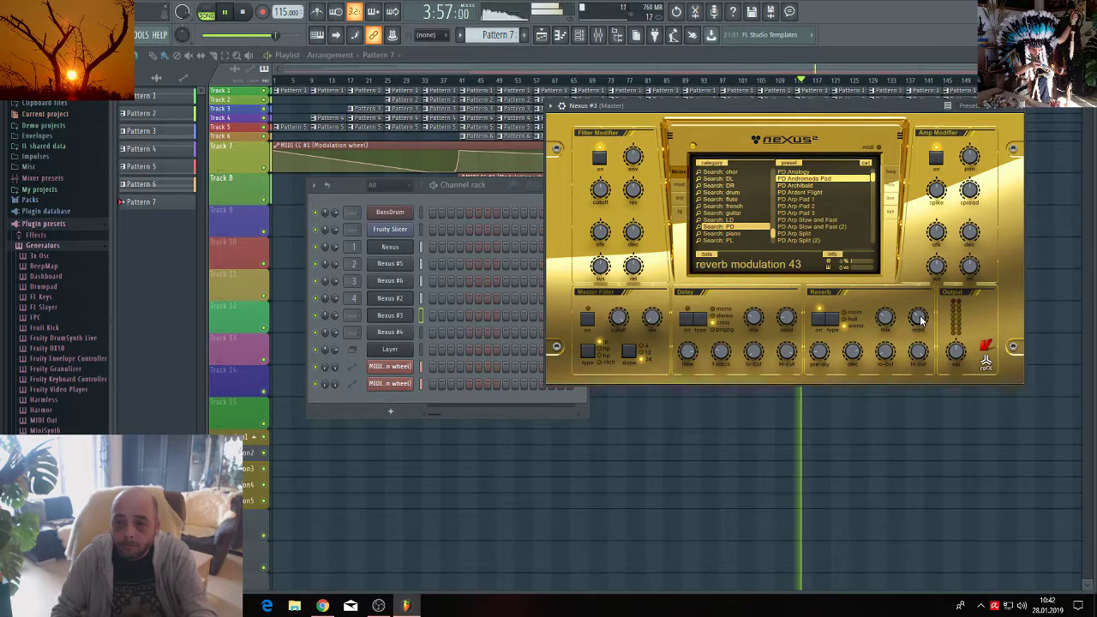
drag(922, 321, 921, 347)
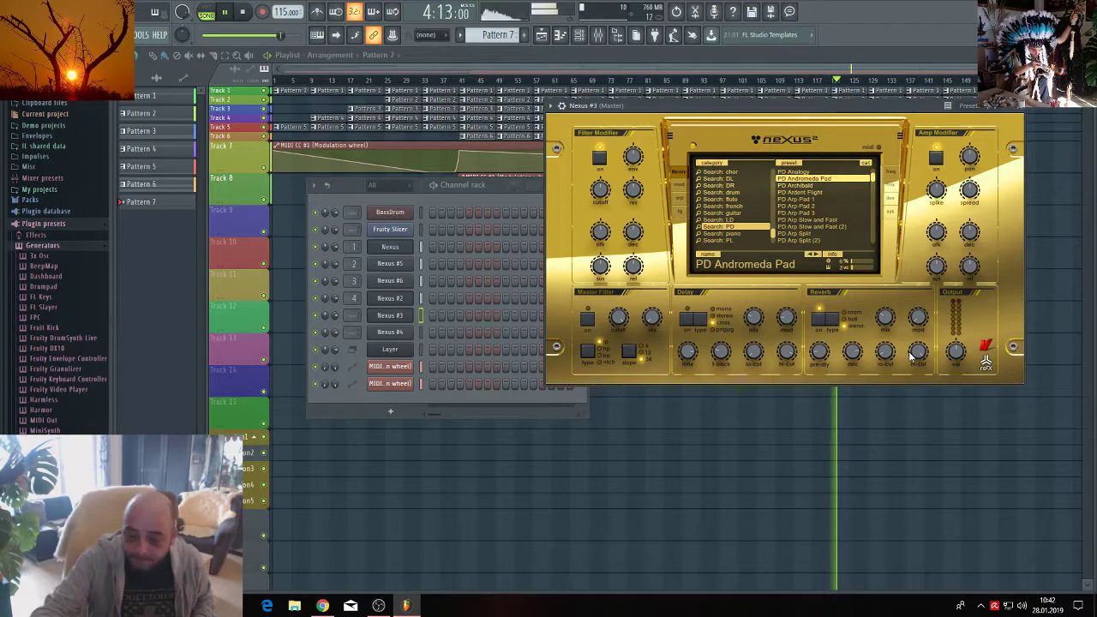
key(space)
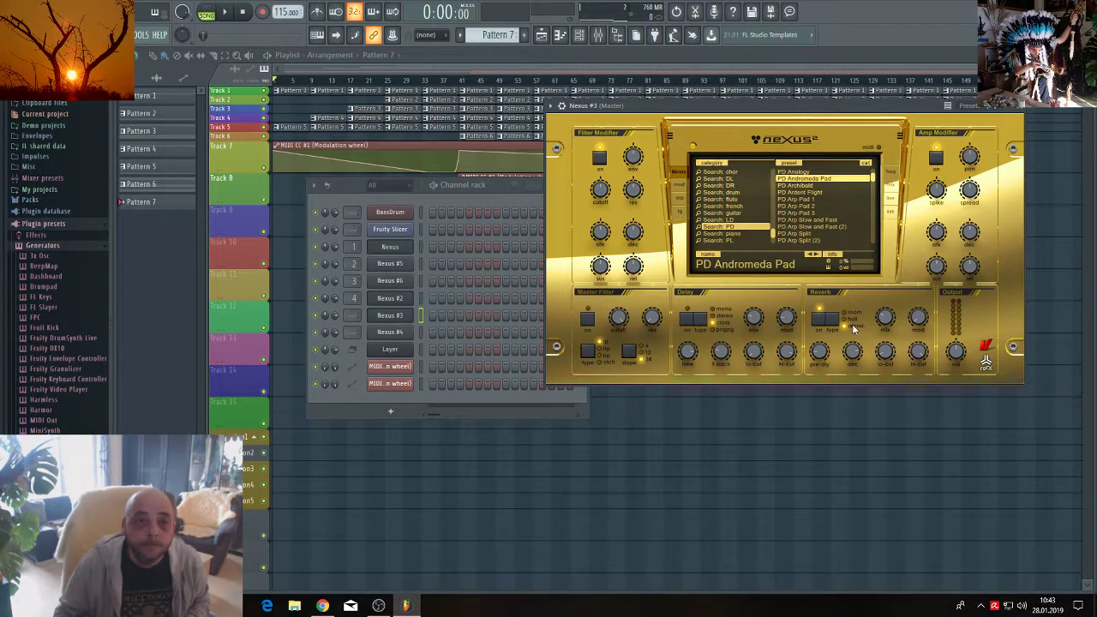
Open the Master track's Fruity parametric EQ 2 from the mixer and close the mixer, leaving the EQ window open.
click(597, 34)
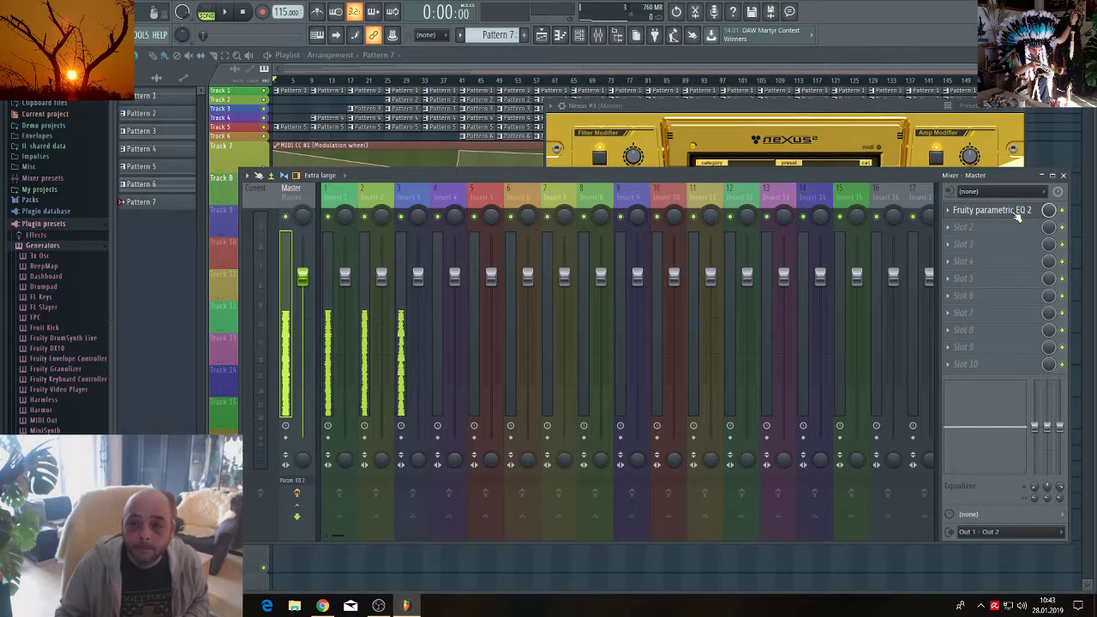
click(1016, 212)
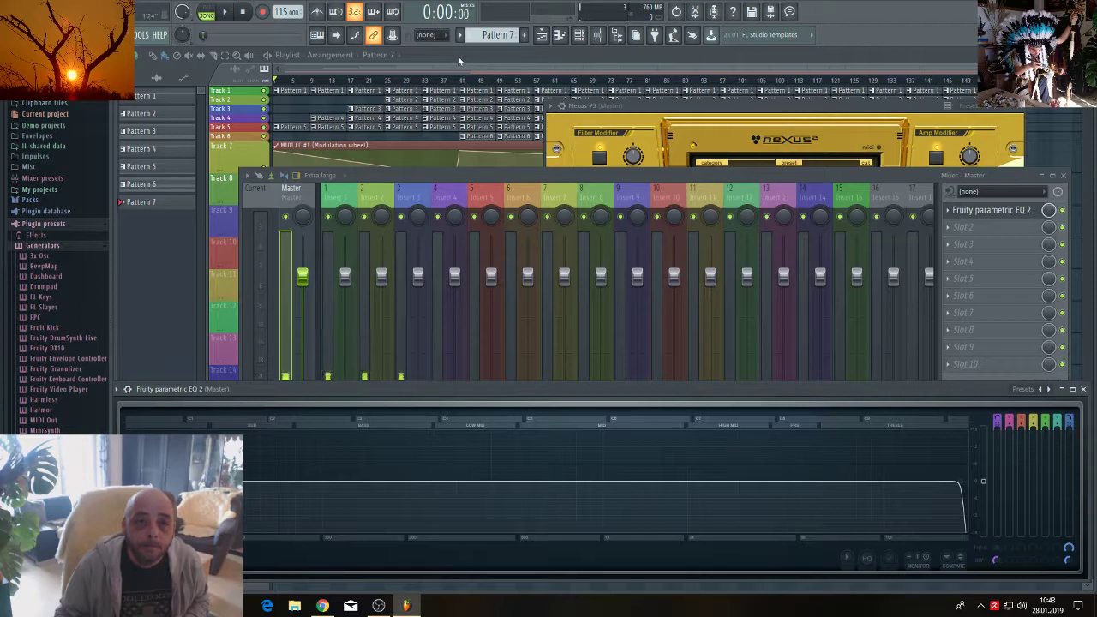
key(F12)
click(597, 34)
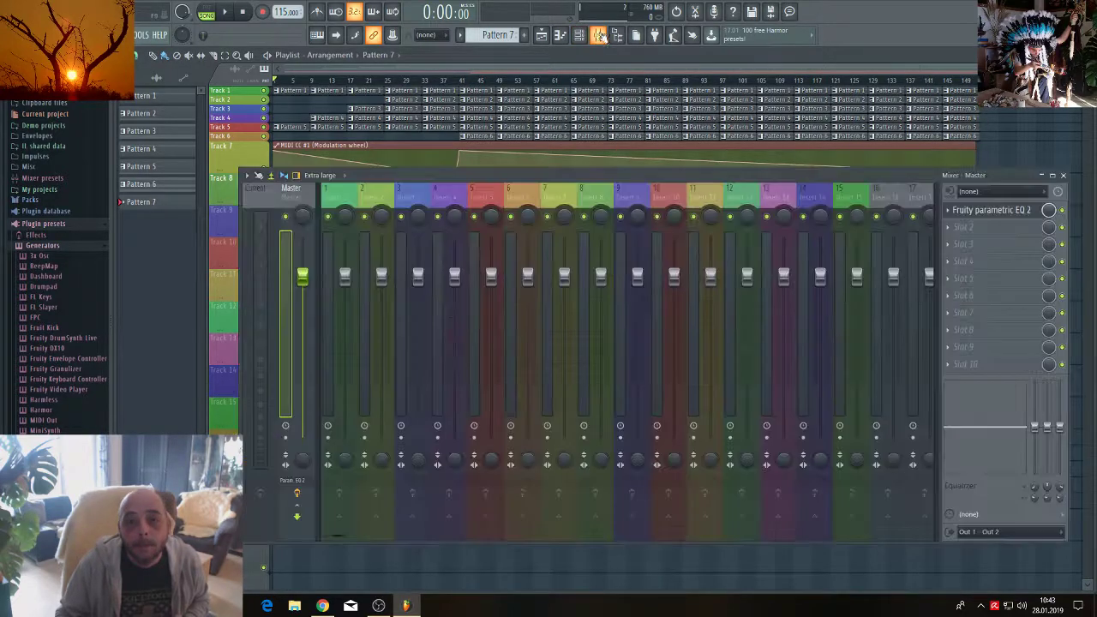
click(991, 210)
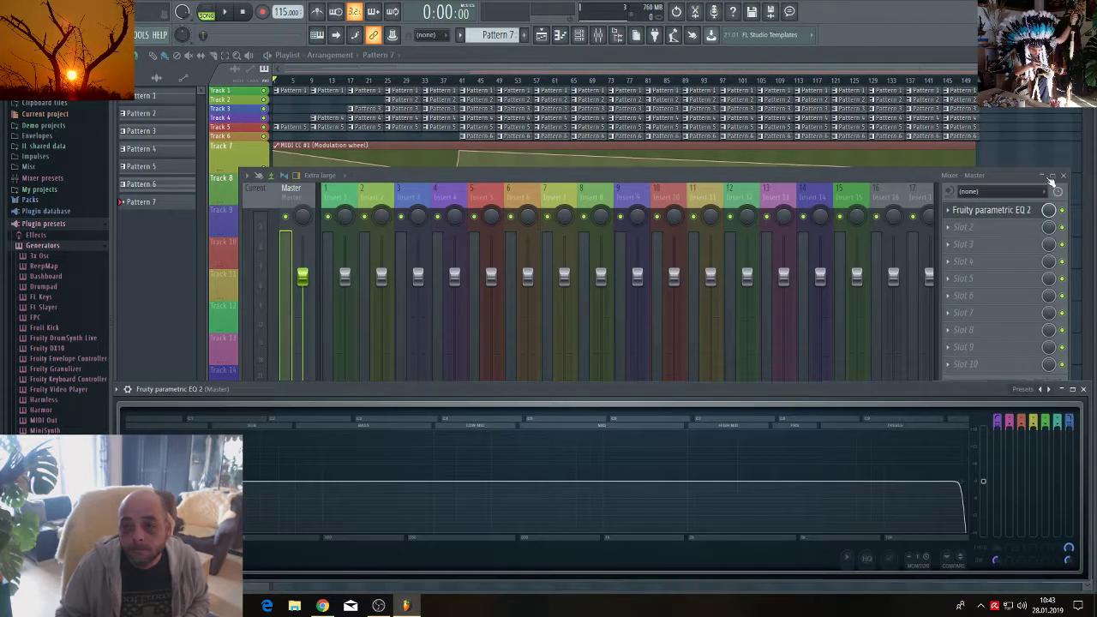
click(1065, 175)
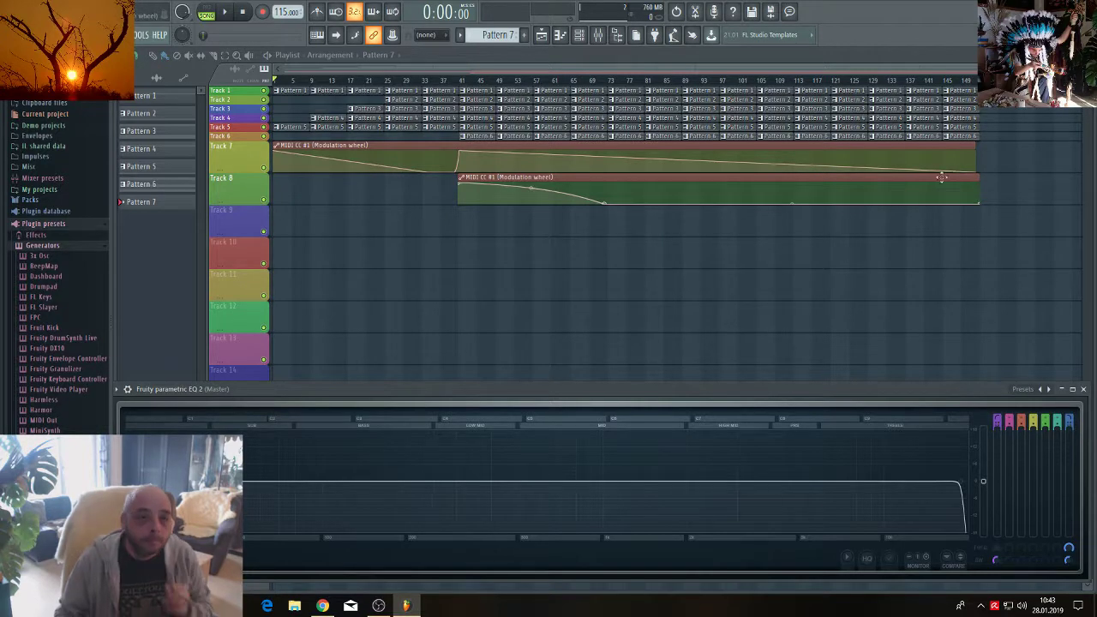
Record a Nexus #3 pad melody into Pattern 7 while the whole arrangement plays, and stop after its end.
key(space)
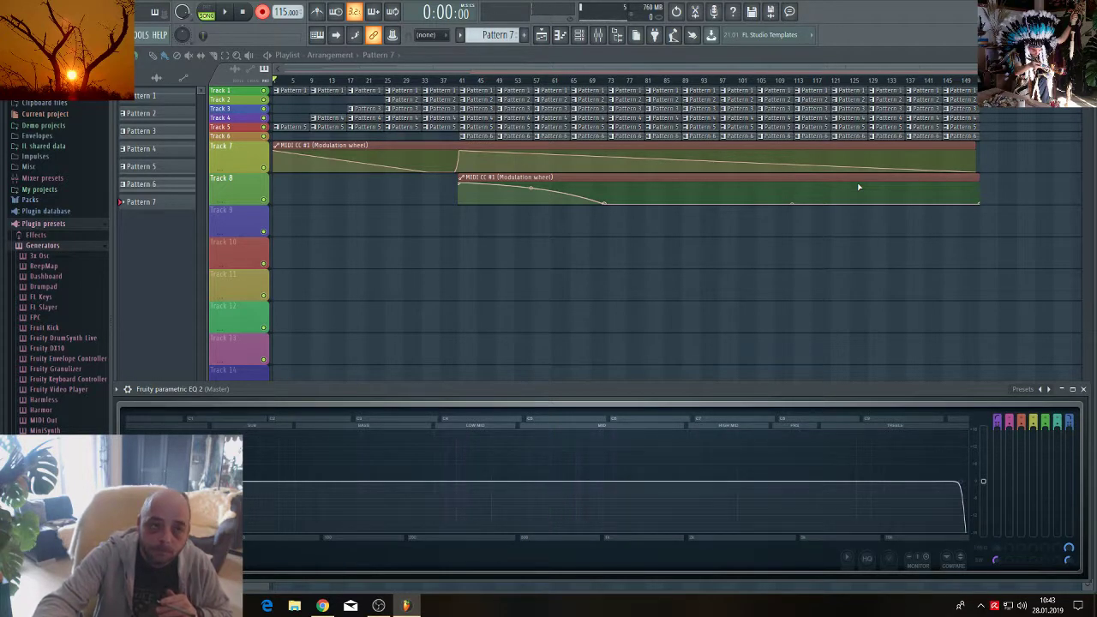
key(space)
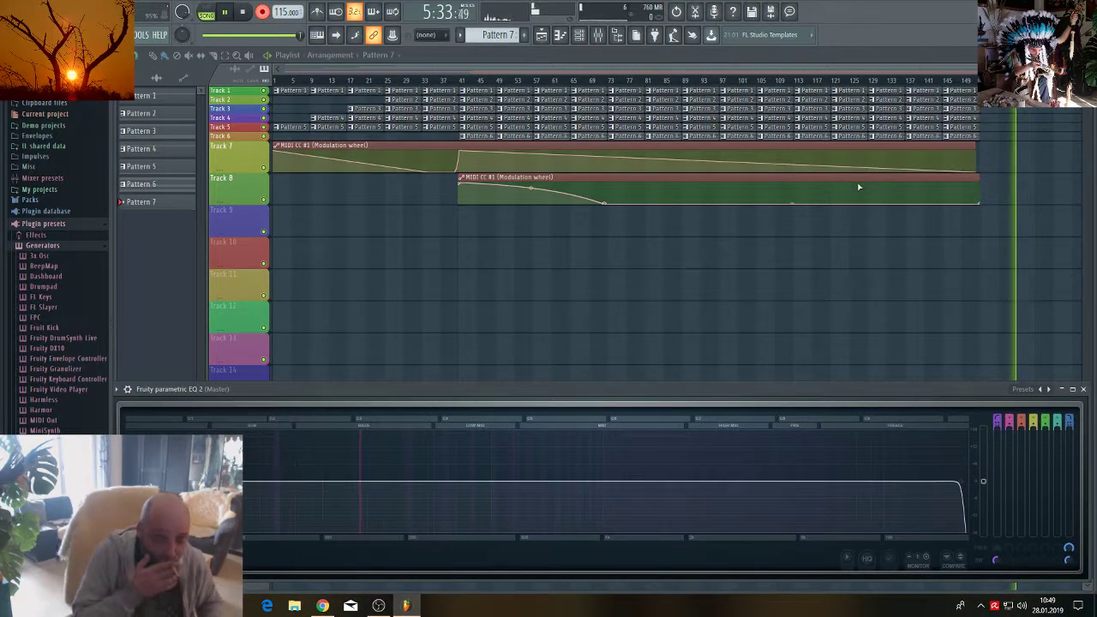
key(space)
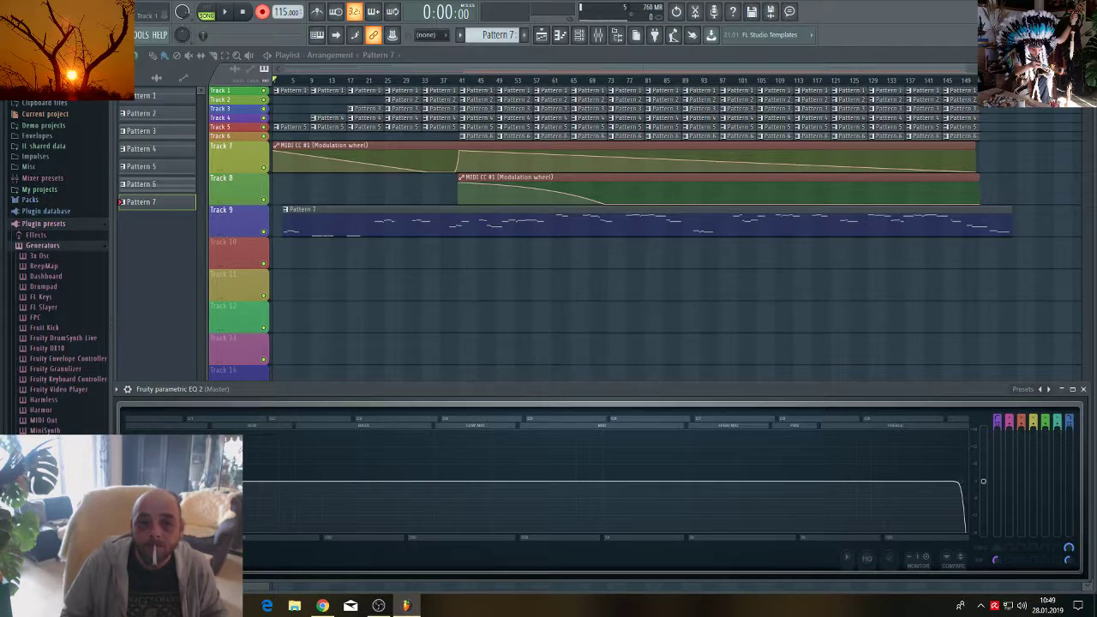
Copy the last pattern clips on Tracks 1 to 6 to bar 153 so they extend past the recorded Pattern 7 clip.
click(998, 144)
drag(991, 171, 982, 110)
scroll(982, 110, up, 5)
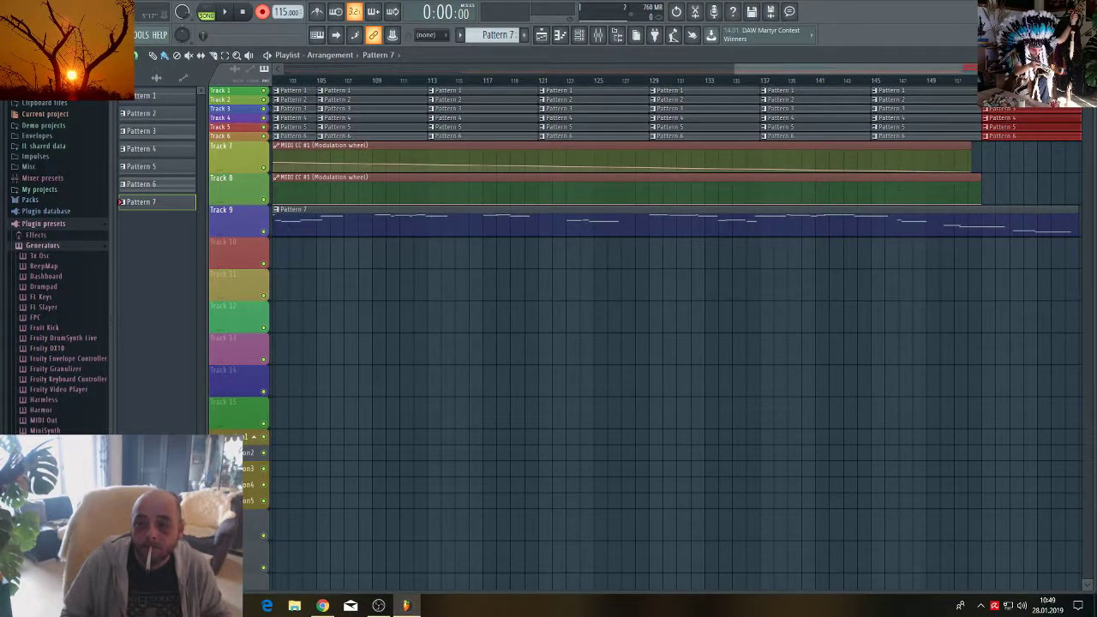
Lengthen the modulation wheel clips on Tracks 7 and 8 to about bar 160 and end each envelope with a rising curve.
mouse_move(971, 148)
mouse_down()
mouse_move(1047, 145)
mouse_move(1003, 142)
mouse_up()
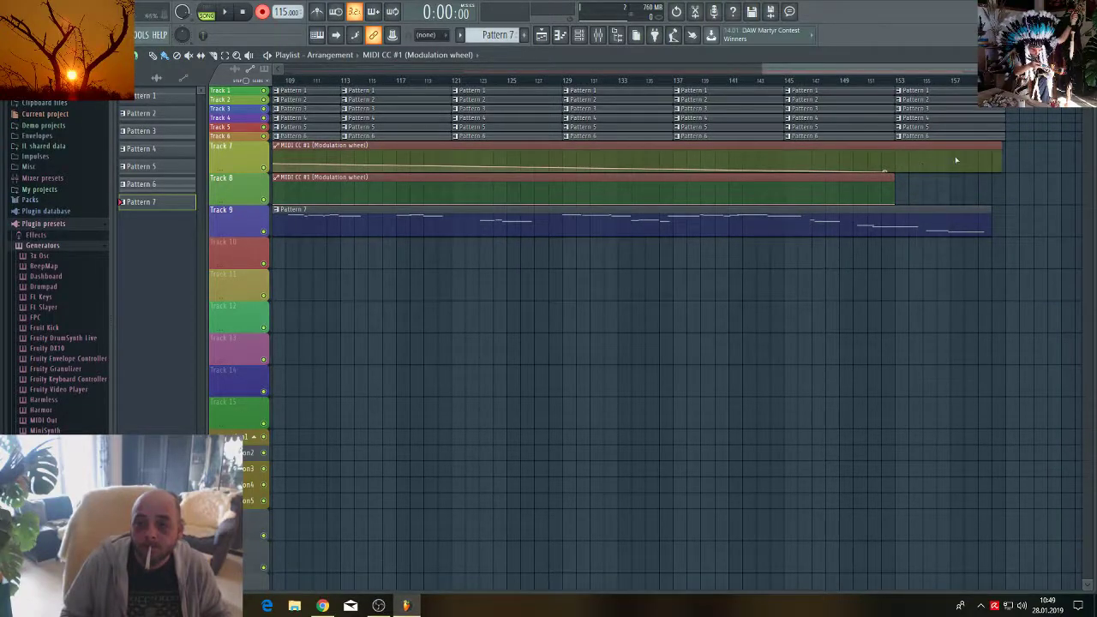
click(992, 153)
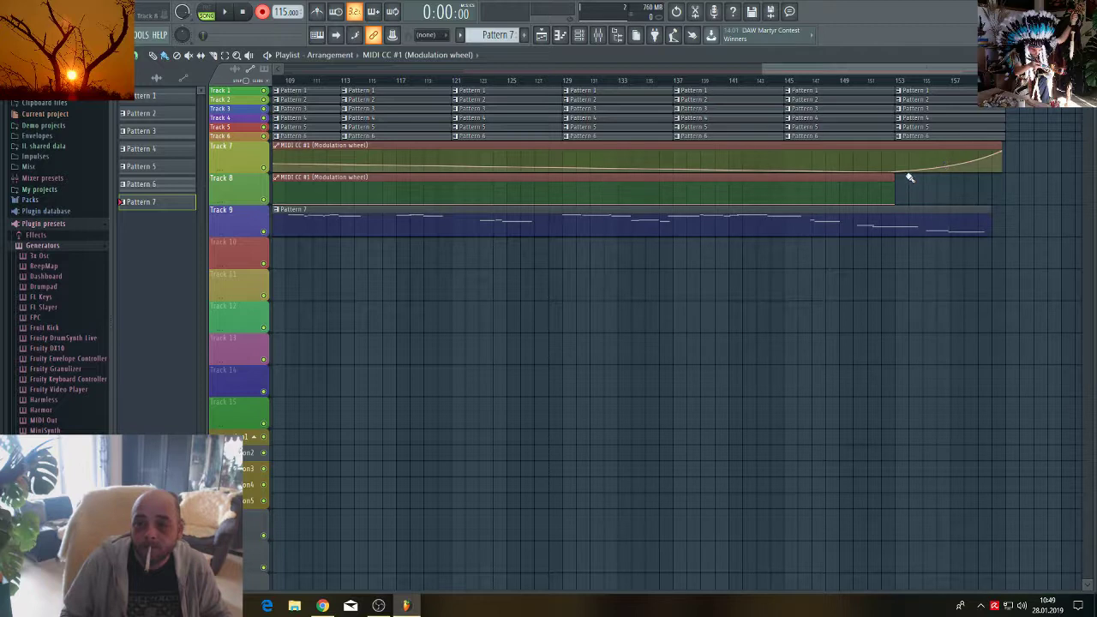
drag(897, 185, 1000, 185)
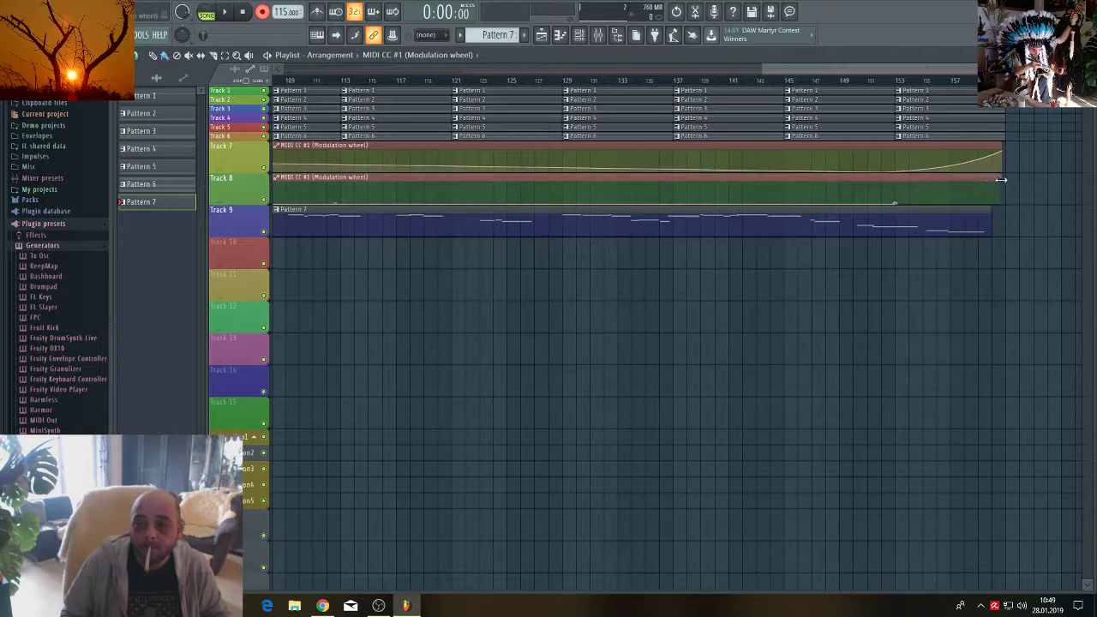
click(992, 187)
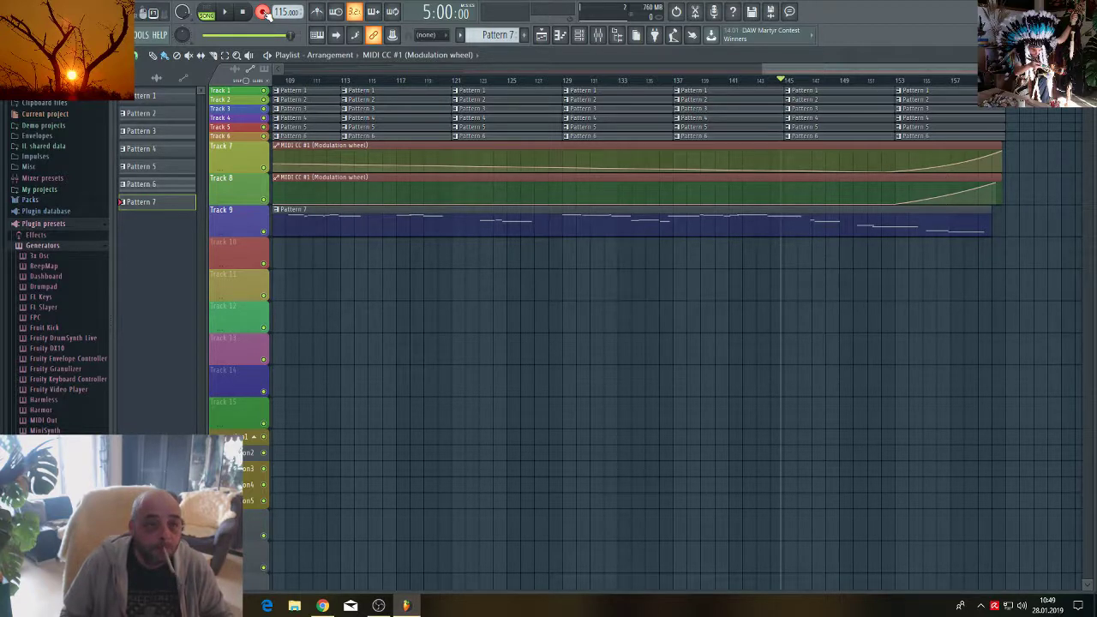
Play the arrangement and fit the whole song in the playlist, with the browser's Plugin presets folder collapsed.
key(space)
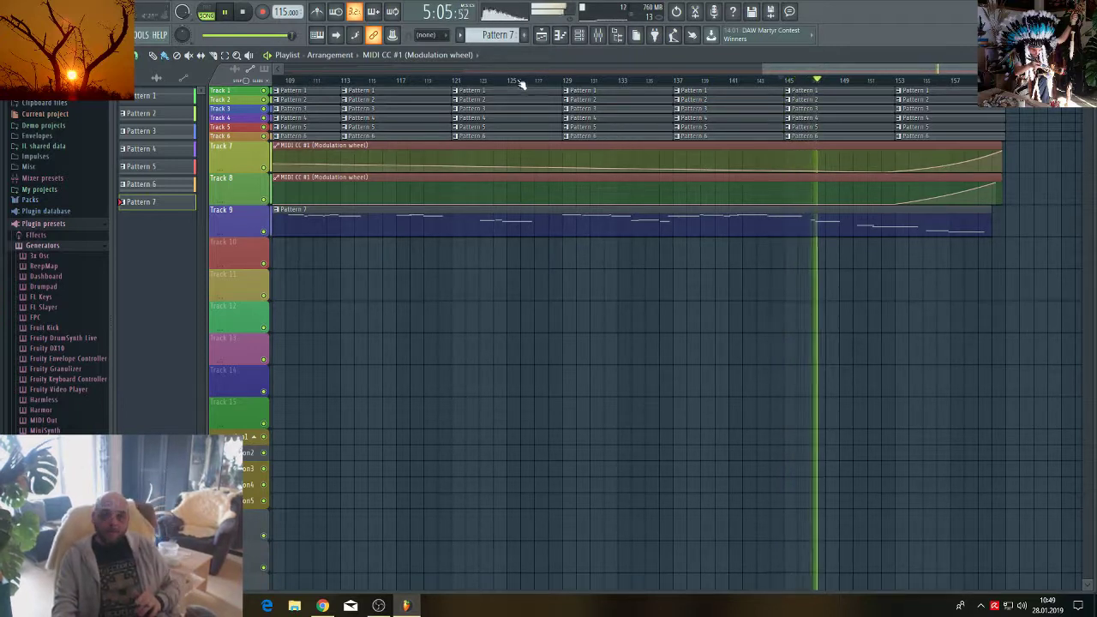
click(581, 35)
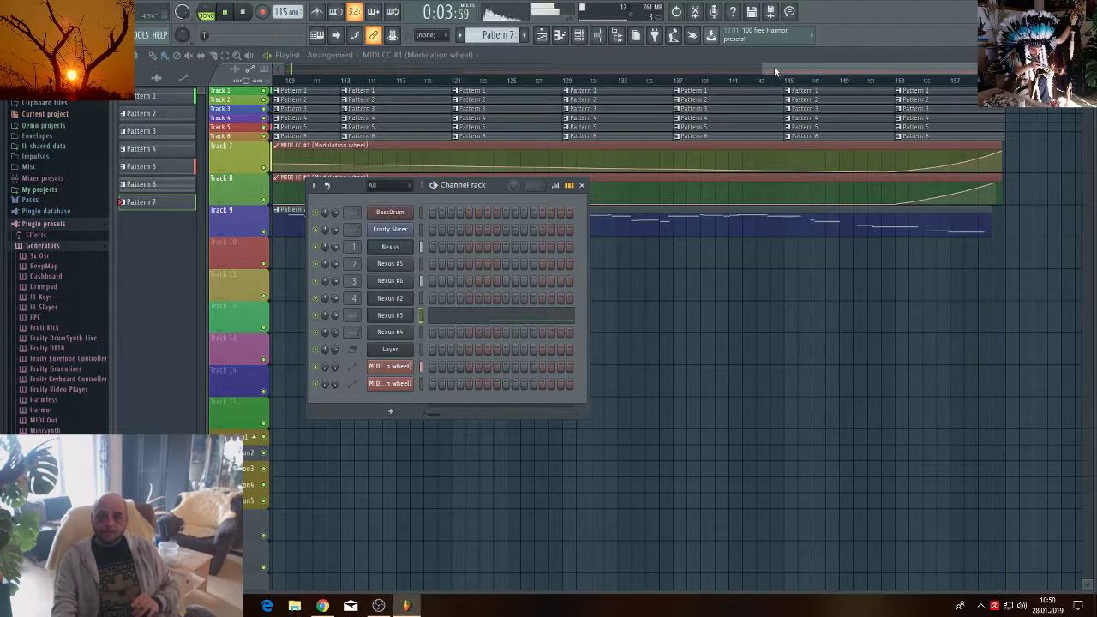
drag(774, 66, 823, 92)
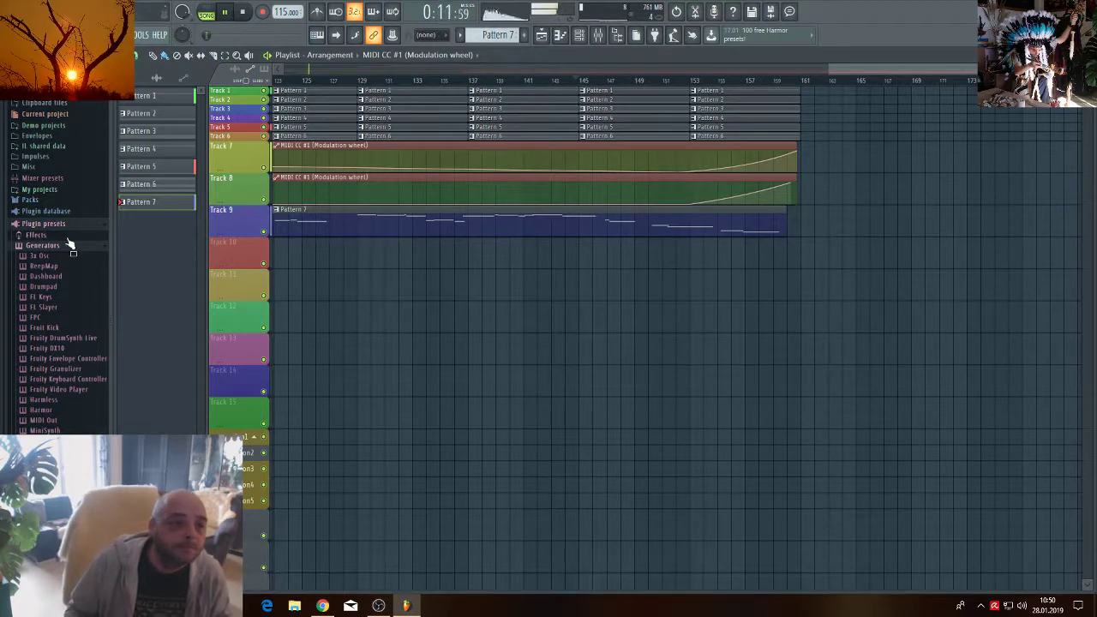
click(15, 225)
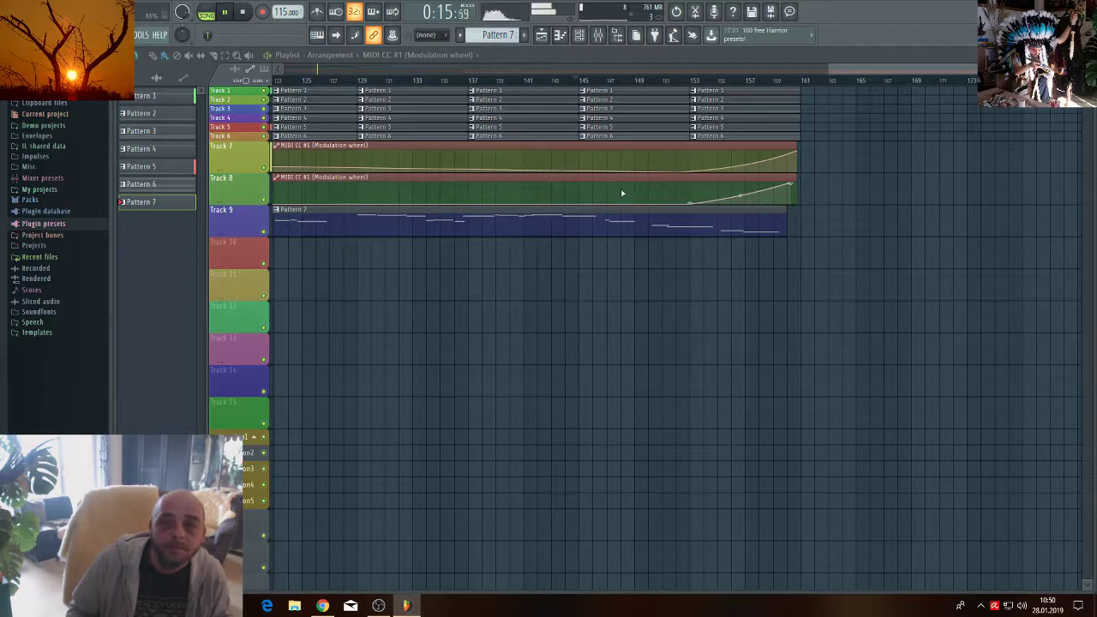
drag(828, 72, 180, 92)
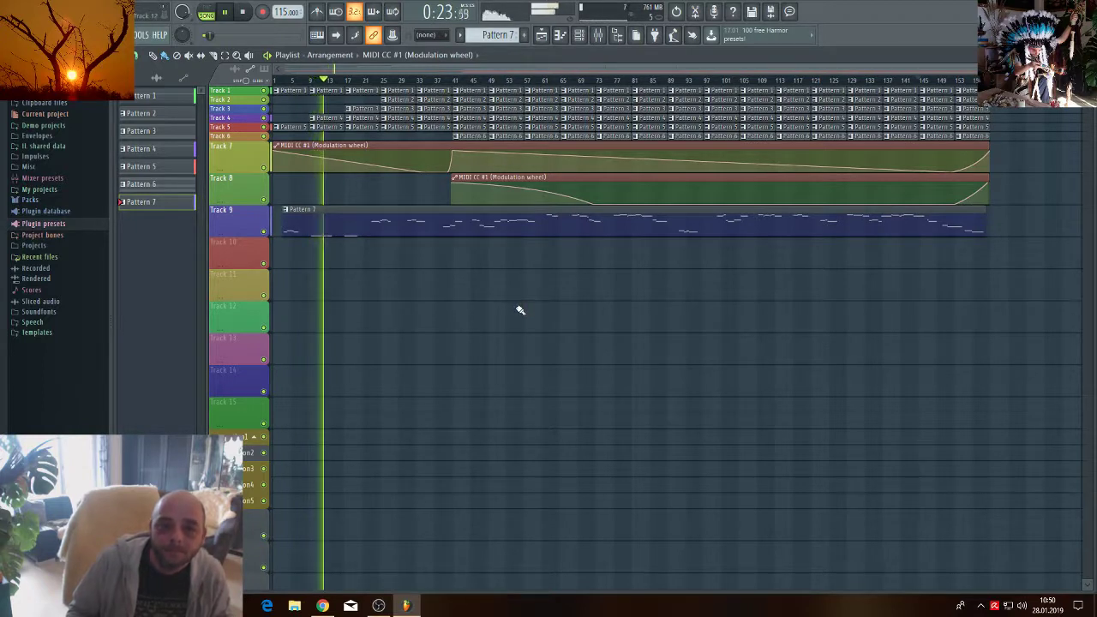
Lower the velocities of Pattern 7's Nexus #3 notes around bar 23 and replay the passage from about bar 17.
click(579, 35)
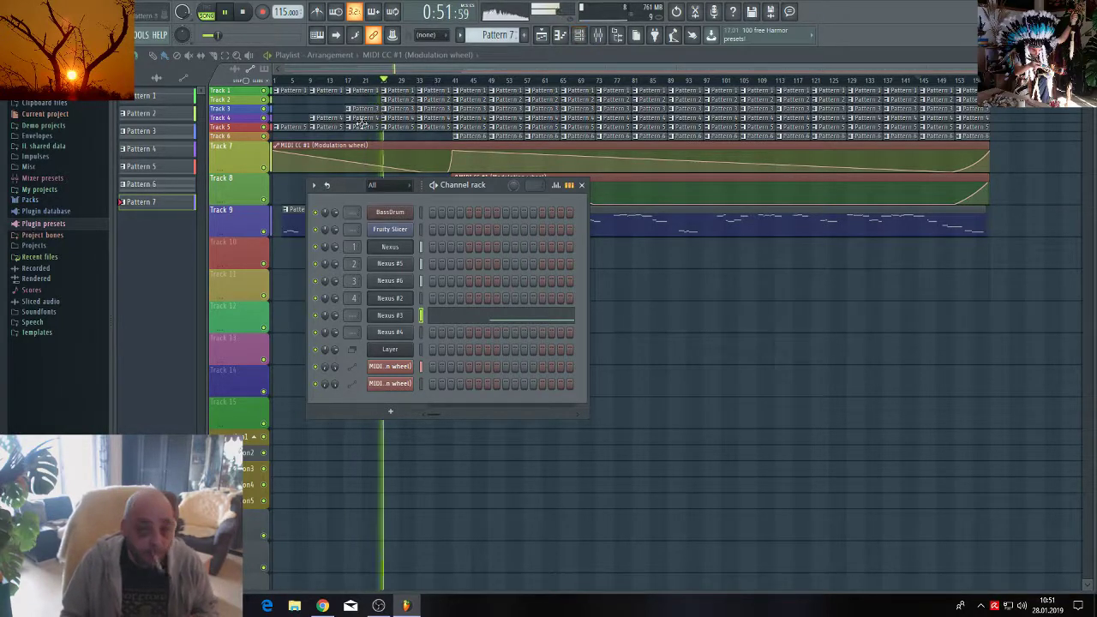
click(483, 319)
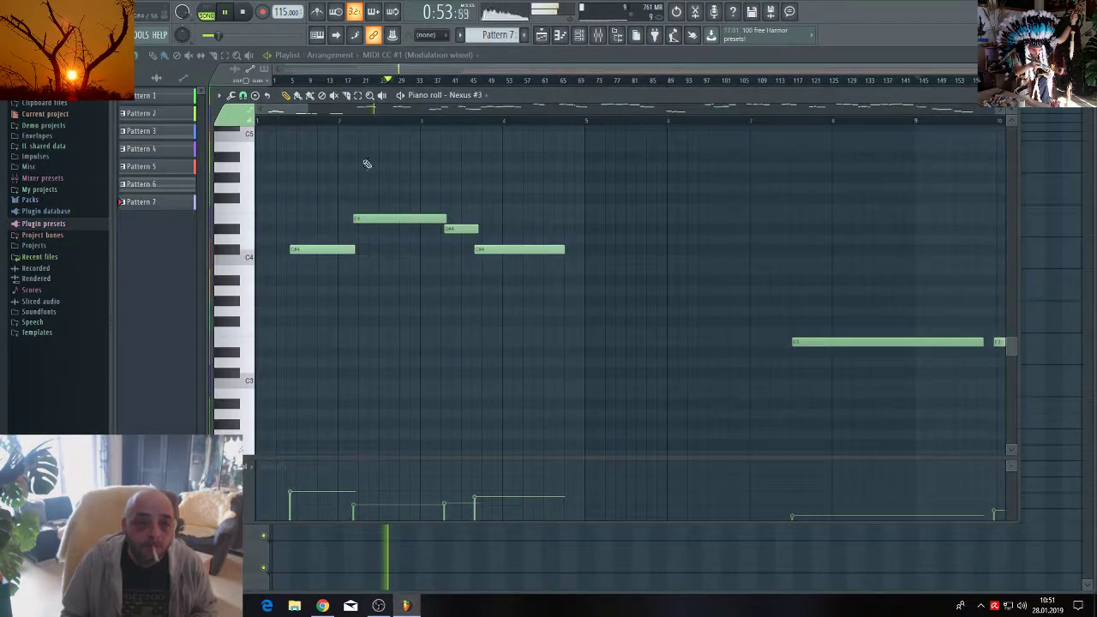
drag(309, 109, 522, 108)
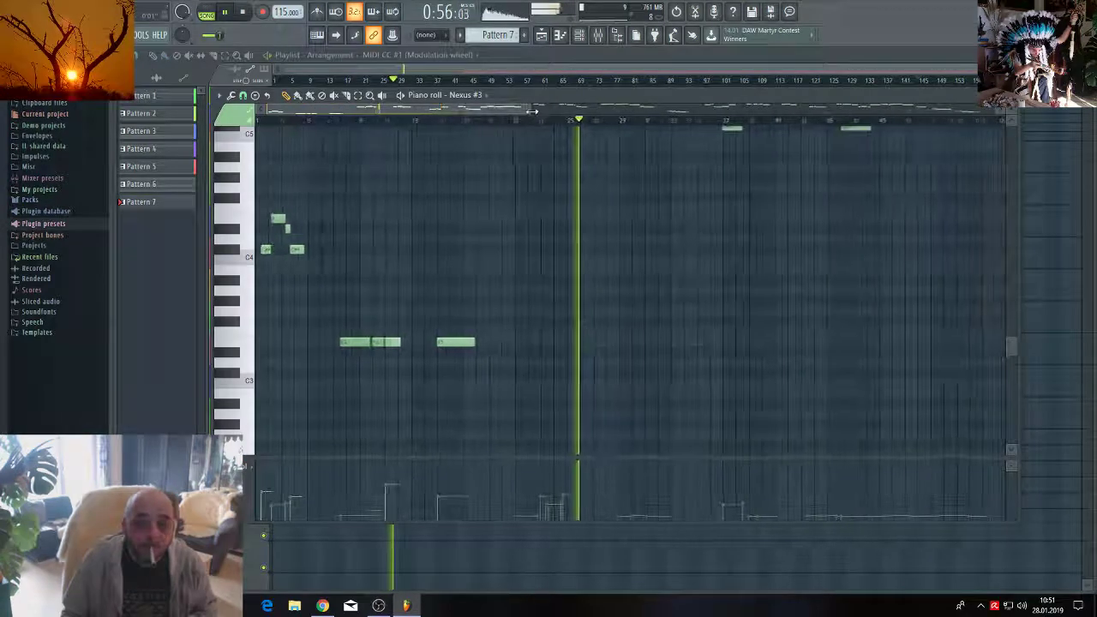
click(539, 514)
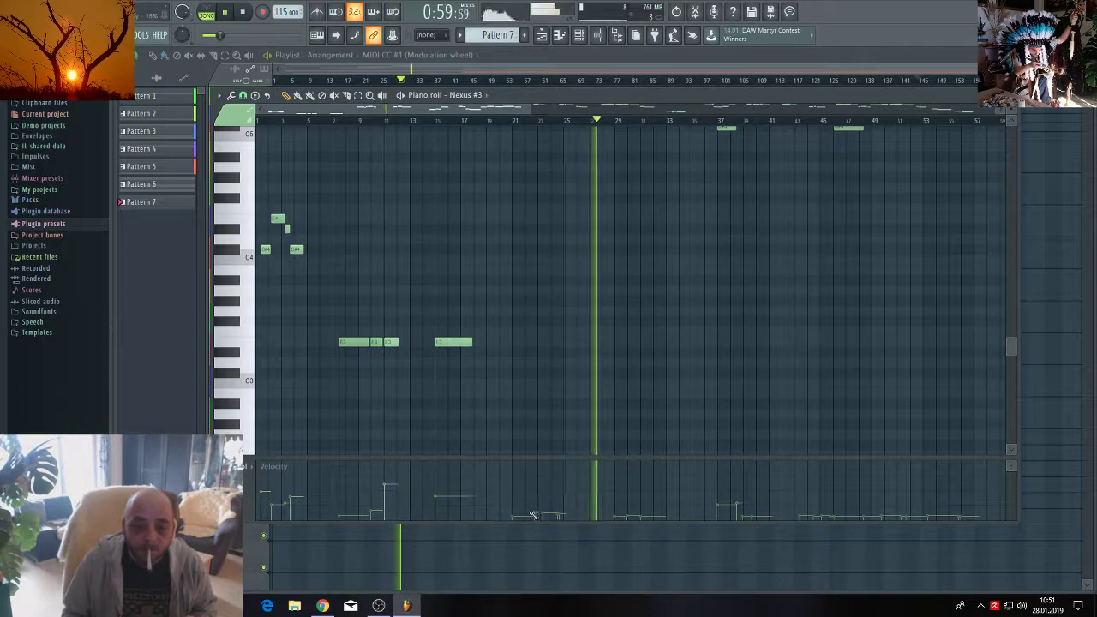
click(465, 121)
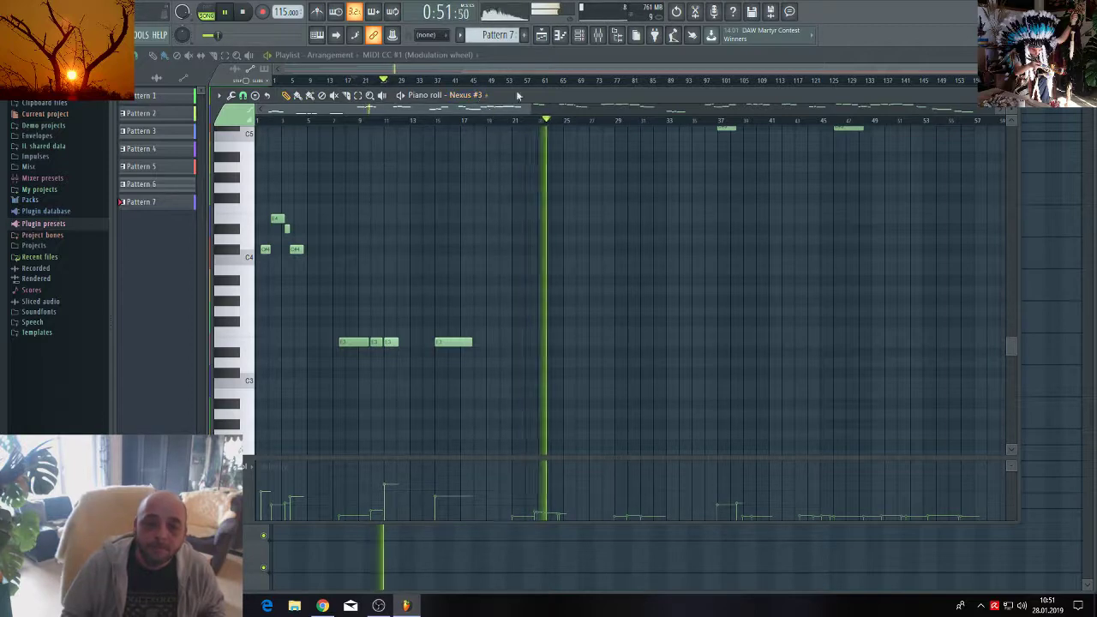
scroll(531, 124, up, 3)
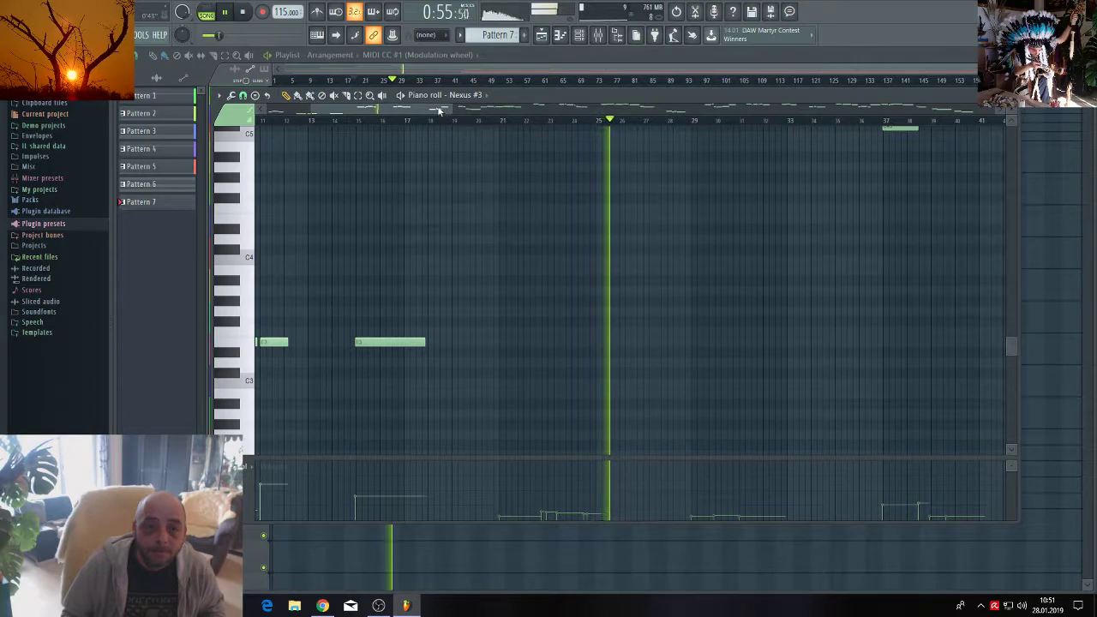
drag(378, 111, 654, 134)
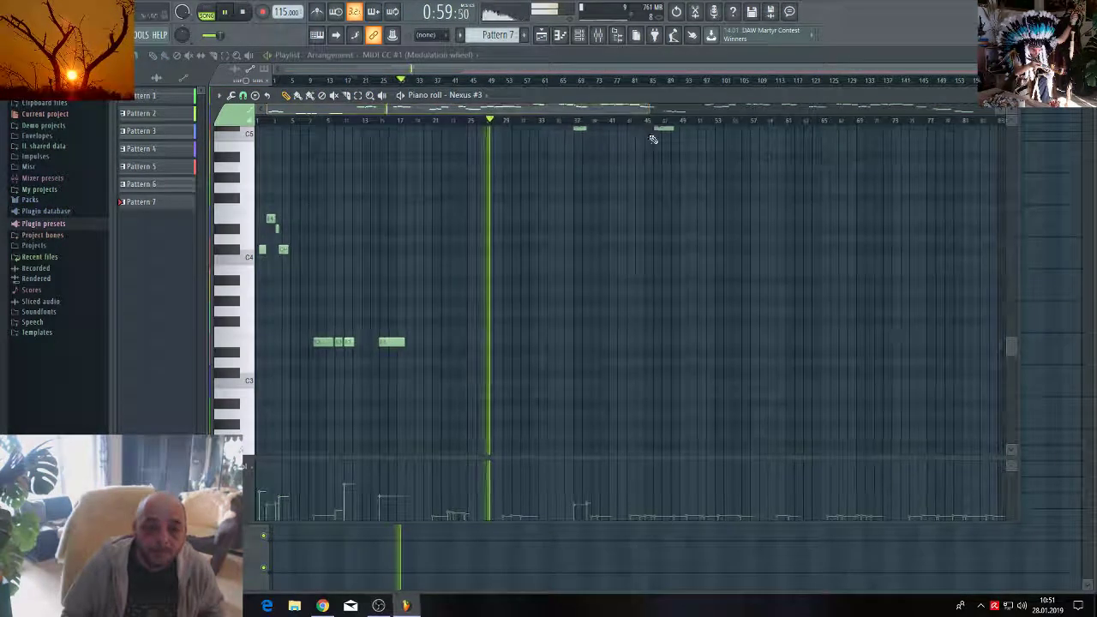
click(541, 35)
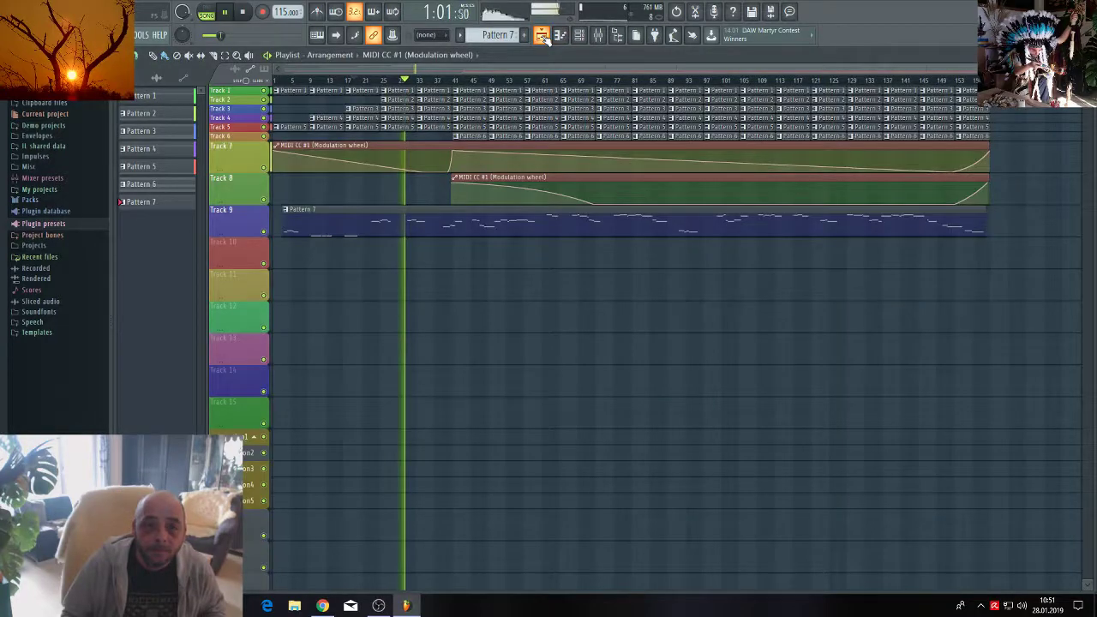
Add Fruity Parametric EQ 2 to mixer Insert 1 with the 20Hz + 18kHz cut preset and raise its low-cut frequency.
click(597, 38)
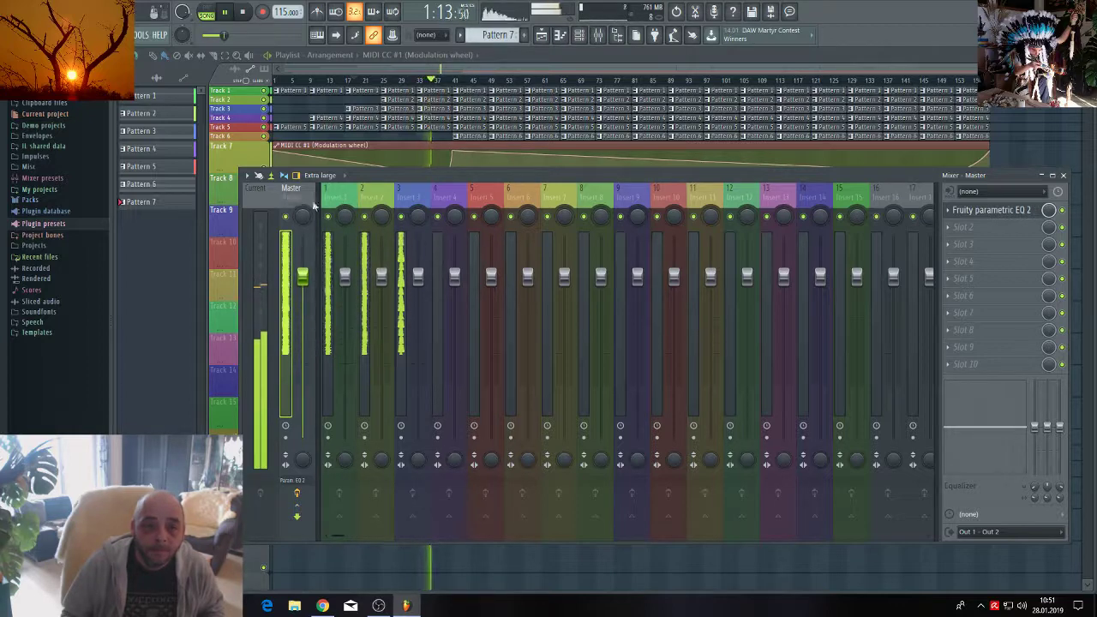
click(330, 198)
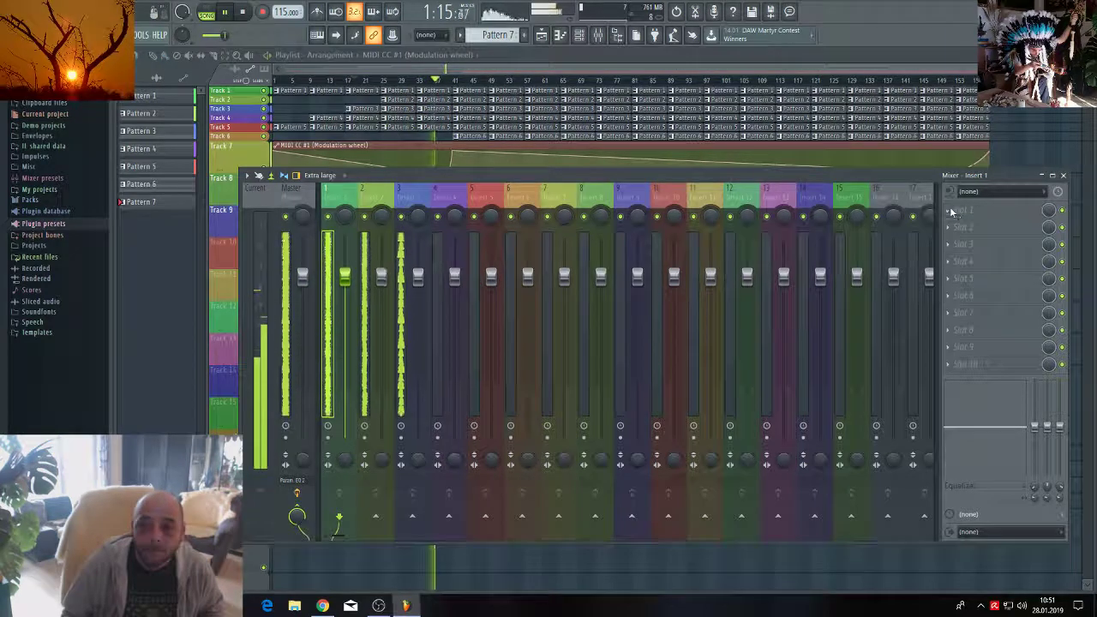
click(952, 212)
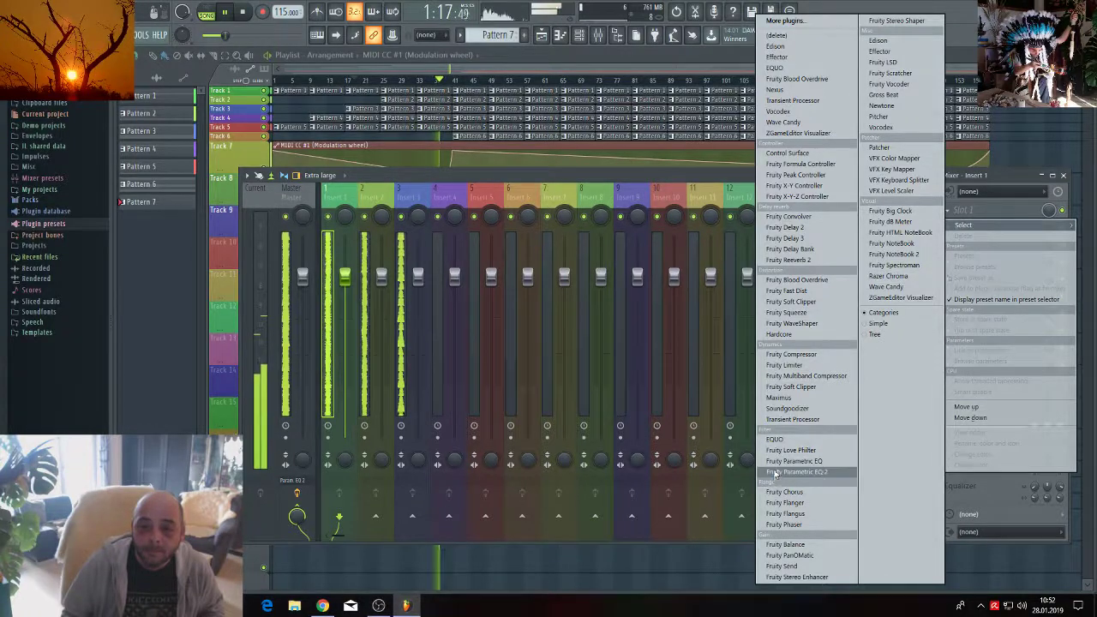
click(775, 472)
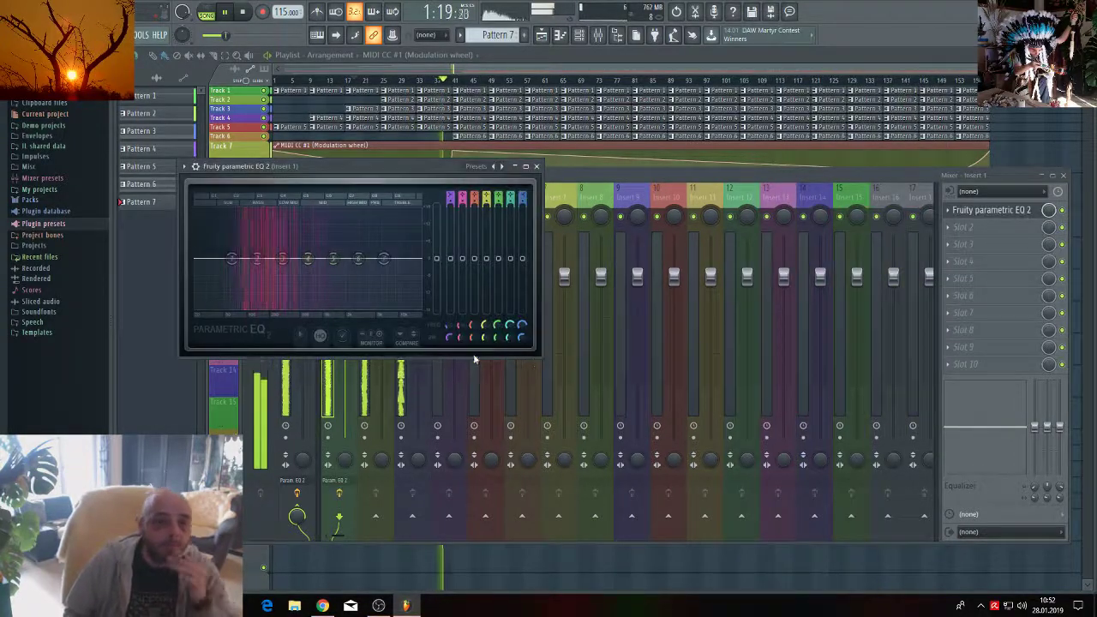
click(502, 167)
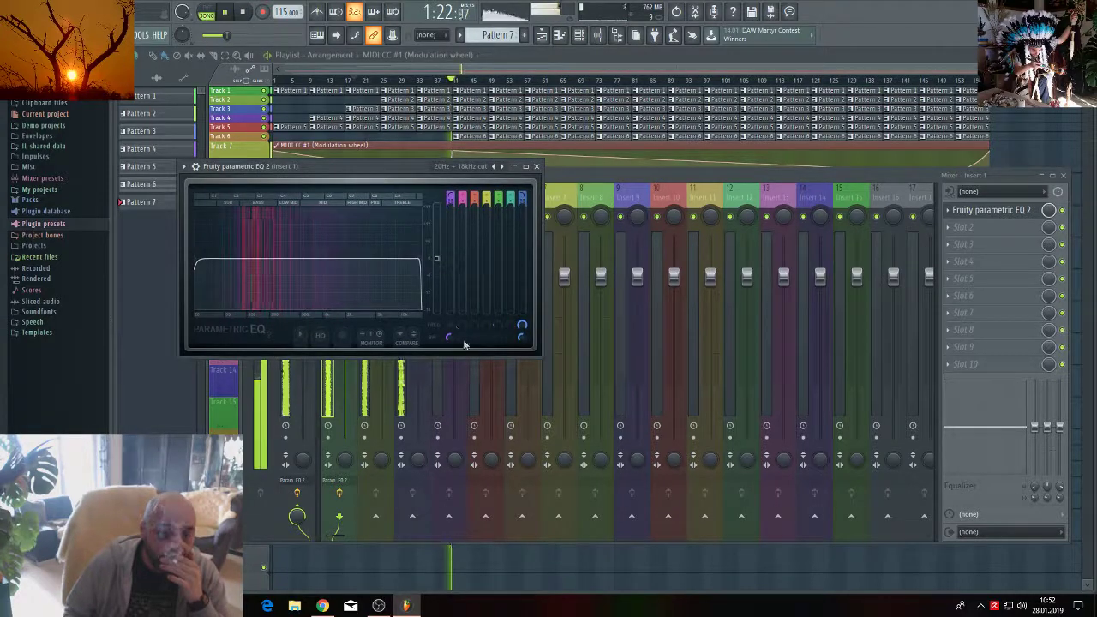
drag(448, 326, 446, 322)
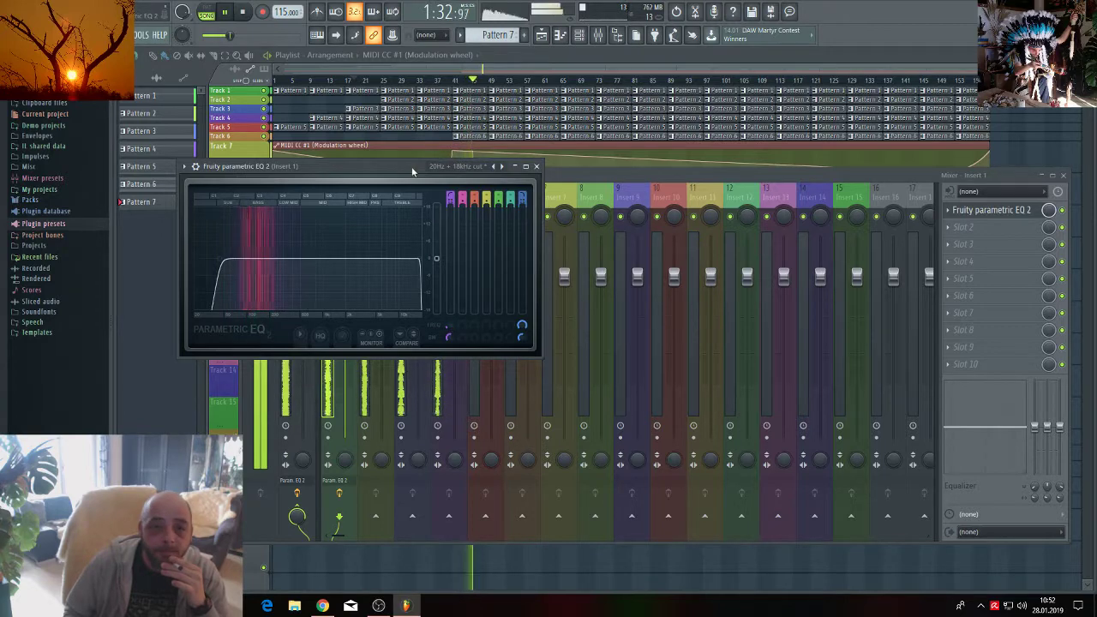
drag(411, 167, 415, 320)
Add Fruity Parametric EQ 2 to Insert 2 with the 20Hz + 18kHz cut preset and shape a higher, gentler low cut.
click(368, 192)
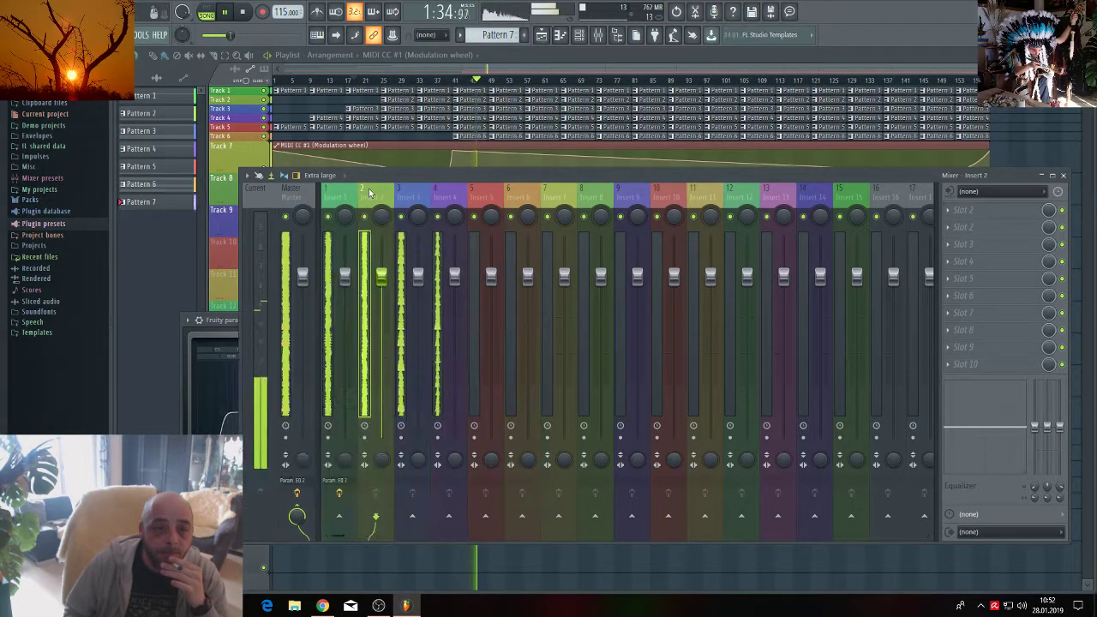
click(960, 215)
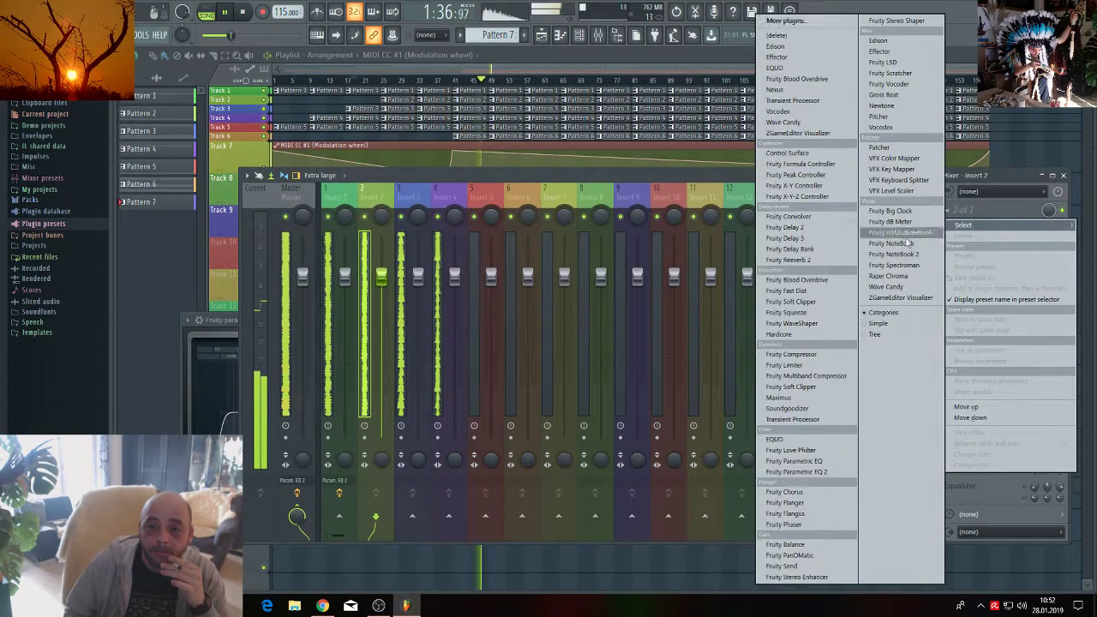
click(788, 471)
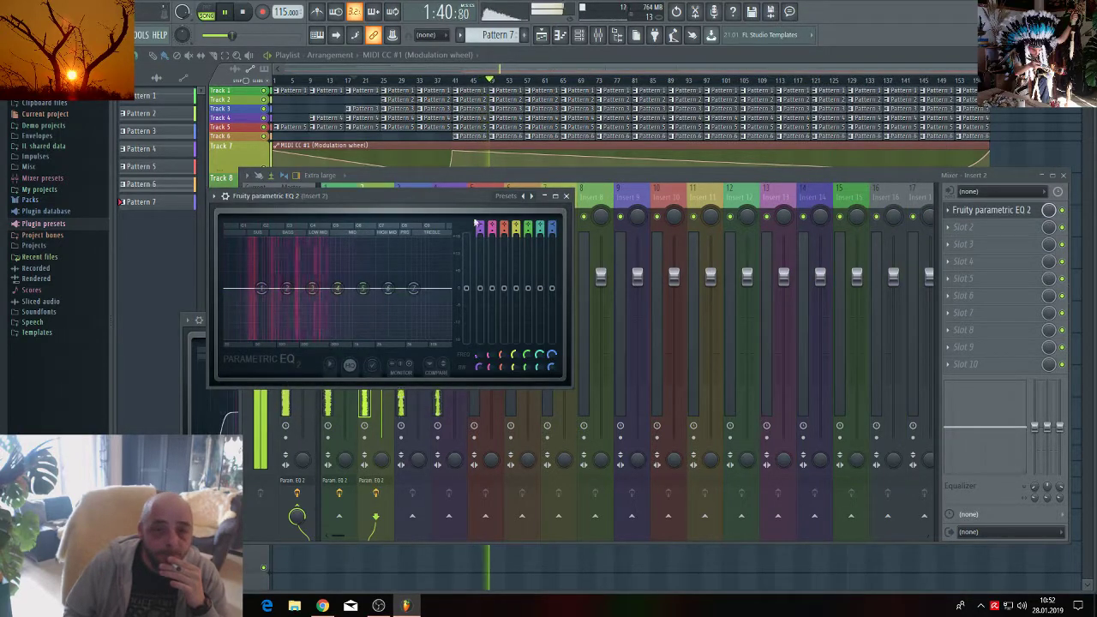
click(535, 196)
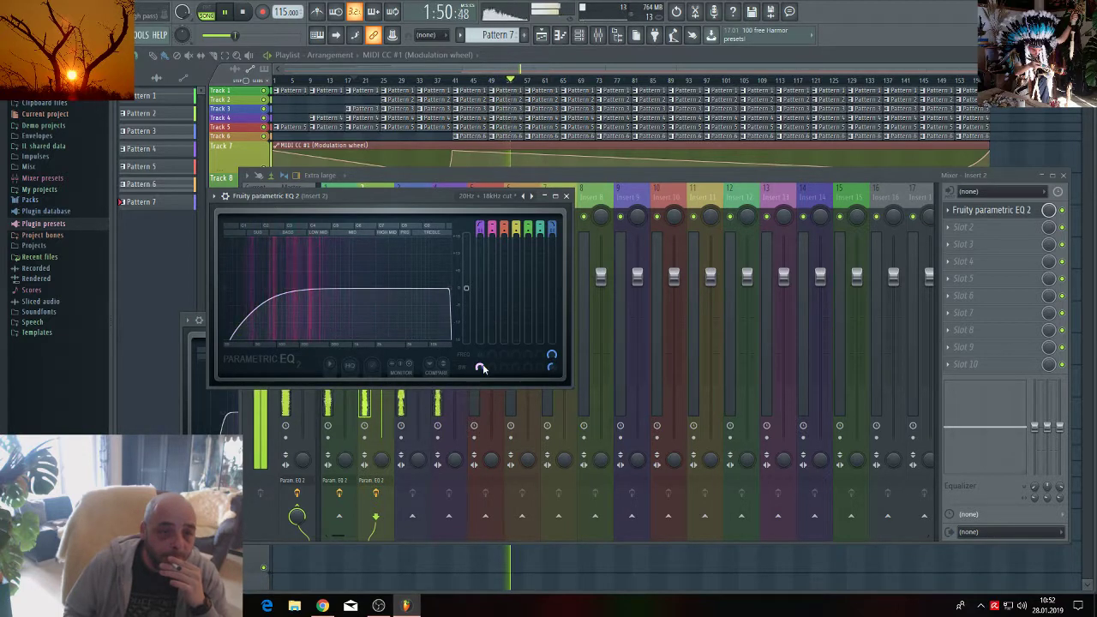
drag(483, 369, 482, 368)
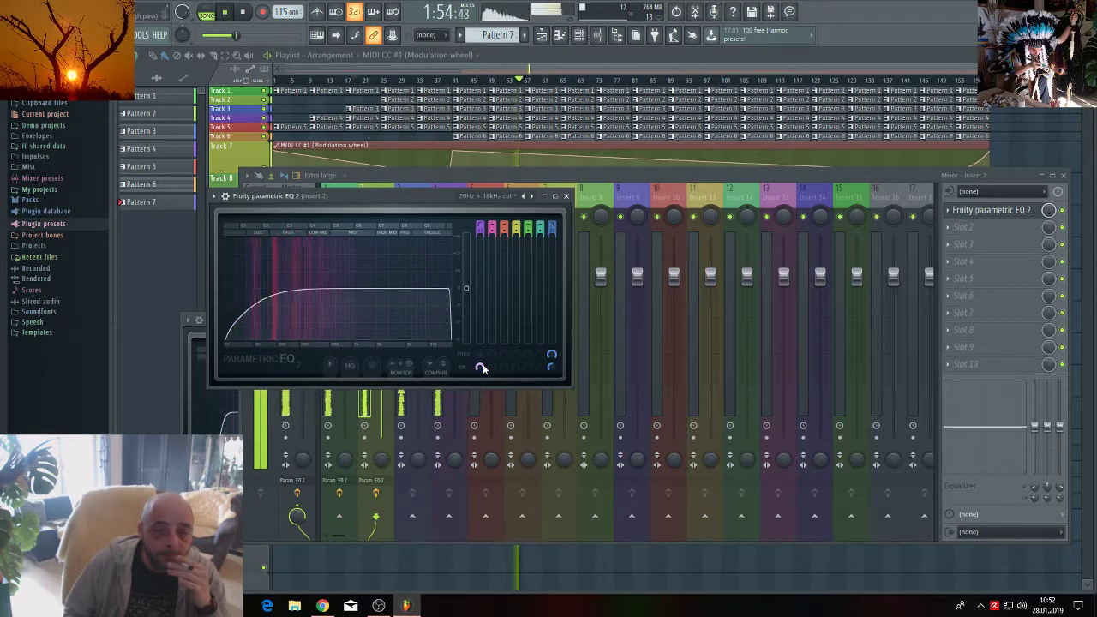
drag(395, 201, 425, 356)
Add Fruity Parametric EQ 2 to Insert 3 using the 20Hz + 18kHz cut preset, with a raised and softened low-frequency roll-off.
click(407, 196)
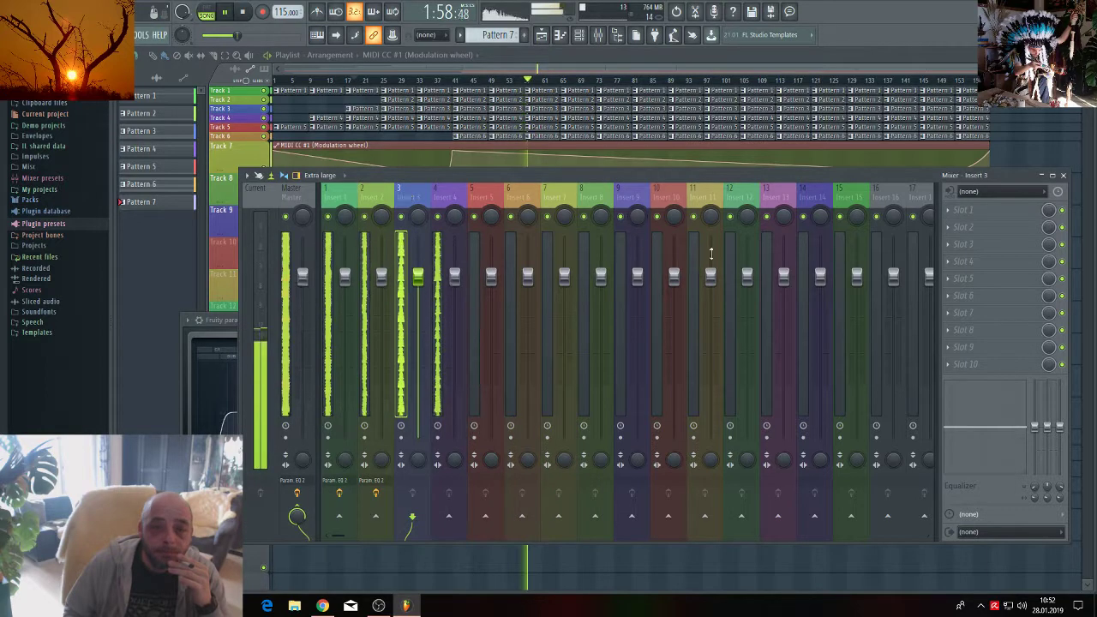
click(964, 210)
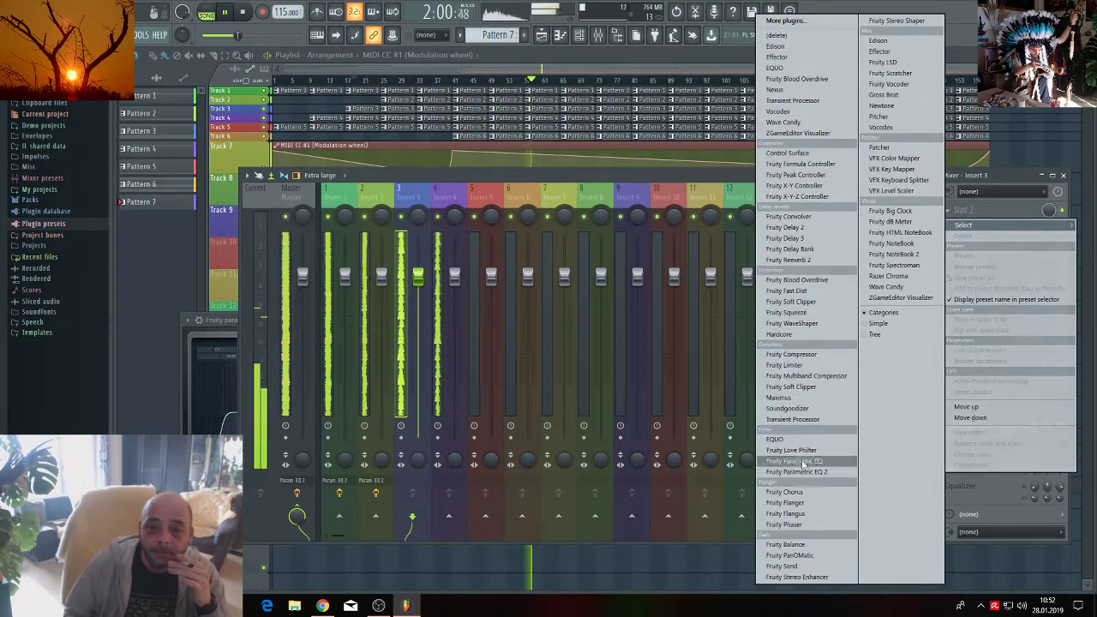
click(801, 471)
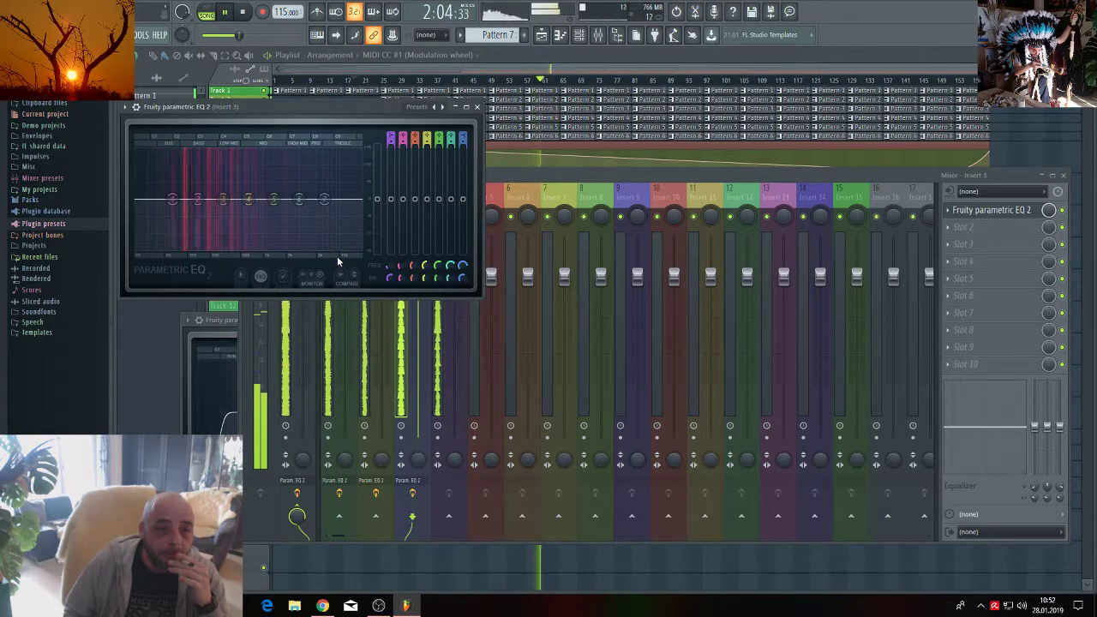
click(443, 108)
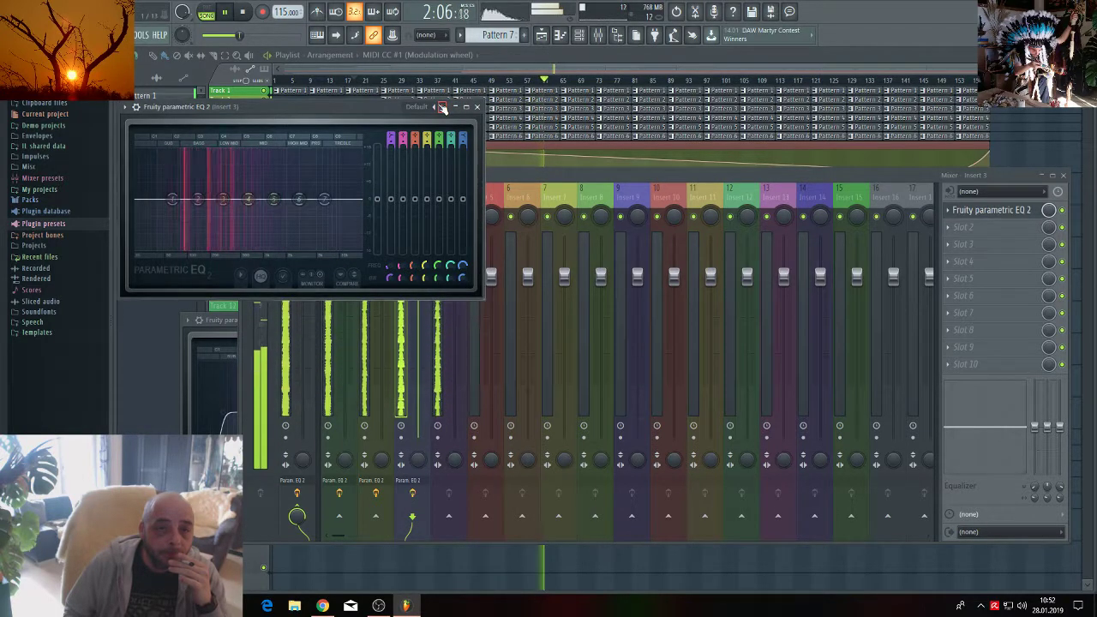
click(443, 108)
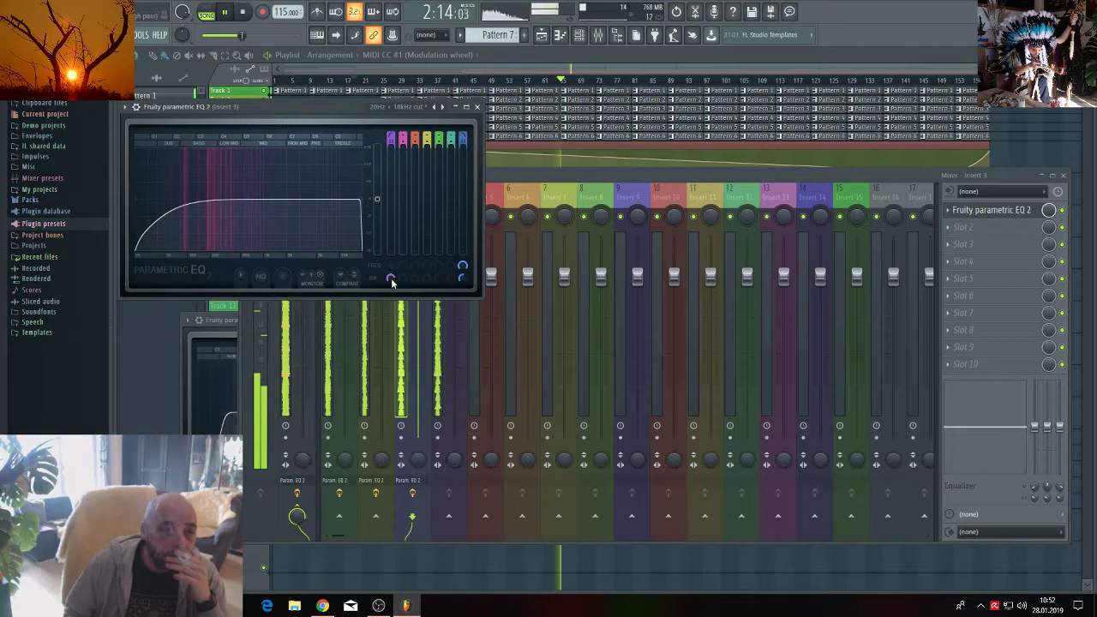
drag(391, 281, 393, 271)
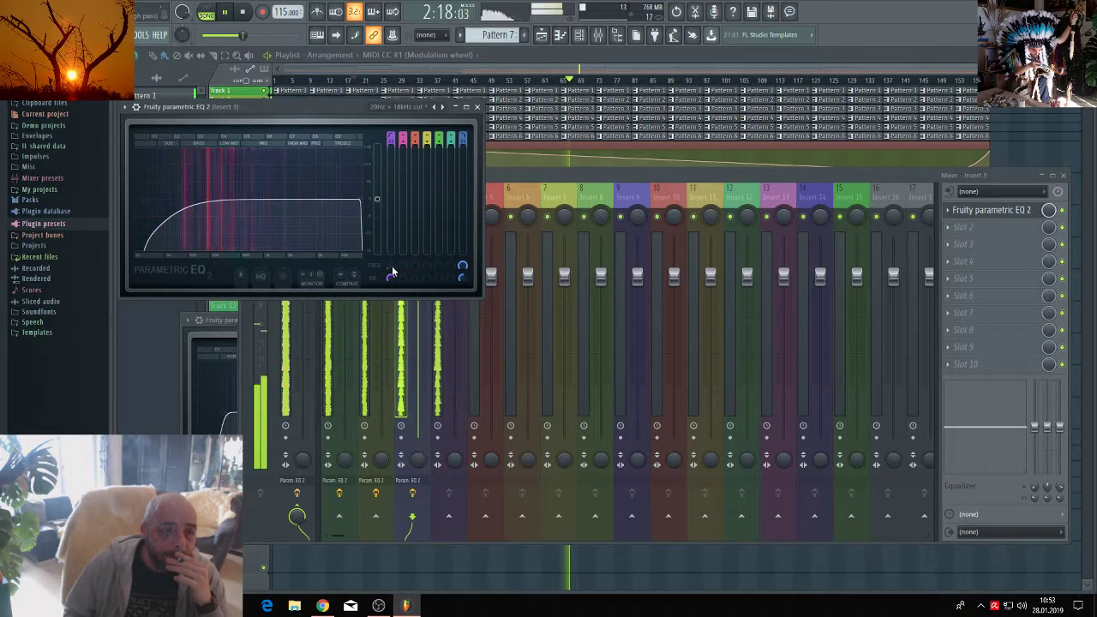
Add Fruity Parametric EQ 2 to mixer Insert 4 and load its 30Hz + 18kHz cut preset.
click(638, 180)
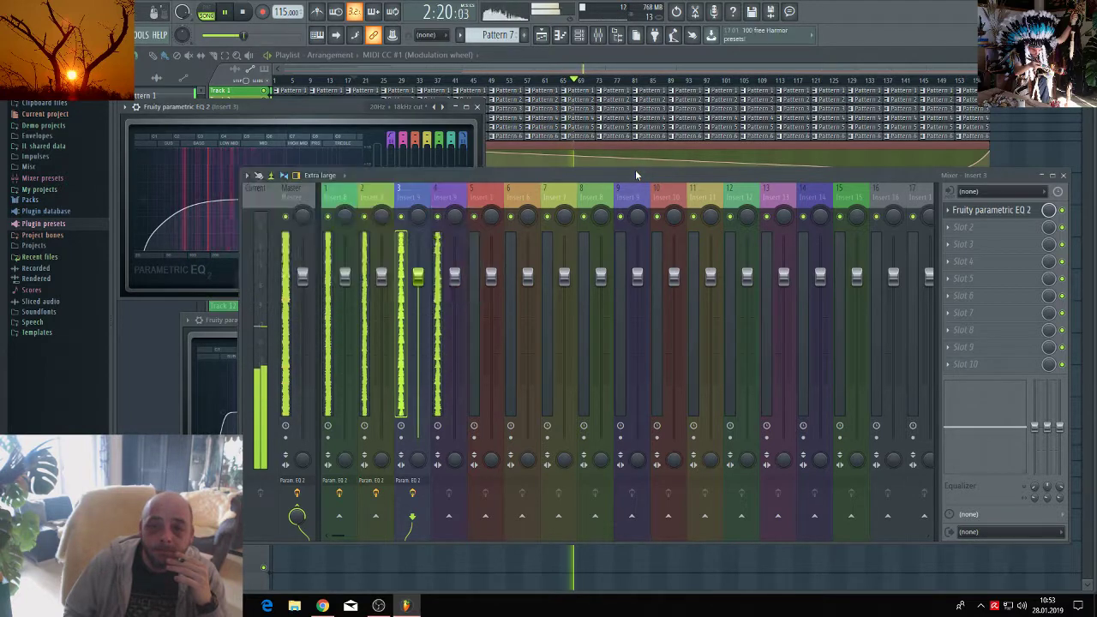
click(444, 199)
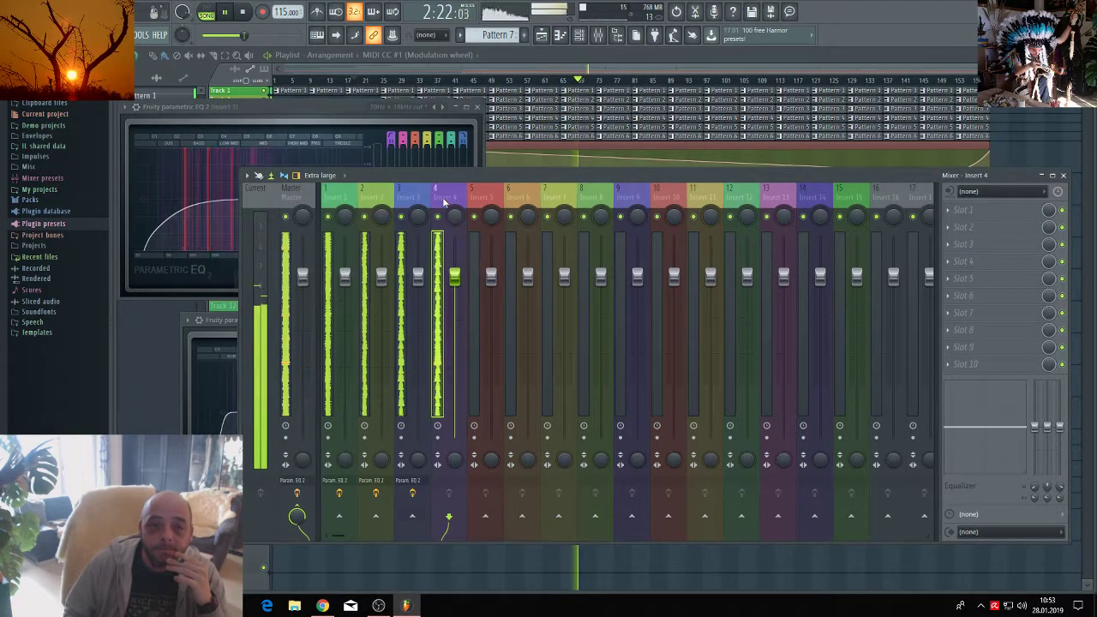
click(961, 210)
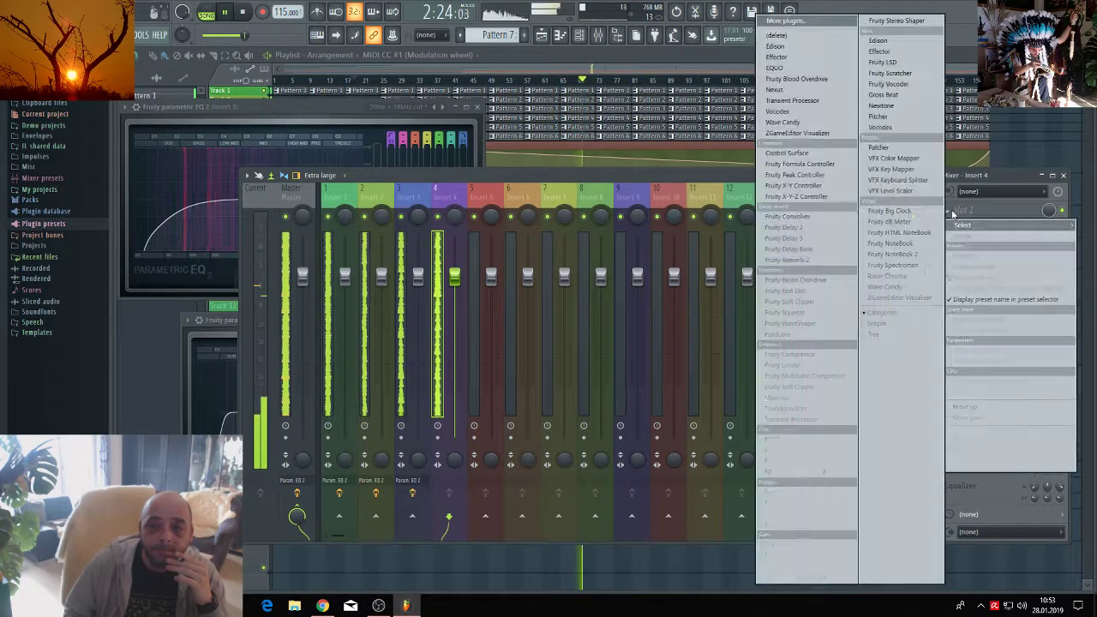
click(798, 473)
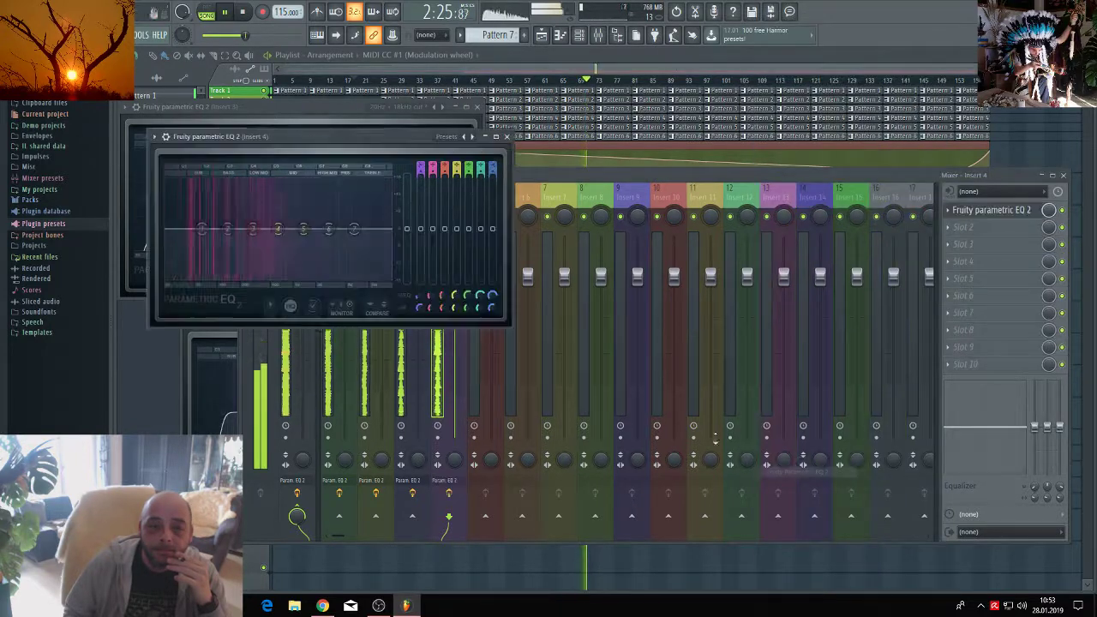
click(472, 137)
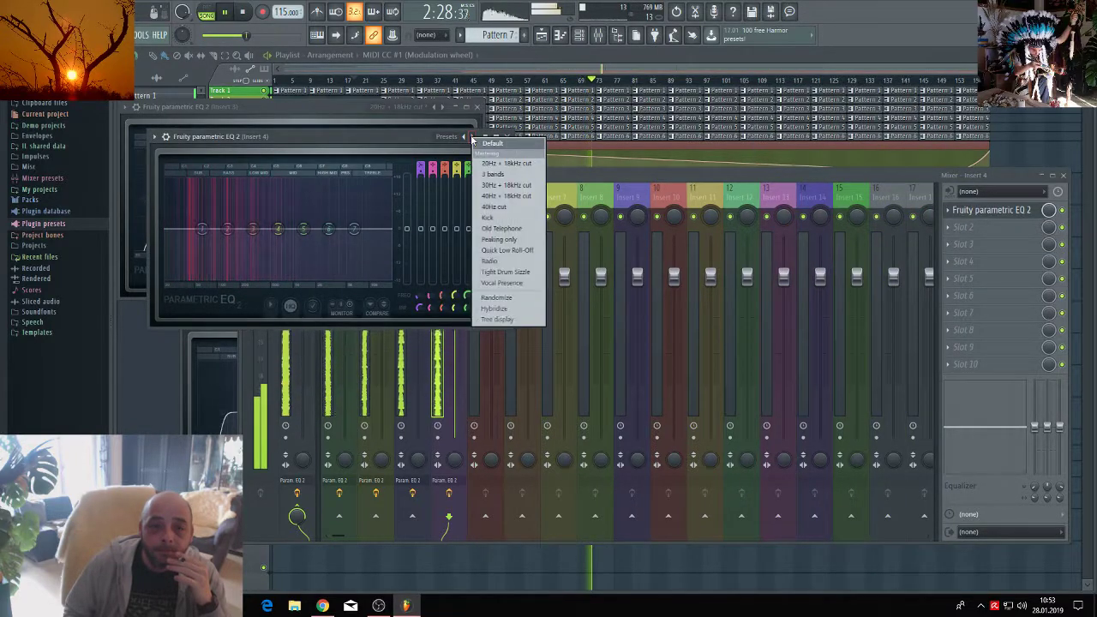
click(503, 184)
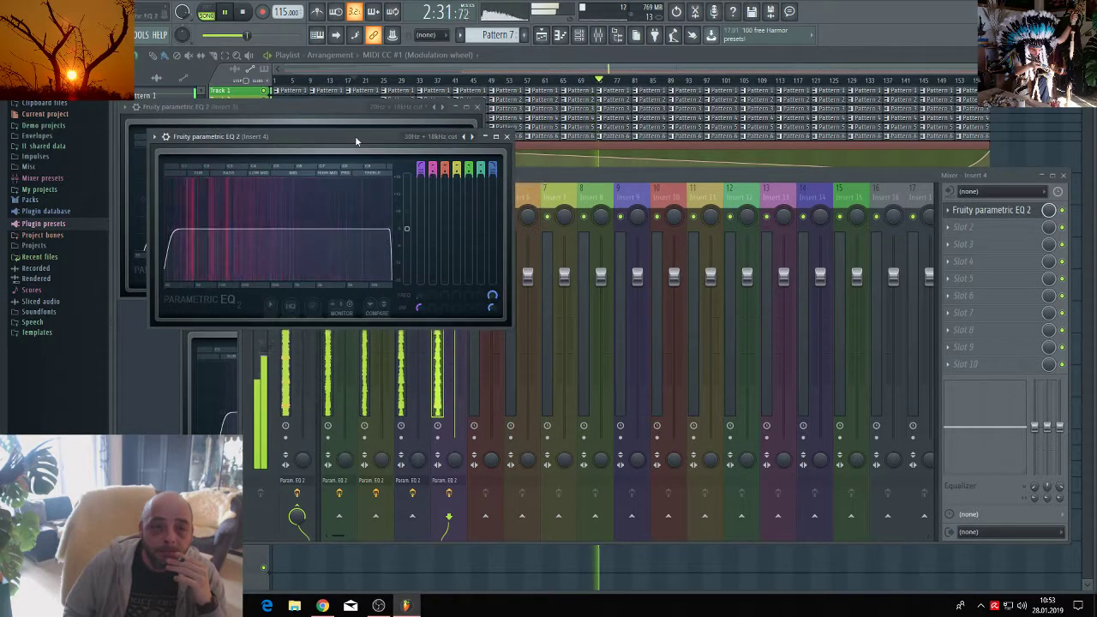
drag(356, 140, 444, 164)
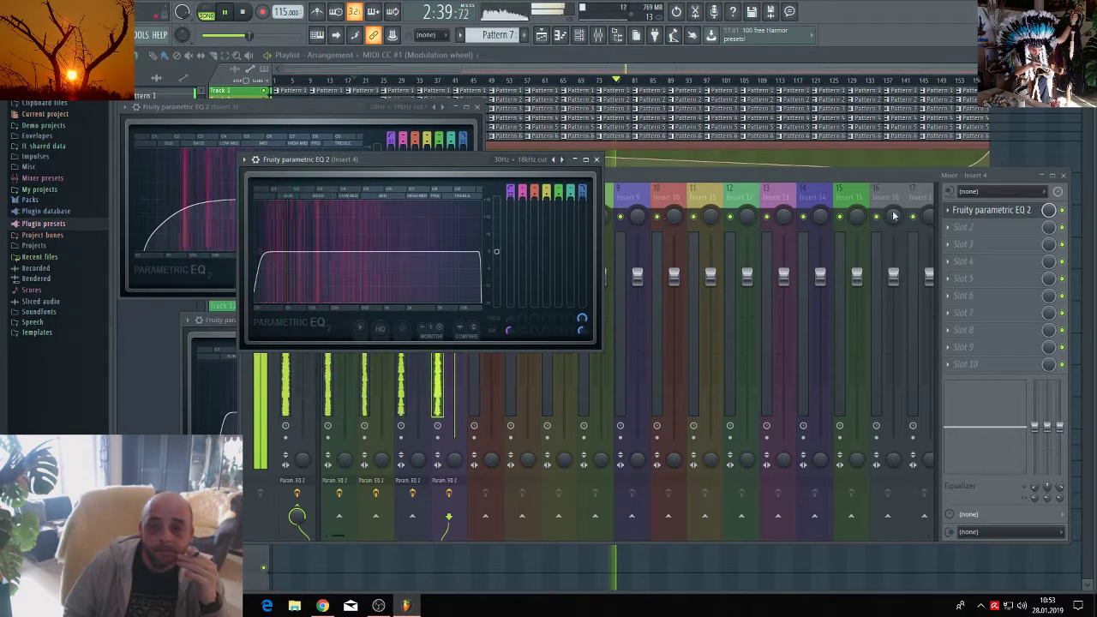
Route the Nexus #3 channel to mixer Insert 5 and add Fruity Parametric EQ 2 to that insert.
click(695, 178)
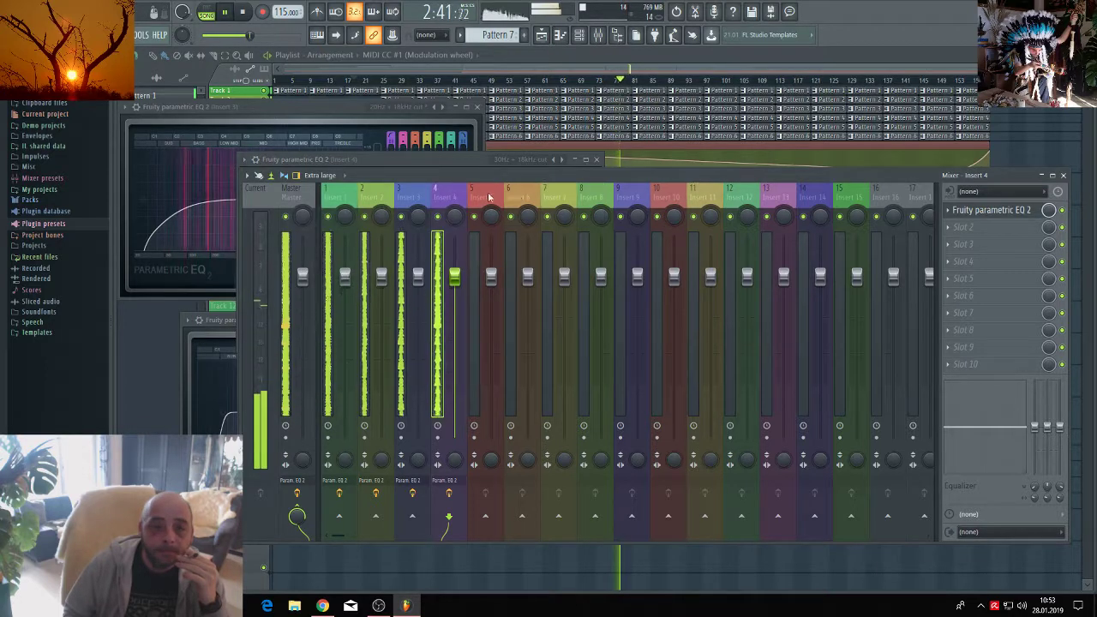
click(579, 35)
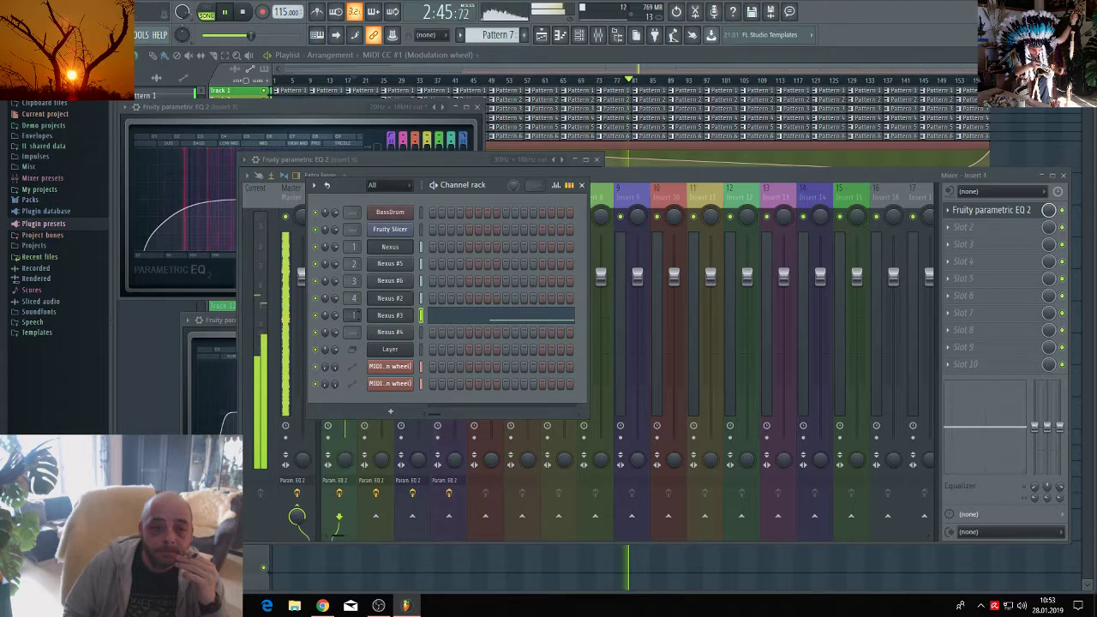
click(522, 517)
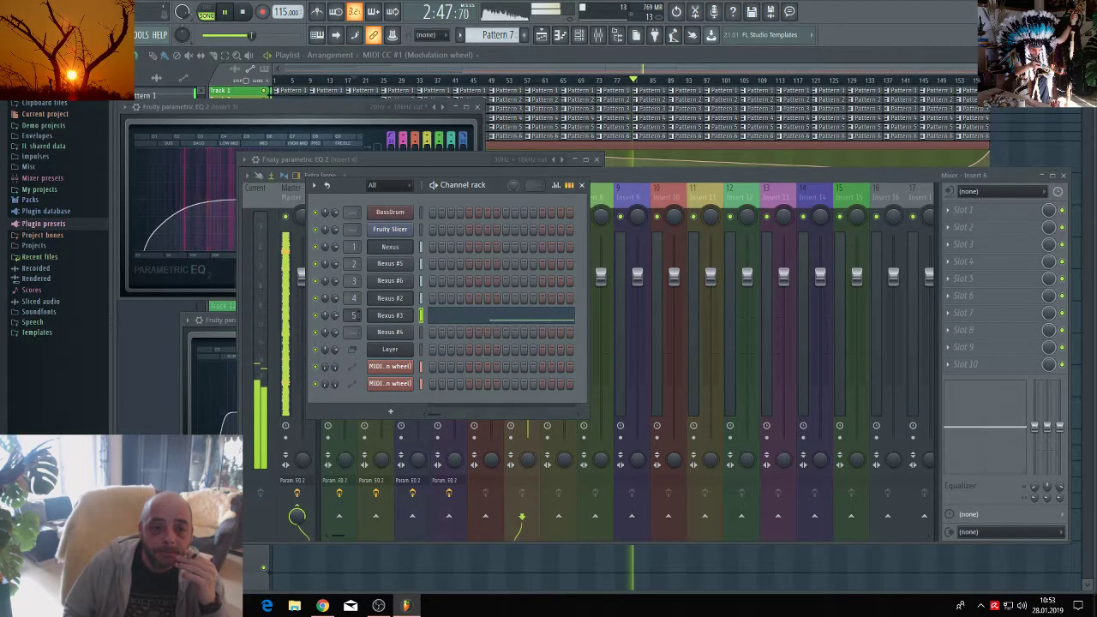
click(581, 184)
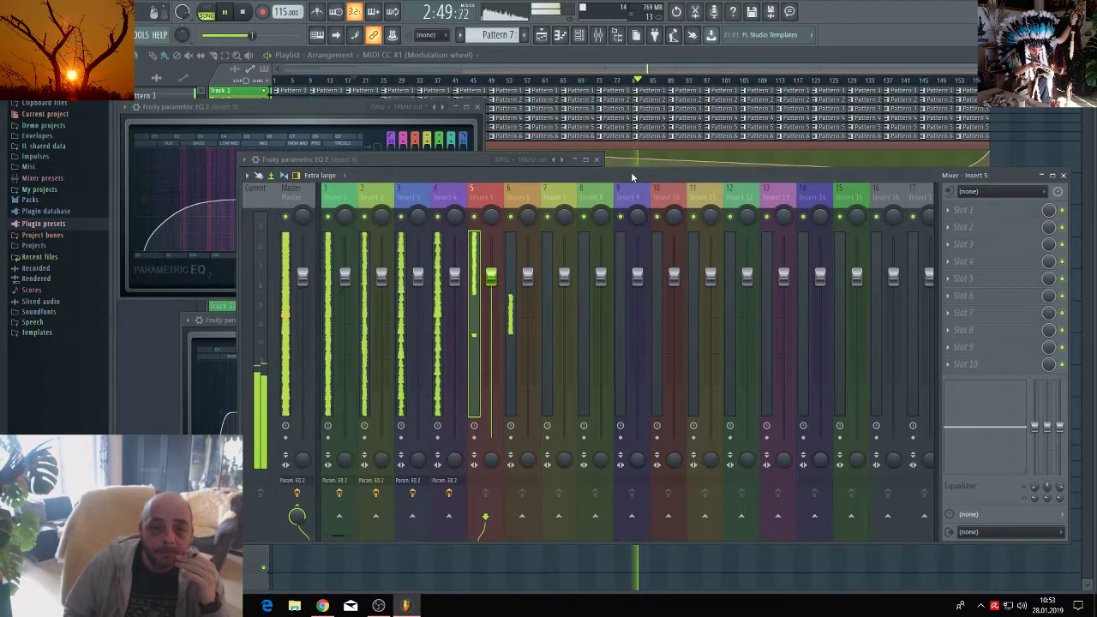
click(963, 210)
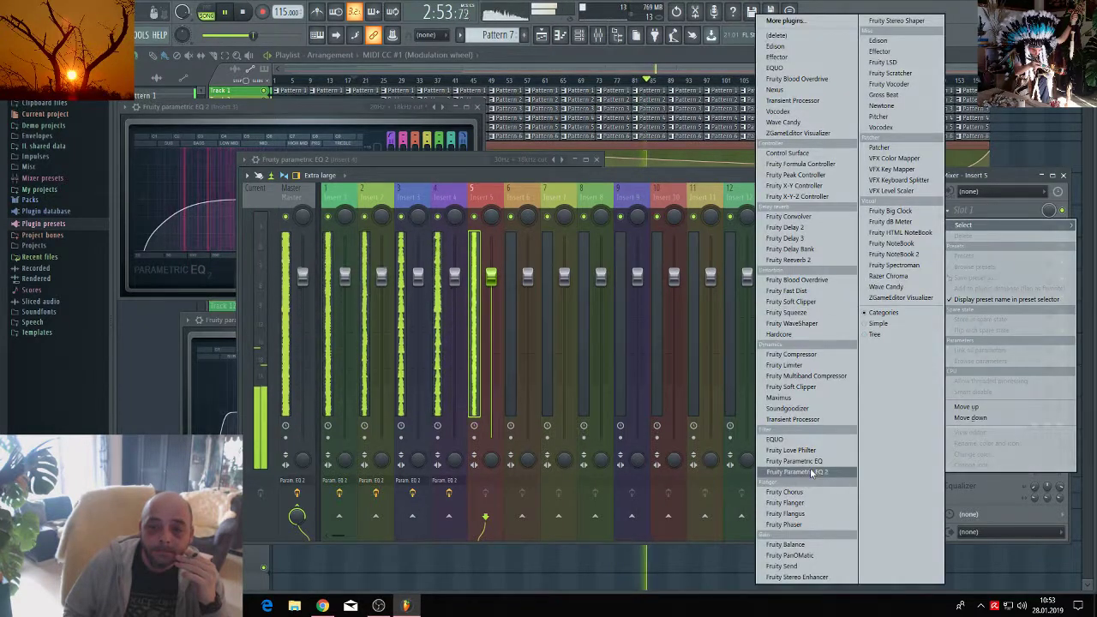
click(795, 472)
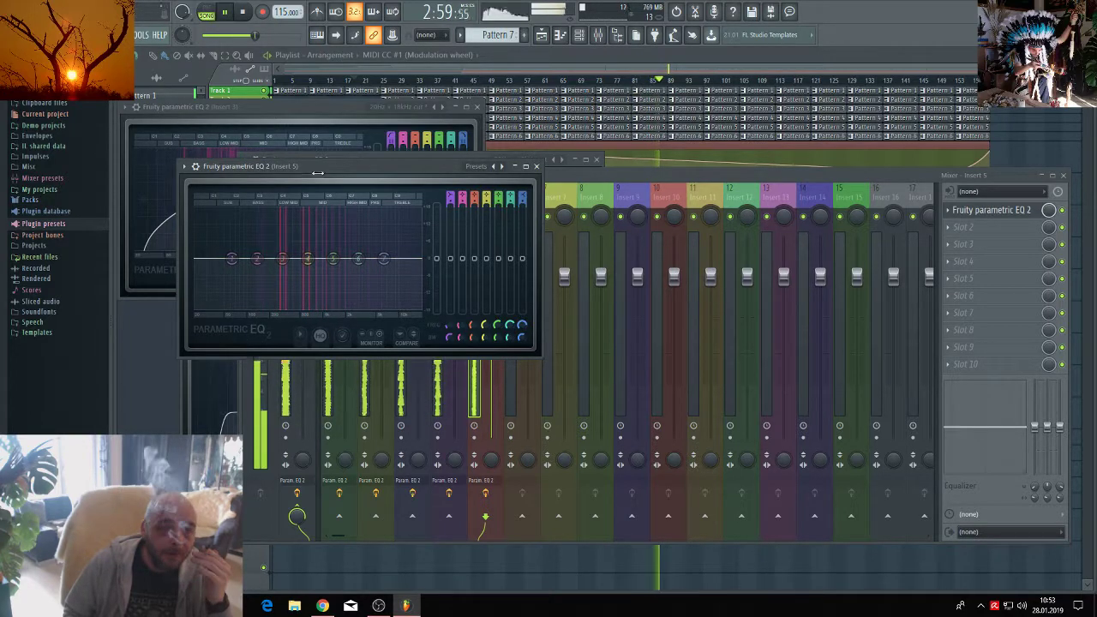
Spread out the EQ windows of Inserts 1, 3, 4 and 5 along the lower part of the mixer.
drag(317, 167, 830, 267)
drag(290, 105, 599, 116)
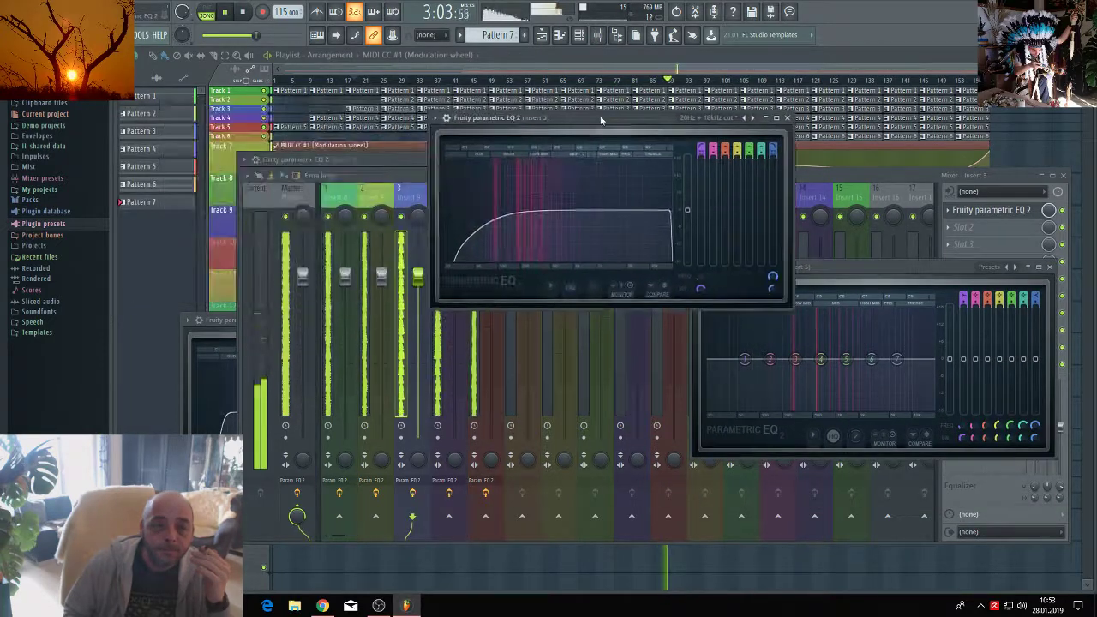
click(219, 322)
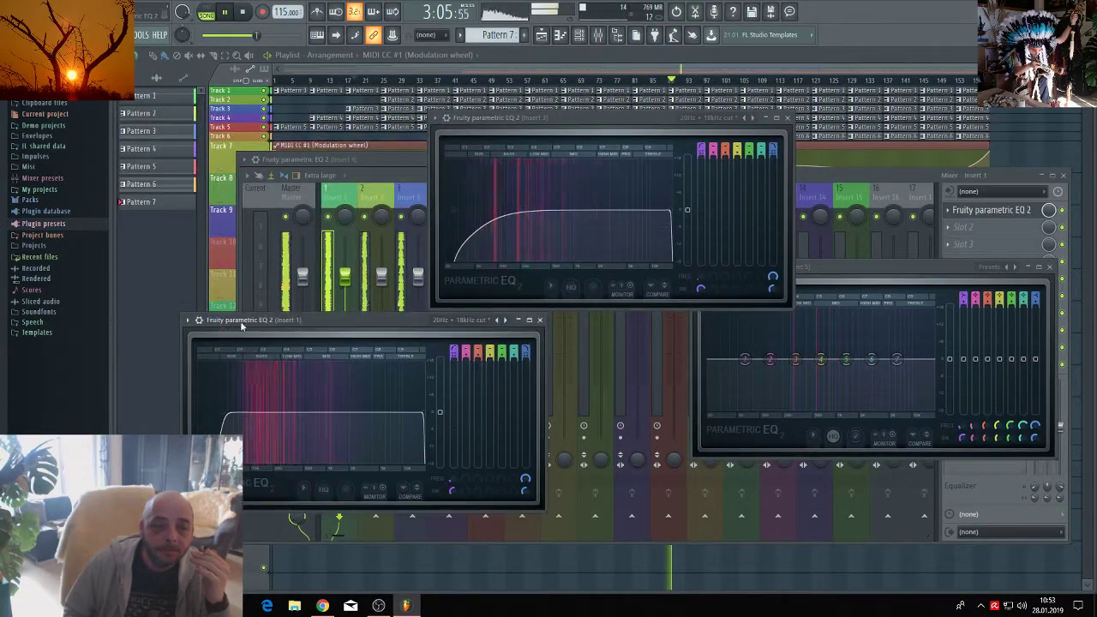
drag(219, 322, 156, 370)
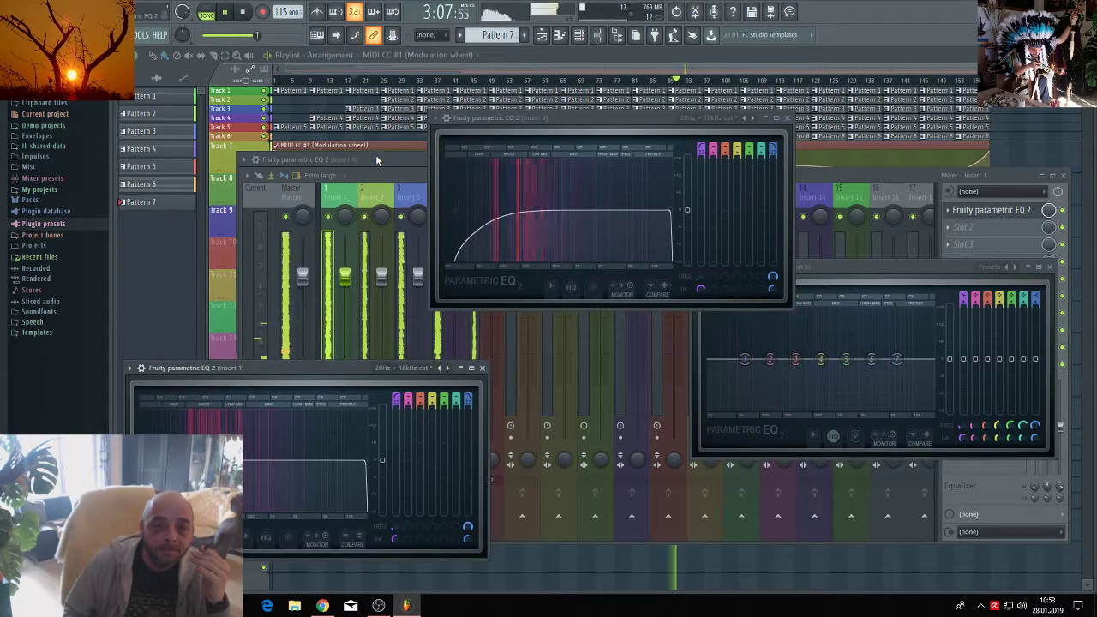
click(375, 156)
drag(391, 191, 657, 400)
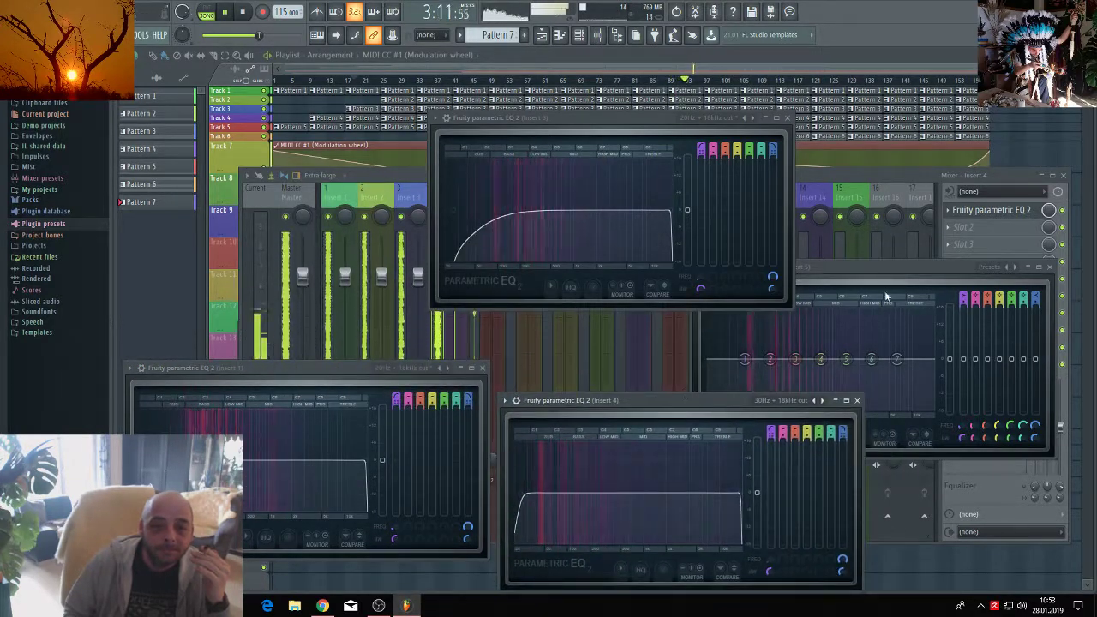
drag(857, 266, 870, 396)
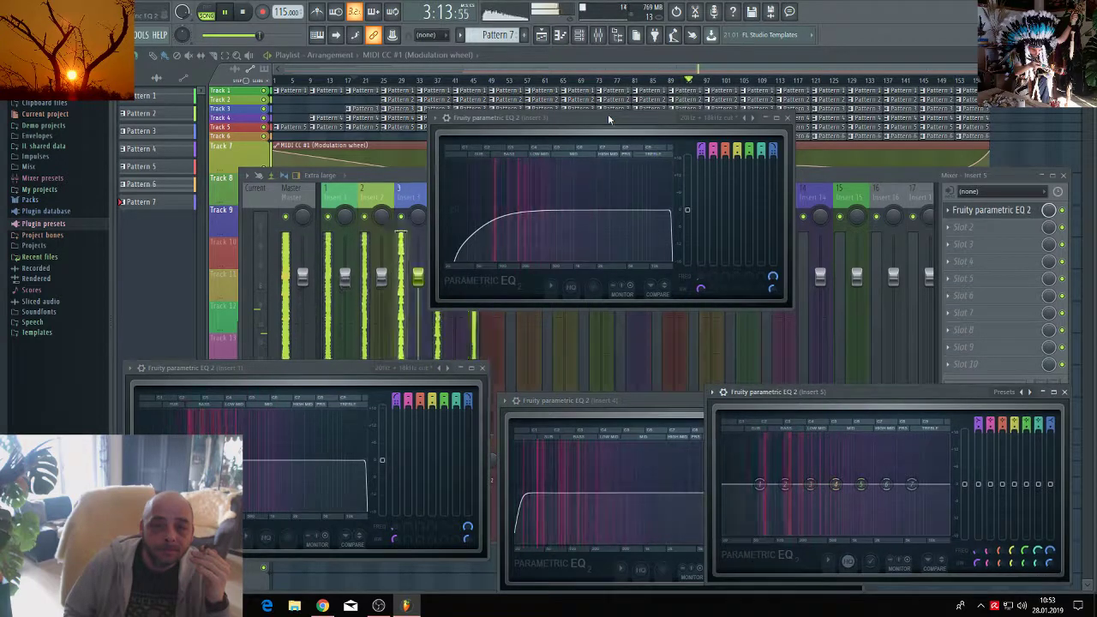
drag(617, 118, 484, 400)
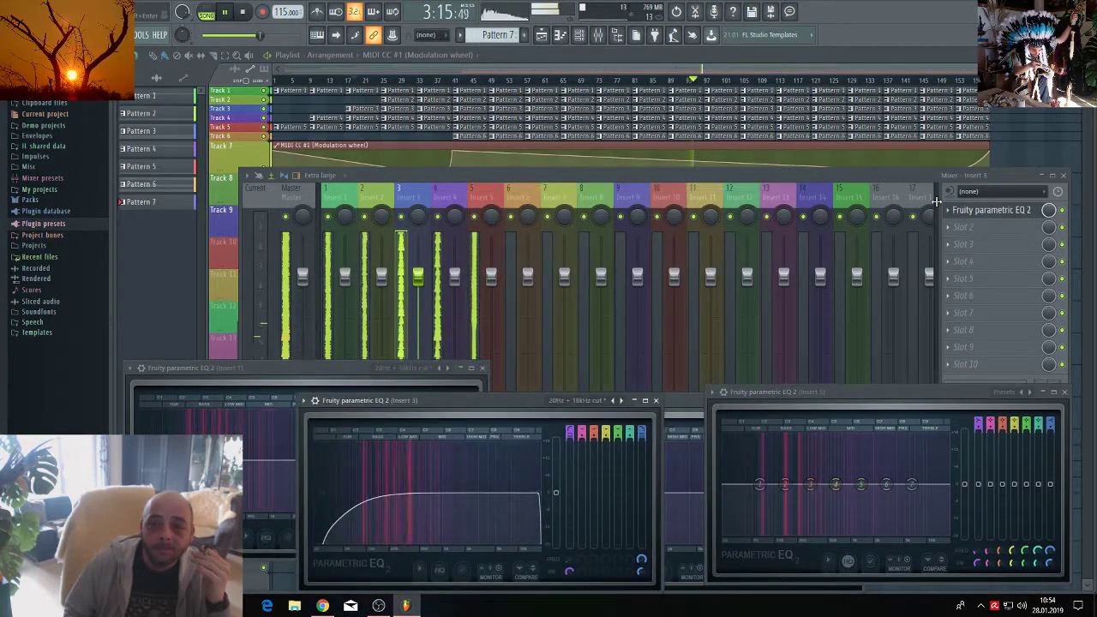
Examine the Master track's Fruity Parametric EQ 2 during playback and return to the unobstructed playlist.
click(449, 180)
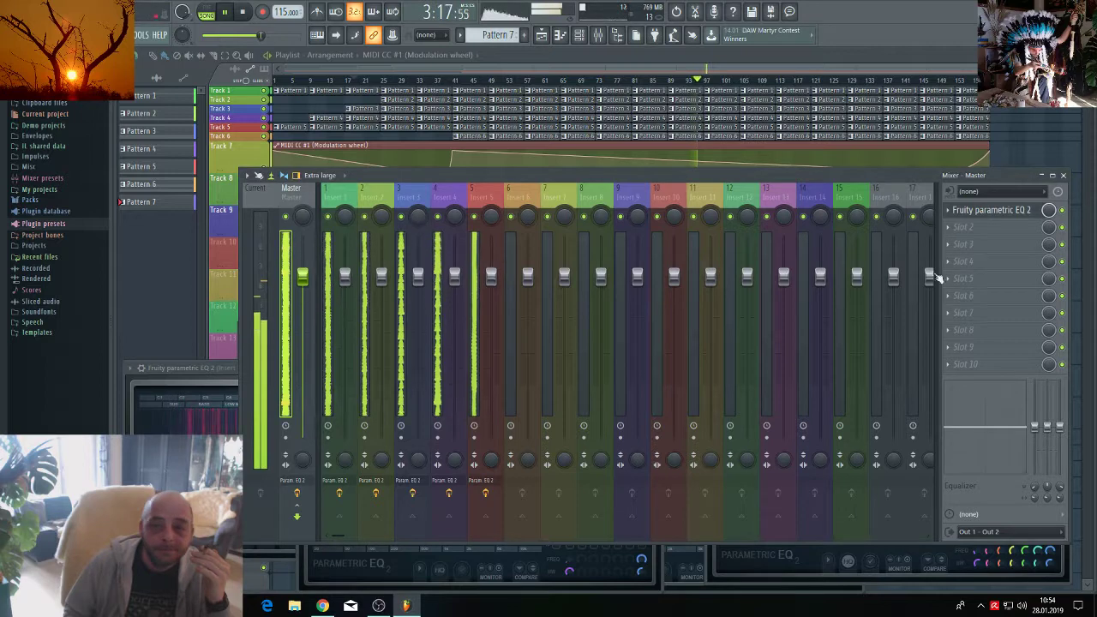
click(977, 212)
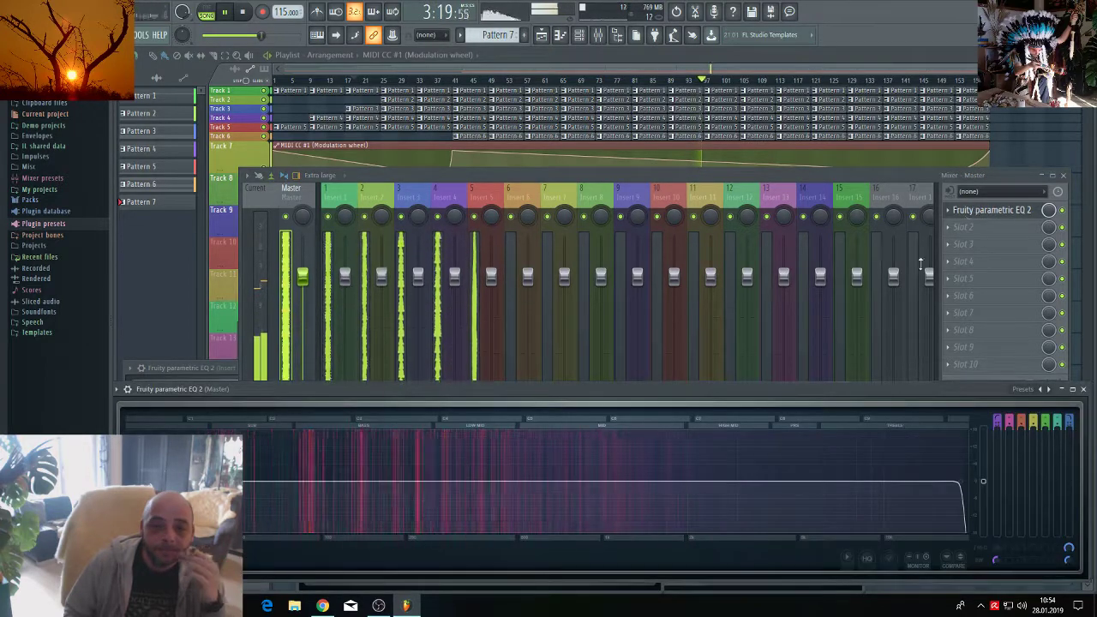
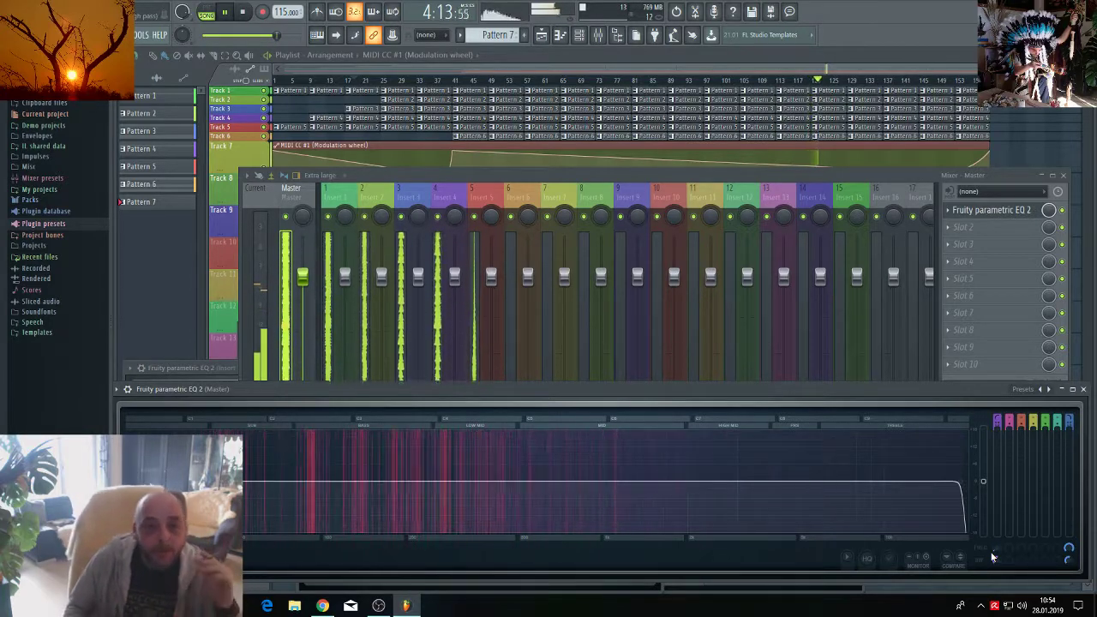
click(518, 68)
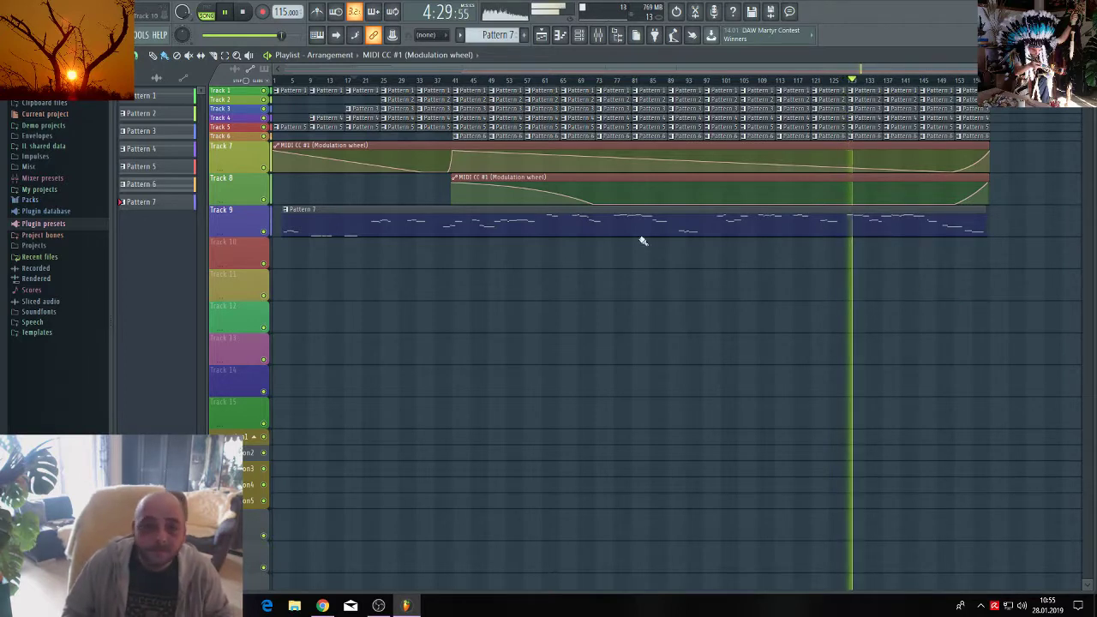
Move the two modulation wheel automation clips onto Track 1 and Track 6, and the Pattern 7 clip onto Track 7.
drag(350, 155, 351, 91)
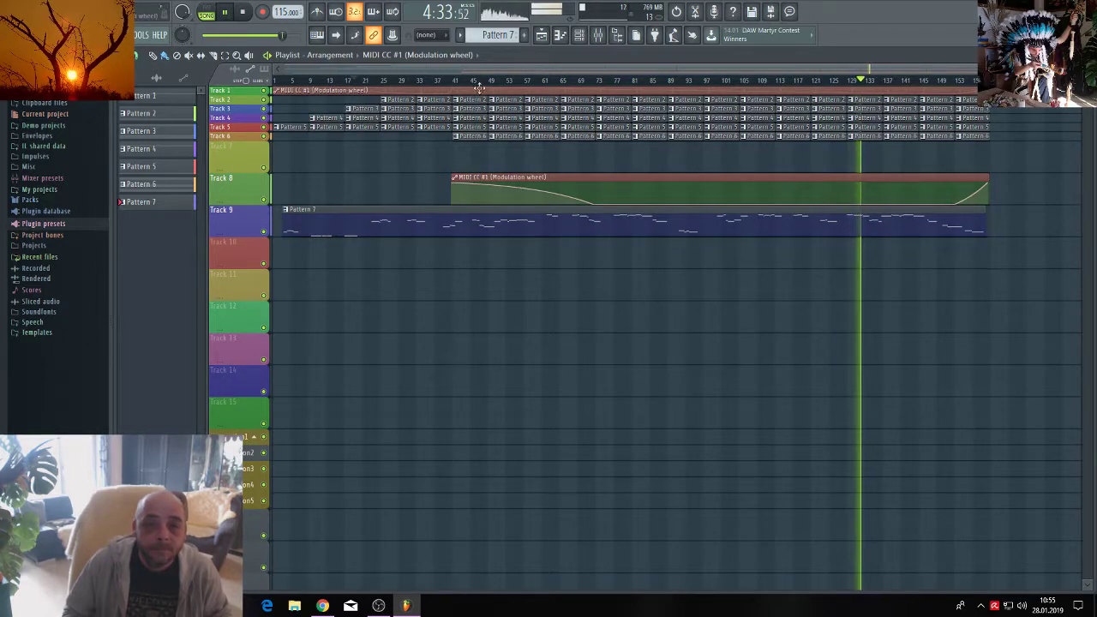
drag(477, 177, 480, 127)
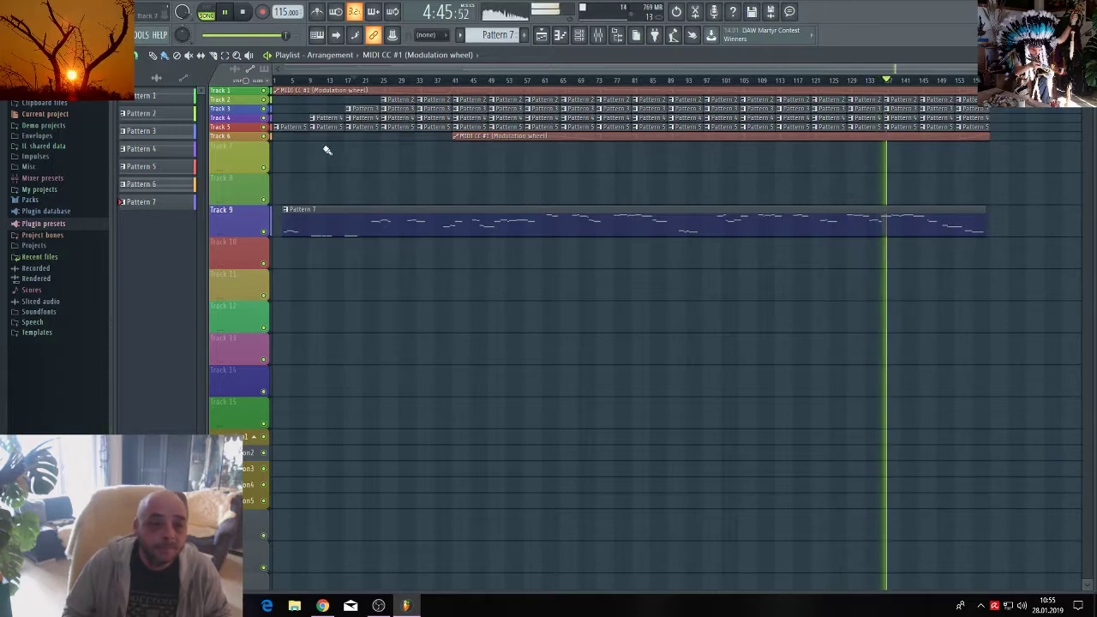
scroll(276, 86, up, 4)
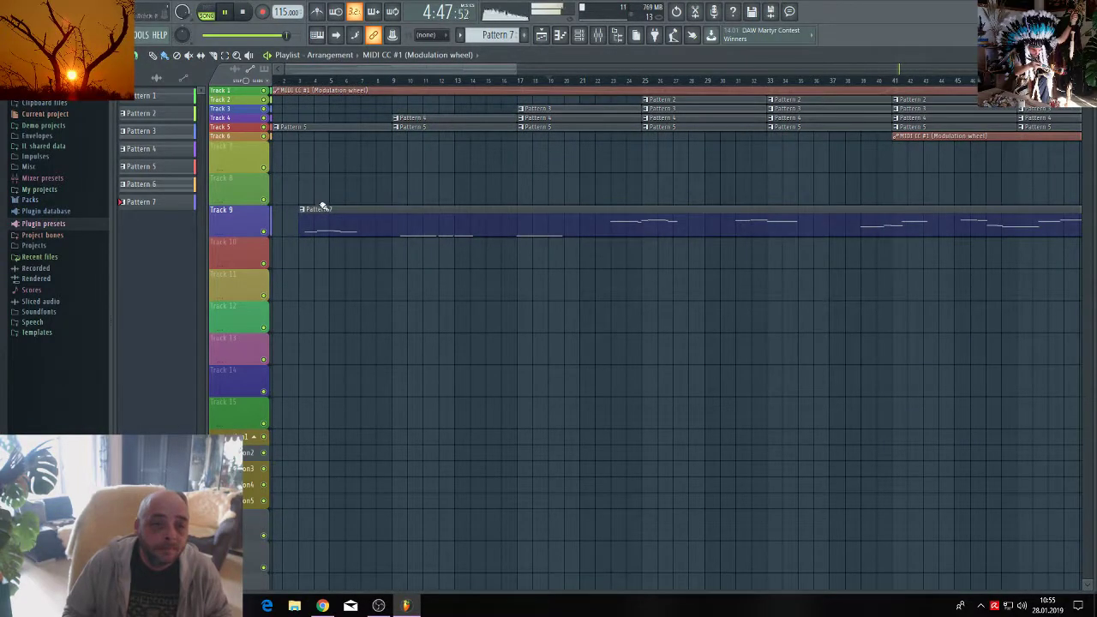
drag(317, 211, 319, 142)
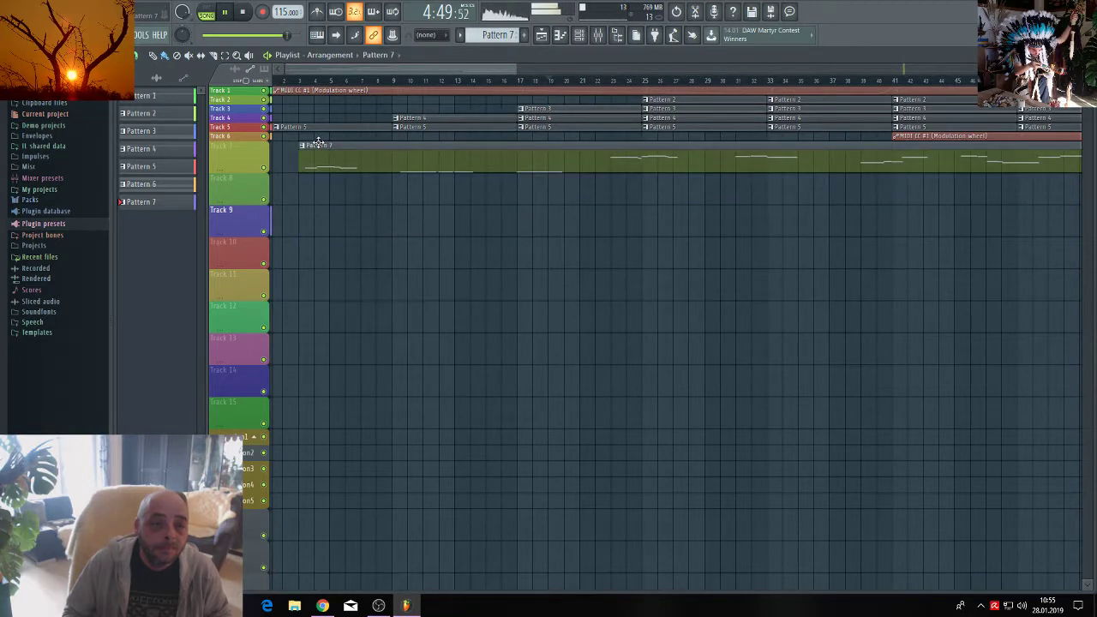
Select all the clips on Tracks 1 to 7 across the whole arrangement.
drag(515, 66, 1093, 420)
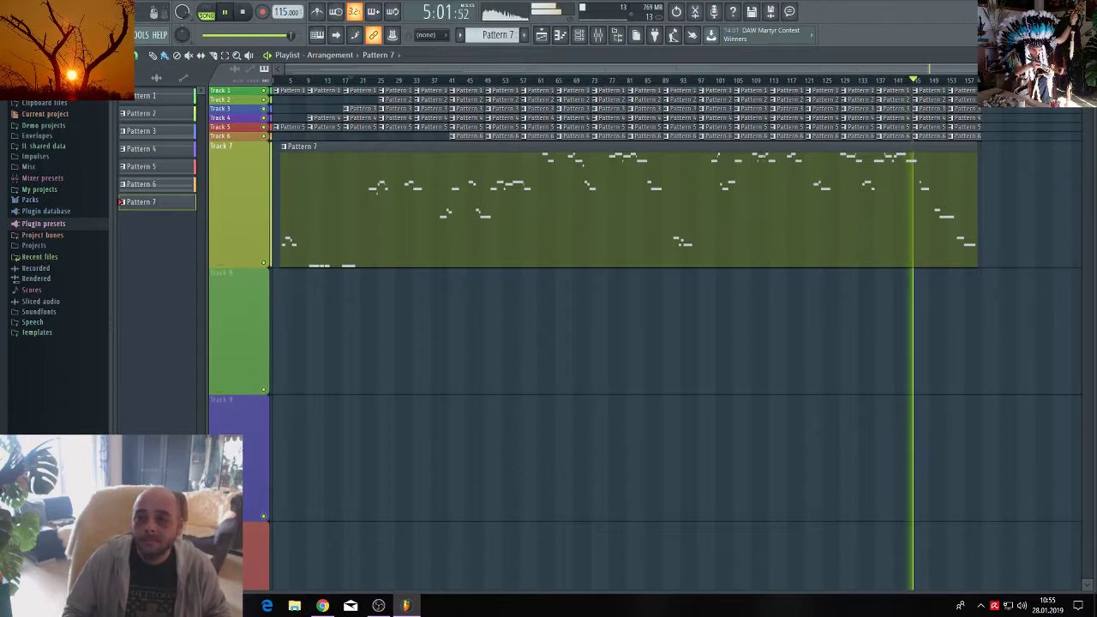
scroll(1024, 139, down, 3)
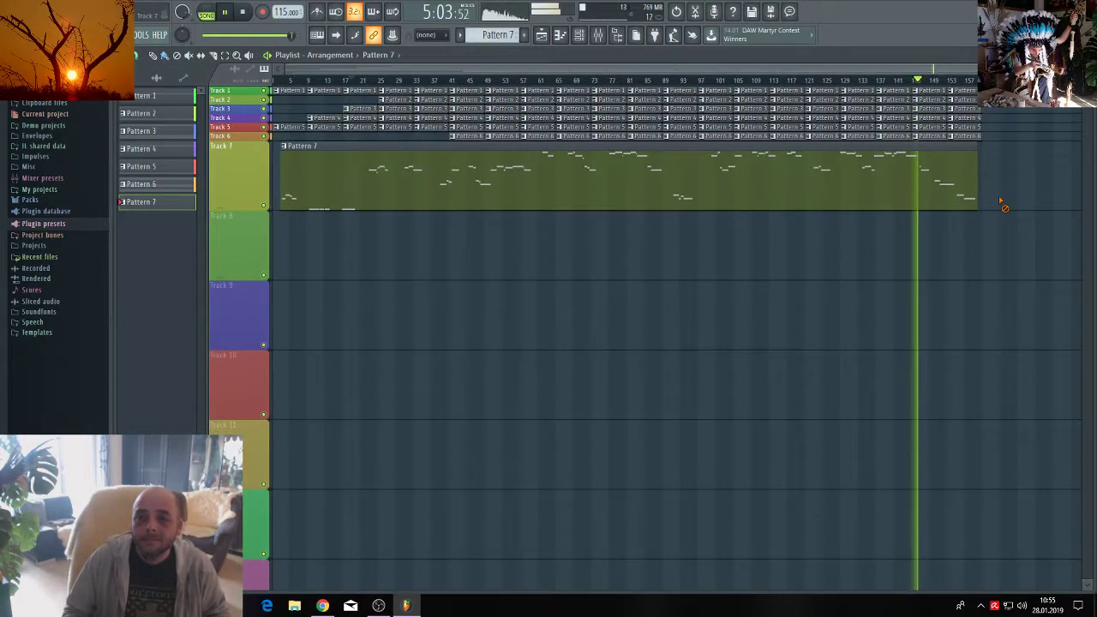
drag(1004, 347, 255, 150)
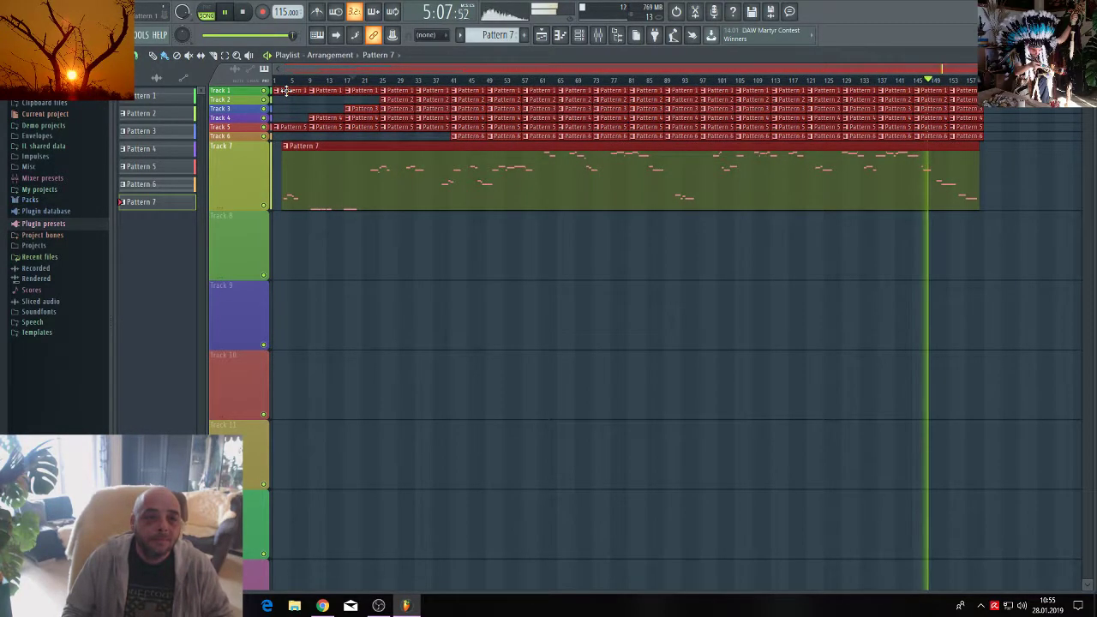
Duplicate the whole arrangement on Tracks 1 to 7 and place the copy directly after the original, starting at bar 161.
drag(279, 92, 997, 156)
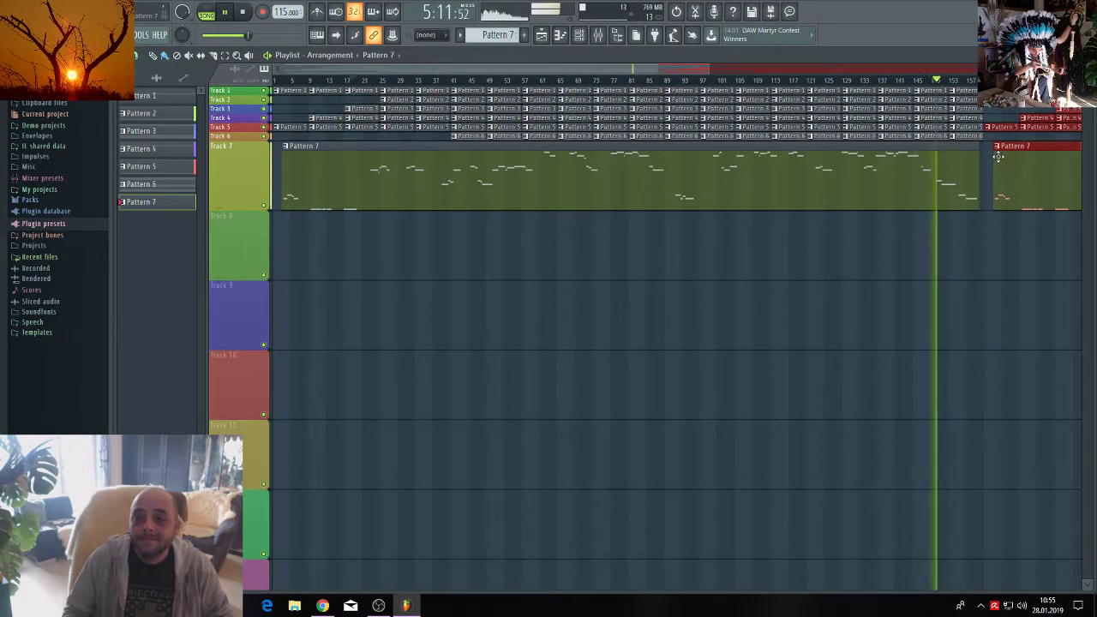
scroll(985, 257, up, 5)
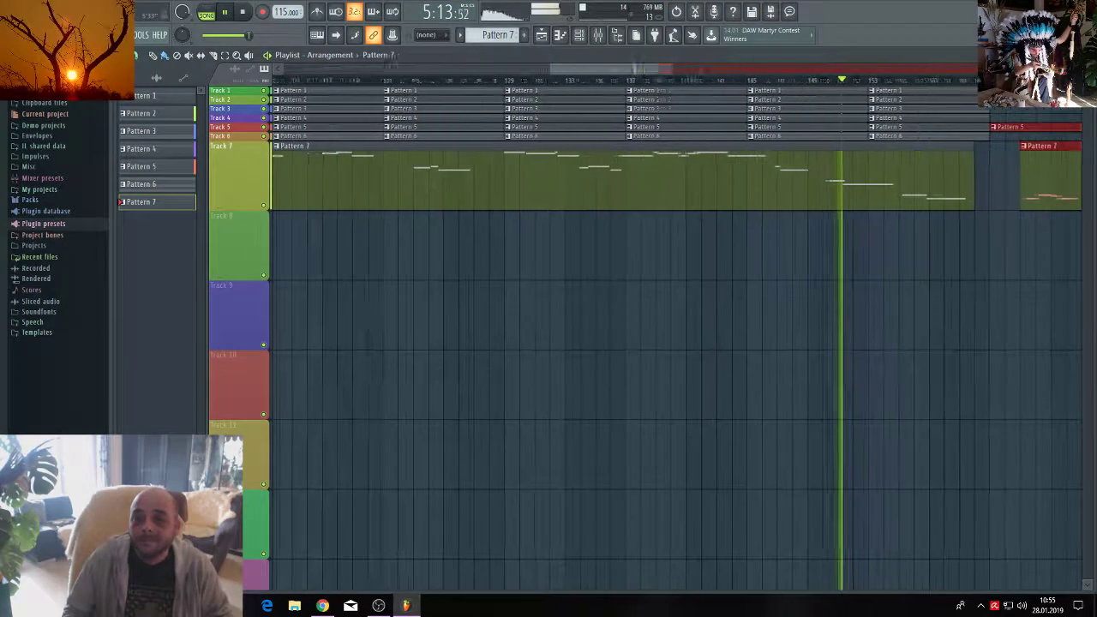
drag(652, 66, 692, 69)
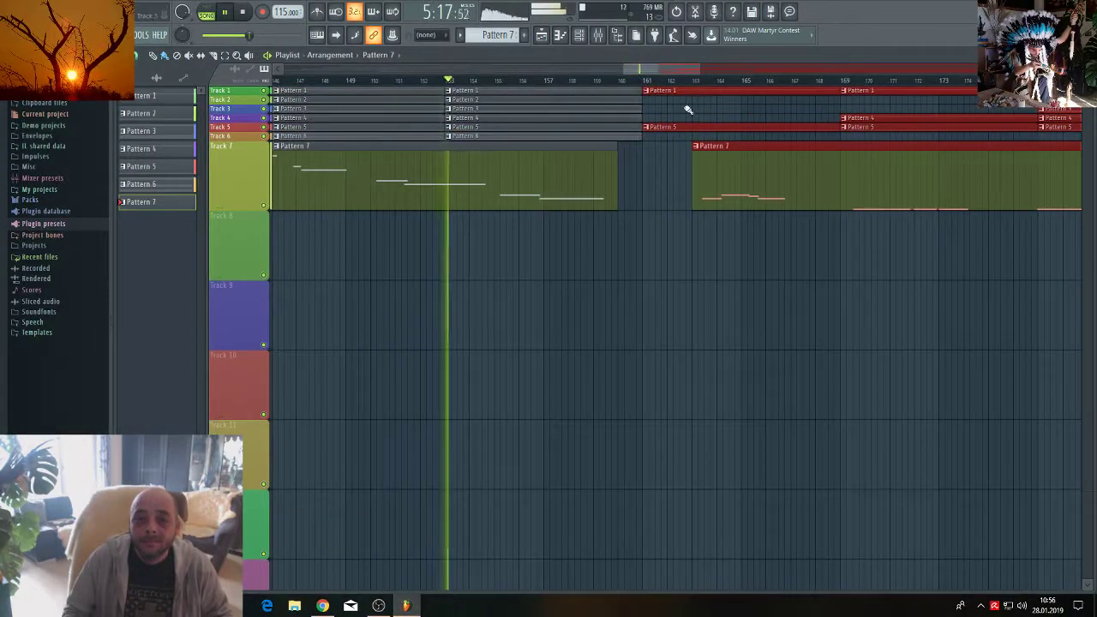
Add a Pattern 4 clip on Track 4 at bar 161 and a Pattern 2 clip on Track 2 at bar 177.
click(864, 118)
click(658, 118)
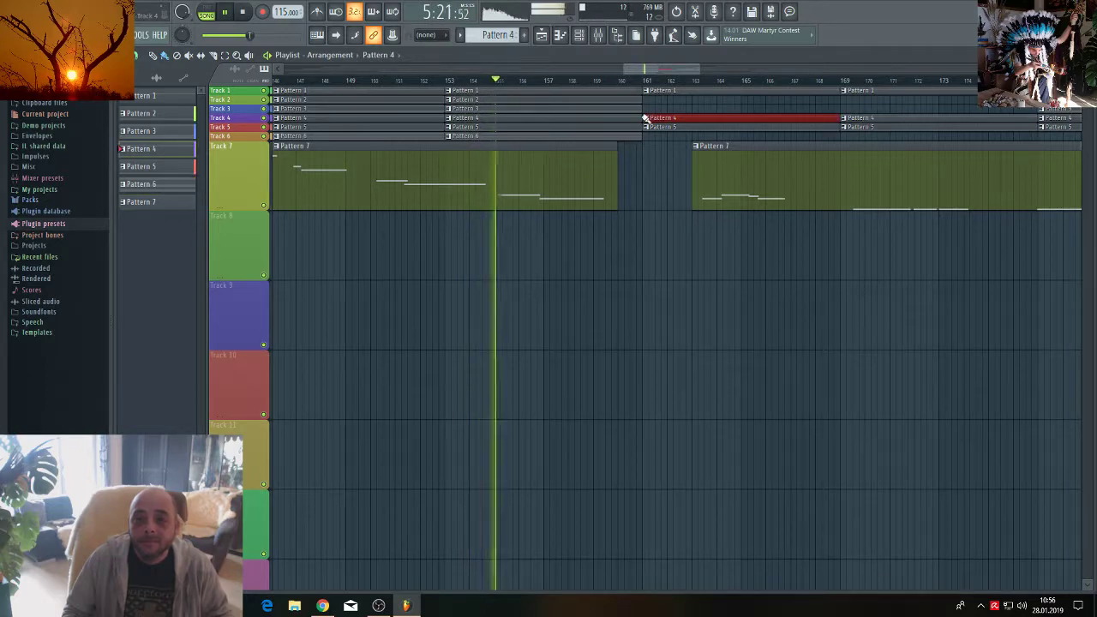
drag(664, 69, 702, 72)
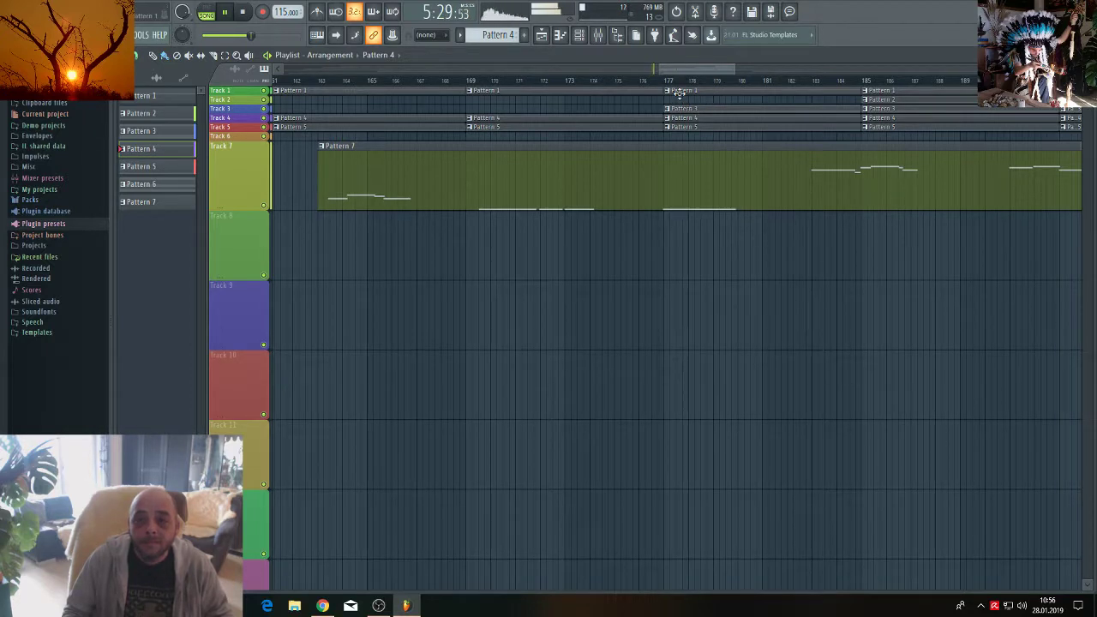
click(678, 92)
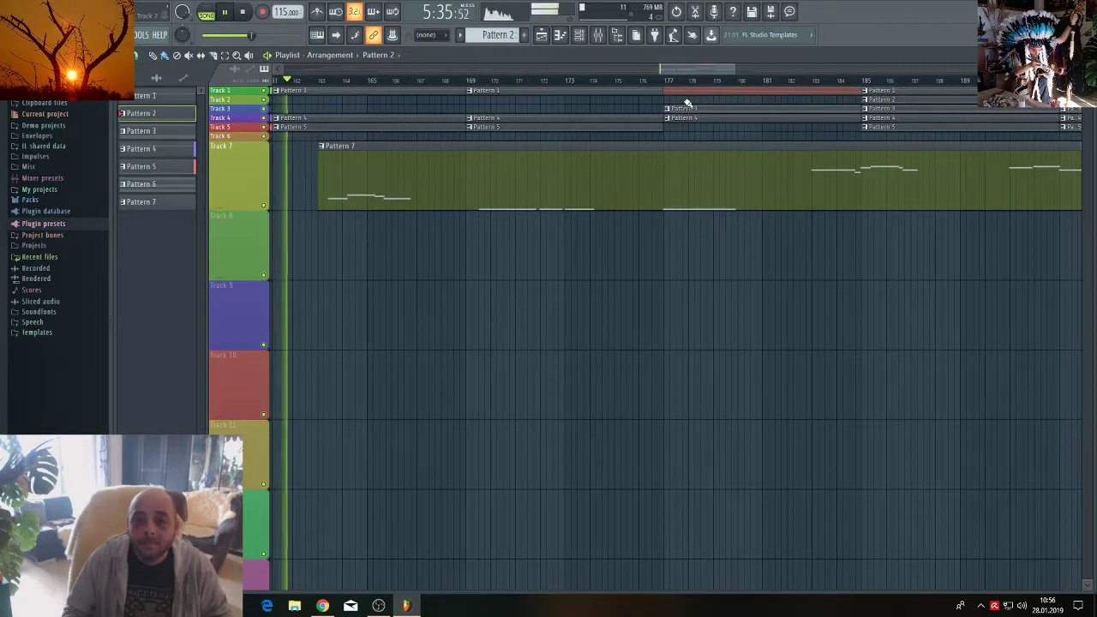
scroll(664, 68, up, 2)
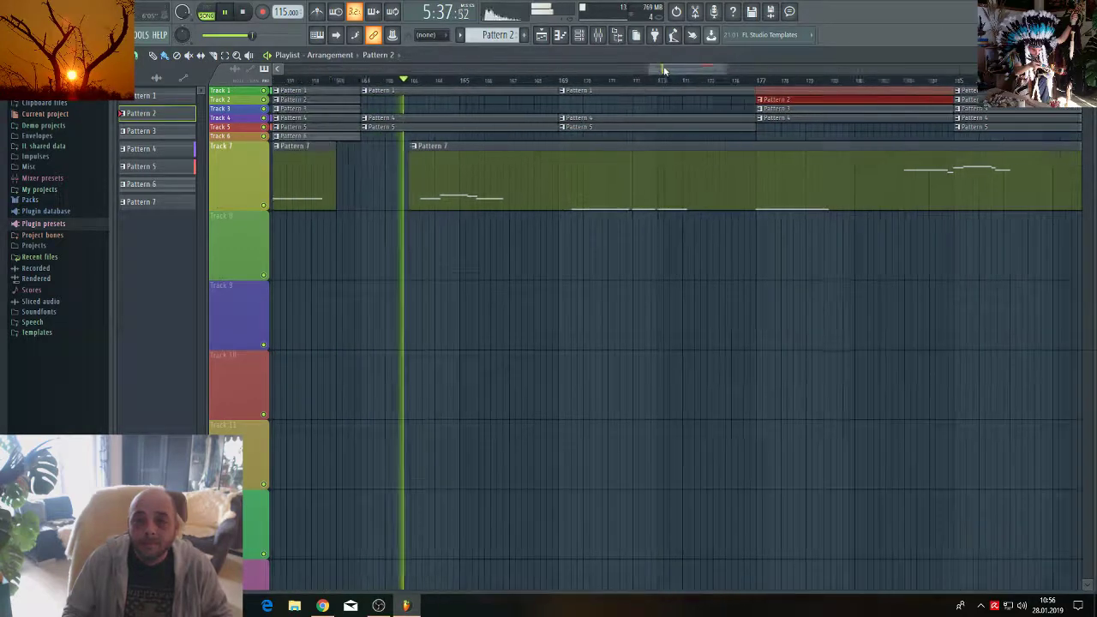
scroll(685, 68, up, 7)
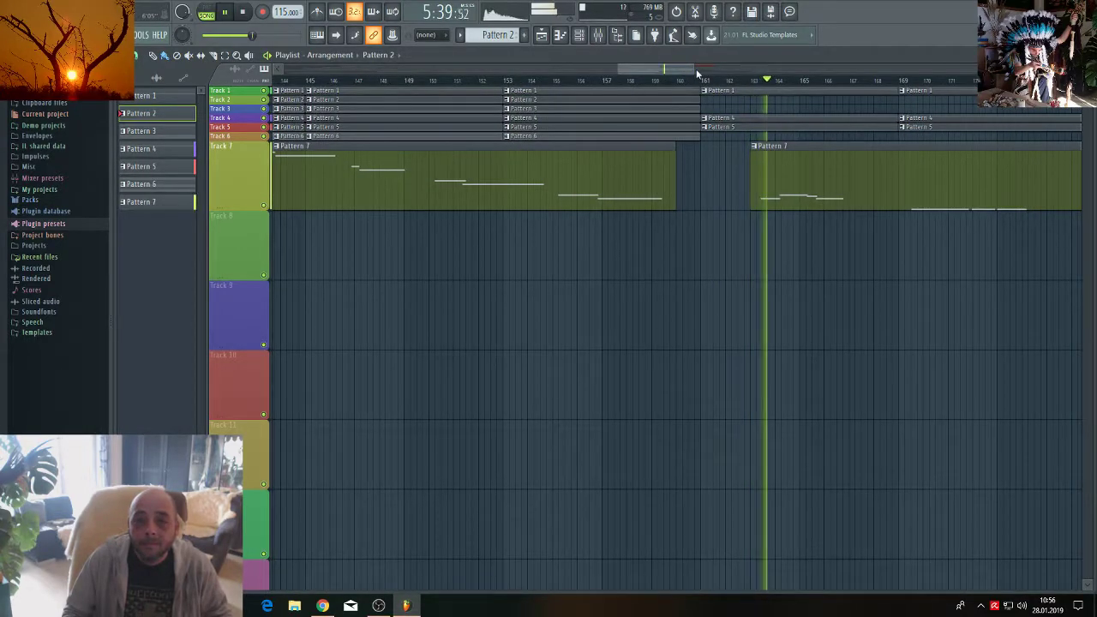
drag(695, 70, 976, 70)
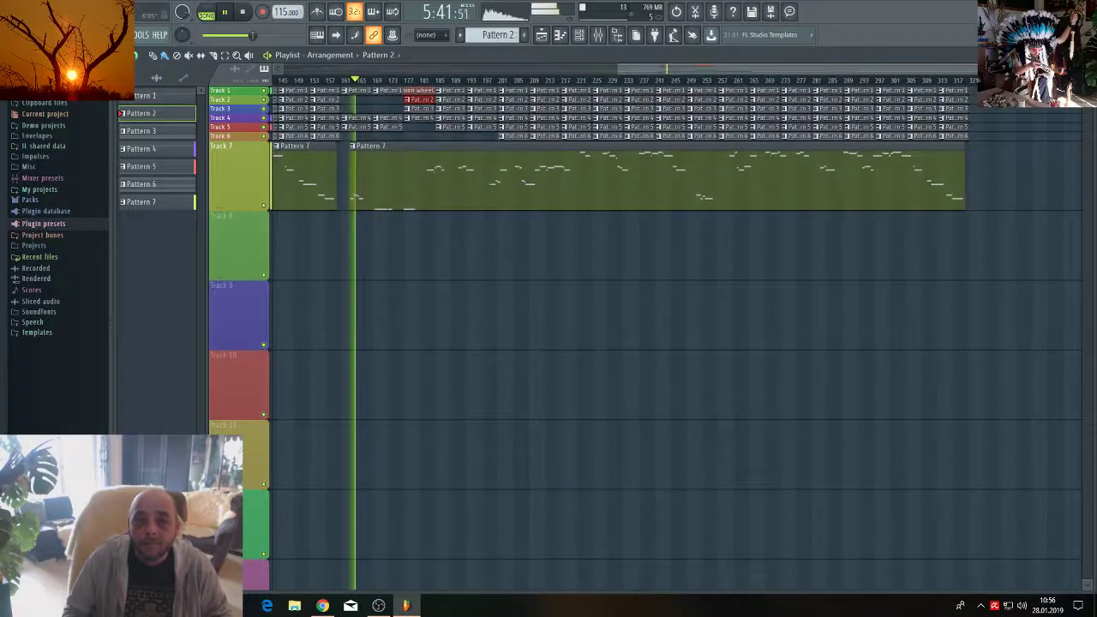
drag(617, 69, 283, 69)
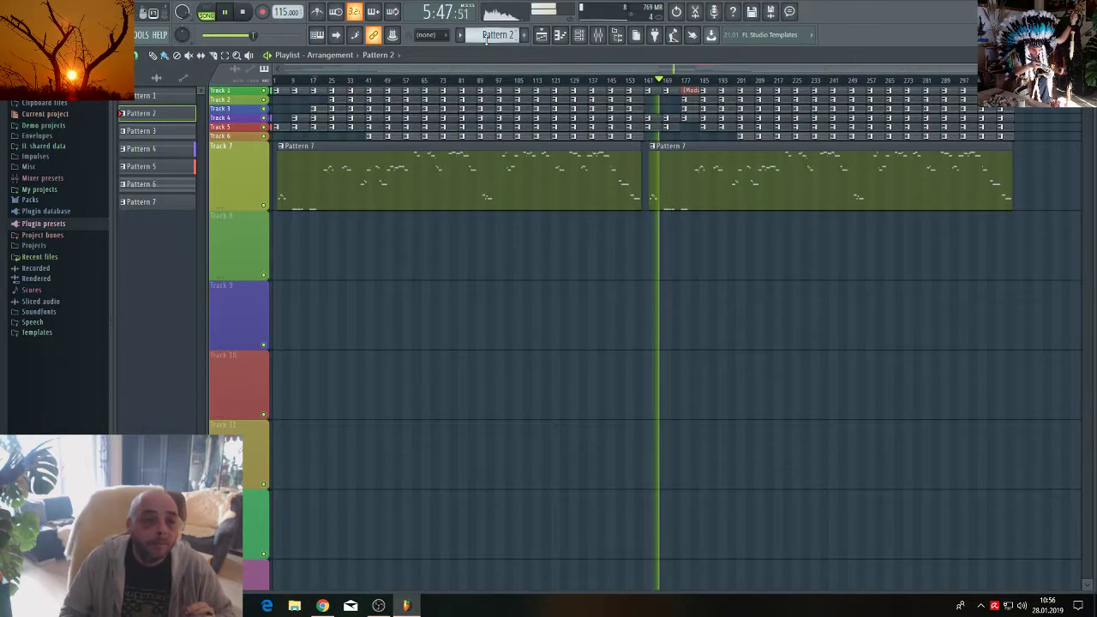
Switch to the empty Pattern 8 and route the Nexus #4 channel to mixer track 6.
scroll(488, 37, down, 5)
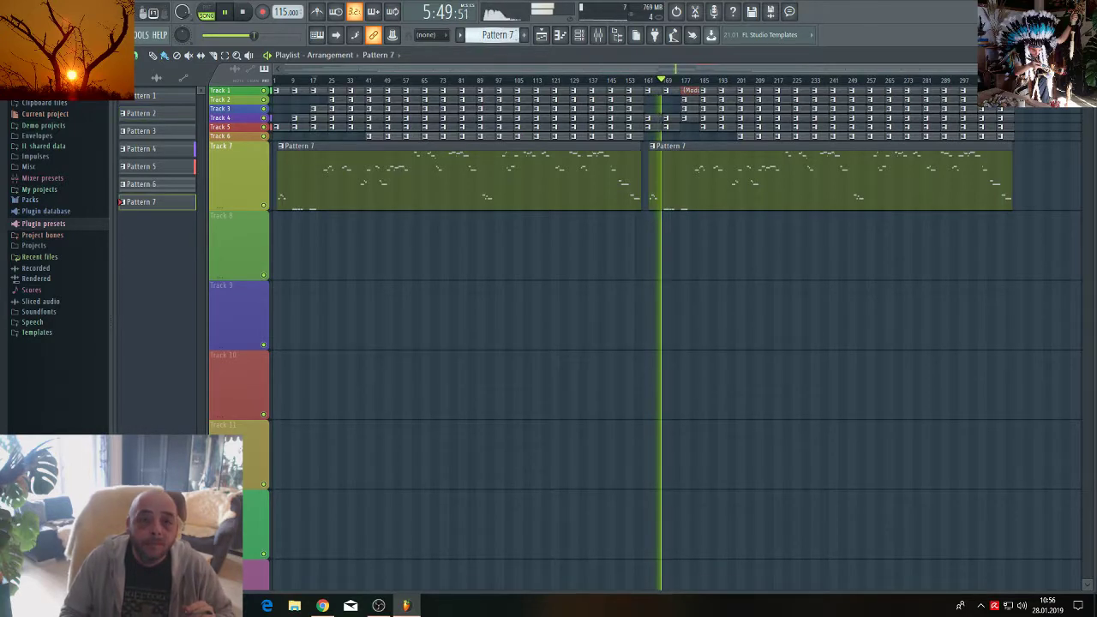
scroll(492, 34, down, 1)
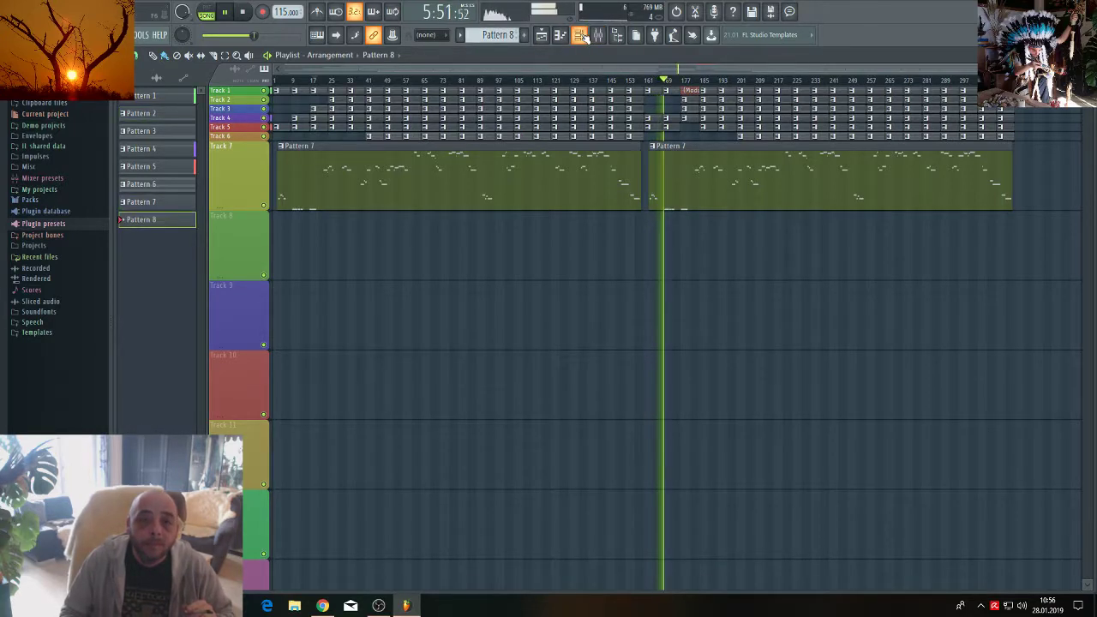
click(580, 34)
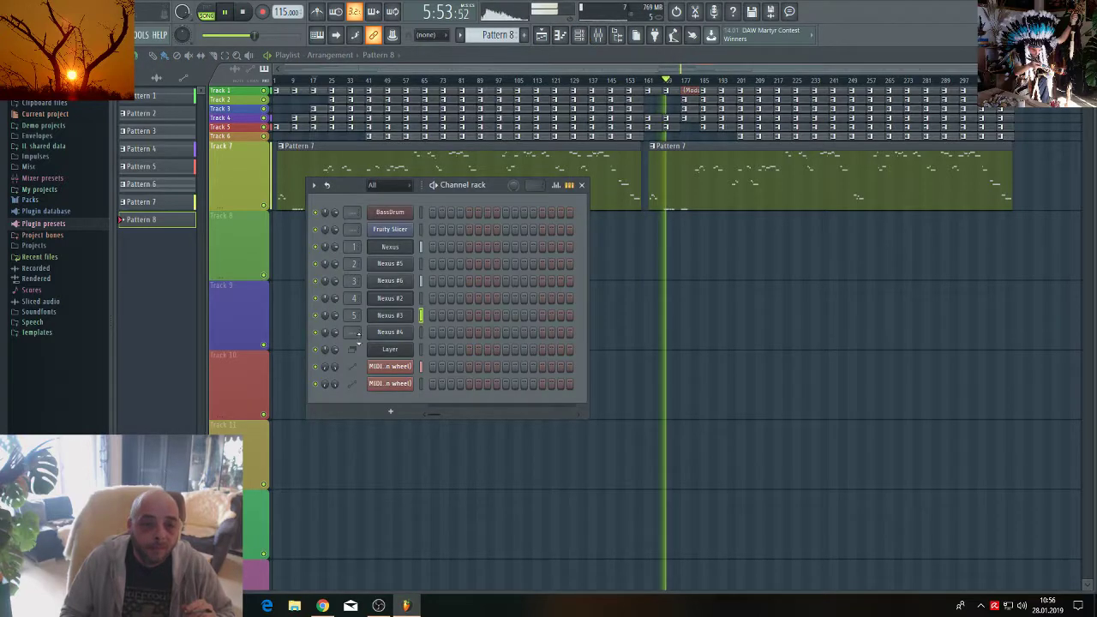
drag(358, 340, 357, 325)
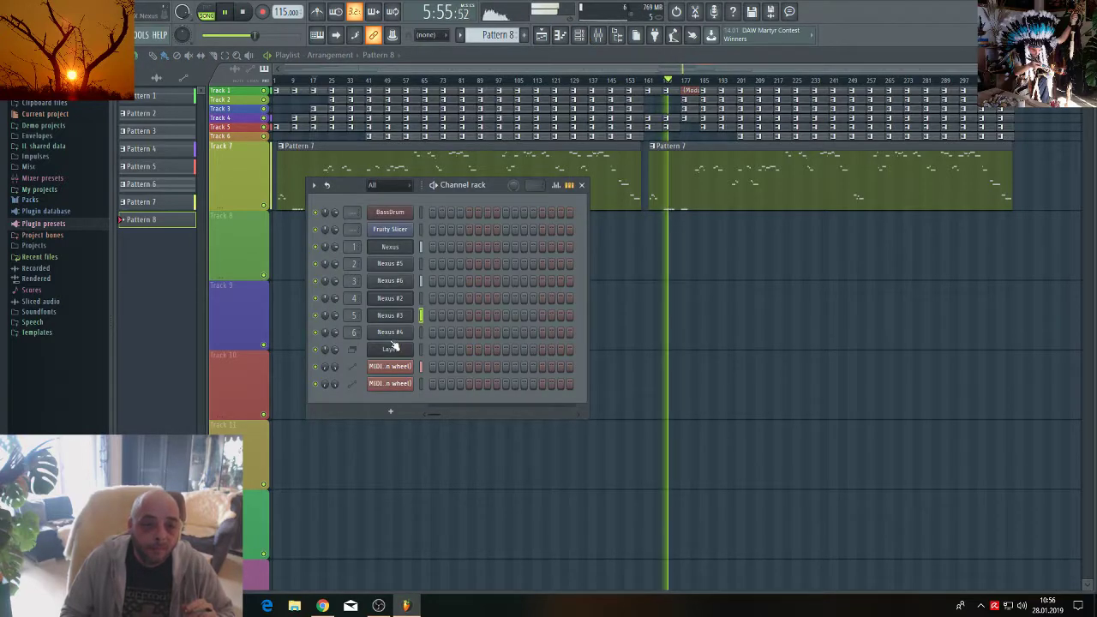
Clone the Nexus #4 channel to get another Nexus instrument.
click(394, 334)
right_click(401, 332)
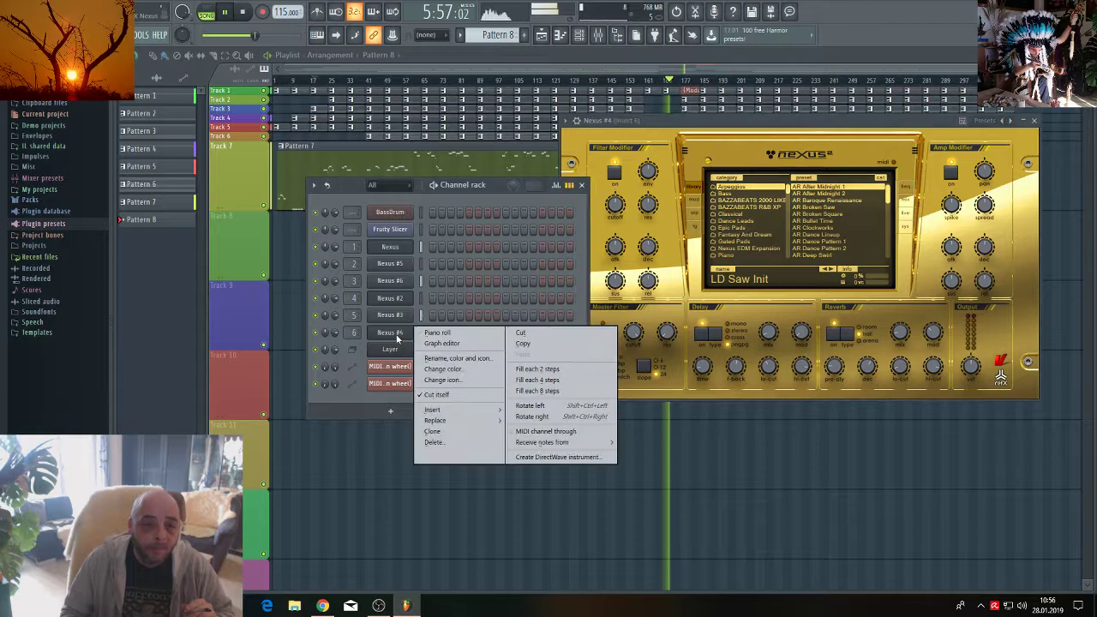
click(435, 431)
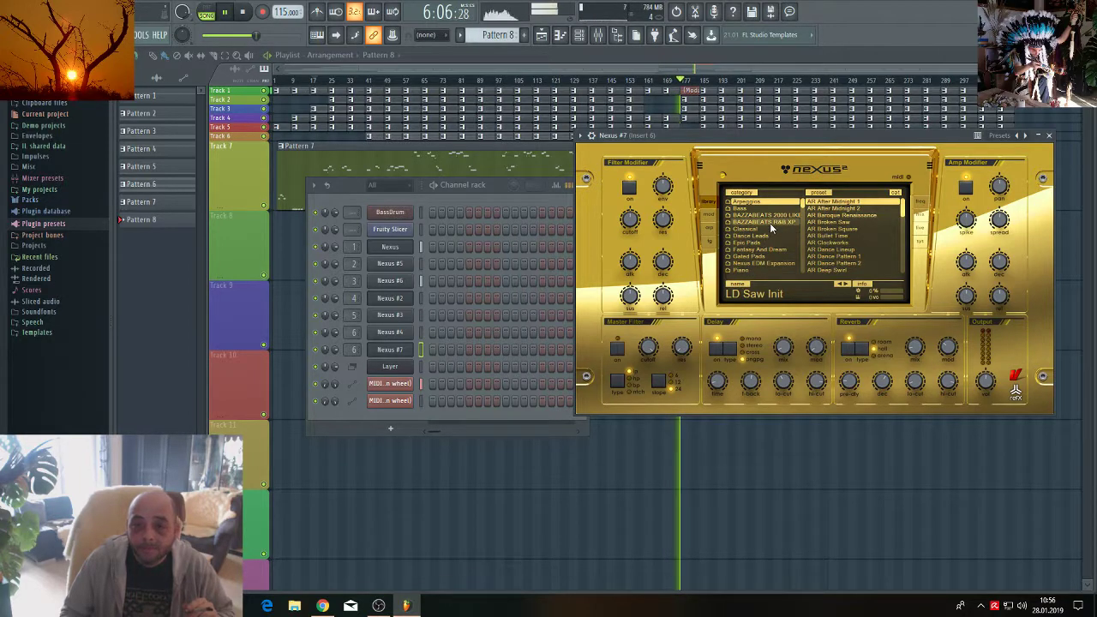
Try the Fantasy And Dream presets SY Arabian Nights 1, SY Carribean Dream and SY All oldschool together in Nexus #7.
click(768, 249)
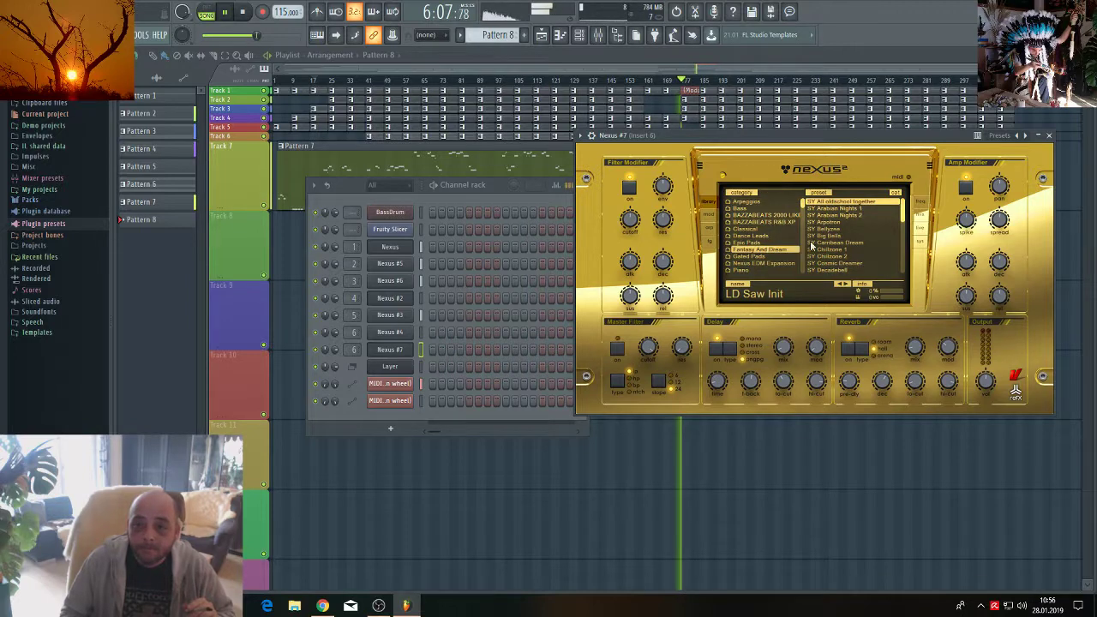
click(853, 208)
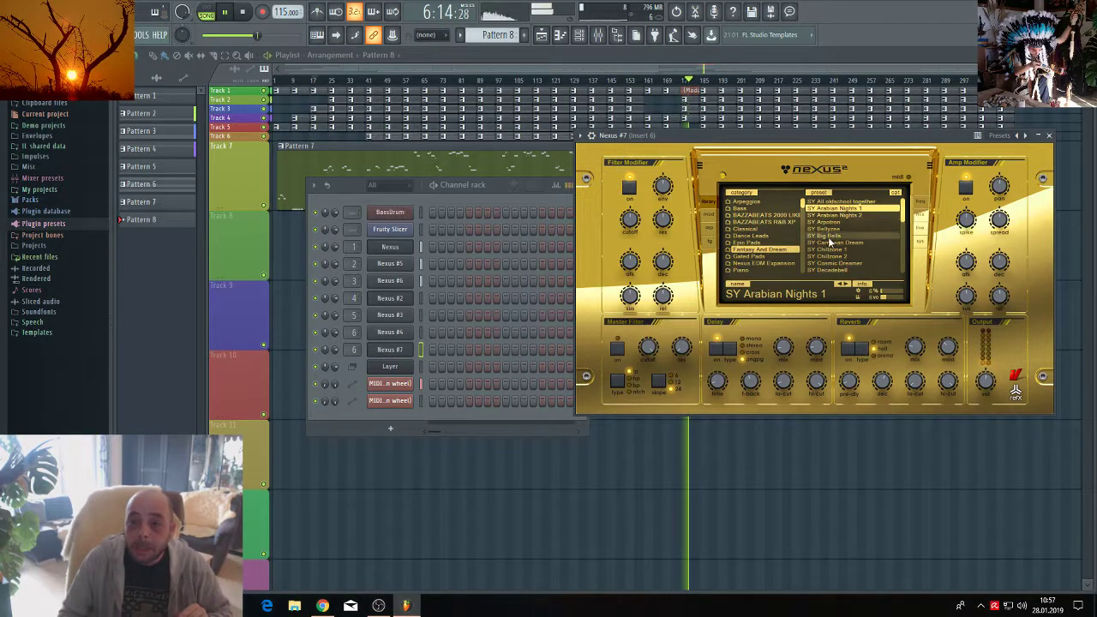
click(824, 243)
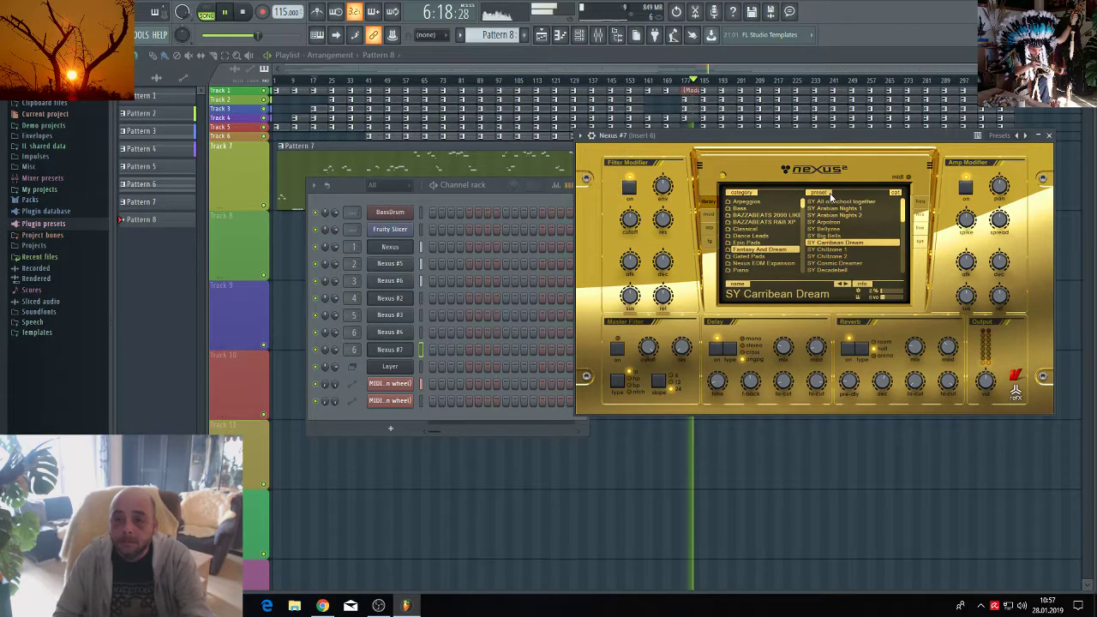
click(824, 201)
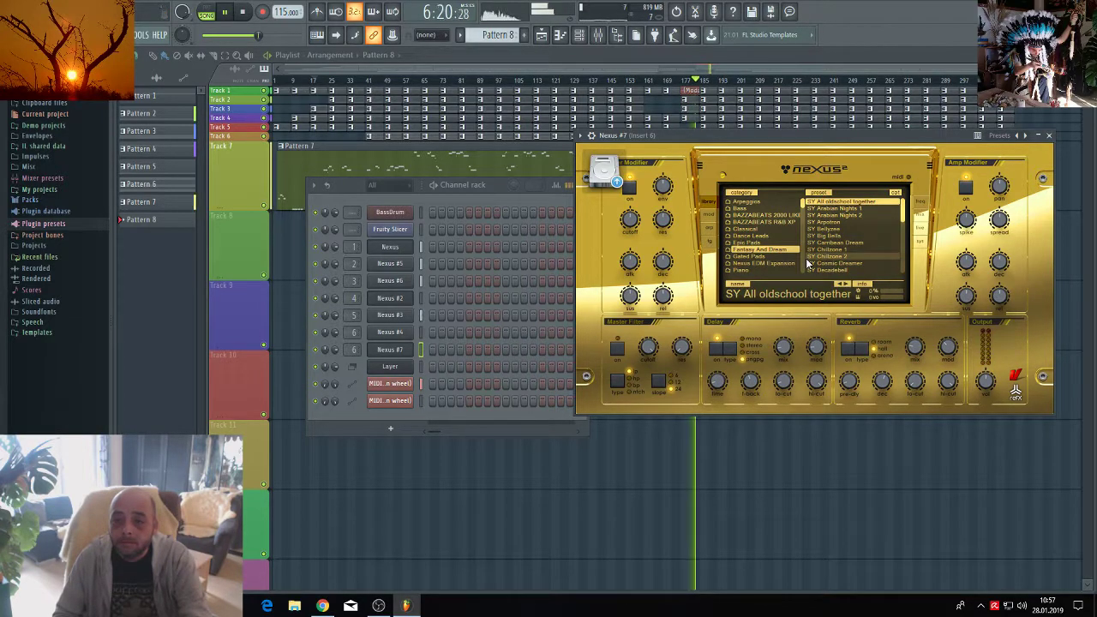
Adjust the reverb decay and set the delay mix to 89 for the SY All oldschool together preset.
mouse_move(920, 351)
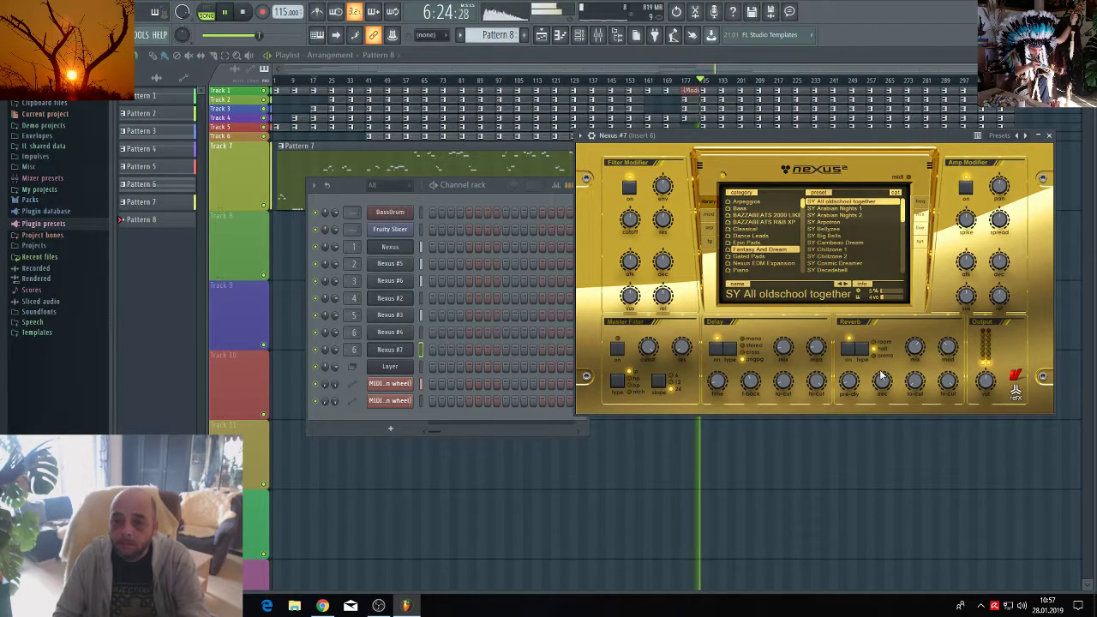
drag(884, 380, 885, 364)
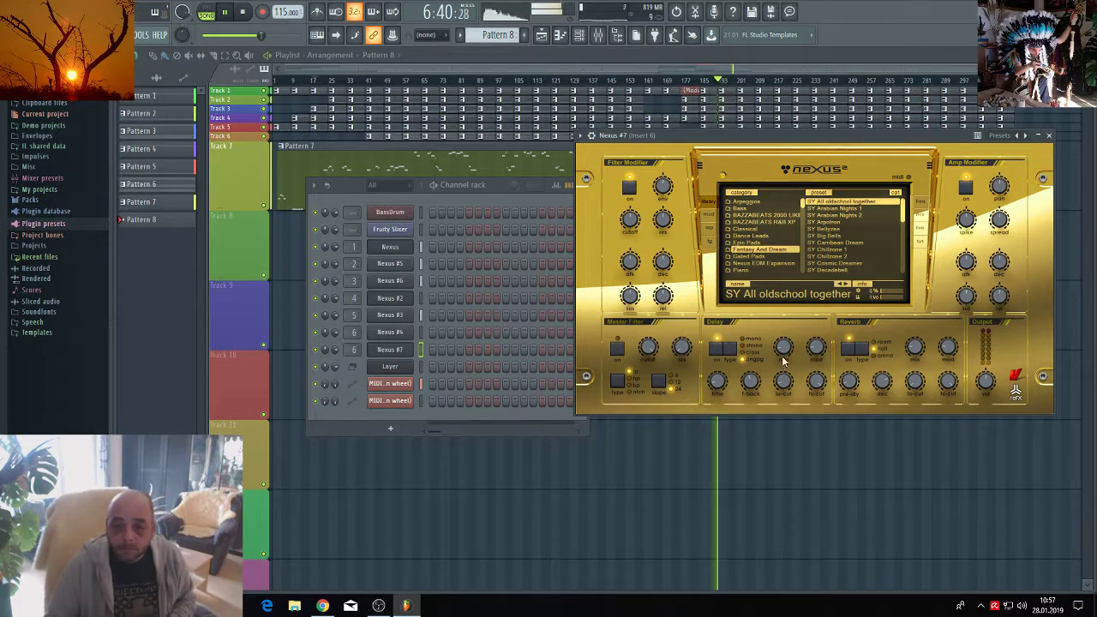
mouse_move(782, 347)
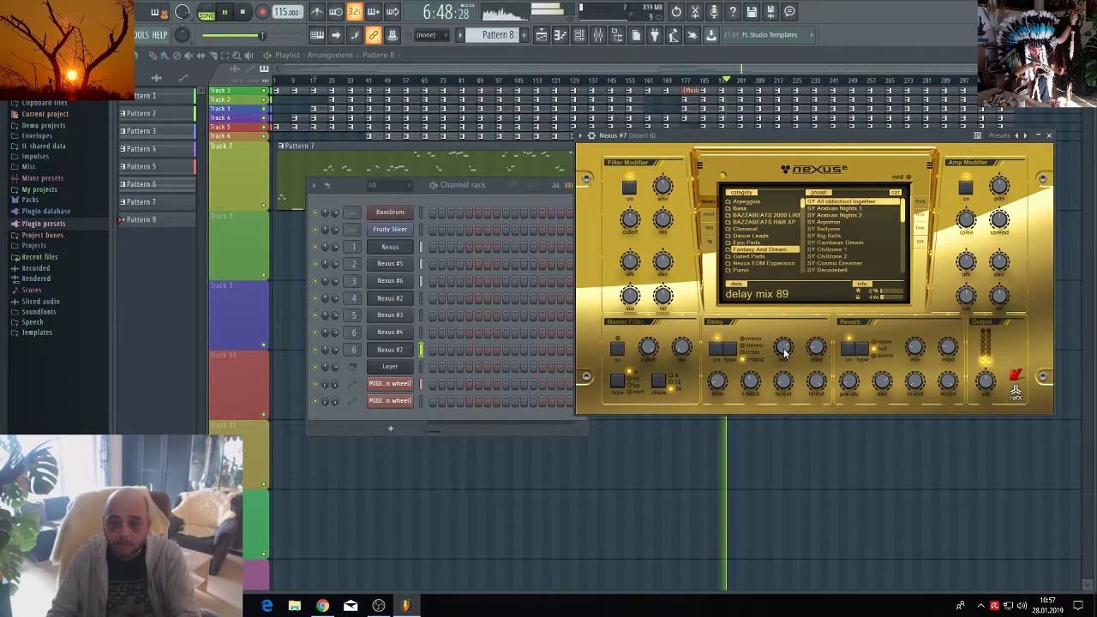
mouse_move(751, 385)
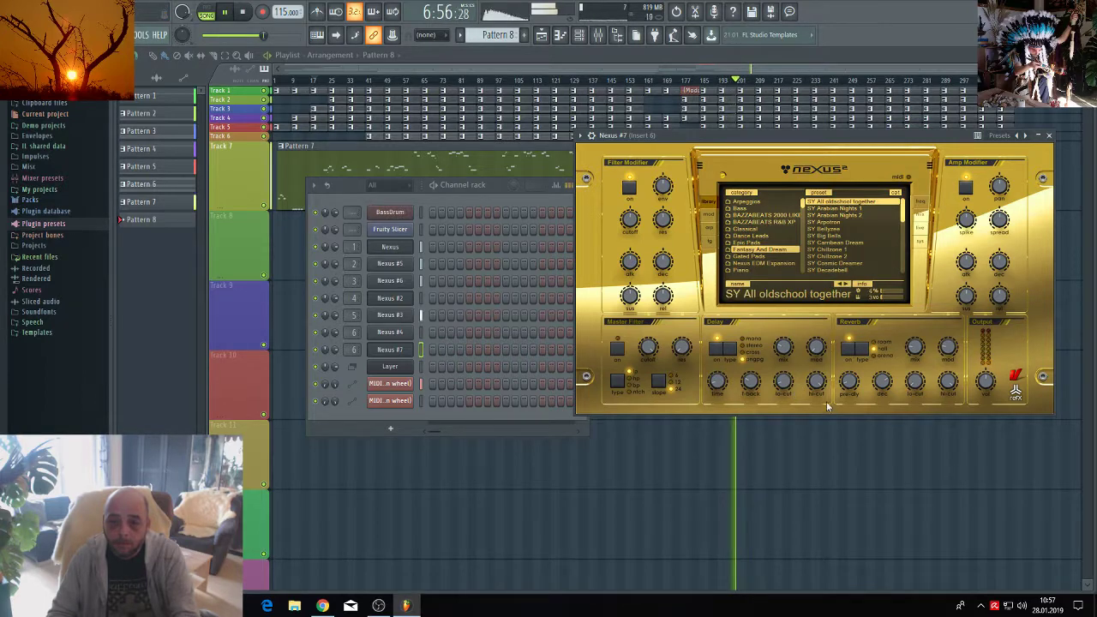
mouse_move(792, 377)
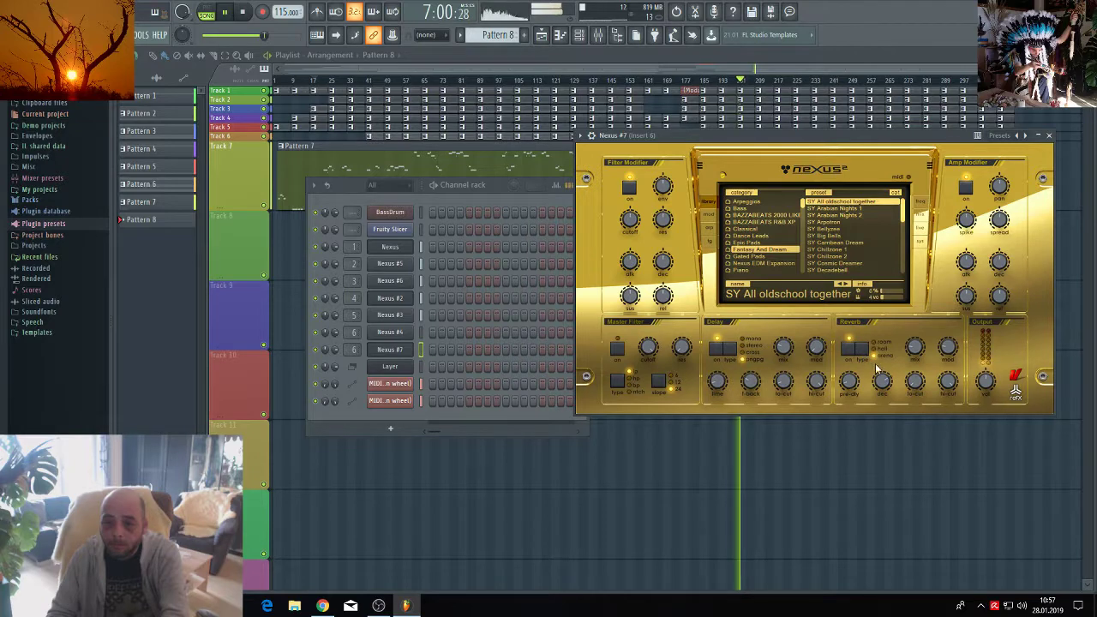
mouse_move(882, 382)
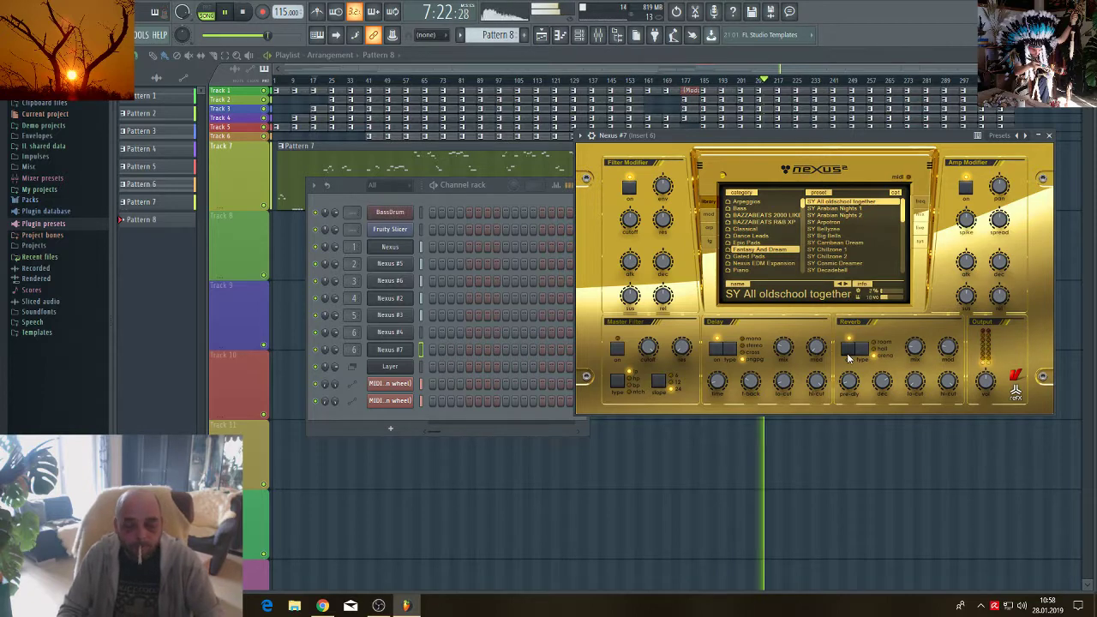
Load the SY Fantasy Bellpad 4 preset in Nexus #7 and adjust its reverb decay.
scroll(848, 240, down, 5)
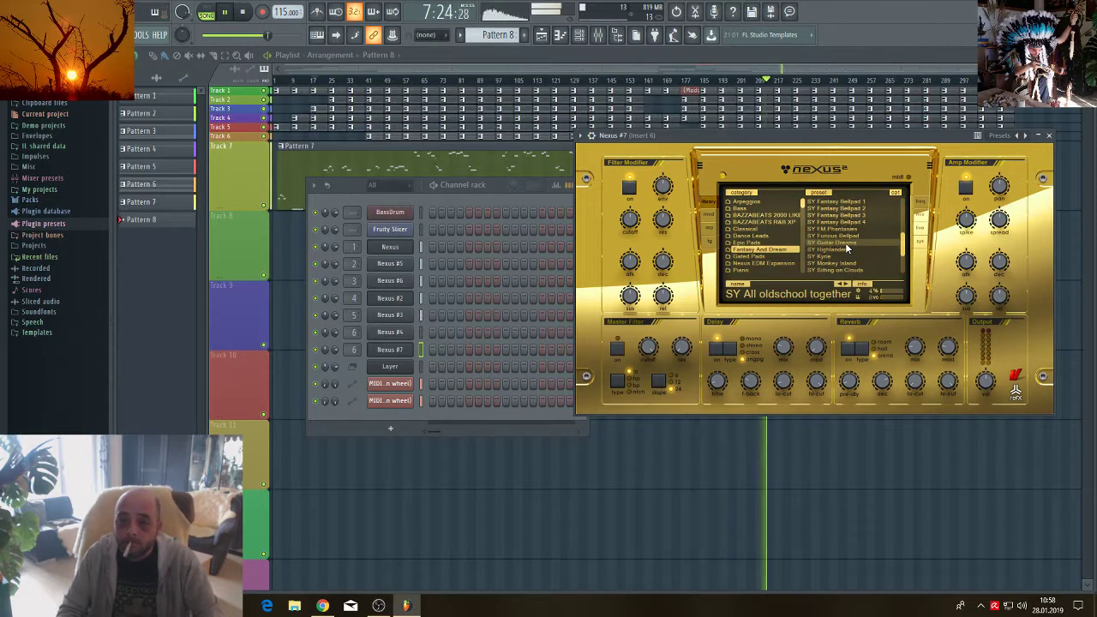
click(846, 222)
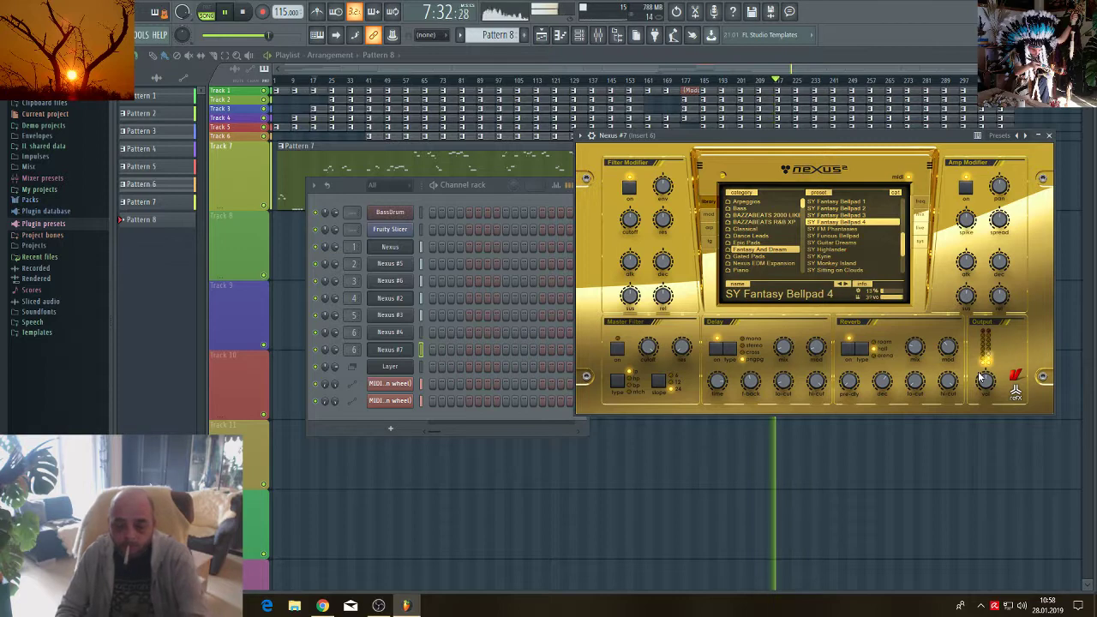
mouse_move(987, 383)
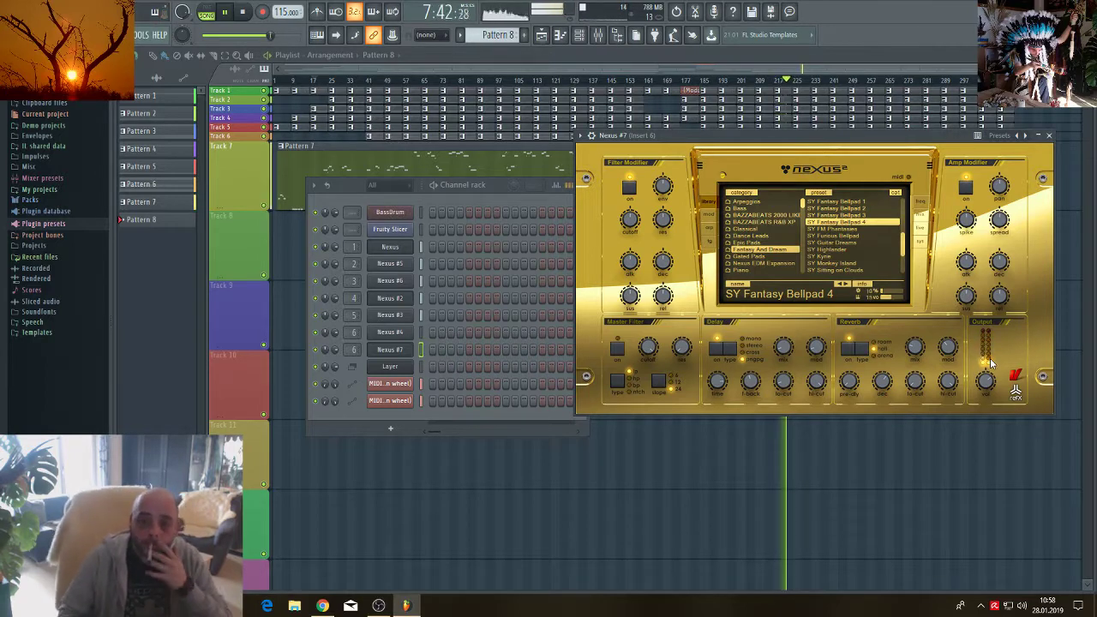
mouse_move(954, 391)
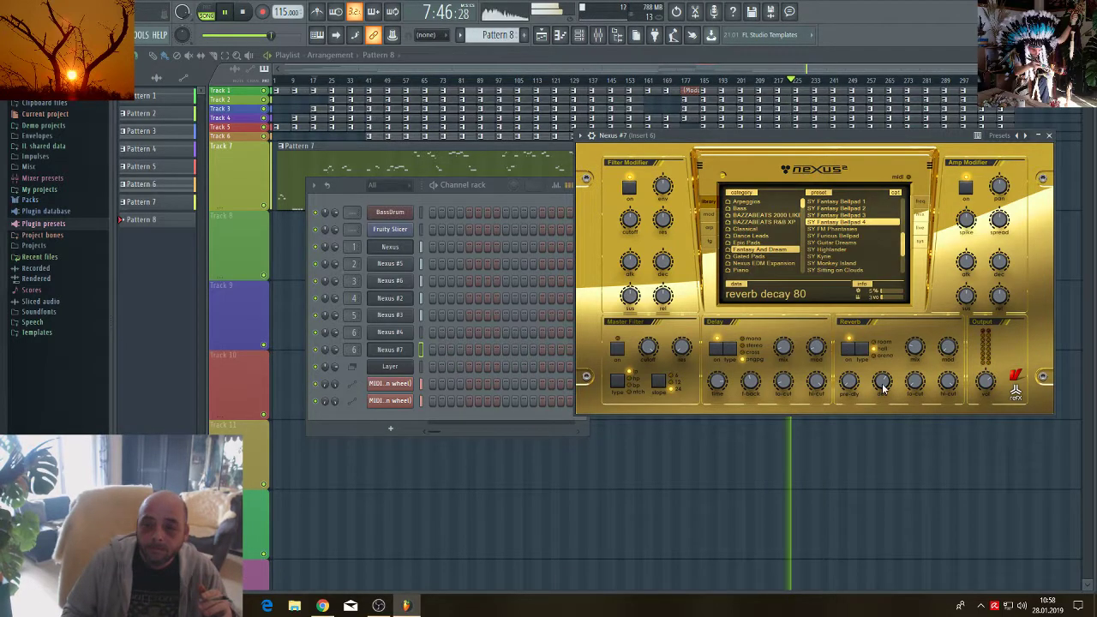
scroll(886, 367, up, 5)
scroll(886, 367, down, 7)
scroll(886, 367, up, 5)
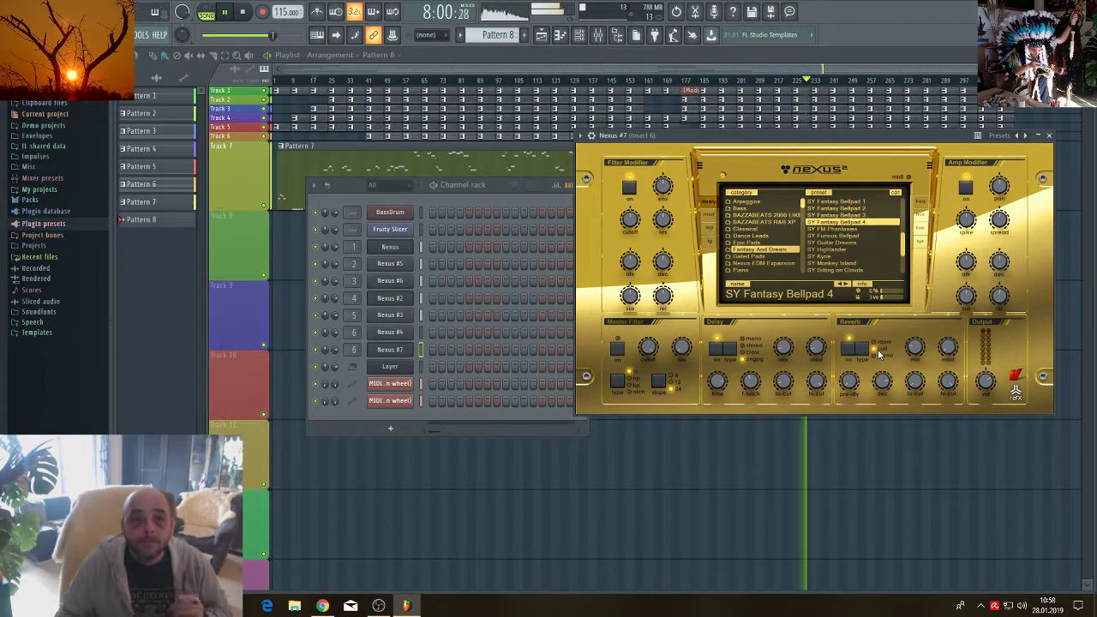
Check the mixer routing, stop playback, and start recording a Nexus #7 part into Pattern 8 from the song start.
click(599, 36)
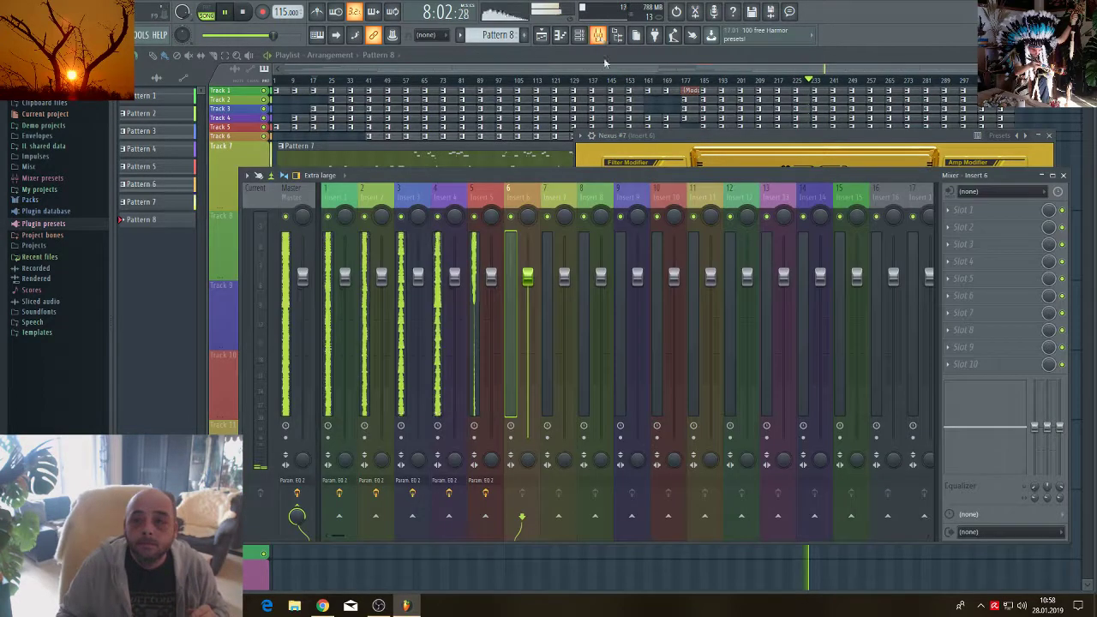
click(350, 69)
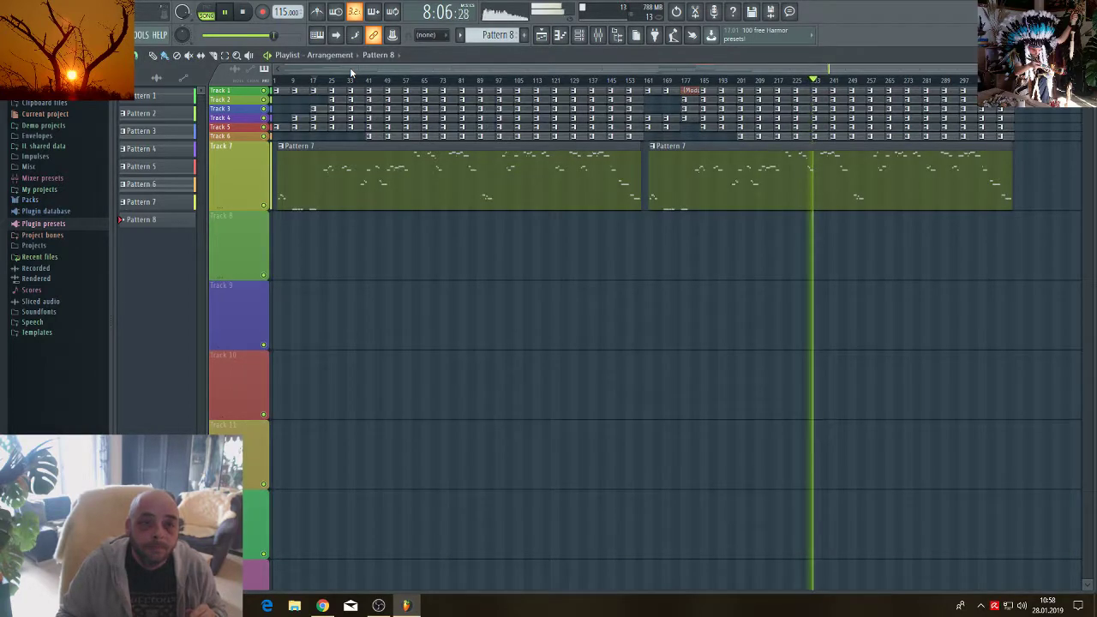
click(243, 12)
click(245, 12)
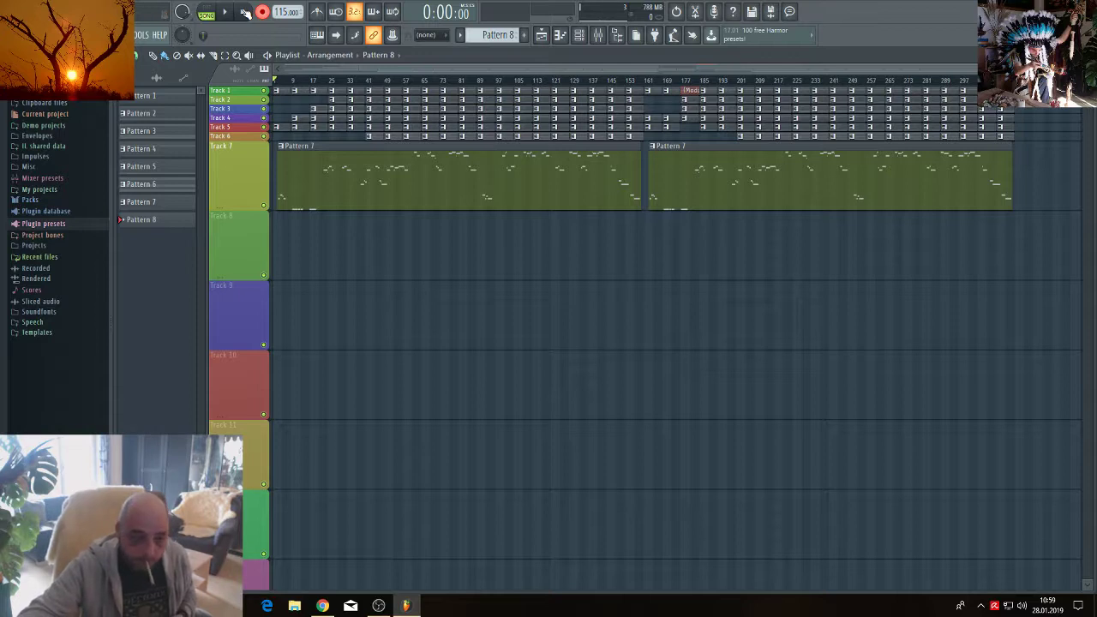
key(space)
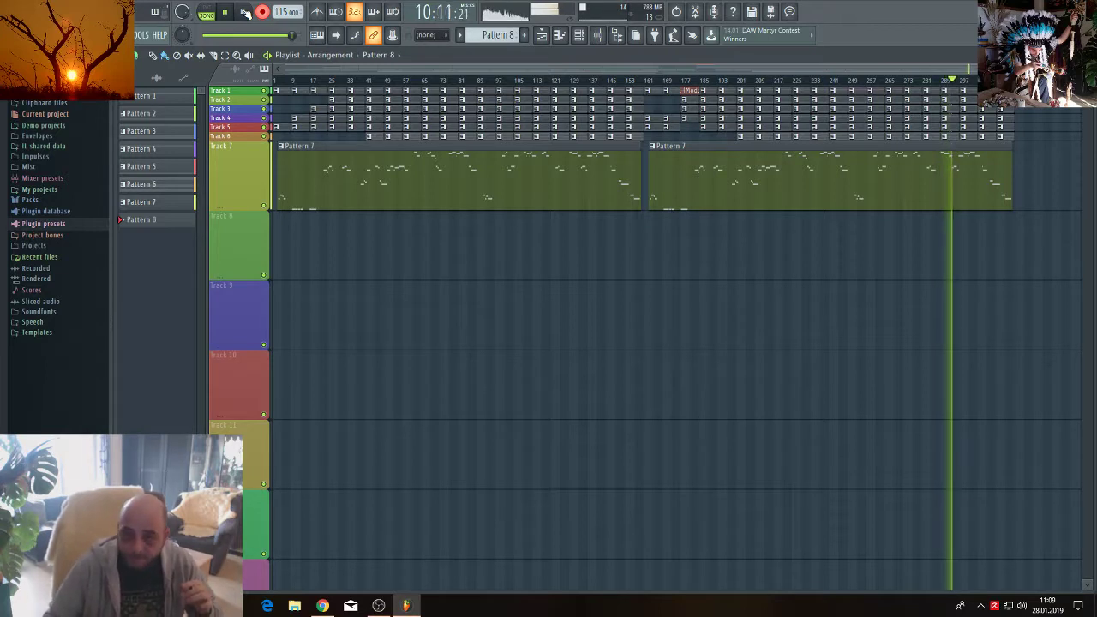
Inspect the Master track's Fruity parametric EQ 2 during recording, stop recording at the song's end, and close the EQ and mixer.
click(580, 35)
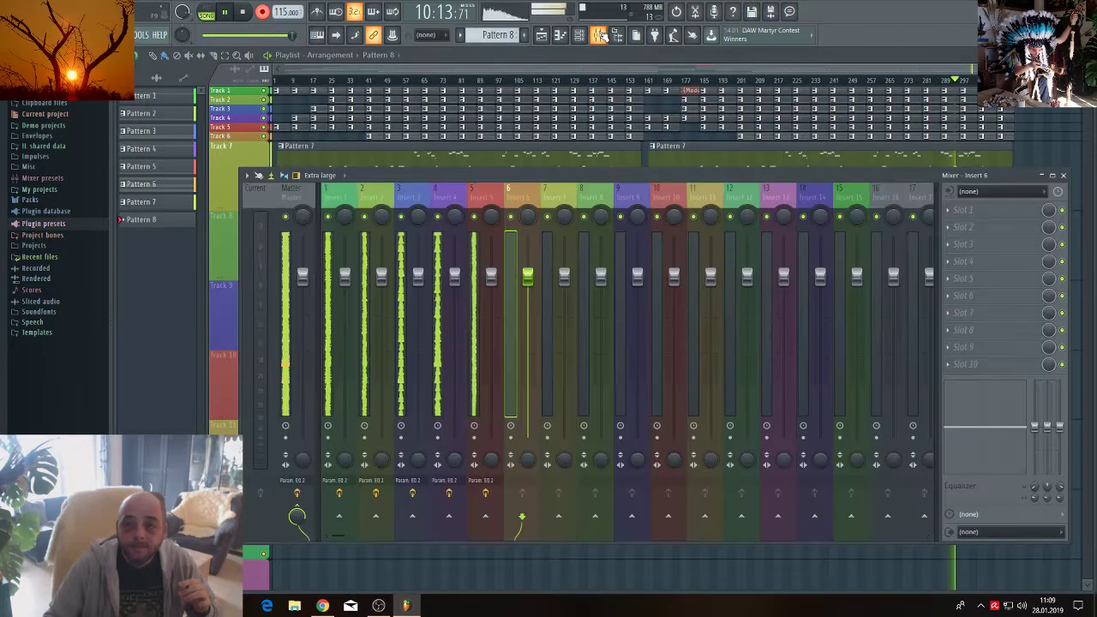
click(290, 196)
click(993, 214)
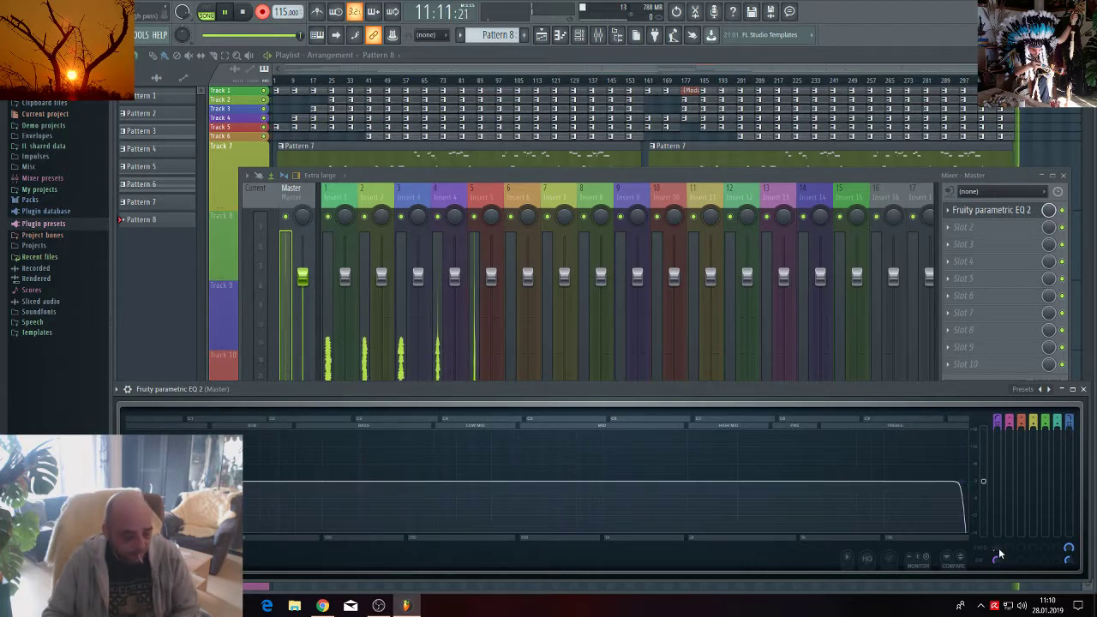
key(space)
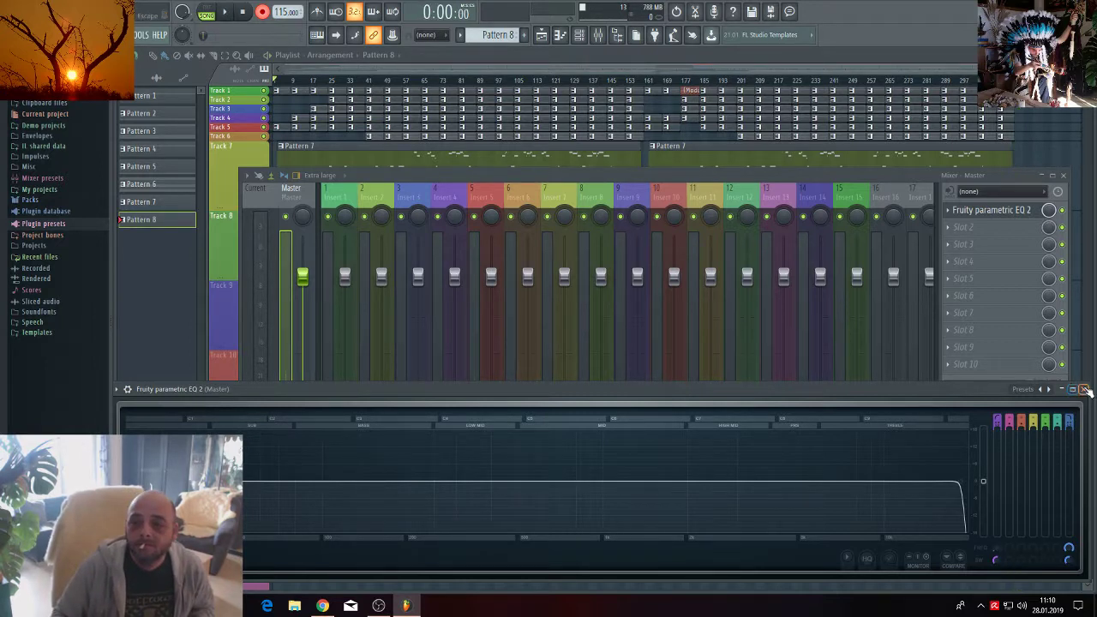
click(1083, 389)
click(1063, 175)
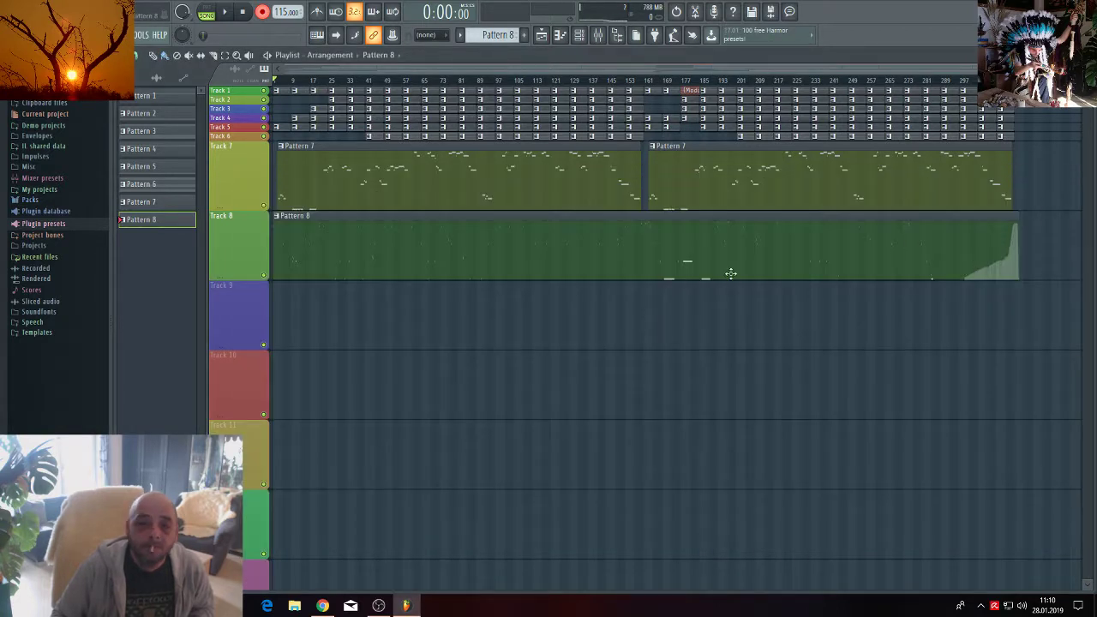
Select all Nexus #7 notes in Pattern 8's piano roll and quick quantize their start times with a 1/2 beat snap.
double_click(463, 215)
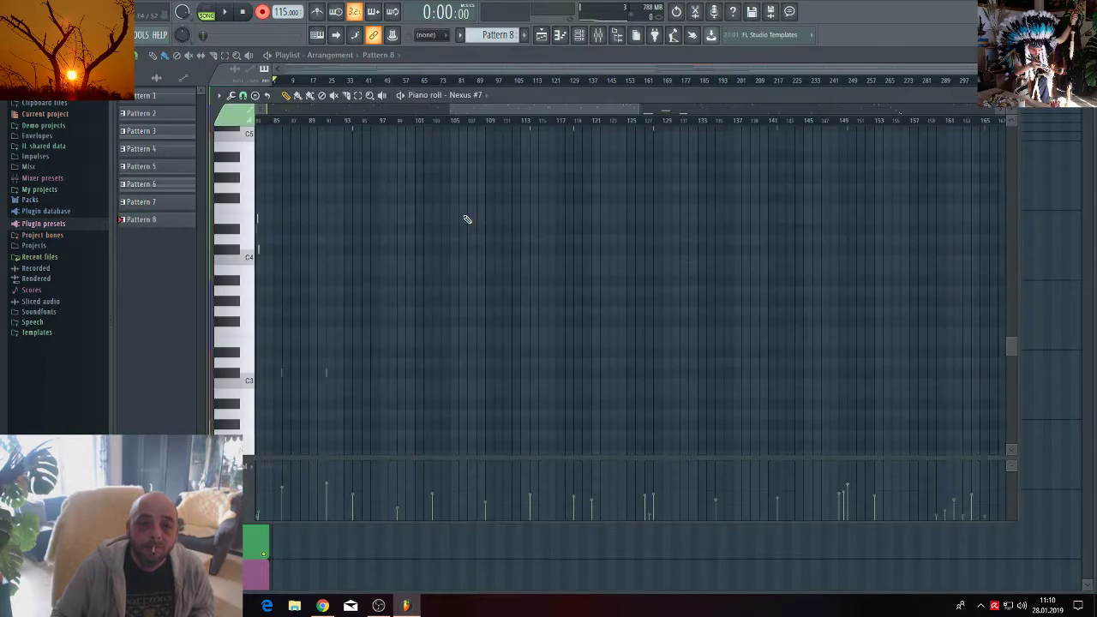
drag(453, 110, 266, 109)
drag(644, 110, 1037, 118)
scroll(951, 201, down, 3)
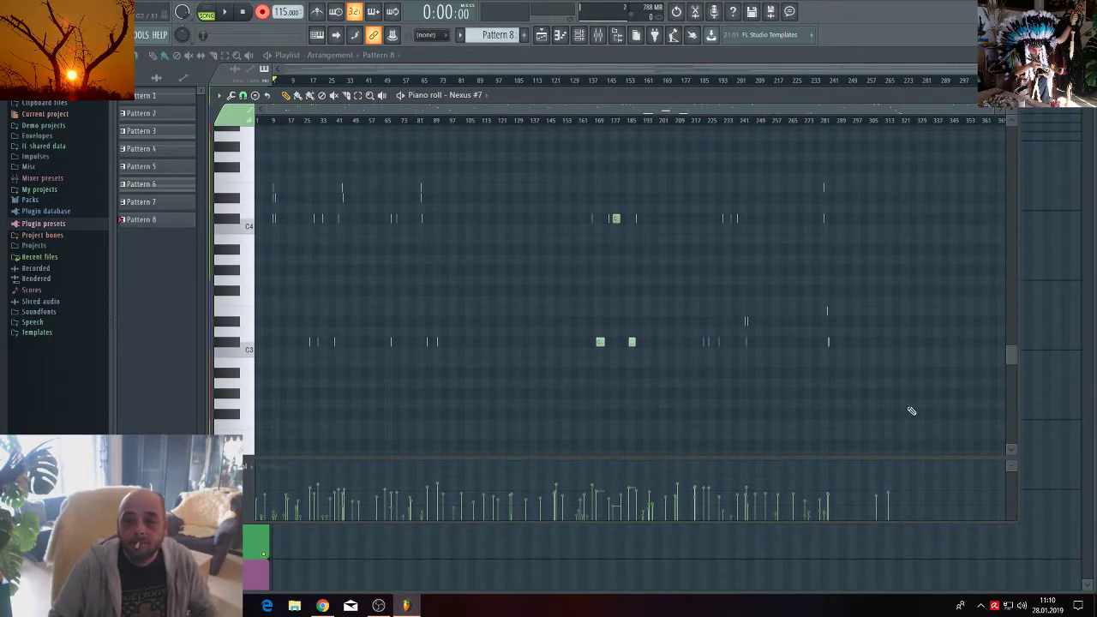
drag(911, 406, 257, 120)
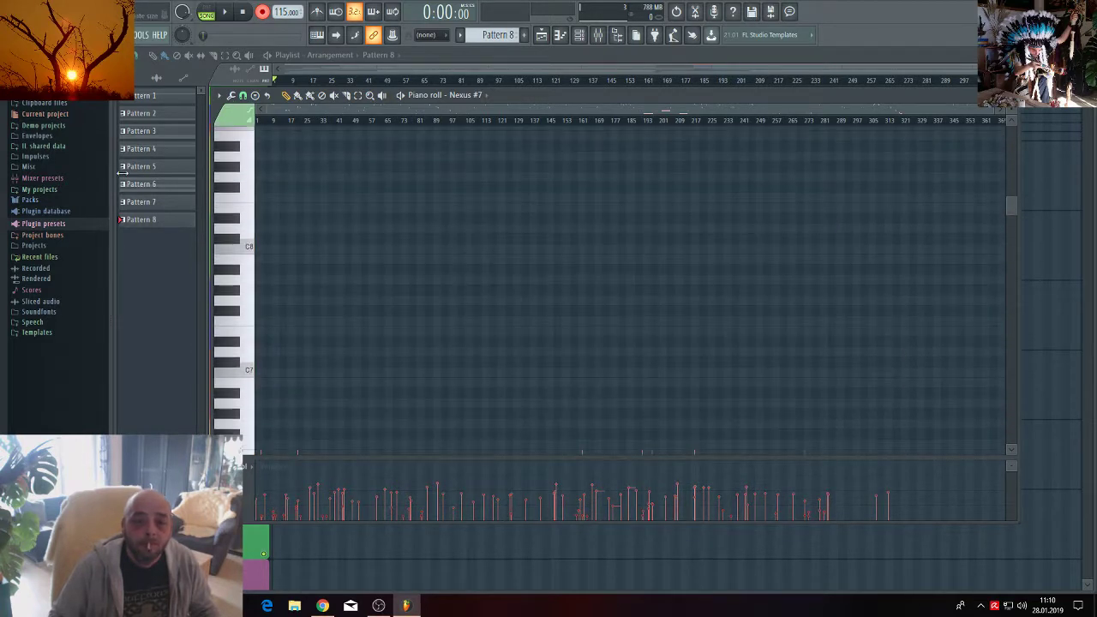
scroll(400, 223, down, 10)
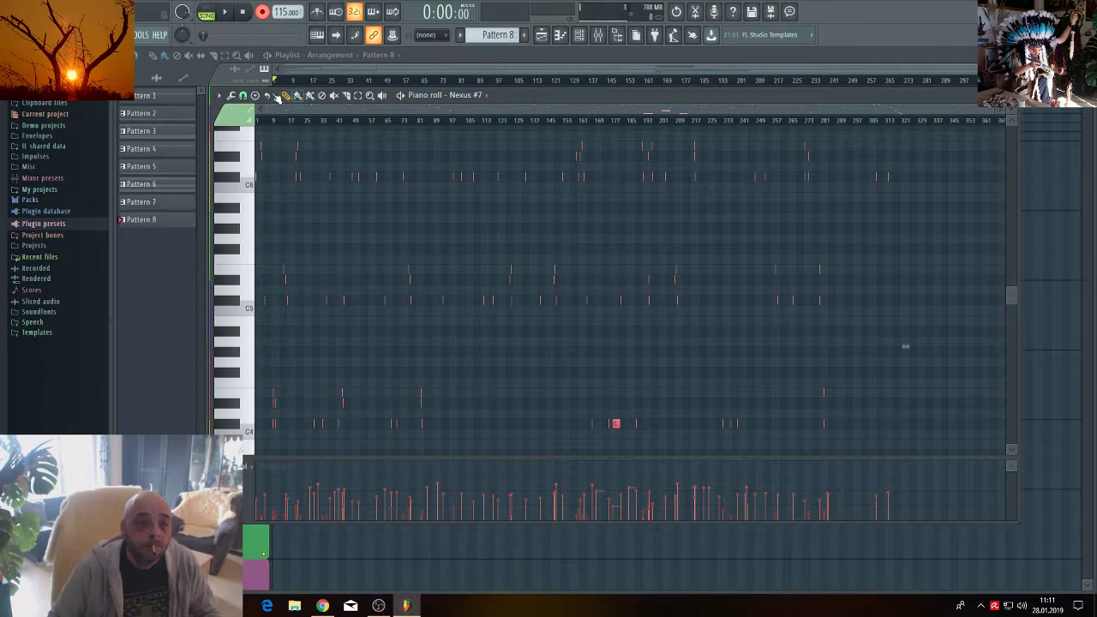
click(247, 96)
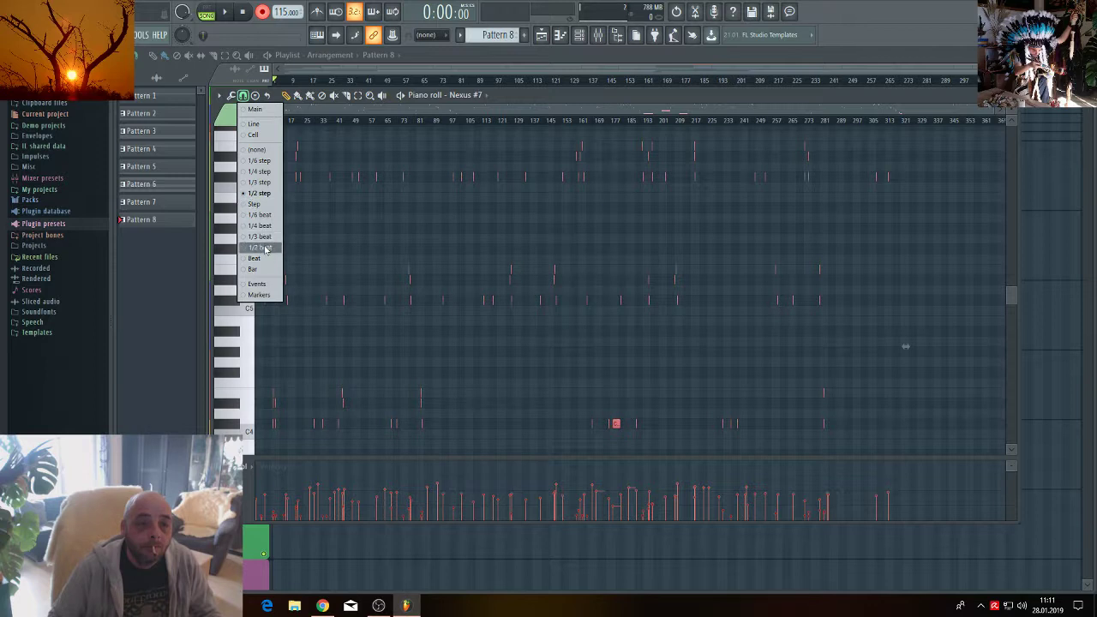
click(262, 247)
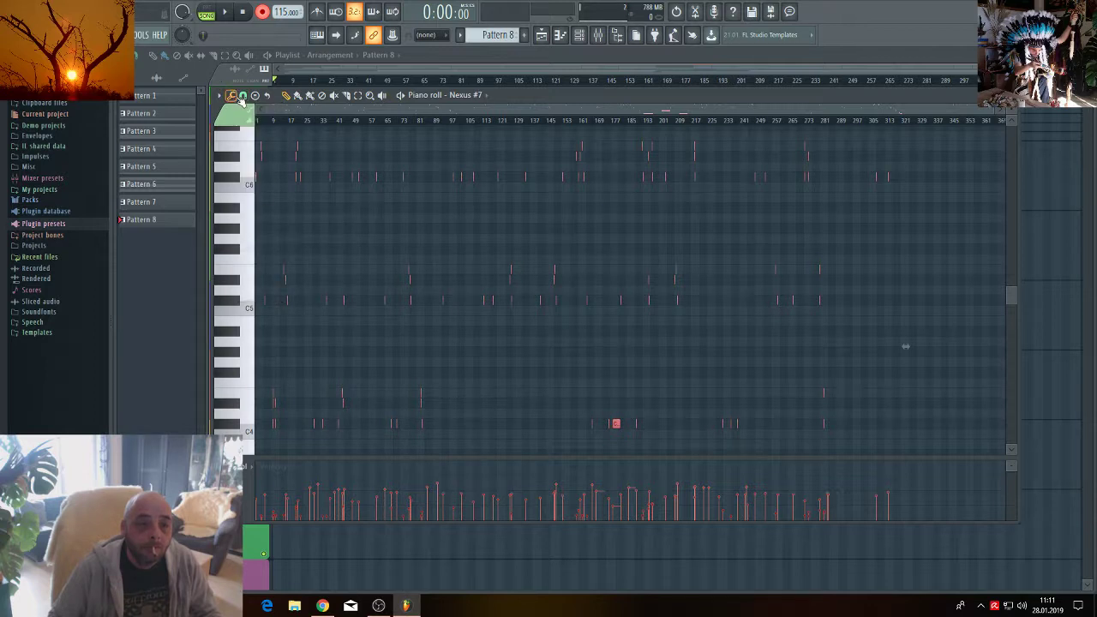
click(237, 100)
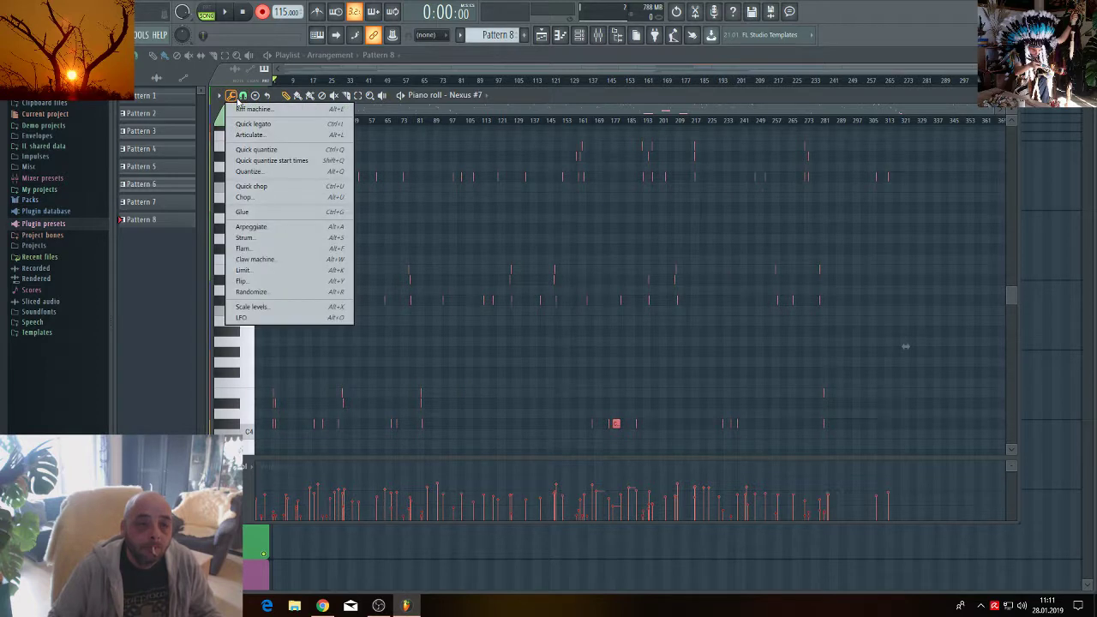
click(268, 162)
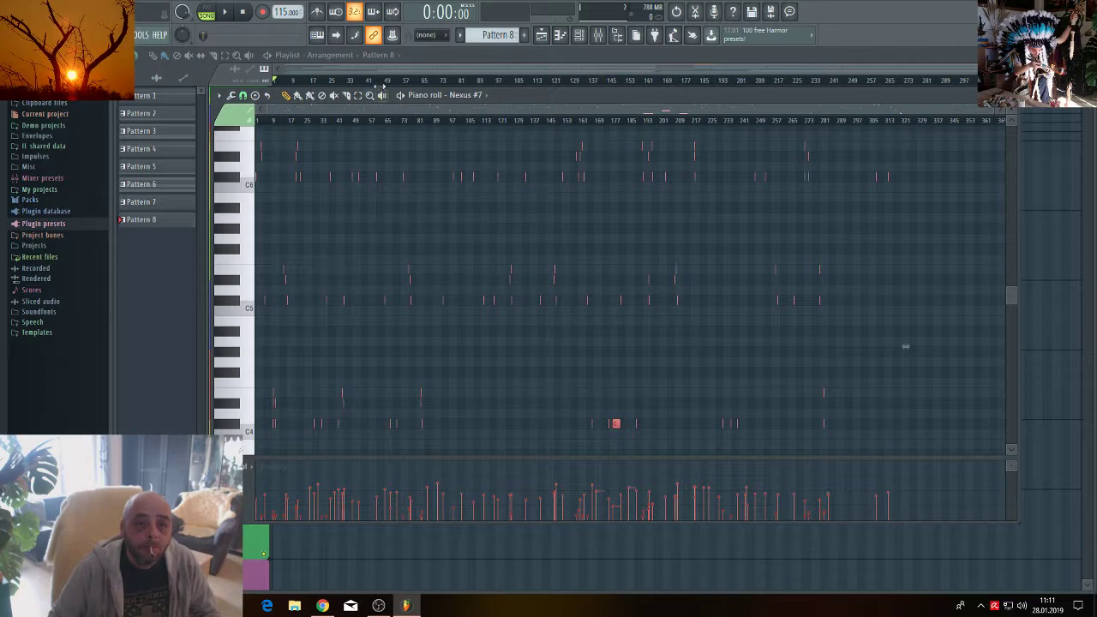
key(F5)
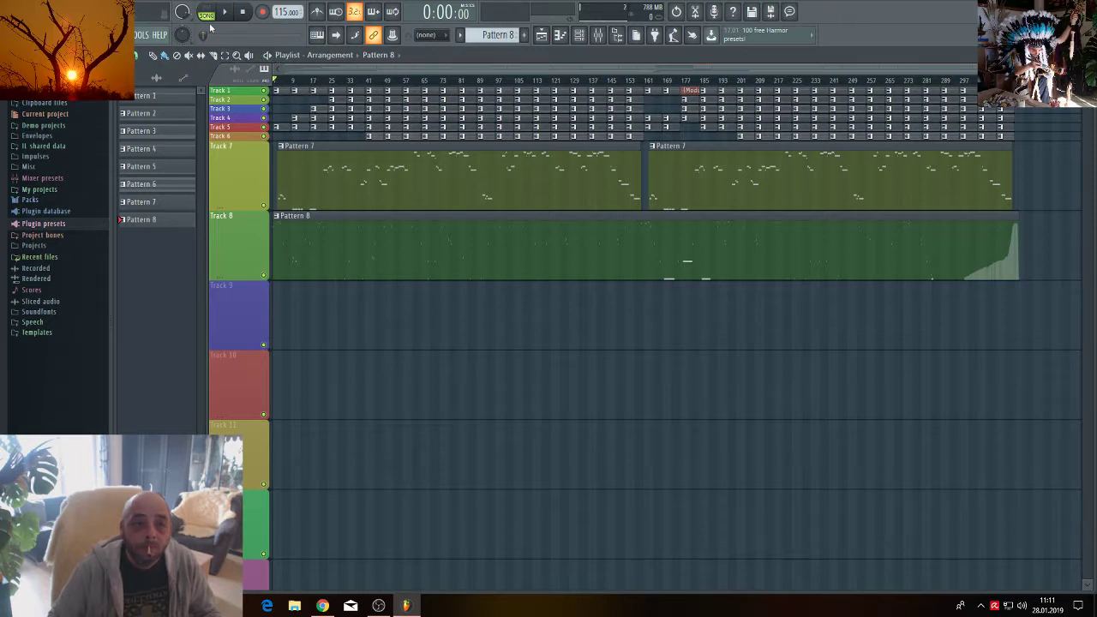
Play the song from the start and route the Nexus #7 channel to mixer insert 7.
key(space)
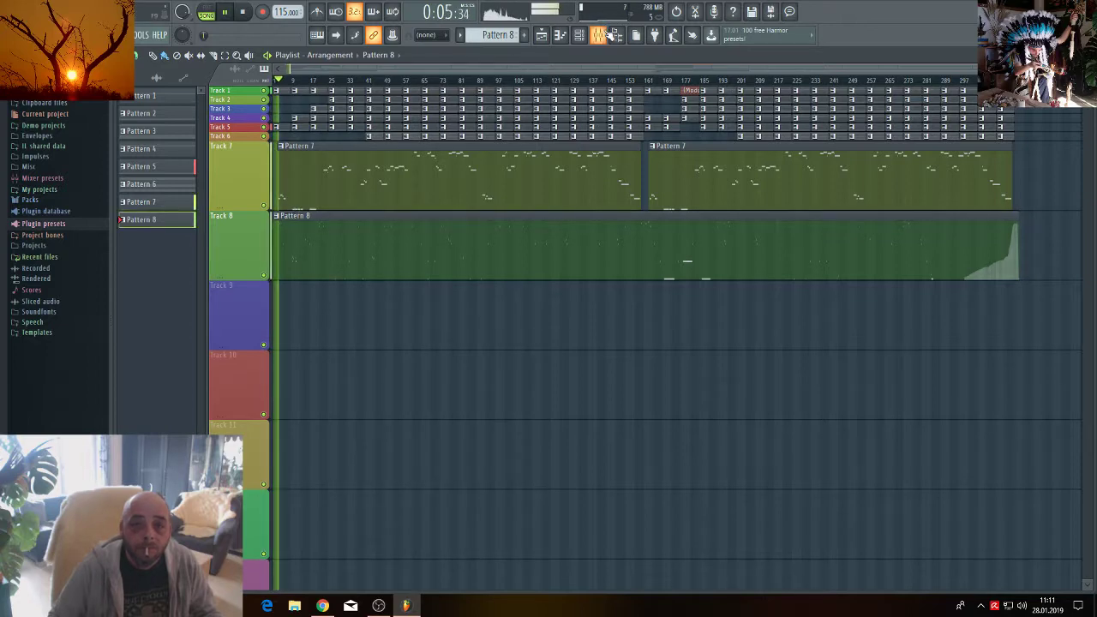
click(600, 36)
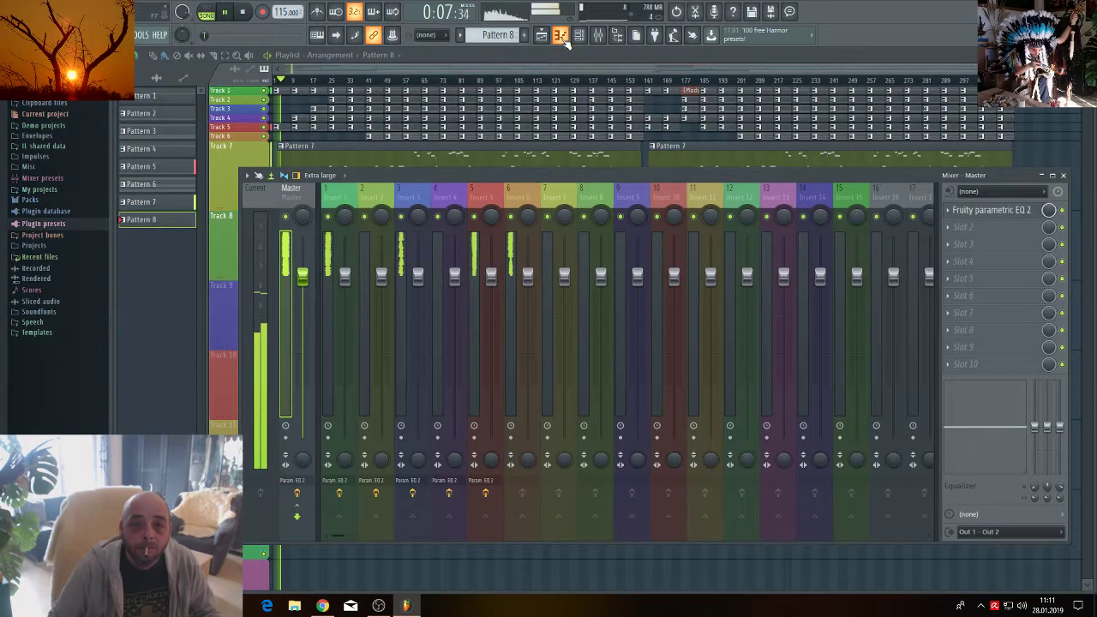
click(579, 36)
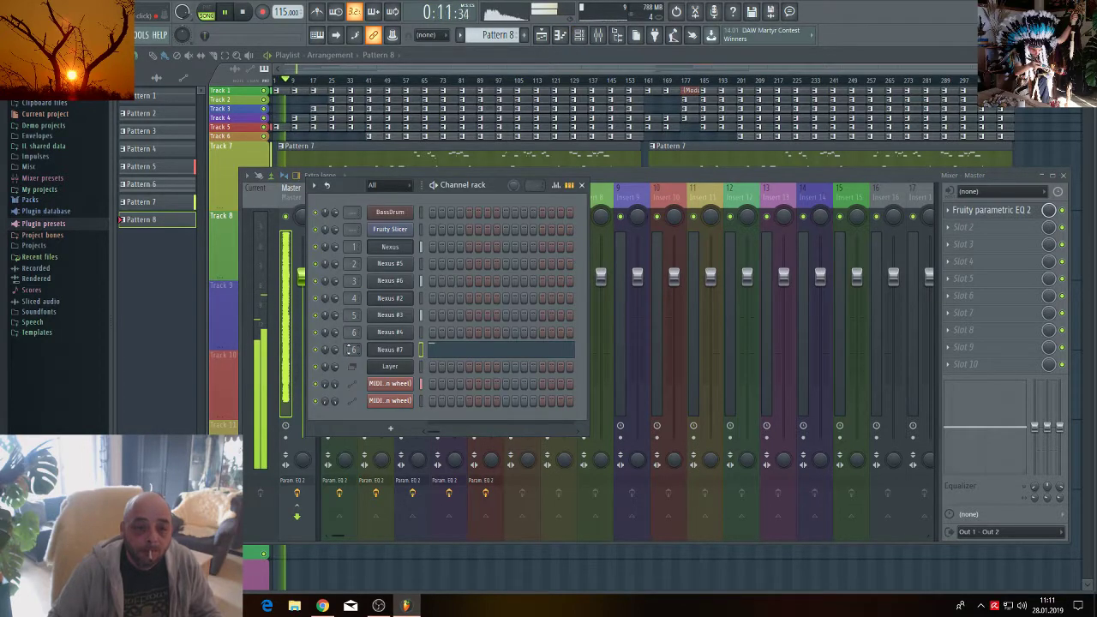
scroll(352, 349, up, 1)
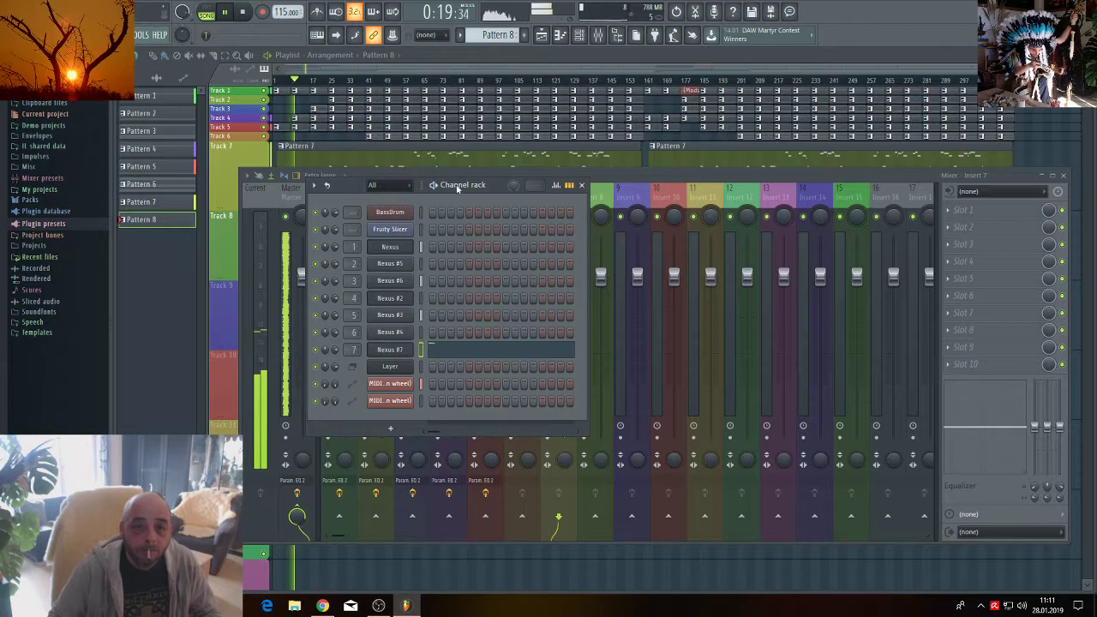
Clone the Nexus #7 channel and route the clone to mixer insert 8.
drag(457, 188, 649, 299)
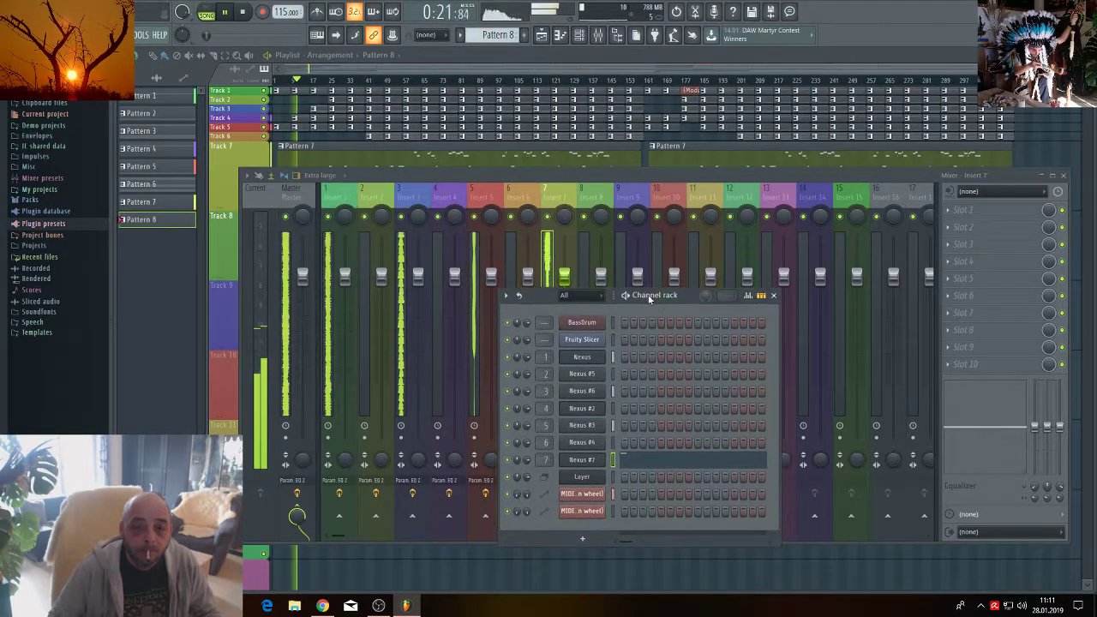
right_click(591, 463)
click(623, 550)
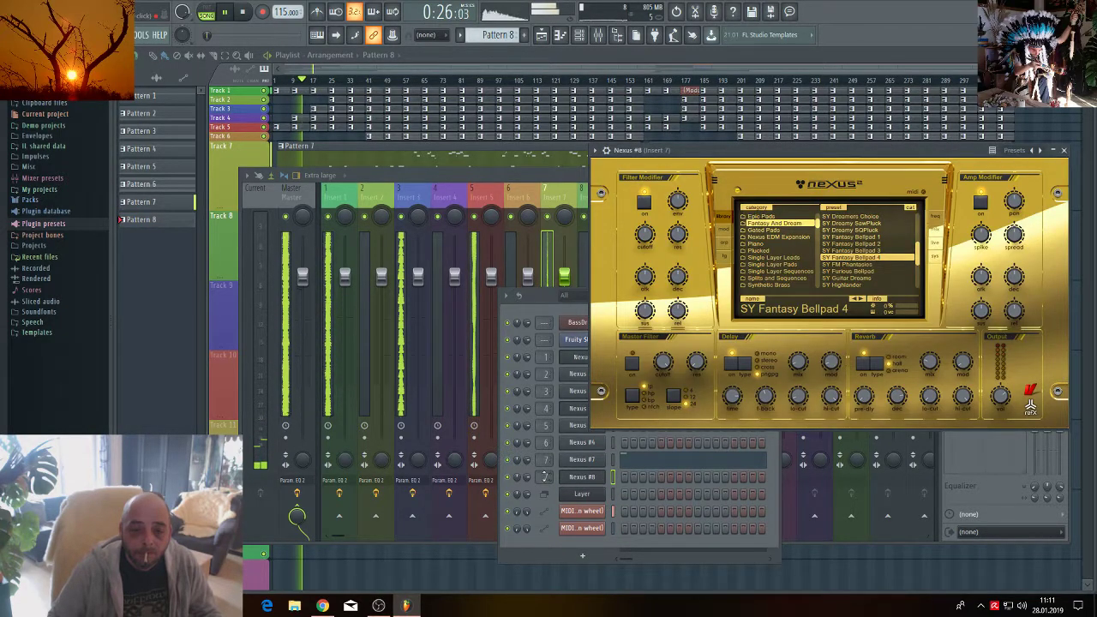
click(543, 476)
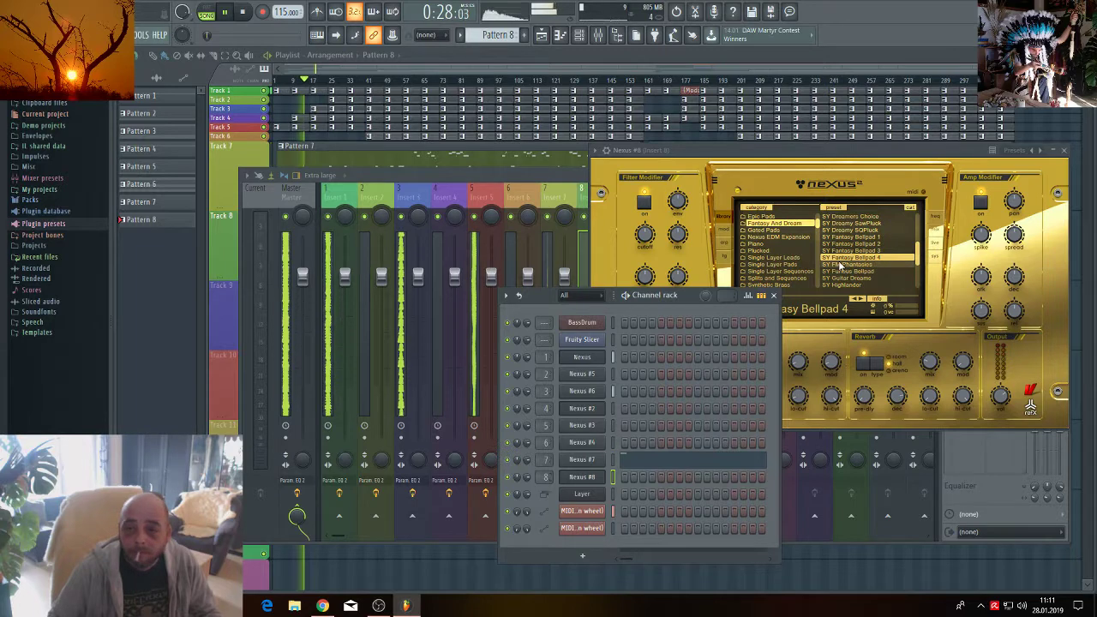
Try SY Fantasy Bellpad 1 and SY Dreamy SawPluck in Nexus #8, then load SY Dreamers Choice and lower the output volume.
click(850, 237)
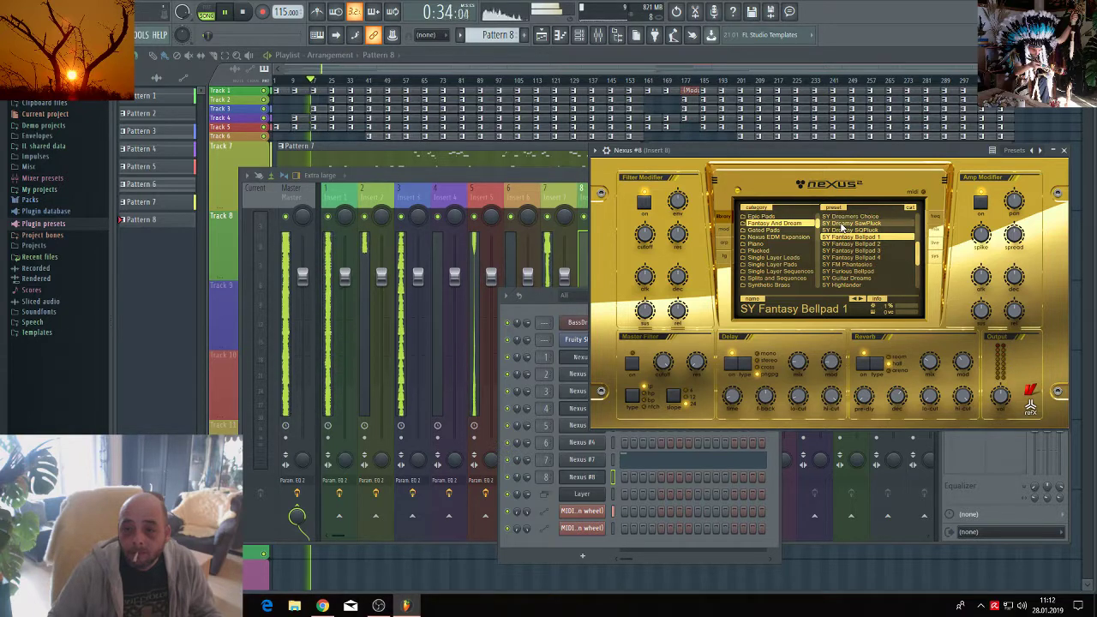
click(844, 223)
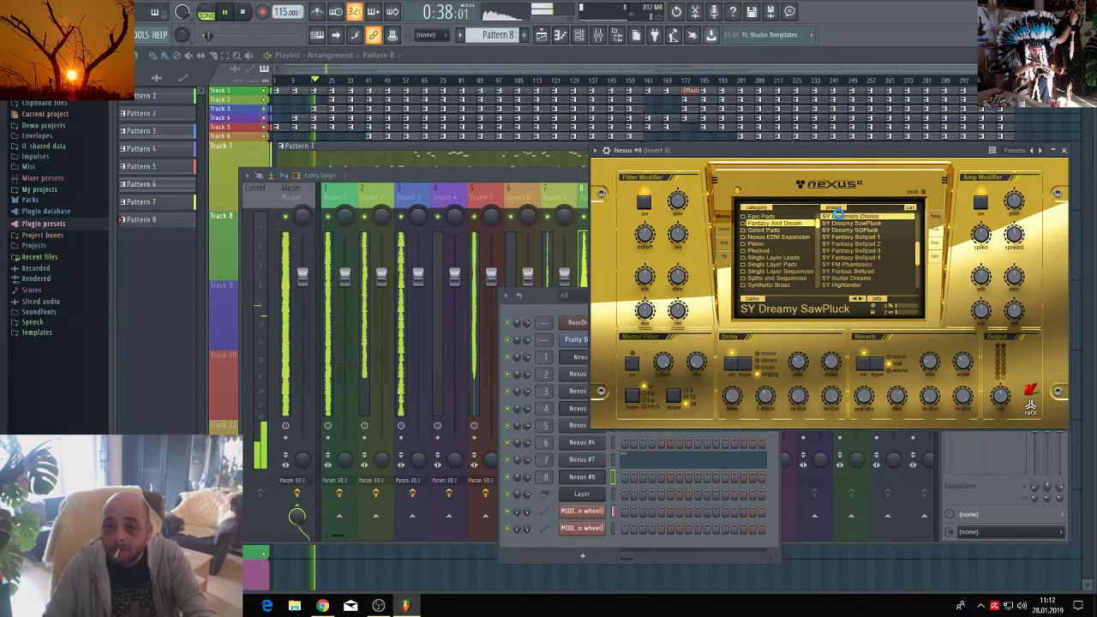
click(838, 216)
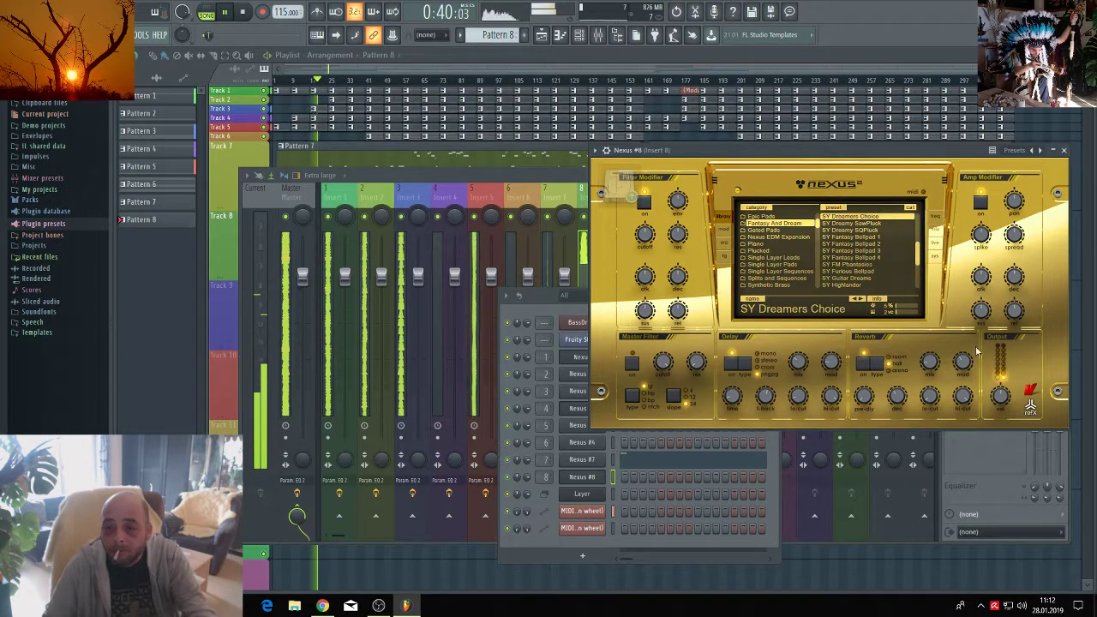
drag(999, 394, 1001, 420)
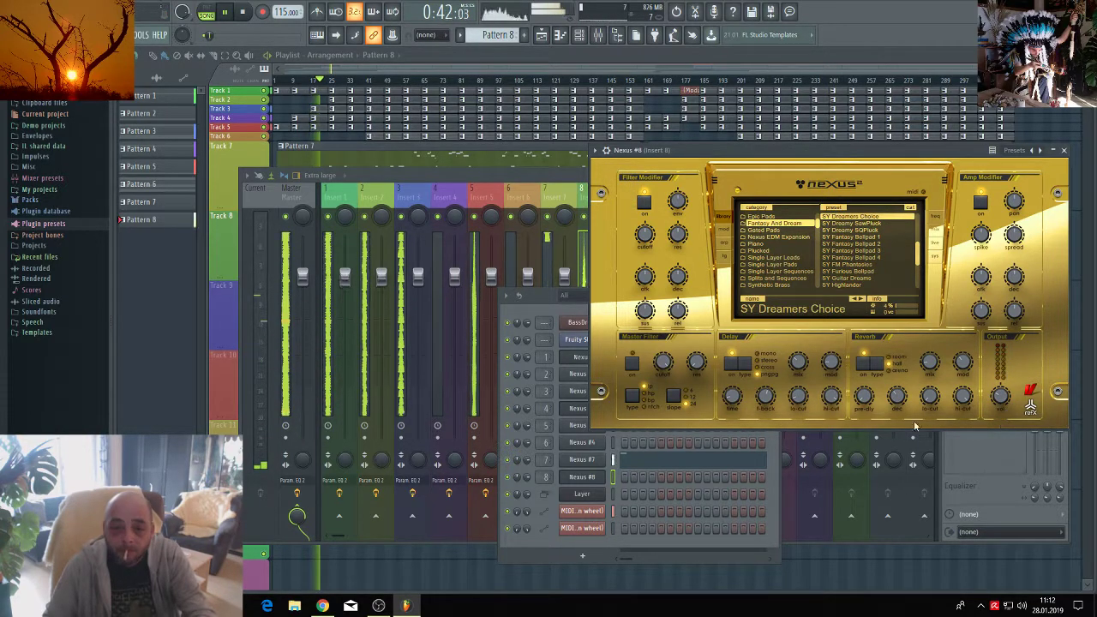
Copy the Nexus #7 notes from Pattern 8 into the Nexus #8 channel of a new Pattern 9.
click(613, 480)
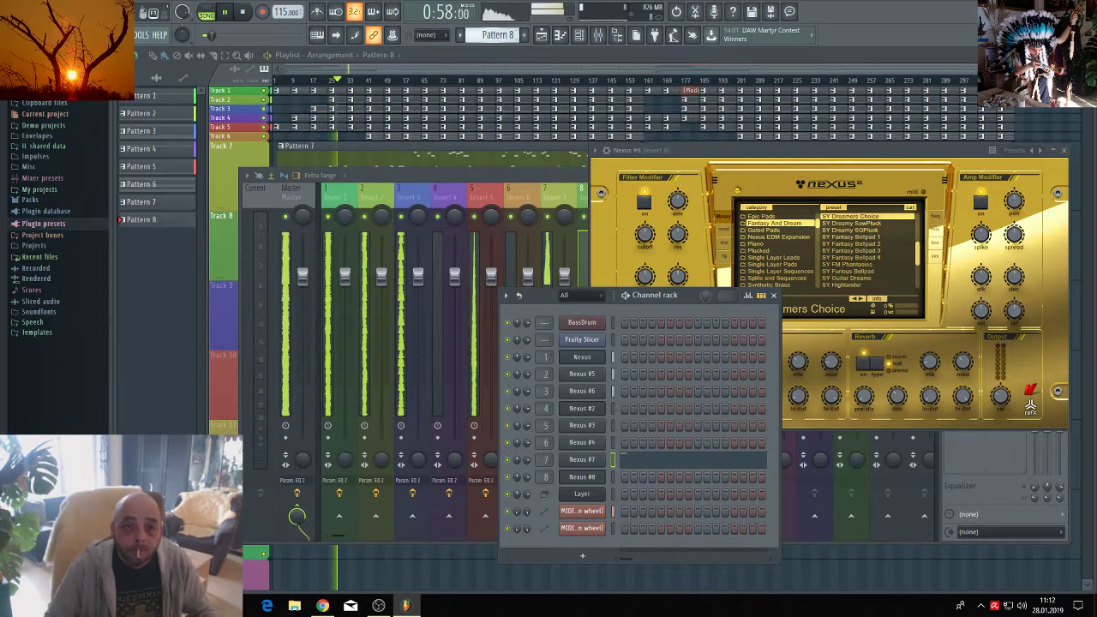
key(F4)
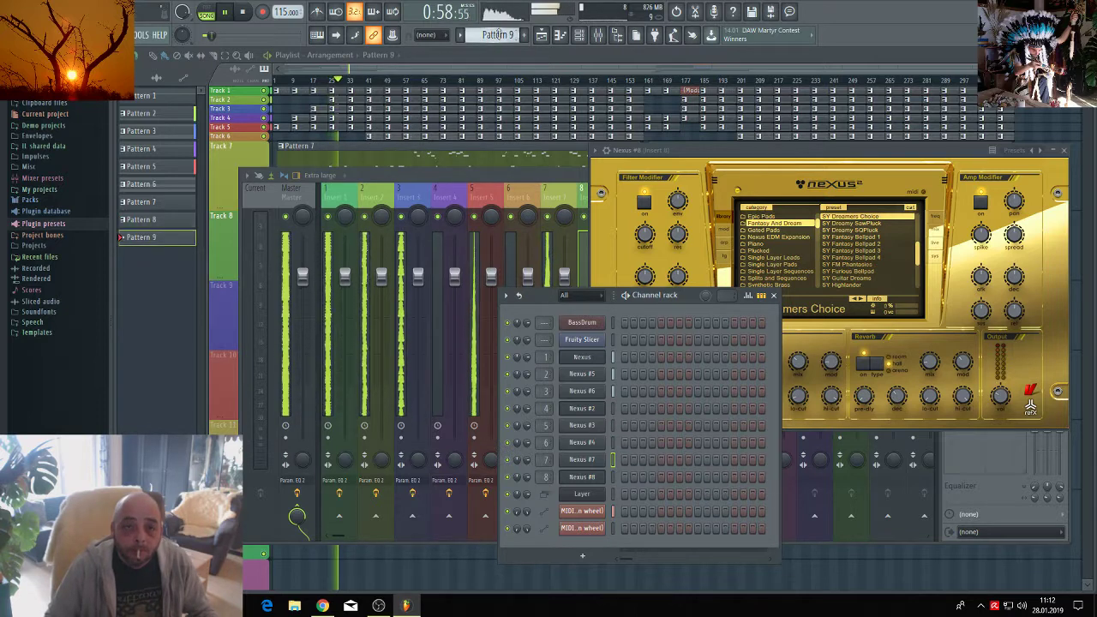
click(612, 475)
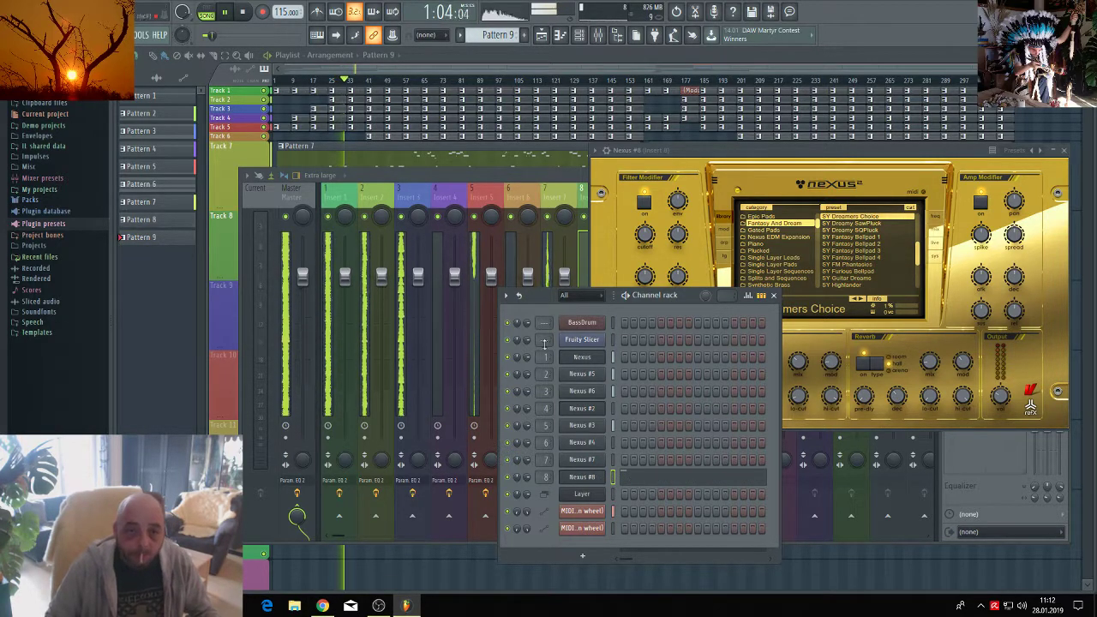
Place a Pattern 9 clip on playlist Track 9, starting at the beginning of the song.
click(435, 58)
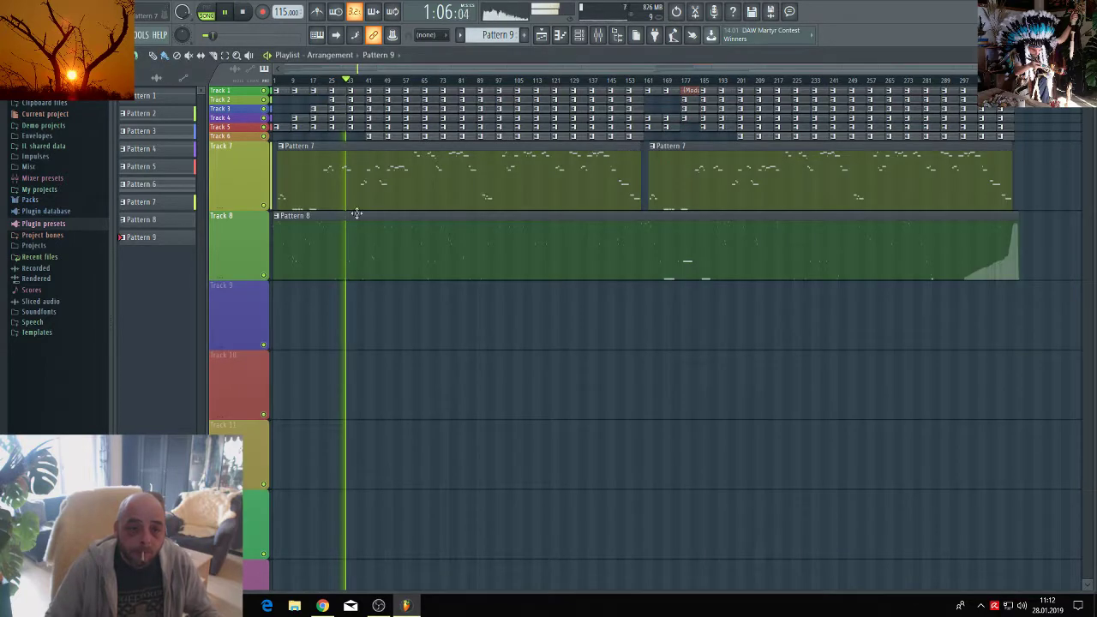
click(326, 319)
drag(383, 288, 313, 284)
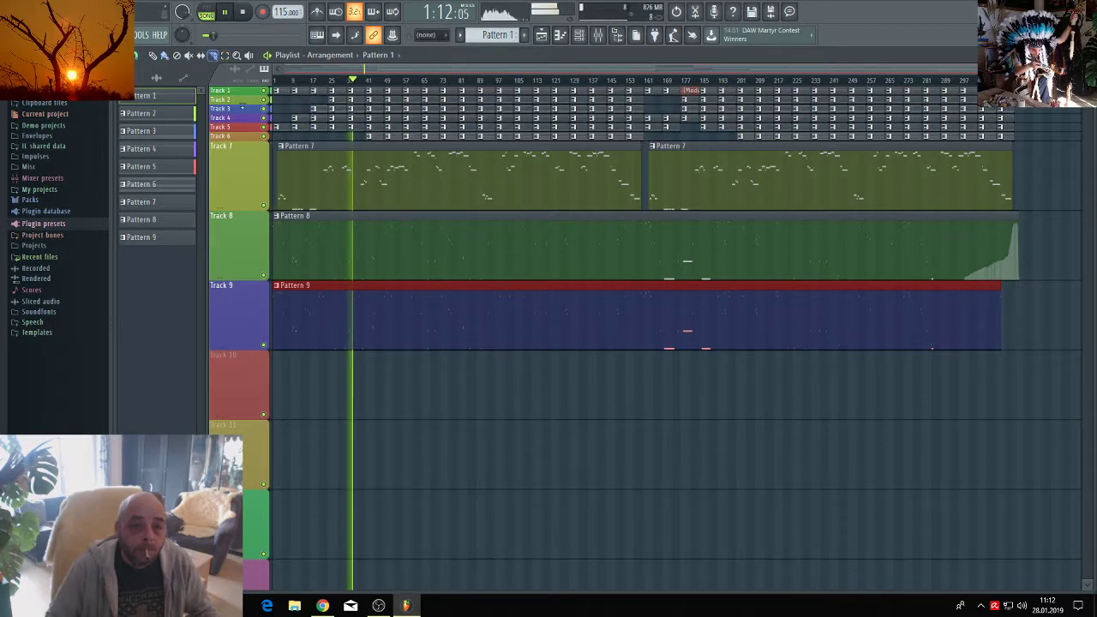
Slice the Pattern 9 clip on Track 9 into five pieces, cutting near bars 55, 88, 133 and 191.
scroll(390, 80, up, 2)
scroll(390, 81, up, 2)
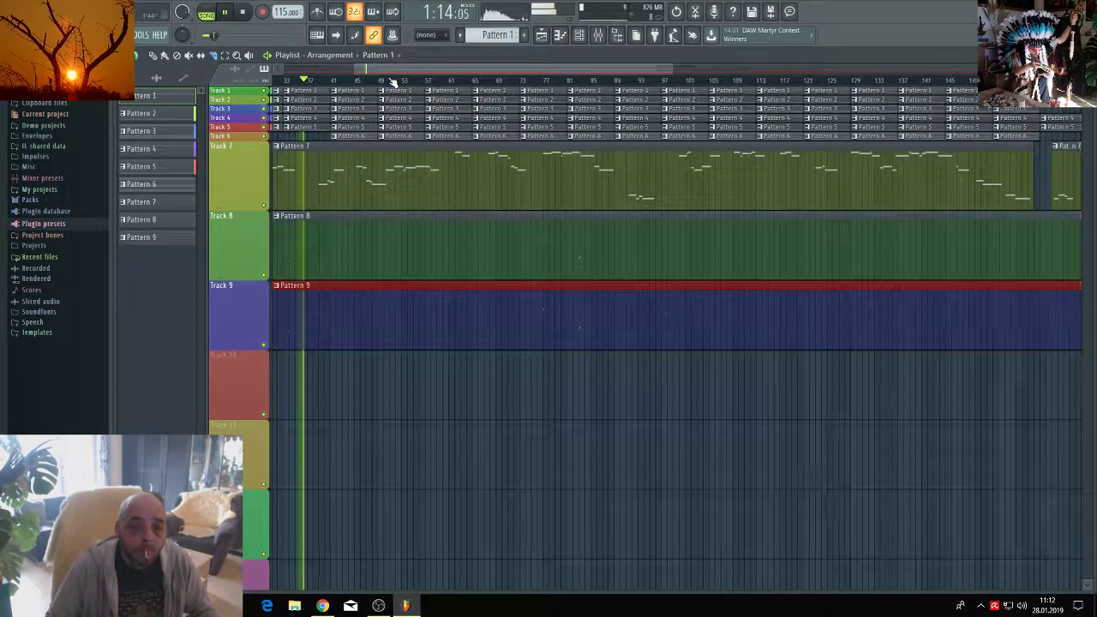
drag(432, 287, 431, 367)
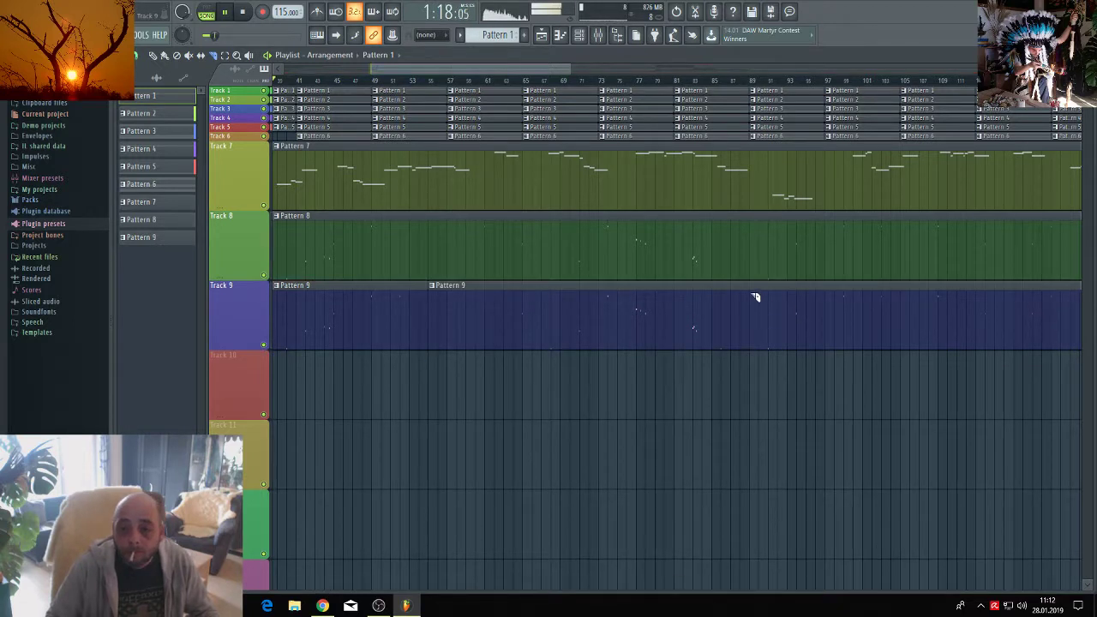
drag(740, 285, 740, 367)
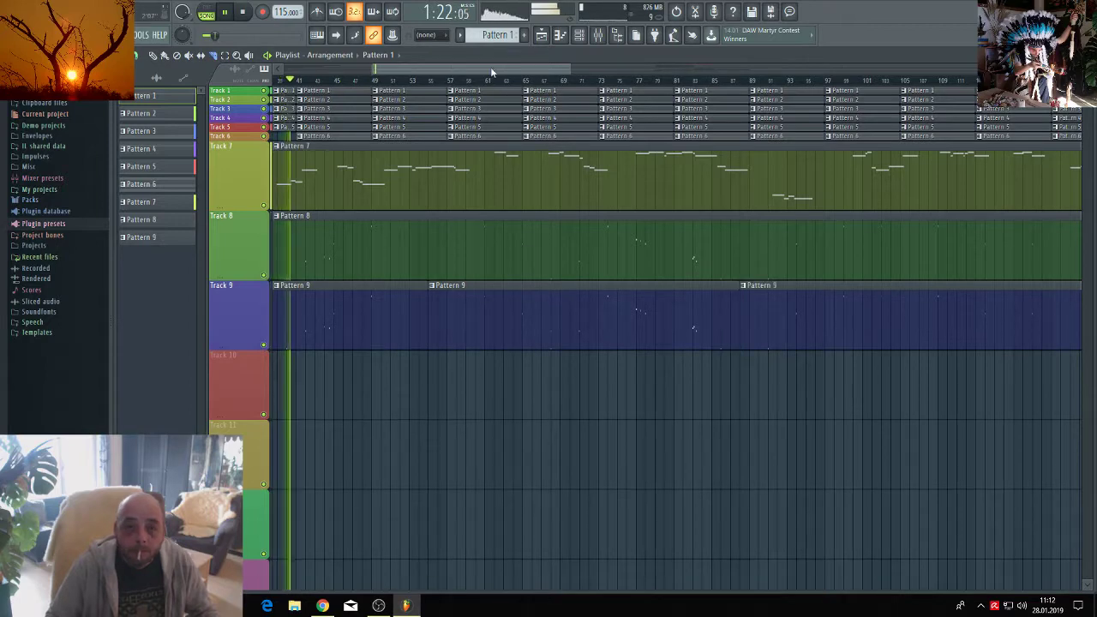
drag(490, 67, 616, 141)
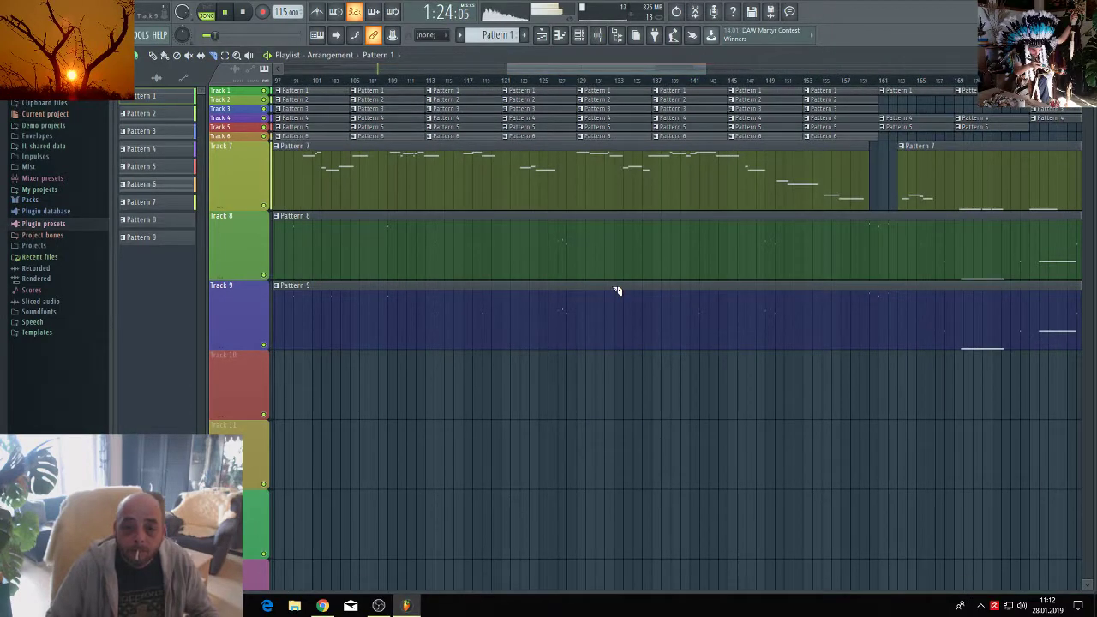
drag(615, 288, 615, 372)
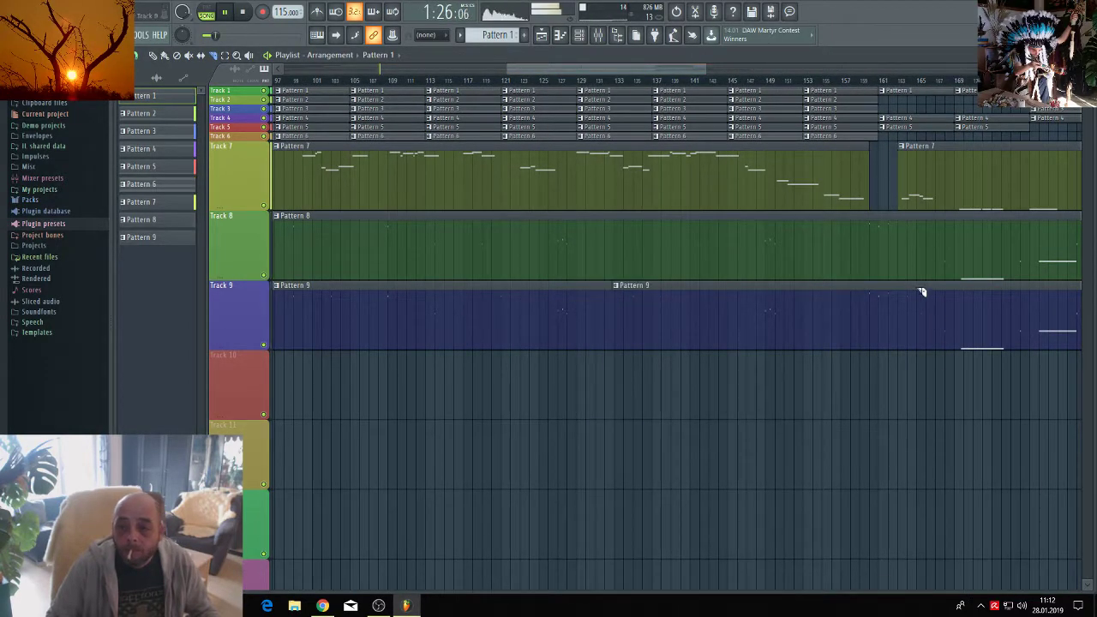
drag(677, 75, 781, 70)
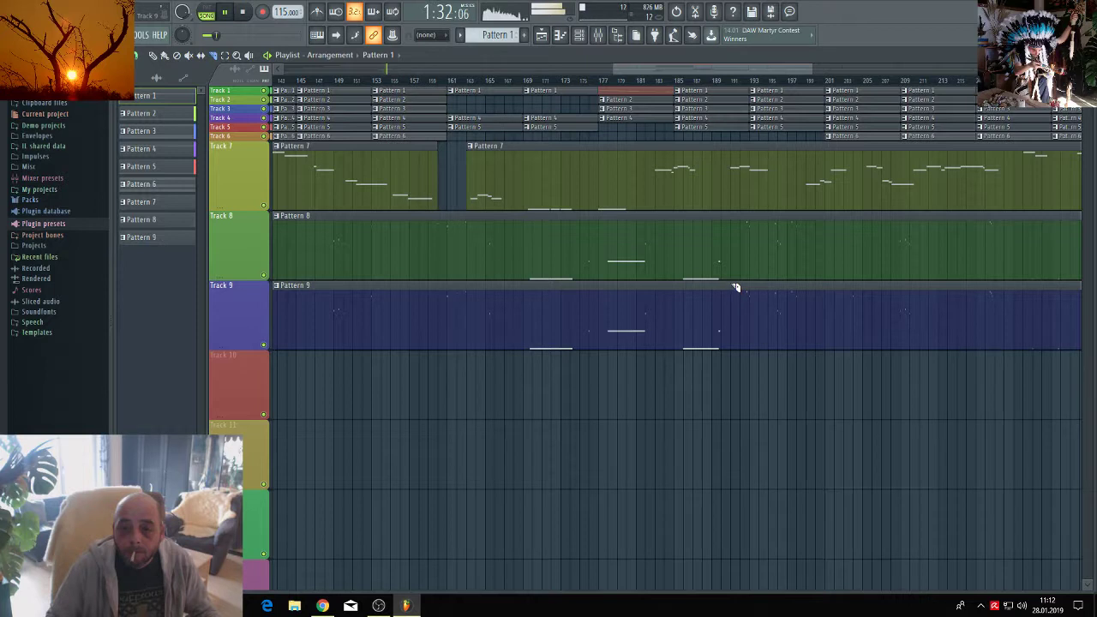
drag(731, 285, 729, 362)
Select Pattern 9 and try SY Fantasy Bellpad 1 and 2 in Nexus #8, then load the SY Guitar Dreams preset.
click(579, 35)
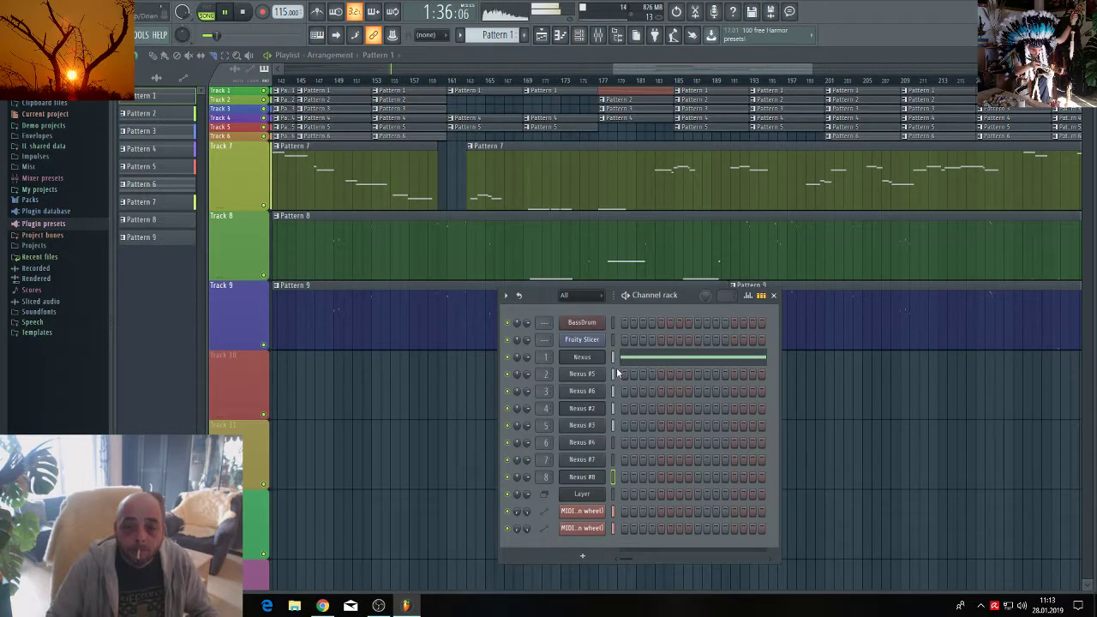
scroll(481, 38, down, 4)
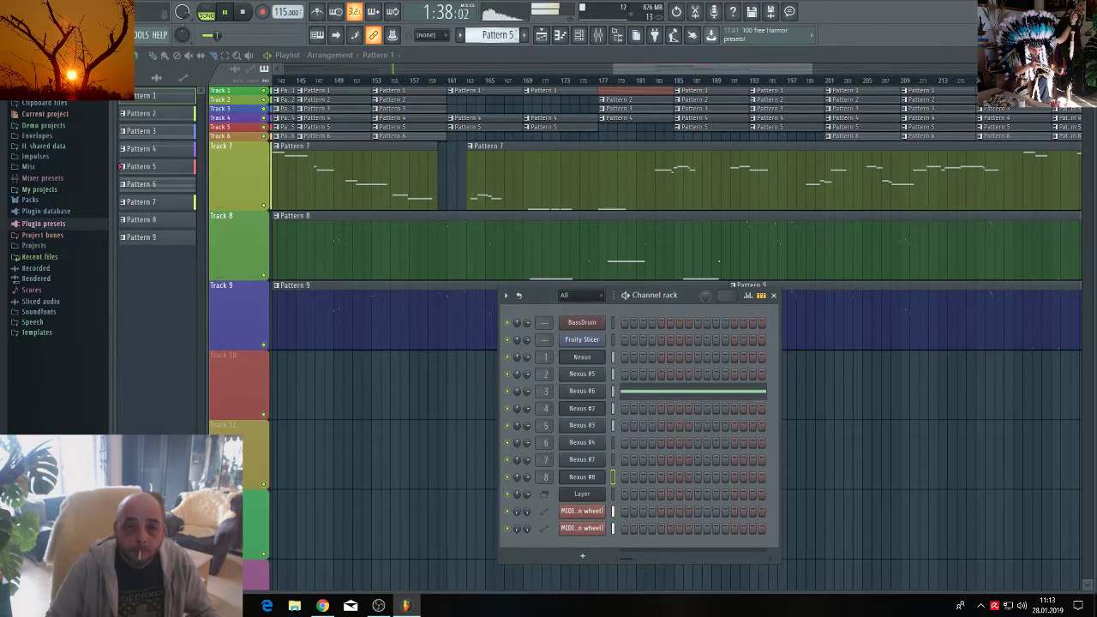
scroll(481, 38, down, 4)
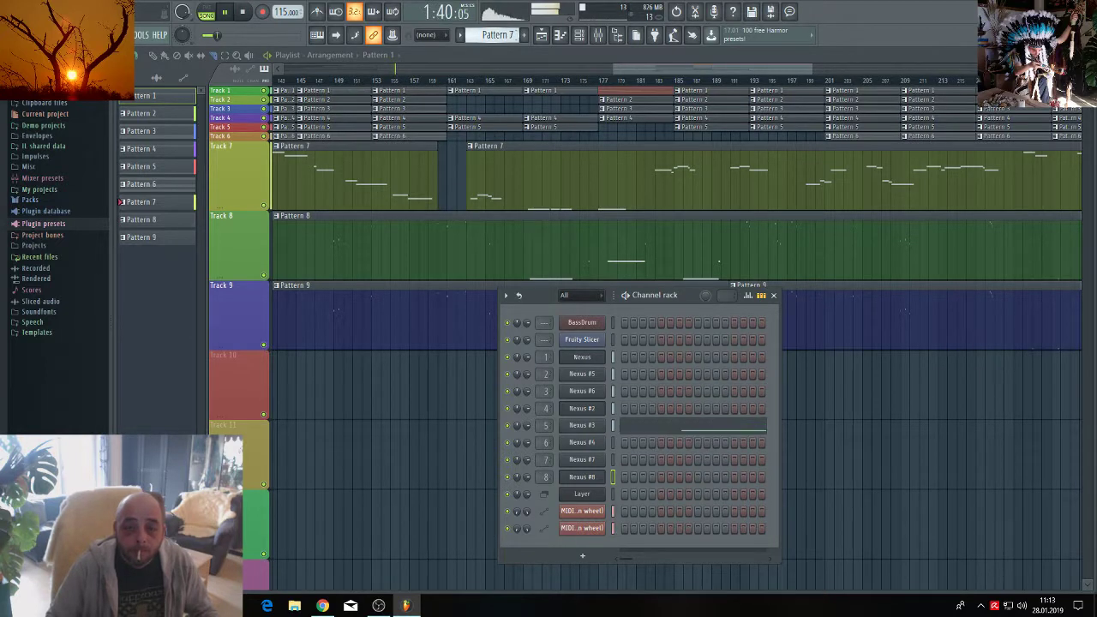
click(583, 477)
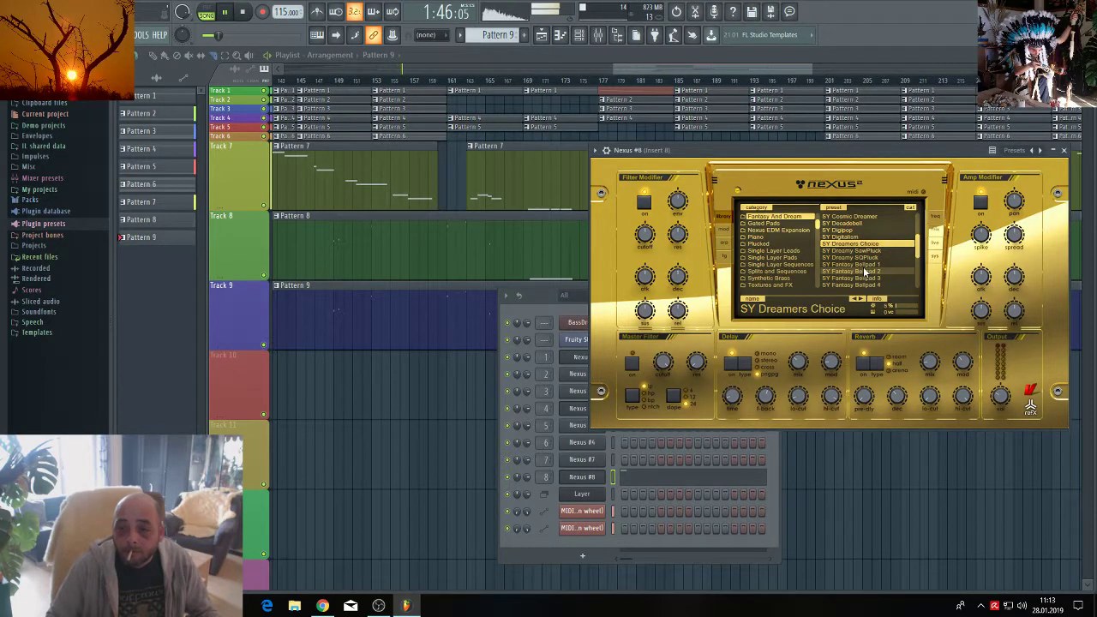
click(867, 266)
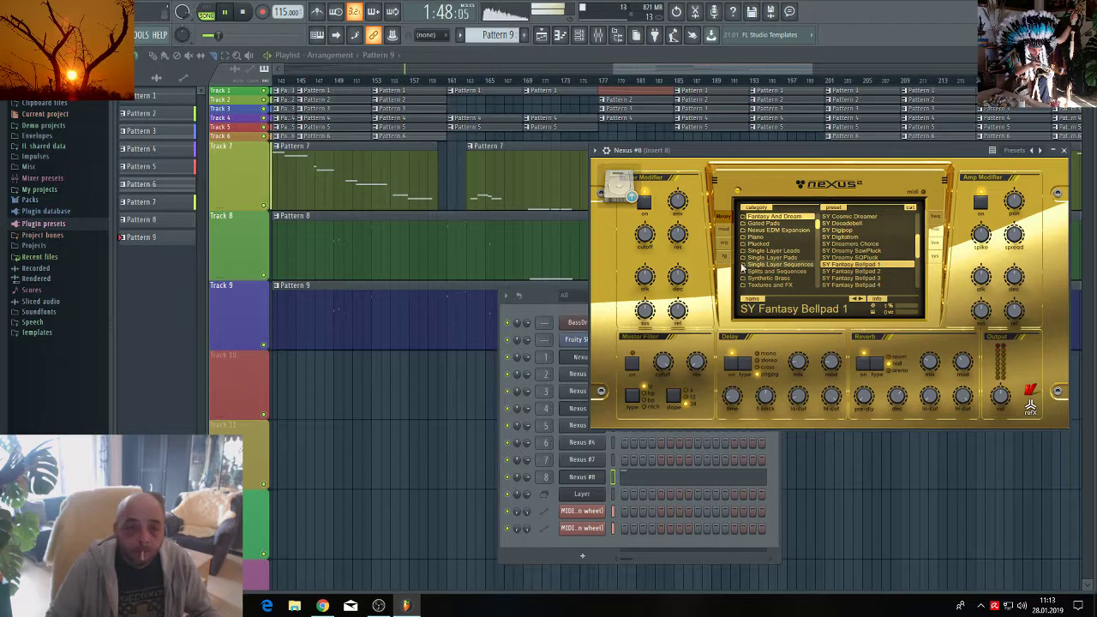
click(848, 272)
key(space)
key(space)
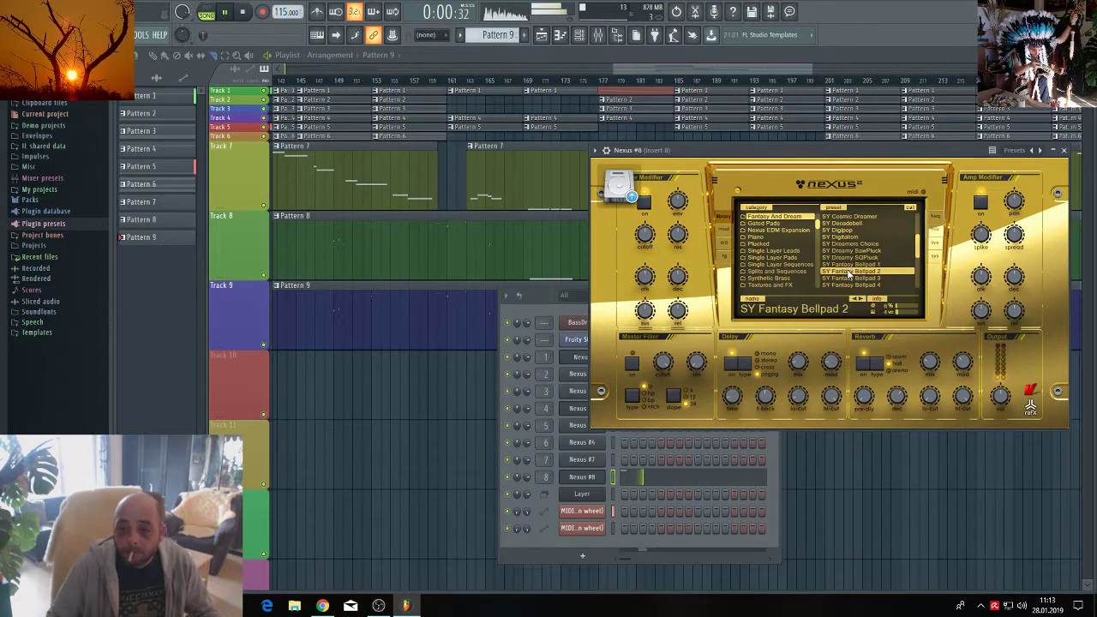
scroll(849, 242, down, 2)
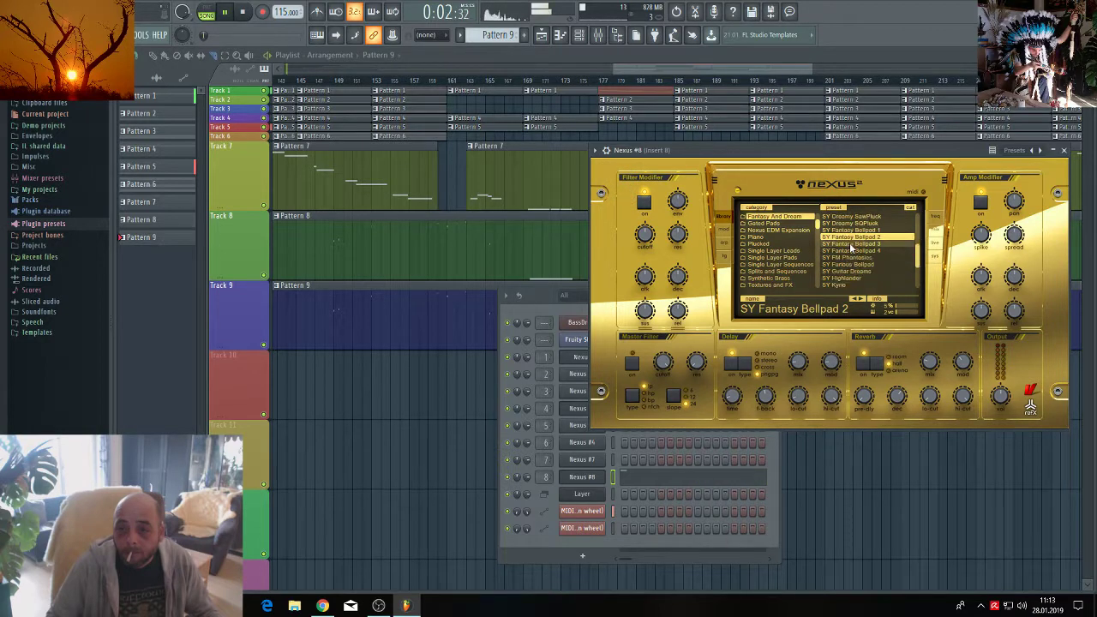
click(844, 271)
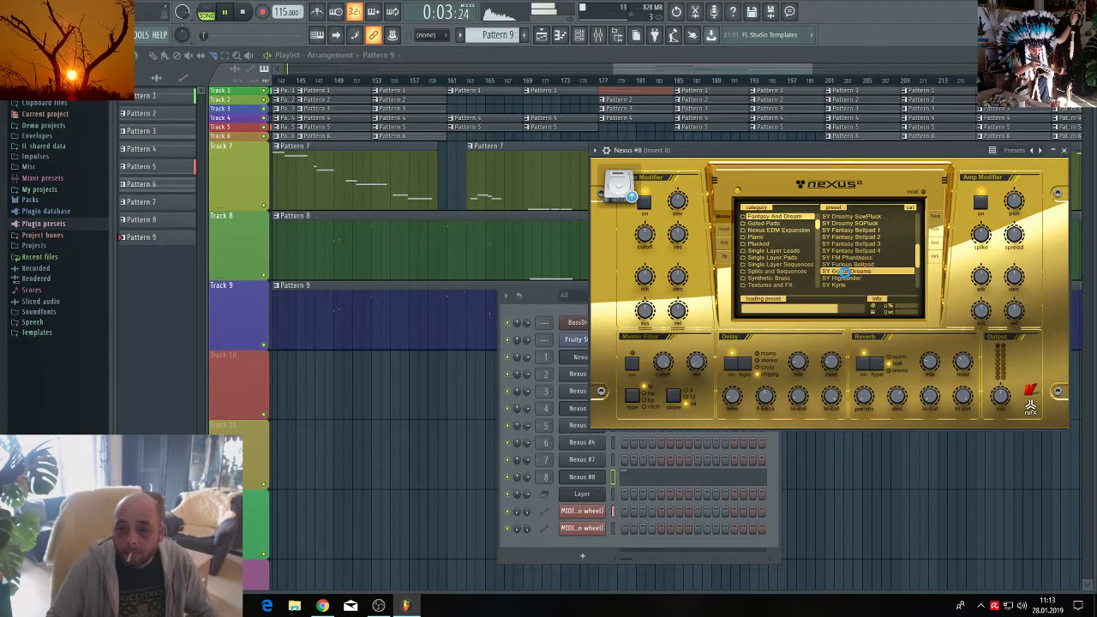
Raise the reverb decay of Nexus #8 slightly and return to the playlist.
mouse_move(994, 399)
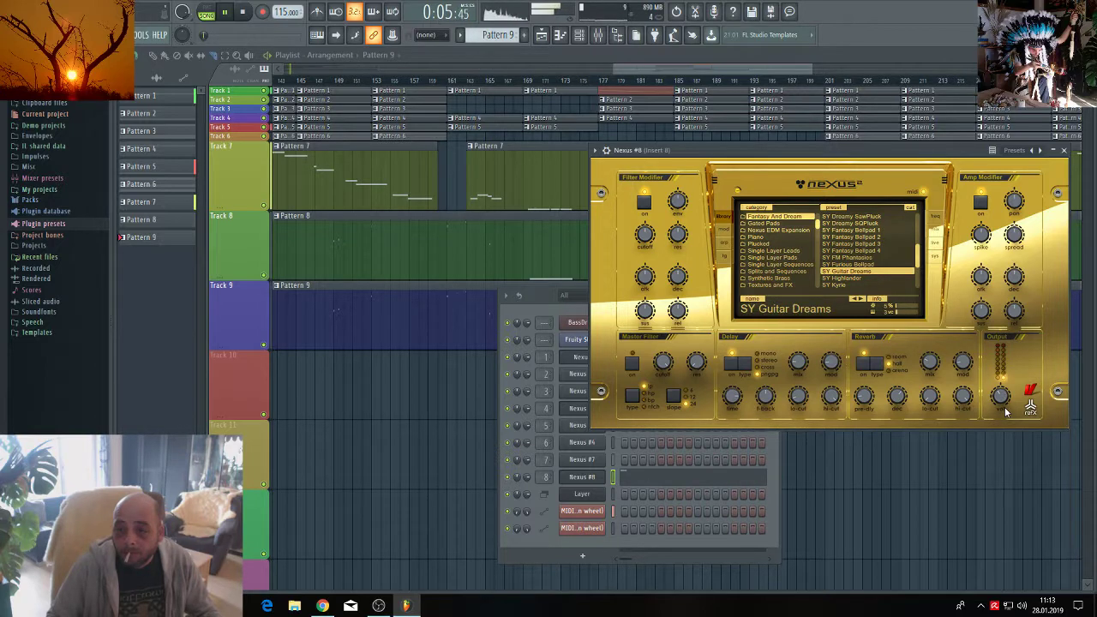
mouse_move(930, 364)
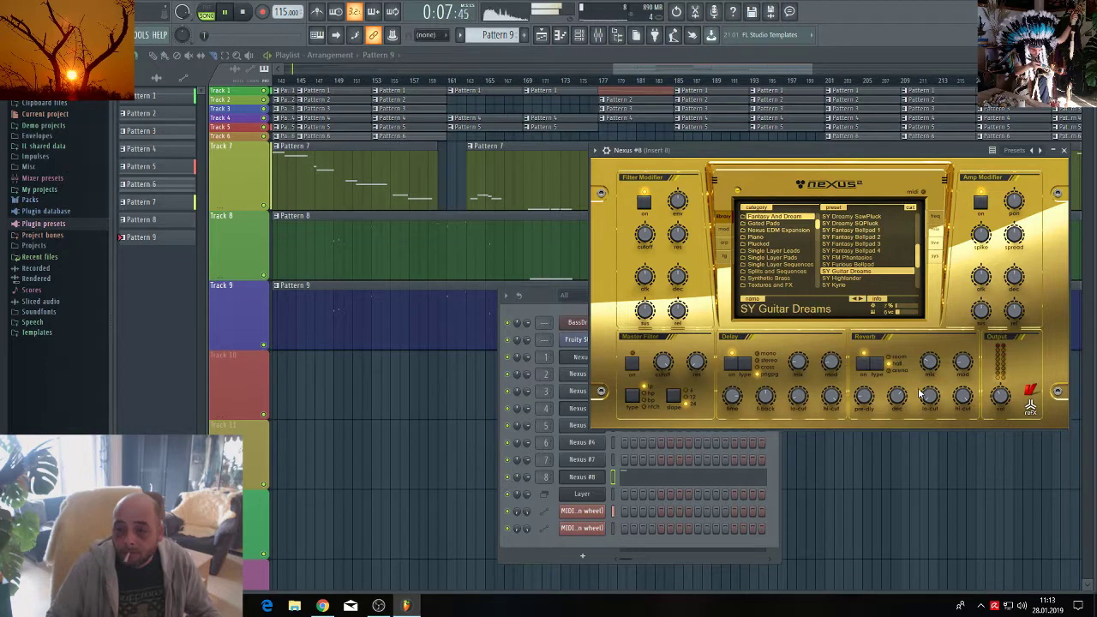
mouse_move(898, 395)
drag(895, 387, 895, 381)
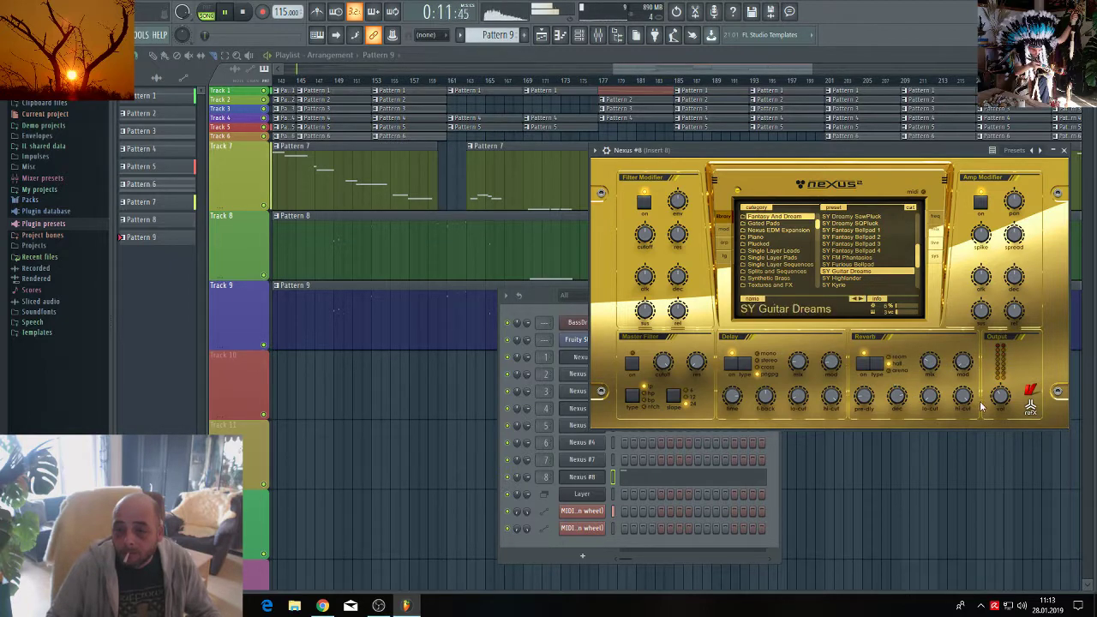
mouse_move(931, 370)
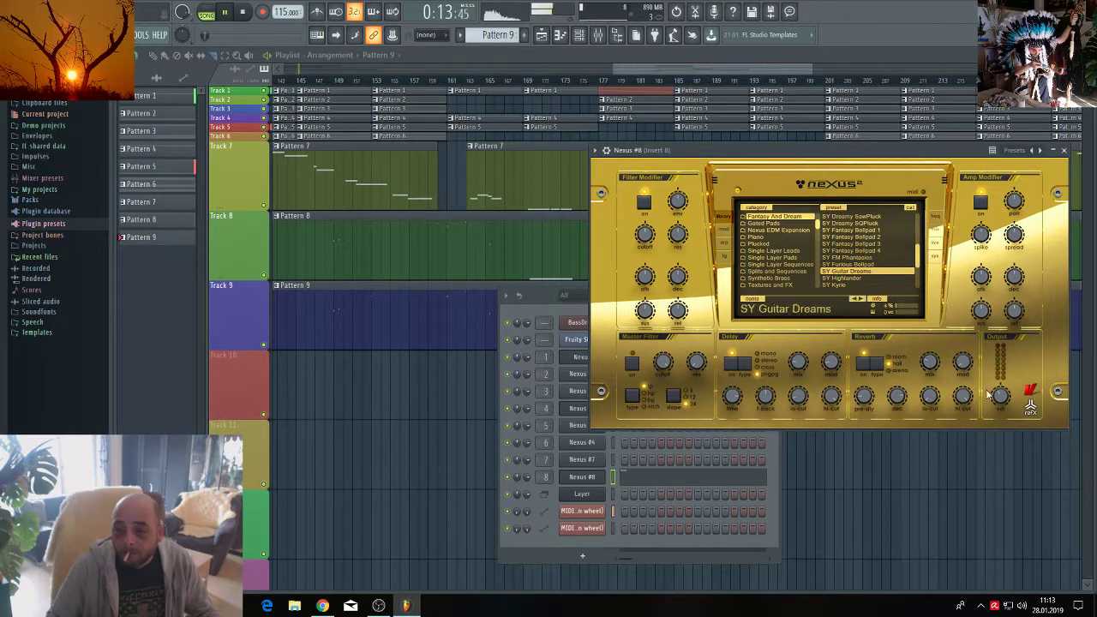
click(377, 386)
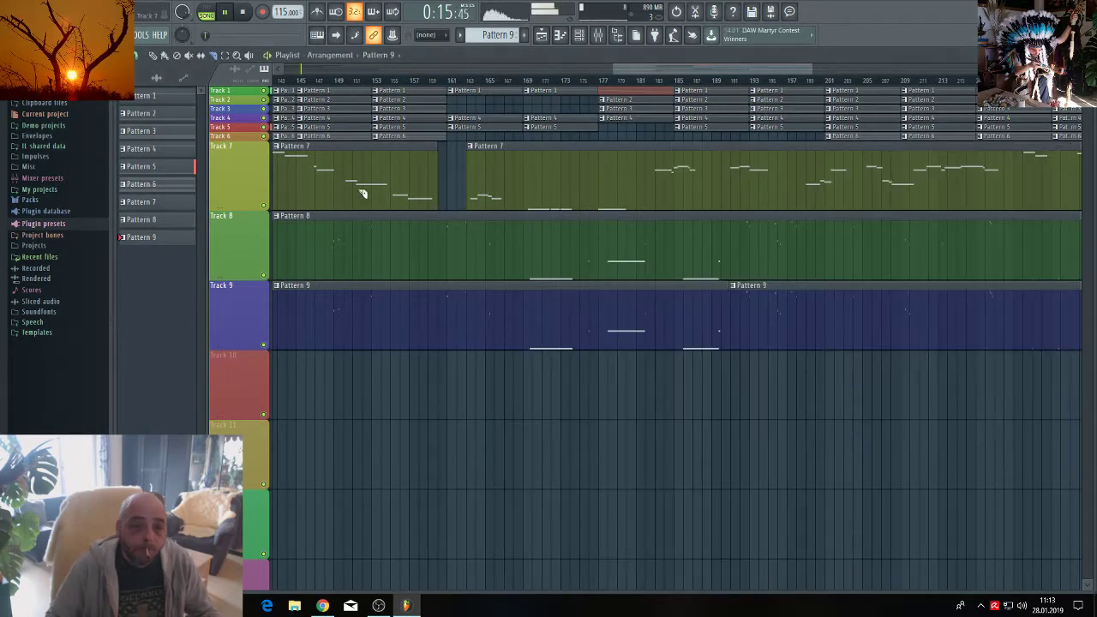
Move all five Pattern 9 slices together from Track 9 to Track 11, starting near bar 51.
drag(614, 70, 283, 70)
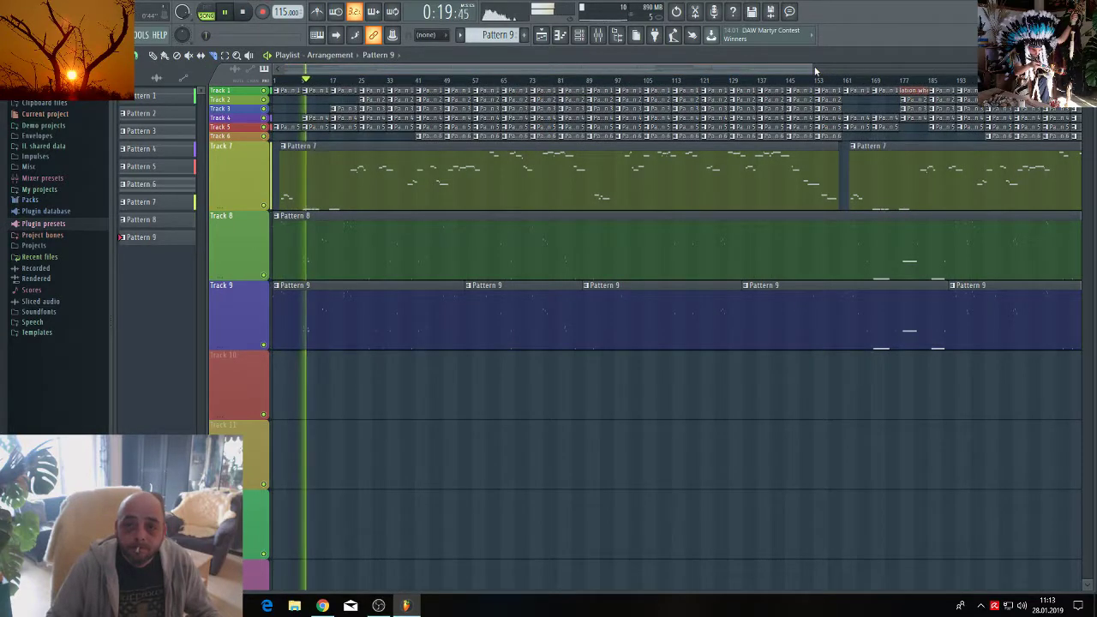
drag(814, 66, 978, 66)
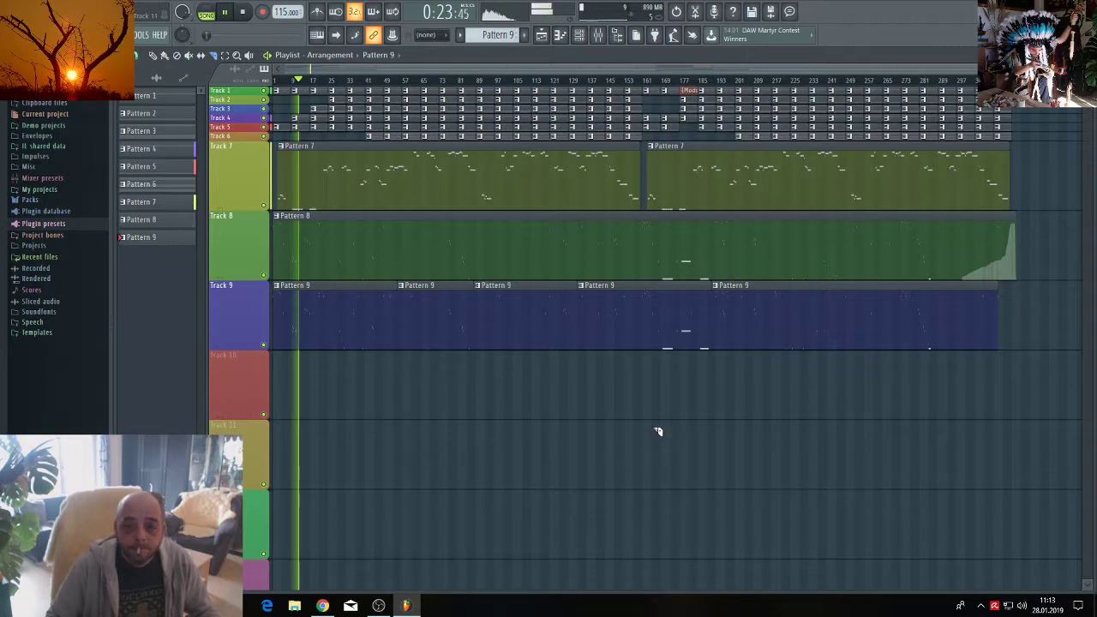
drag(860, 490, 413, 429)
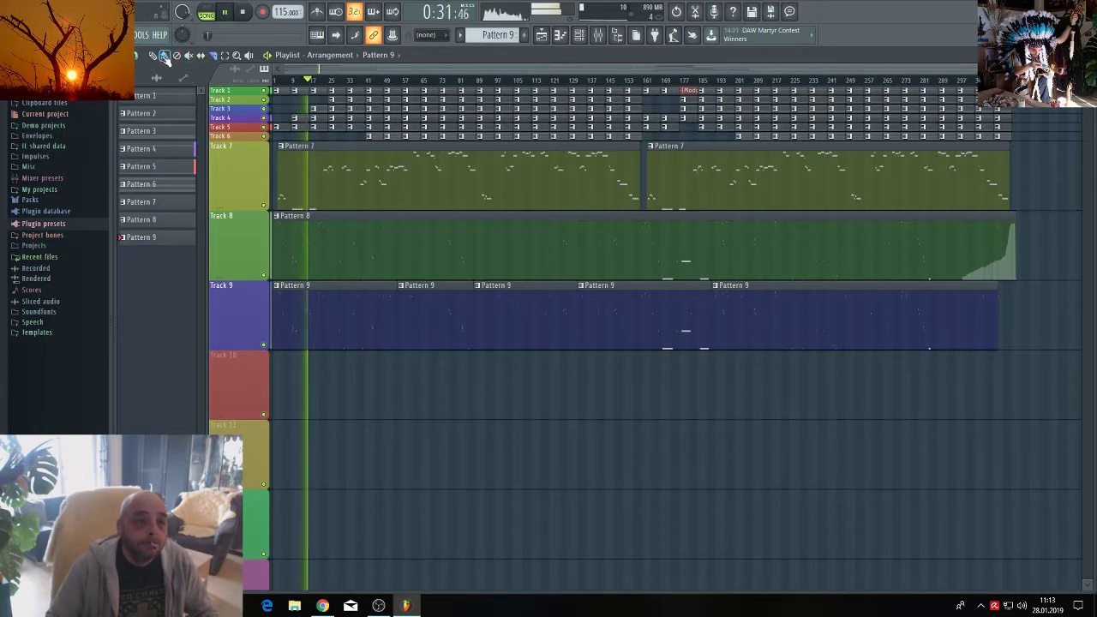
drag(852, 487, 442, 497)
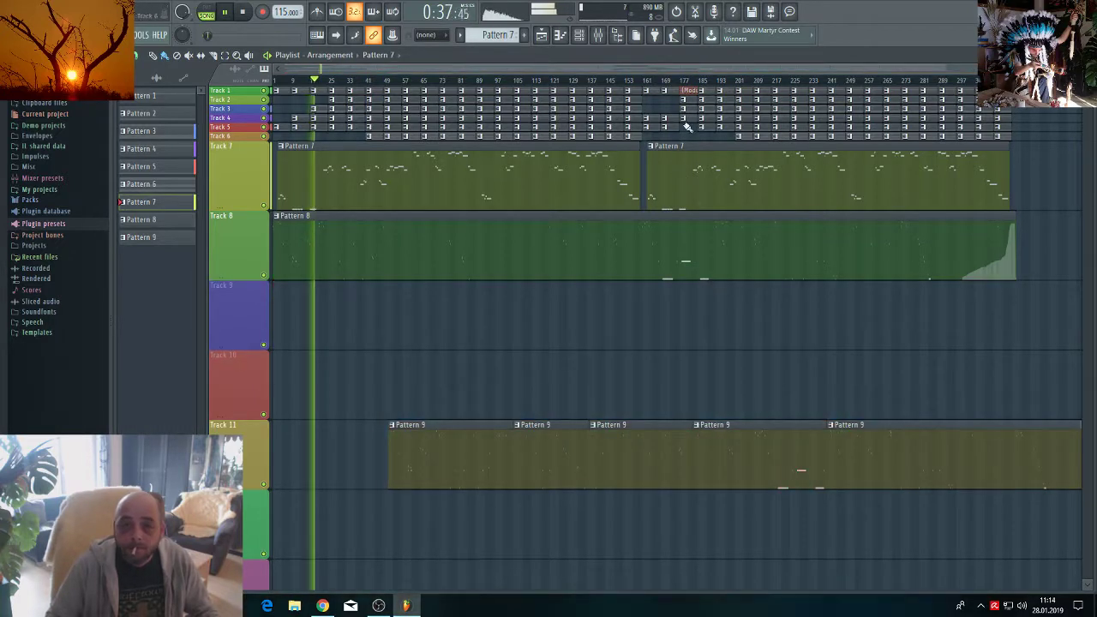
Rearrange the Pattern 9 slices end to end on Track 9 in the order fifth, third, fourth, second, first, restarting playback meanwhile.
scroll(688, 80, down, 1)
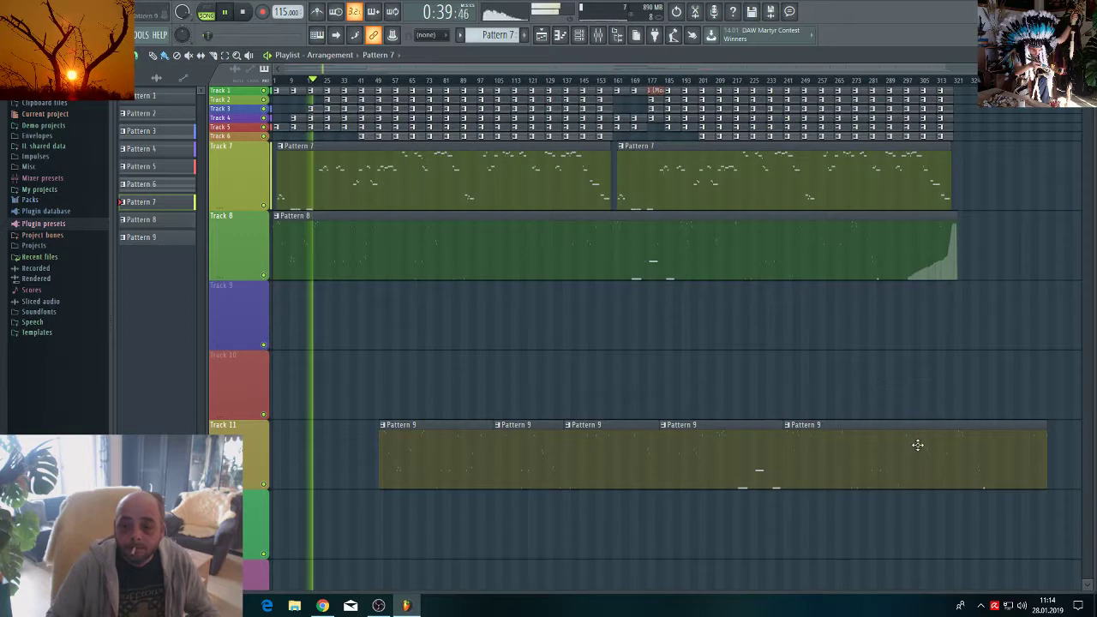
drag(917, 445, 375, 245)
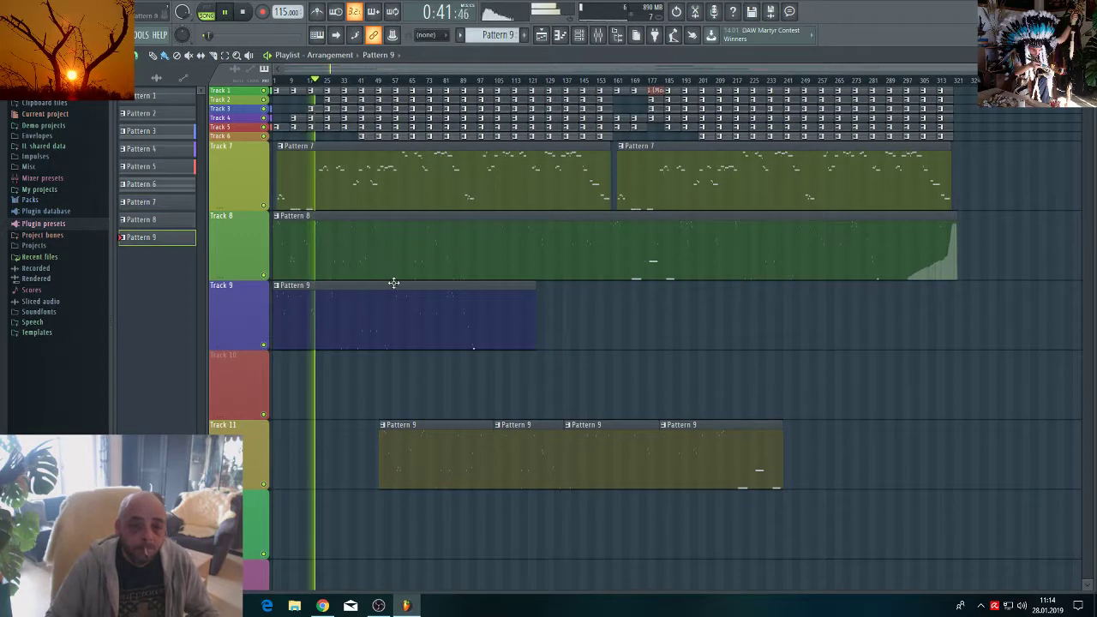
key(space)
key(space)
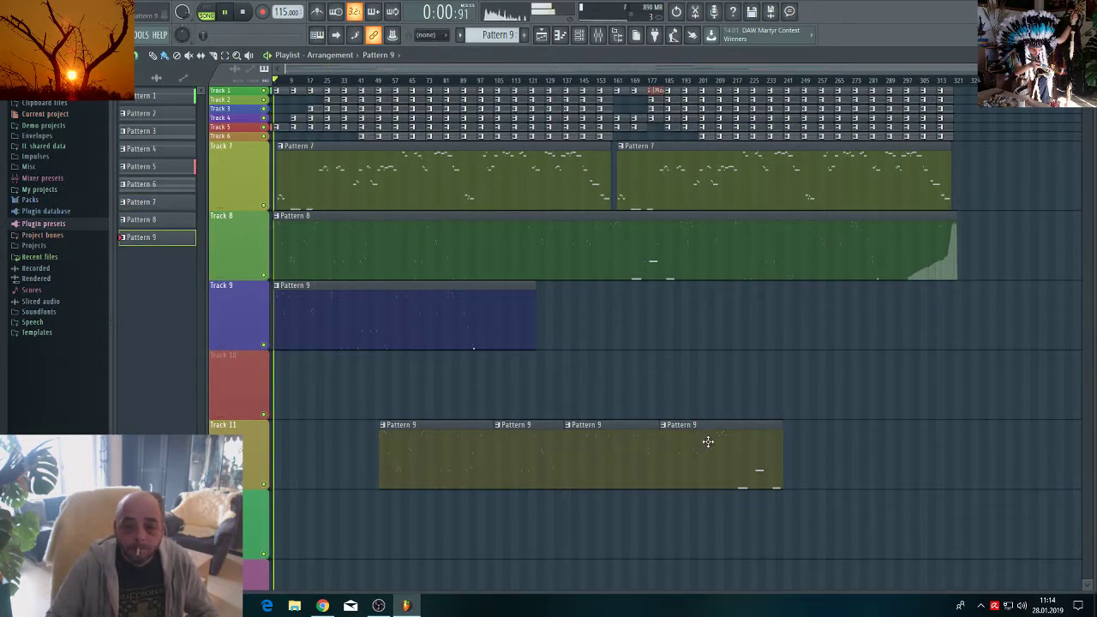
drag(634, 440, 578, 278)
drag(517, 443, 793, 321)
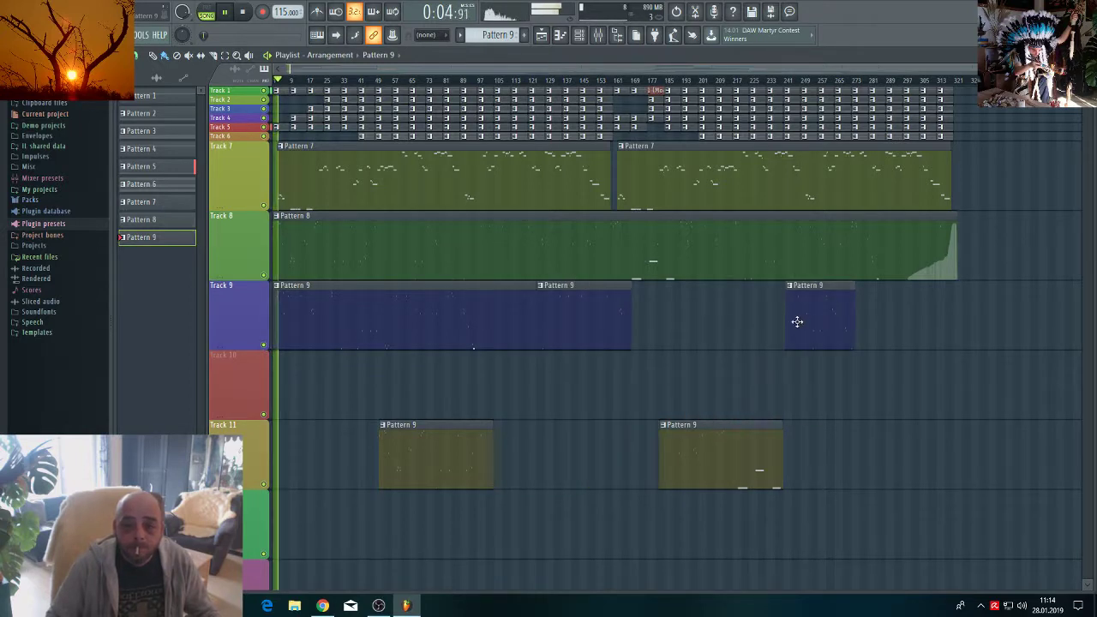
drag(720, 431, 694, 295)
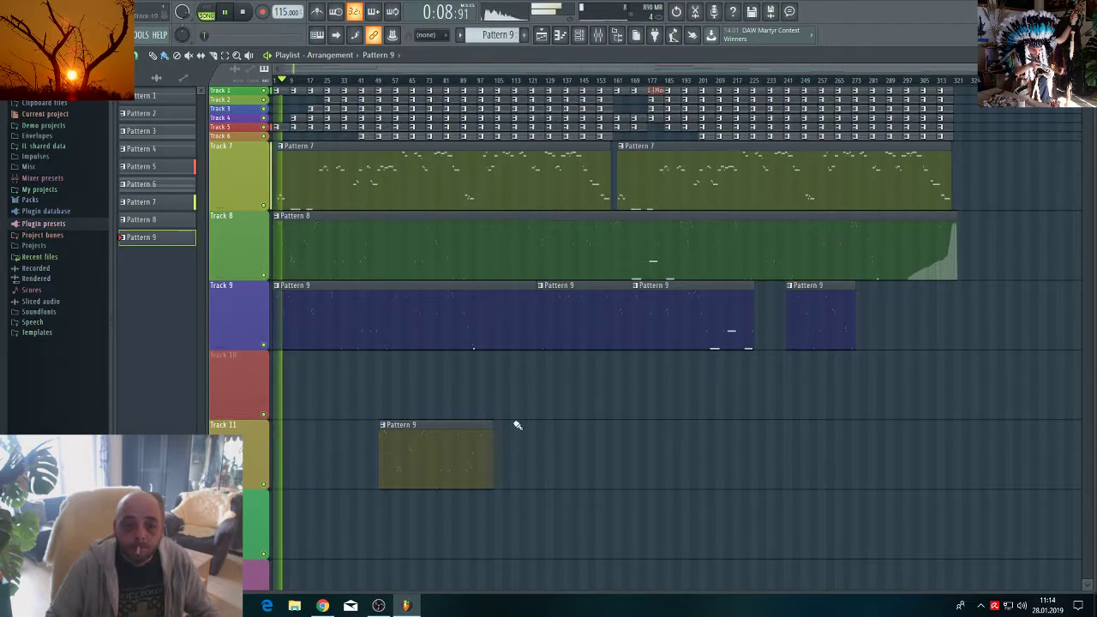
drag(422, 426, 905, 286)
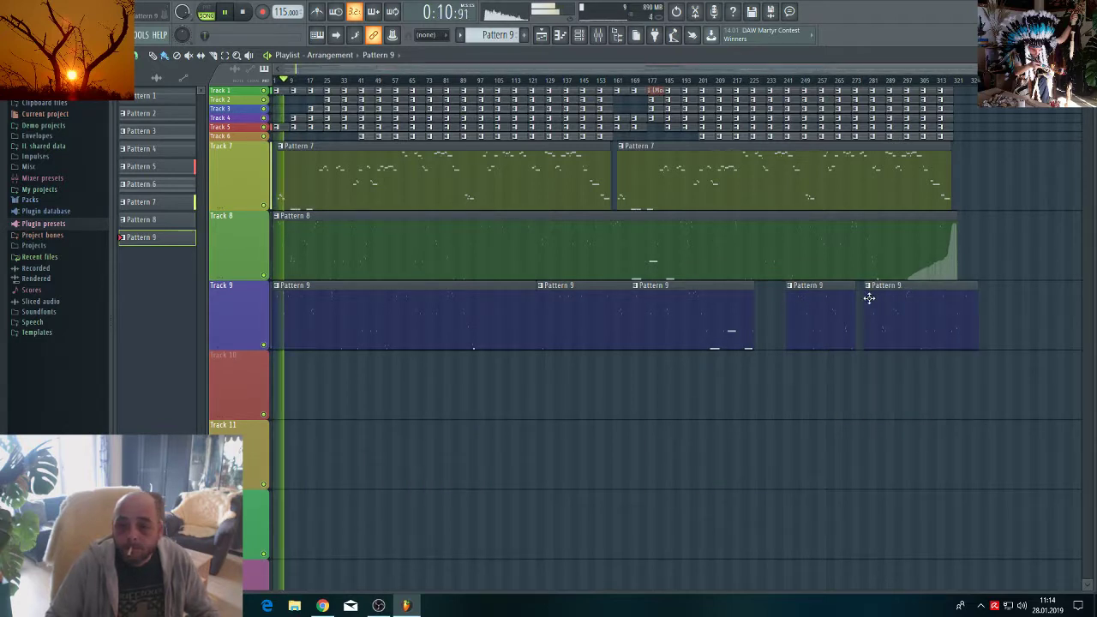
drag(832, 284, 798, 289)
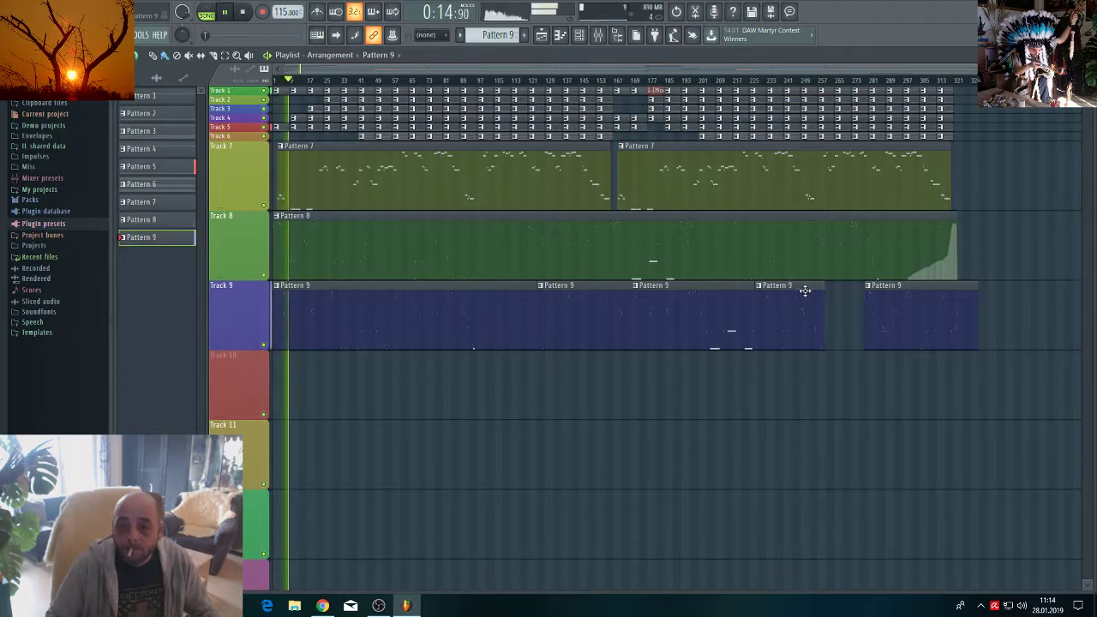
drag(891, 290, 852, 290)
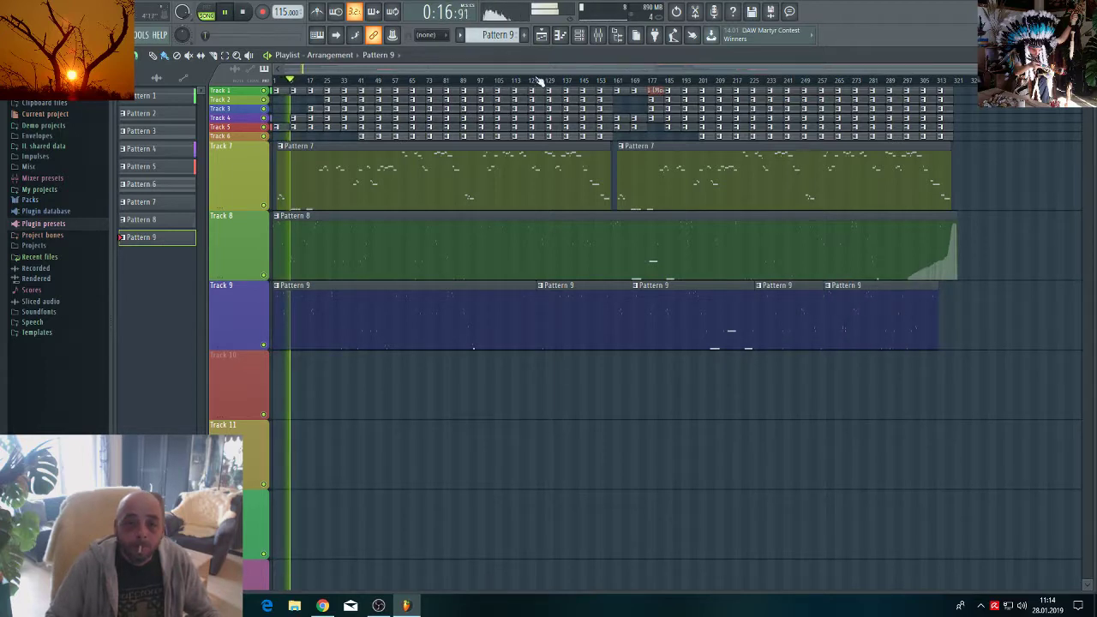
Trim about two bars off the start of the second Pattern 9 clip on Track 9 and butt it against the first near bar 125.
scroll(540, 86, up, 1)
scroll(540, 86, up, 3)
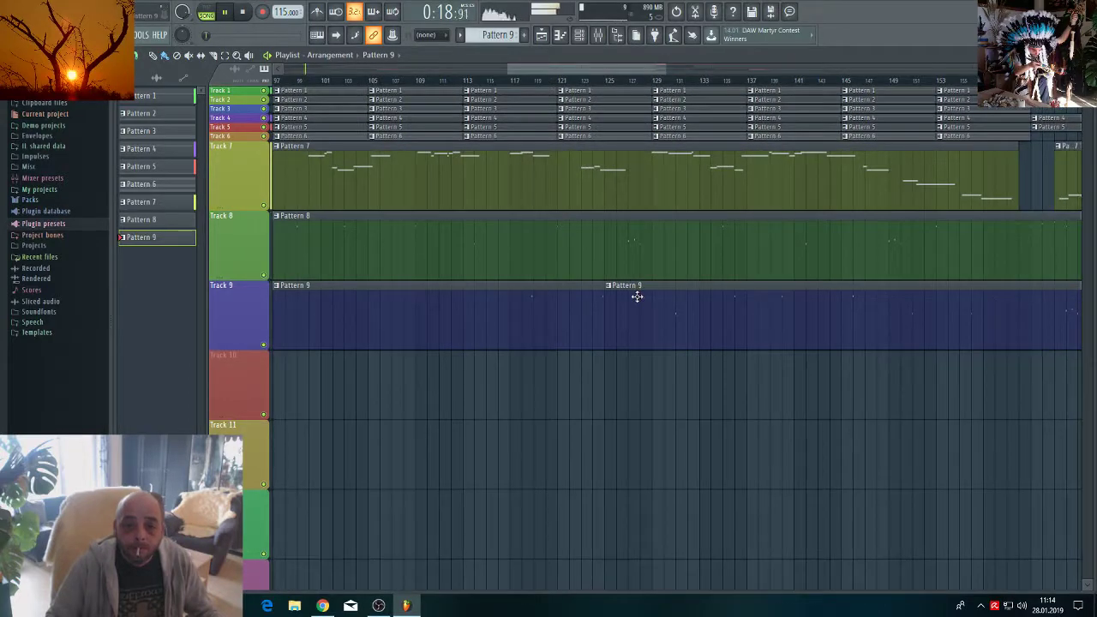
mouse_move(636, 293)
mouse_down()
mouse_move(655, 292)
mouse_move(639, 293)
mouse_up()
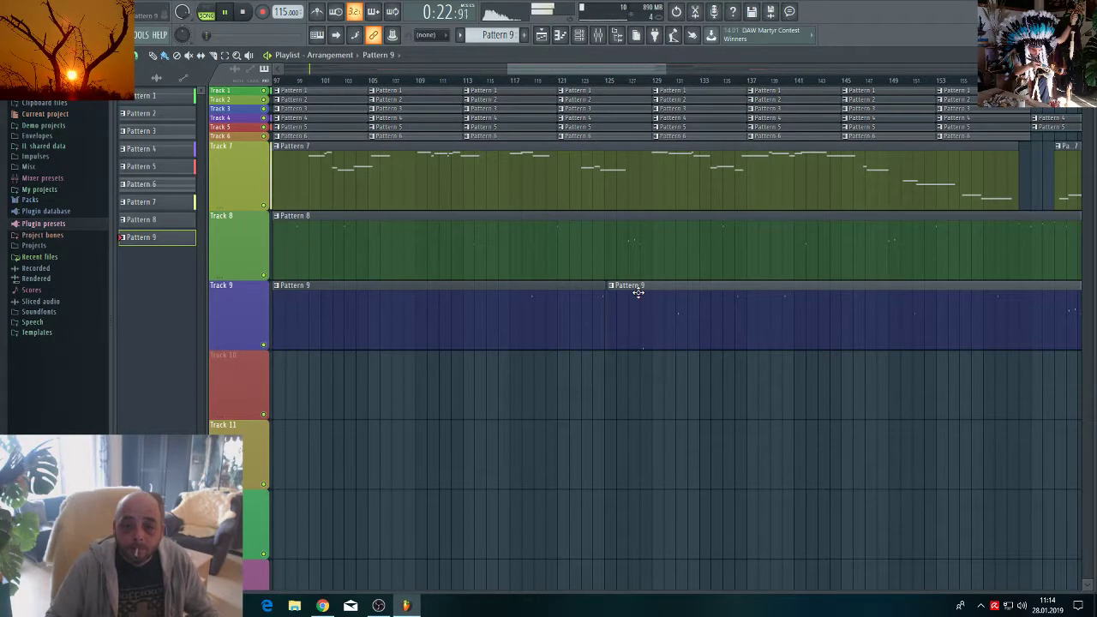
drag(638, 292, 622, 283)
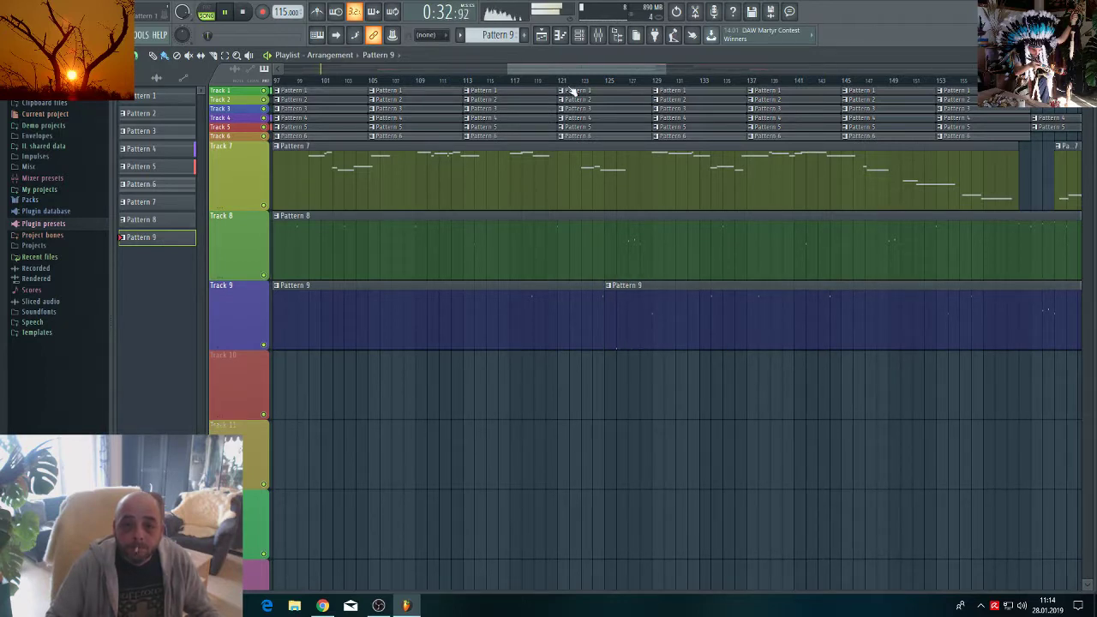
drag(569, 66, 658, 83)
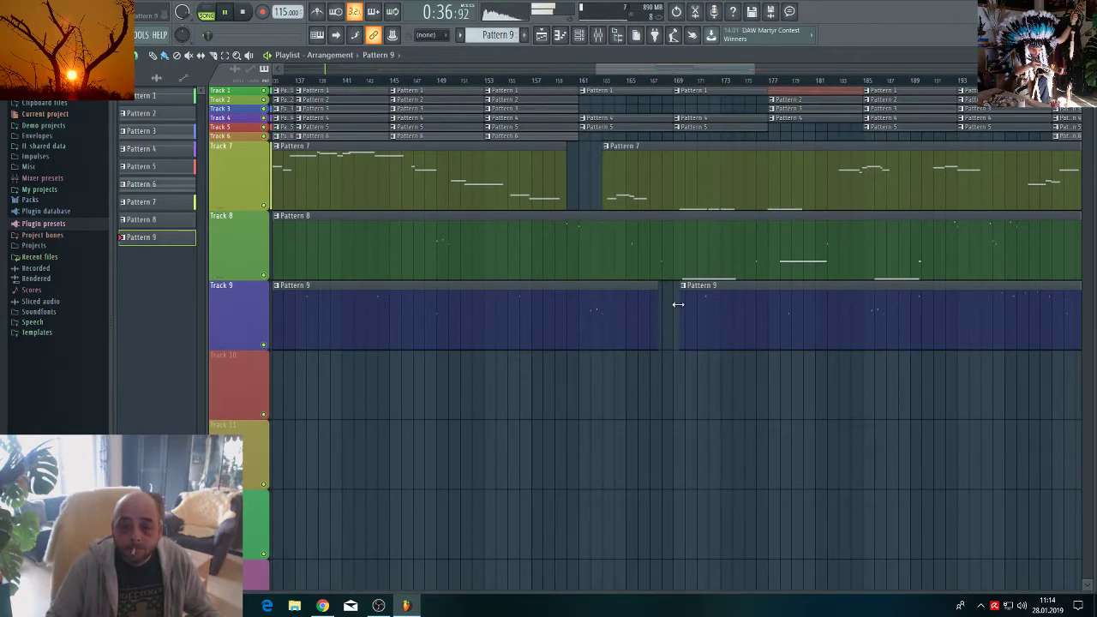
Move the third, fourth and fifth Pattern 9 clips on Track 9 to about bars 167, 225 and 253, trimming about five bars off the fourth's start.
drag(678, 304, 695, 284)
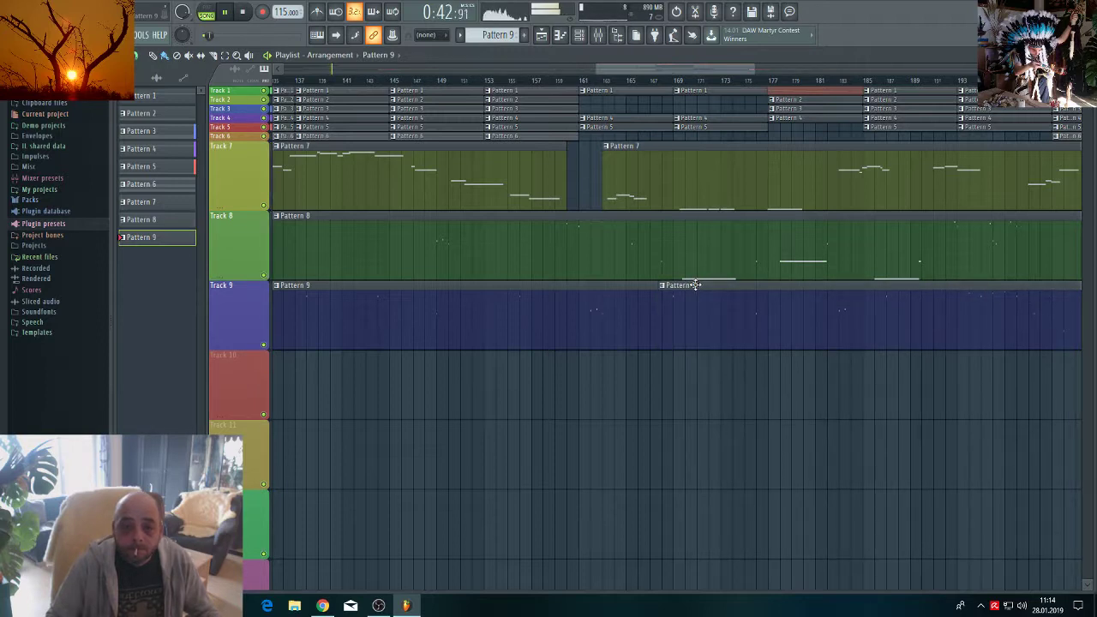
drag(628, 66, 765, 85)
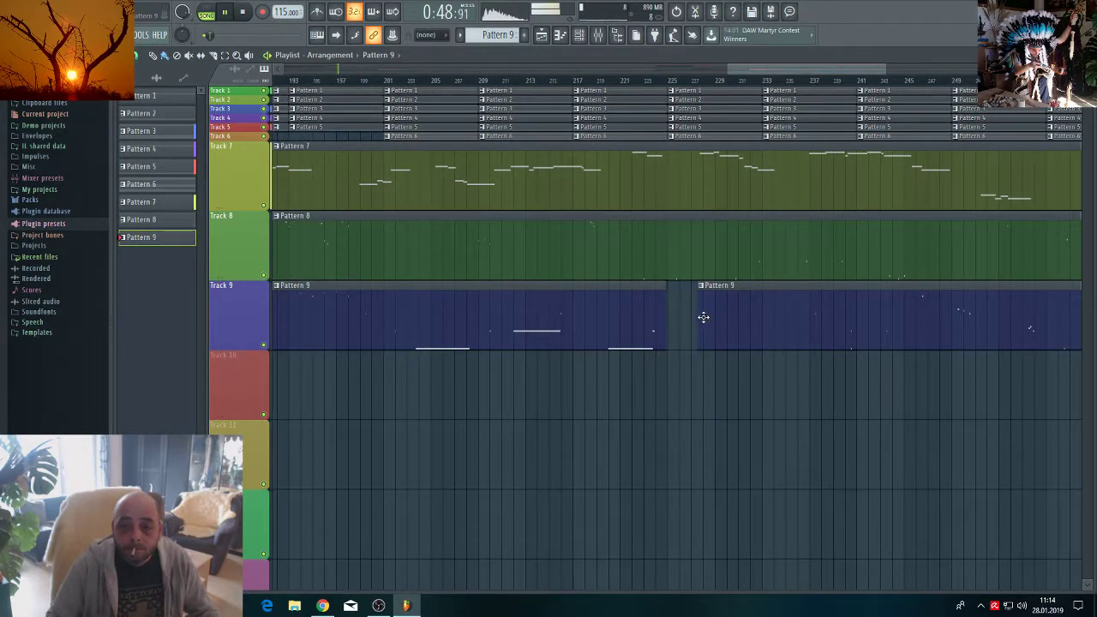
drag(700, 318, 763, 330)
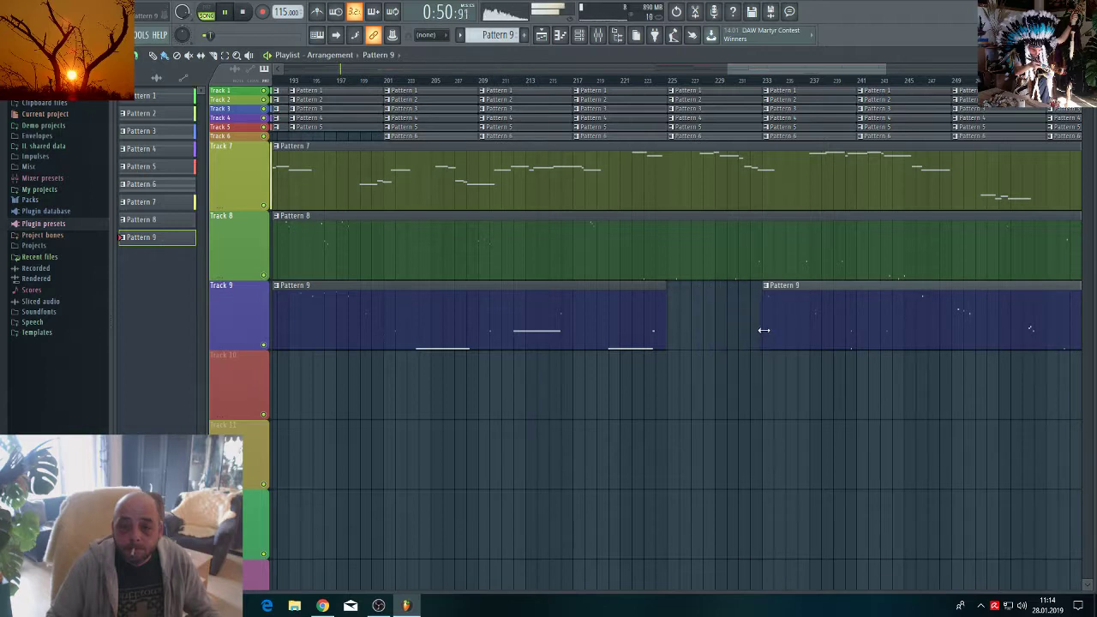
drag(791, 289, 699, 288)
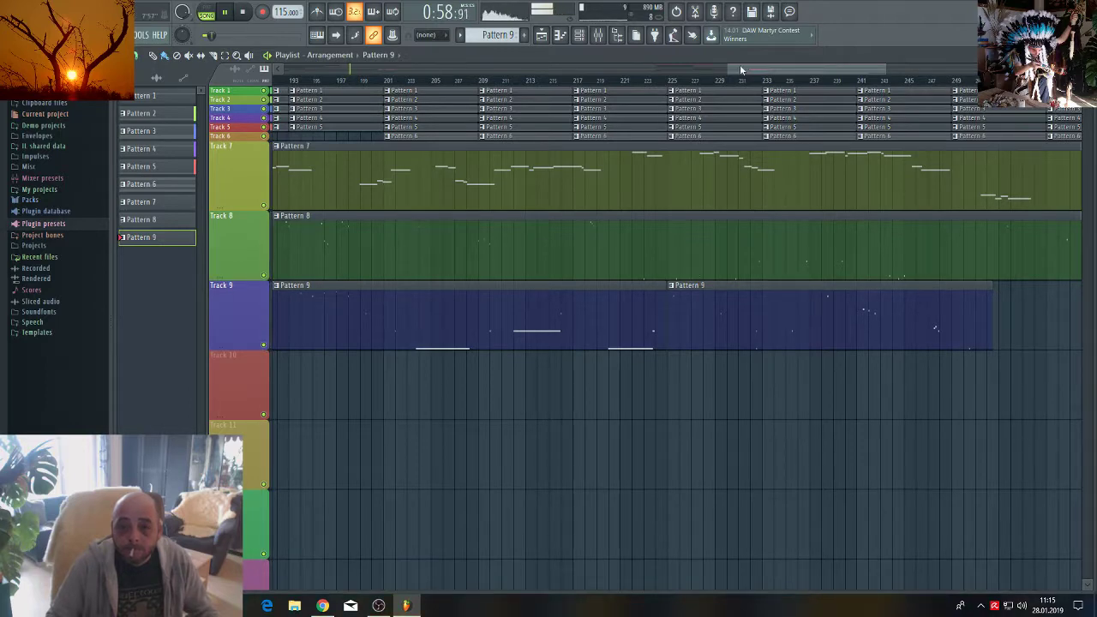
scroll(741, 69, right, 5)
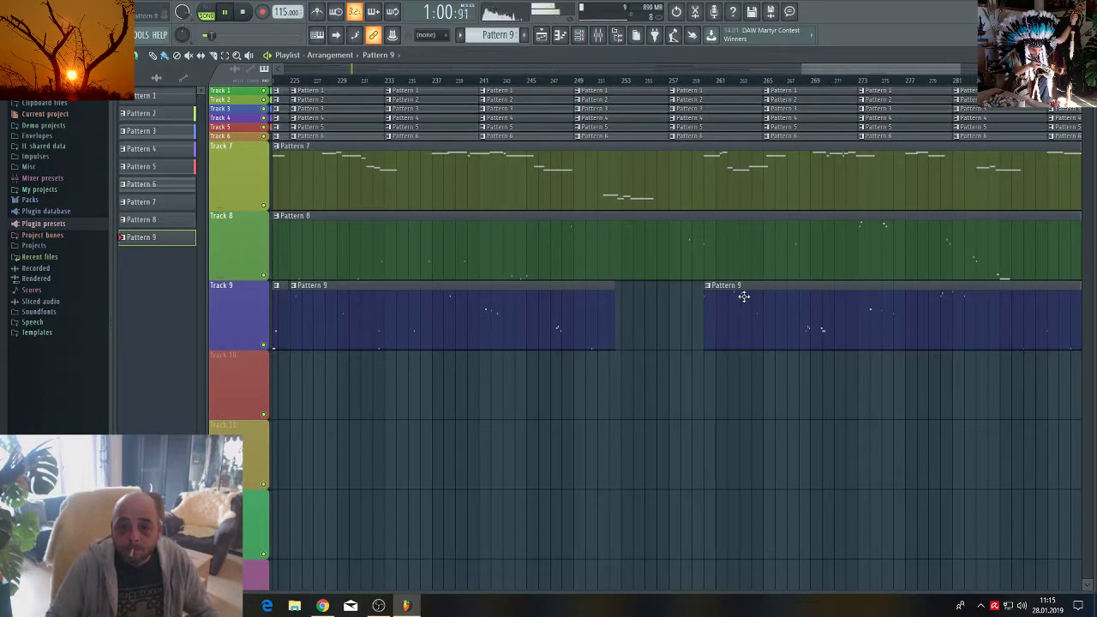
drag(743, 291, 661, 287)
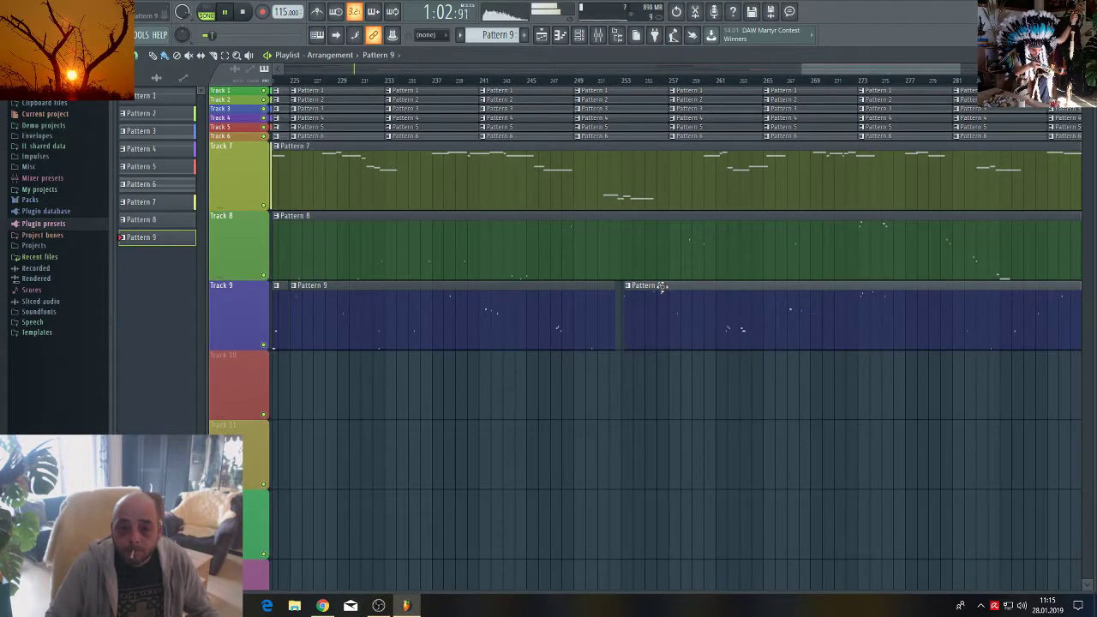
Add another Pattern 9 clip at the end of Track 9 near bar 307 and shorten it to end around bar 318.
drag(818, 66, 889, 74)
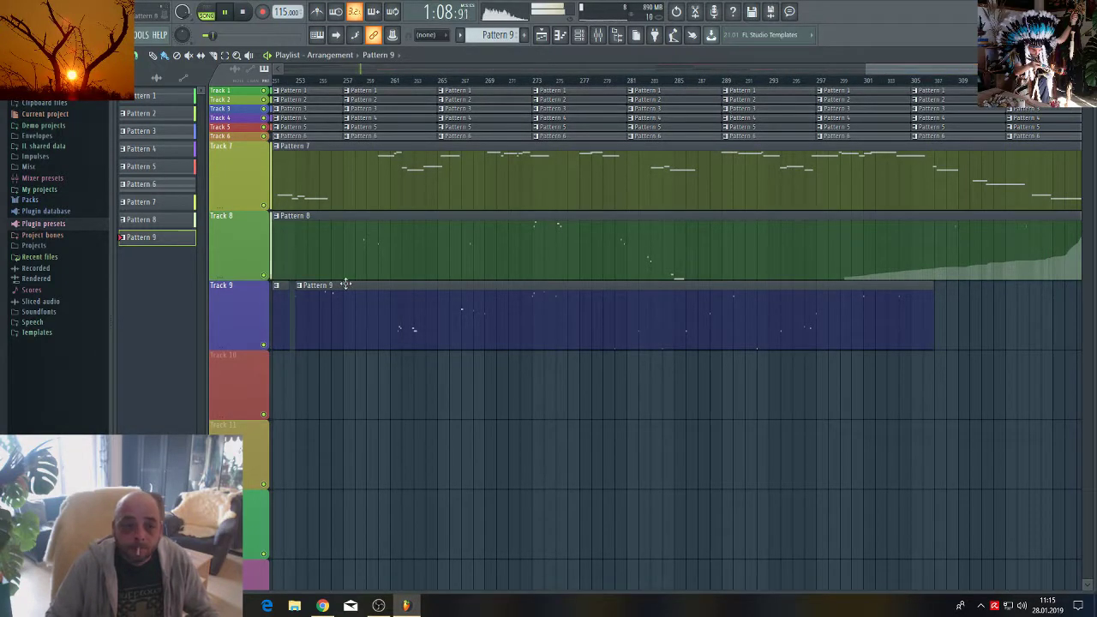
click(945, 312)
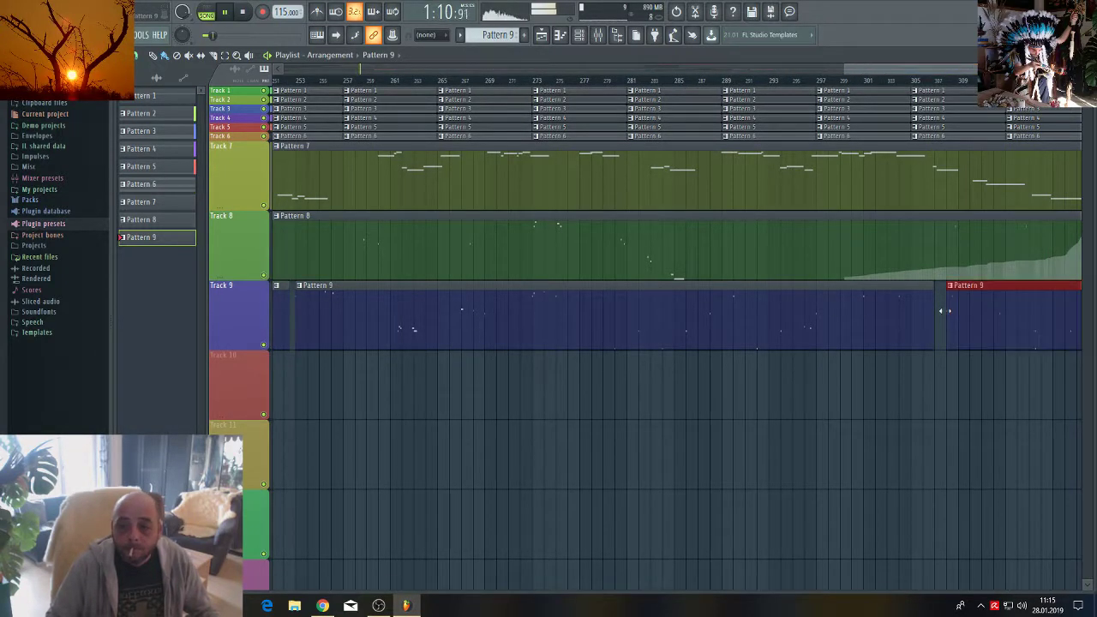
drag(971, 288, 960, 287)
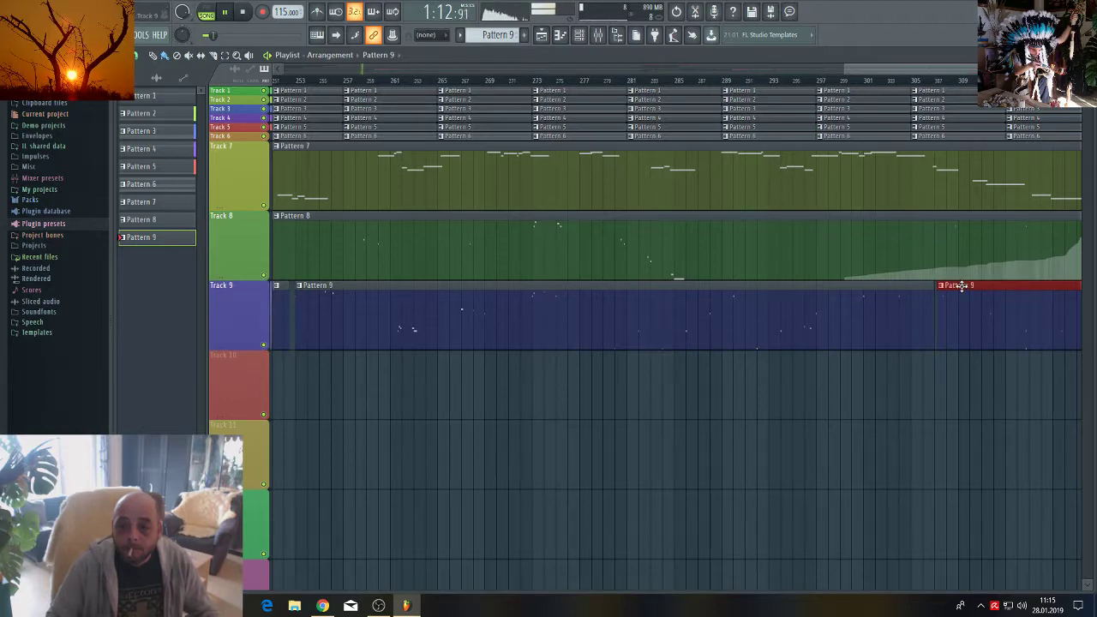
mouse_move(844, 68)
mouse_down()
mouse_move(698, 66)
mouse_move(835, 74)
mouse_up()
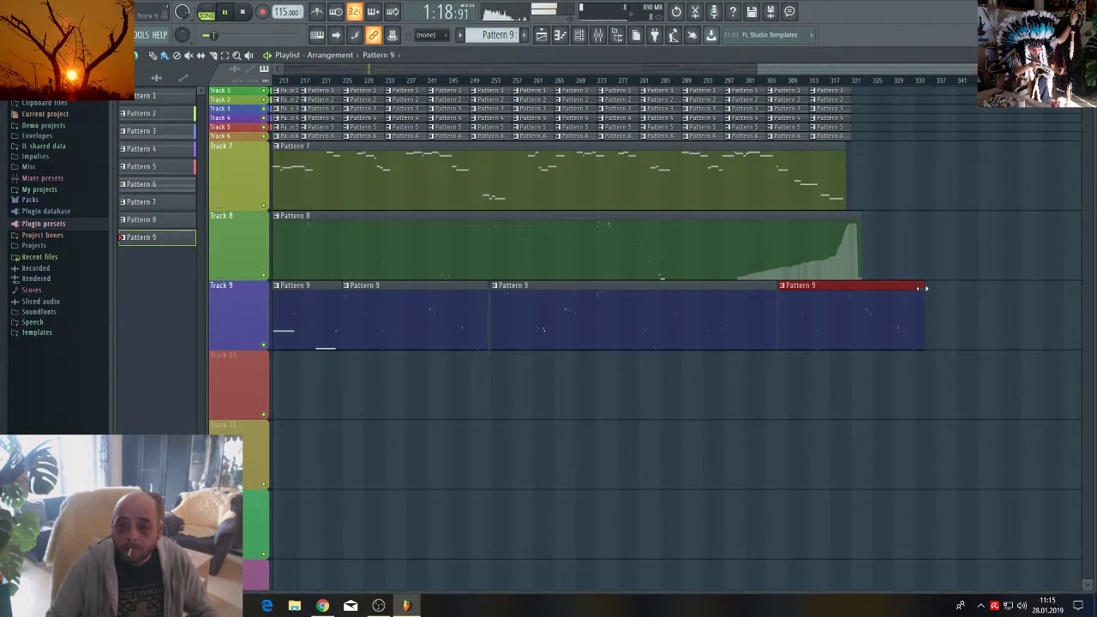
drag(920, 288, 840, 293)
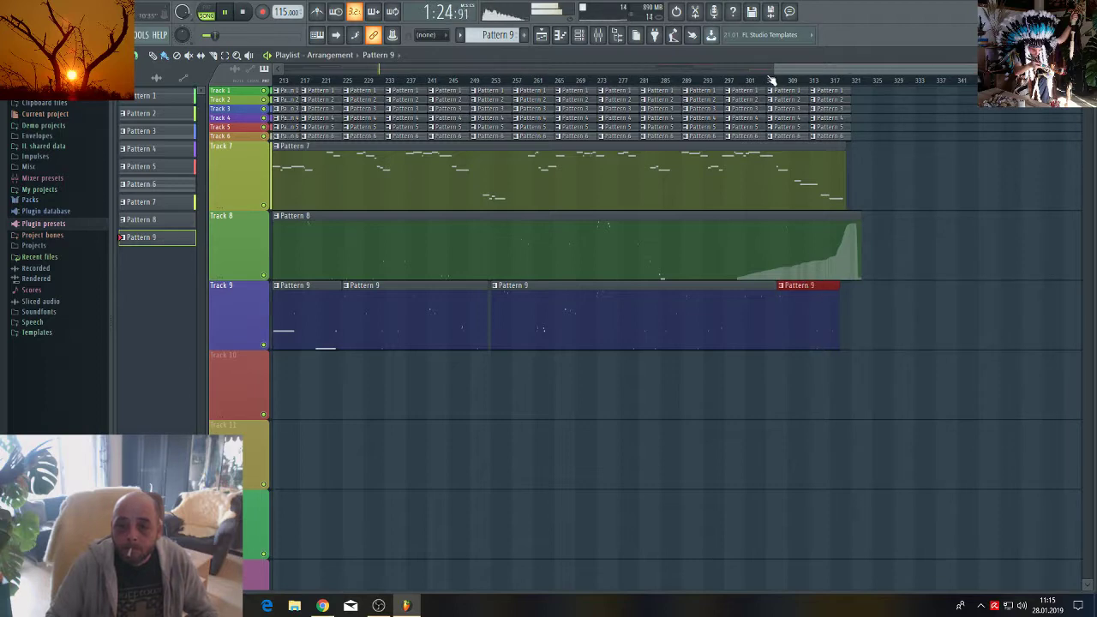
scroll(771, 80, up, 2)
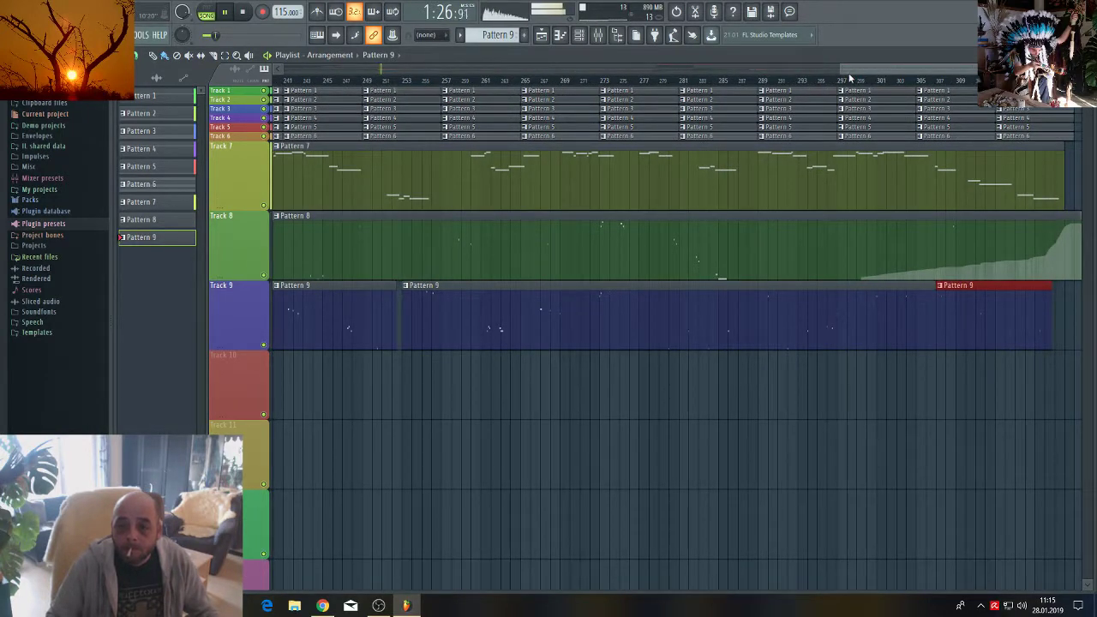
drag(848, 68, 509, 69)
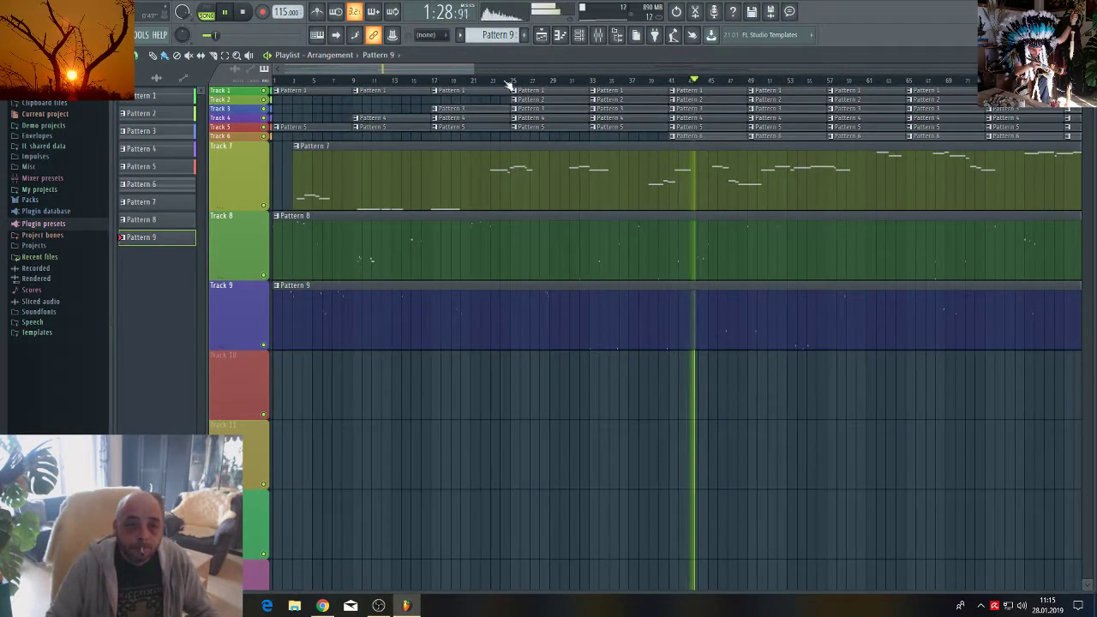
scroll(510, 80, down, 4)
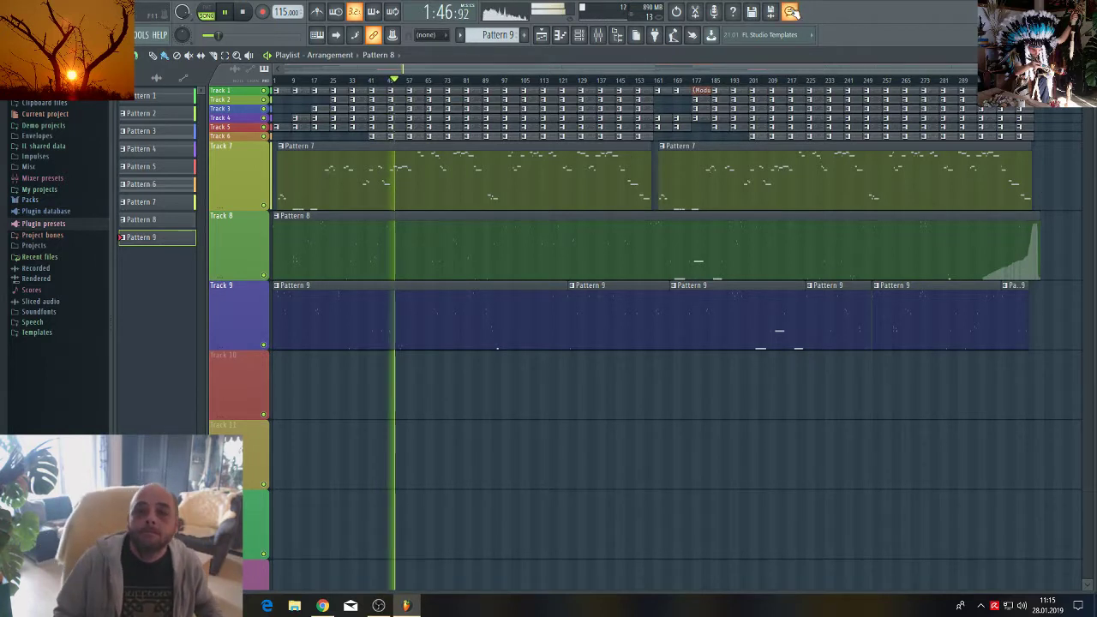
Open the project info settings and set the song's genre to Ambient.
key(F11)
drag(867, 195, 590, 183)
click(717, 254)
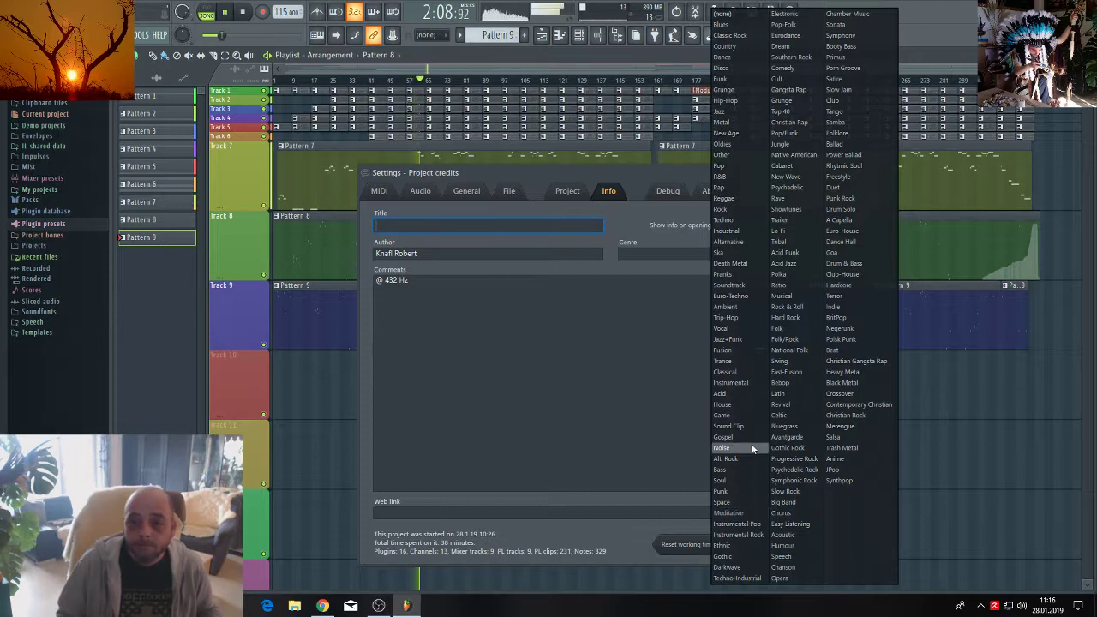
click(733, 307)
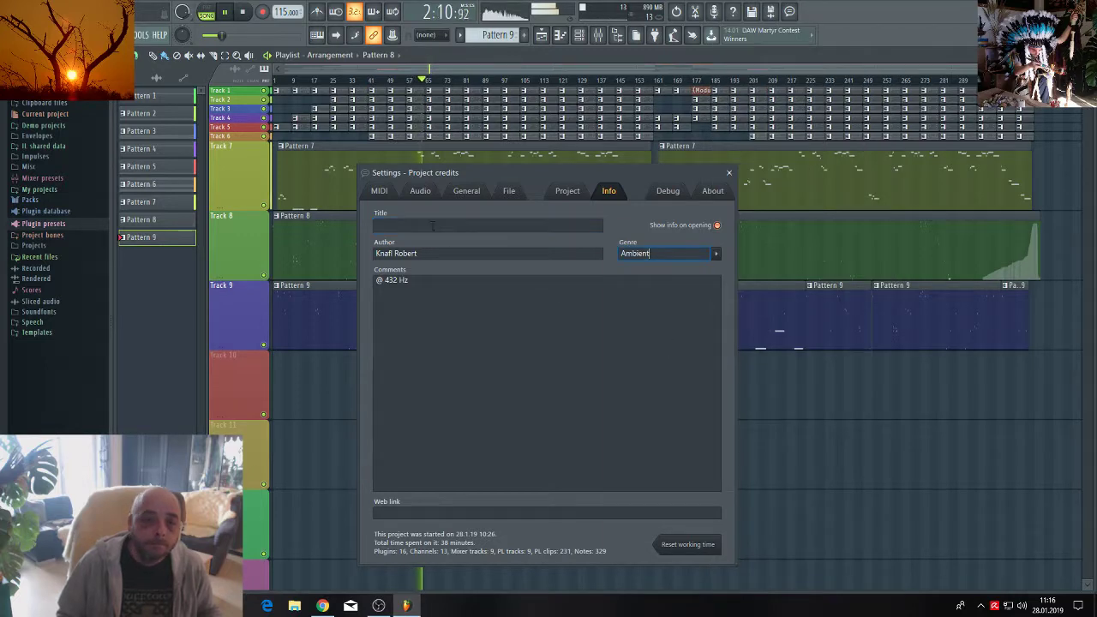
Enter 3 Dragons as the project title and close the project settings.
drag(485, 176, 673, 171)
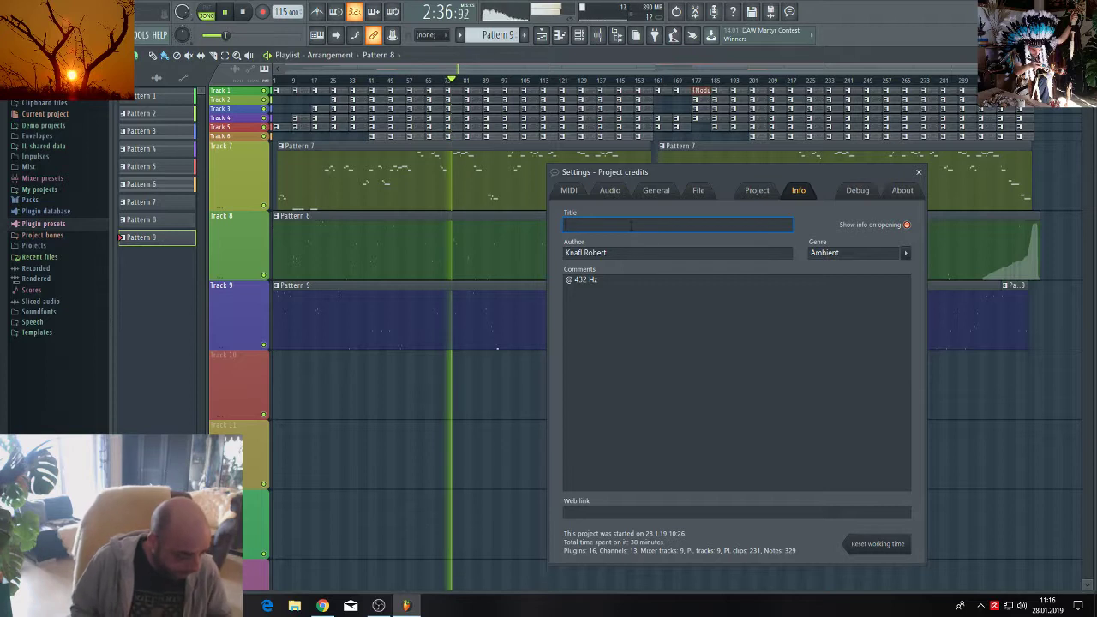
text(3)
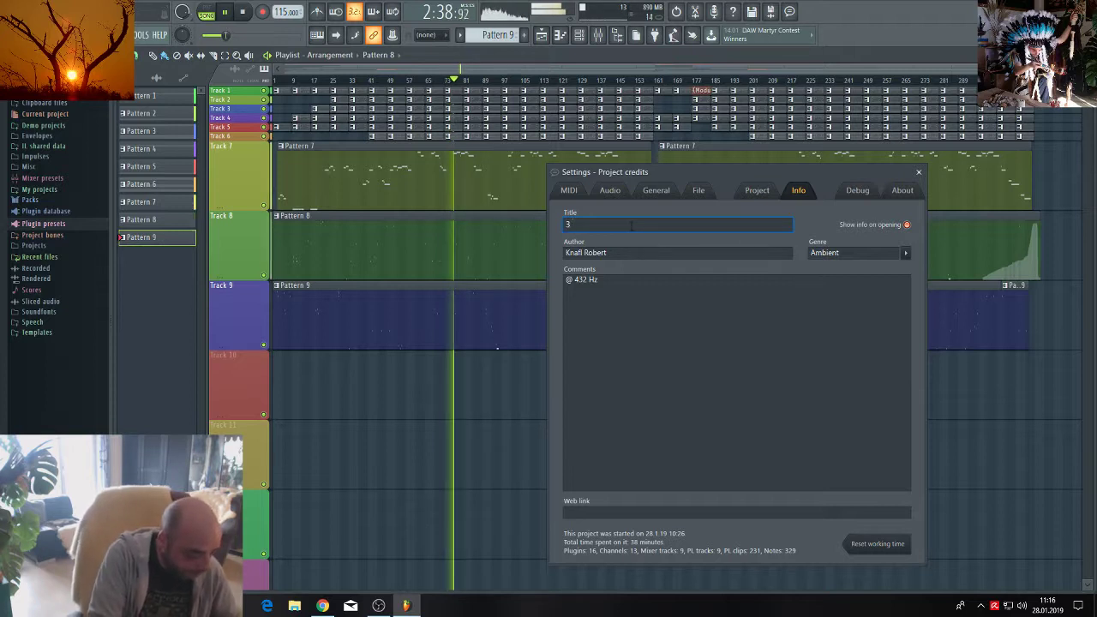
text( Dr)
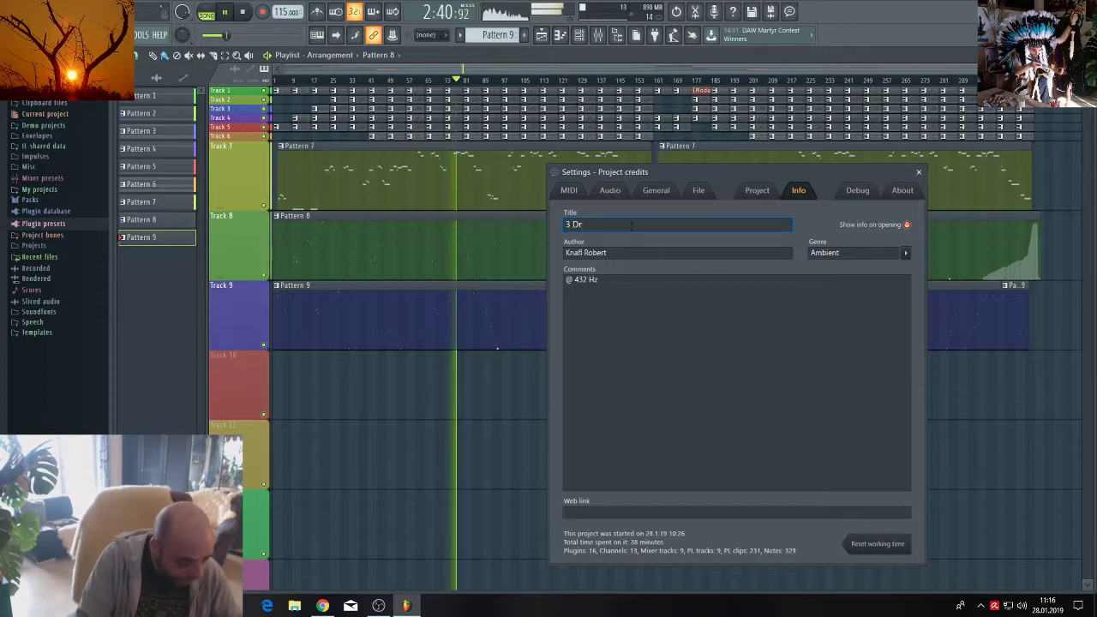
text(agon)
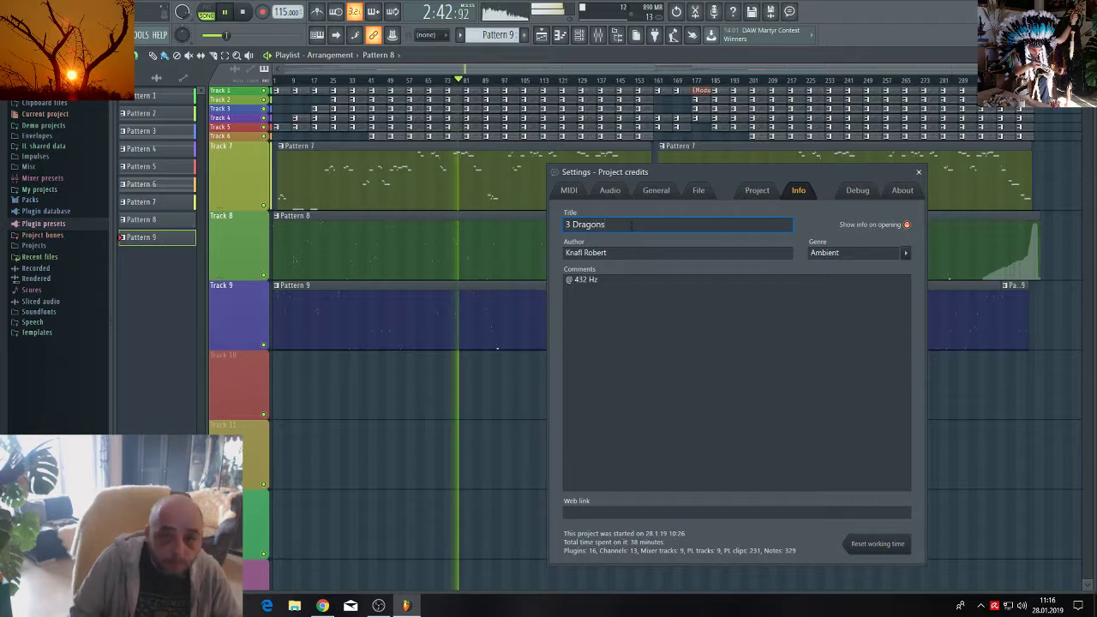
text(s)
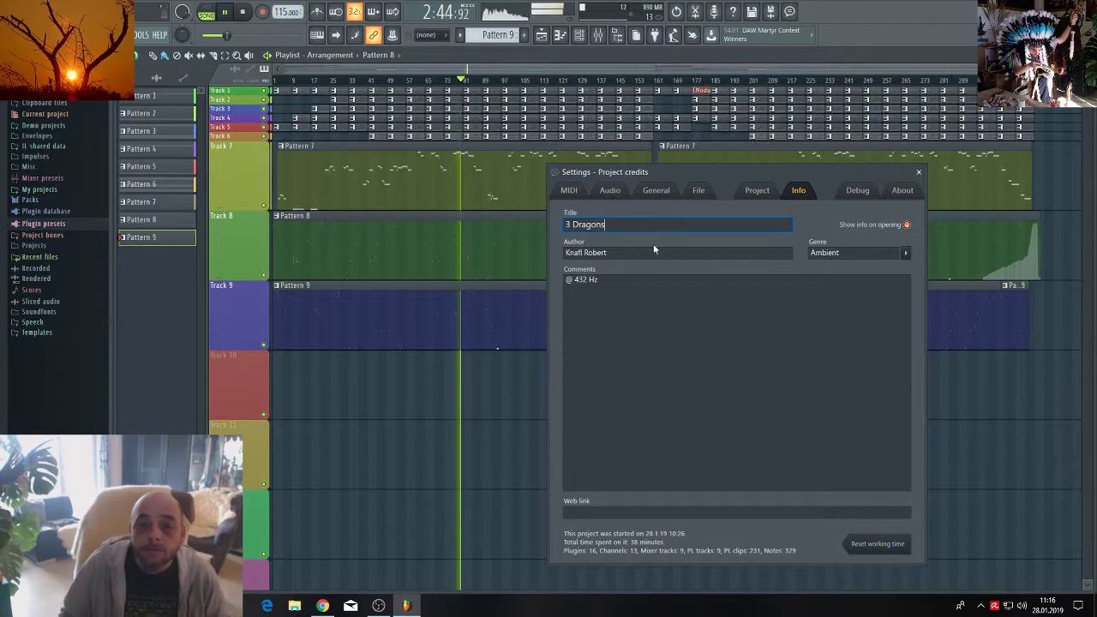
click(659, 323)
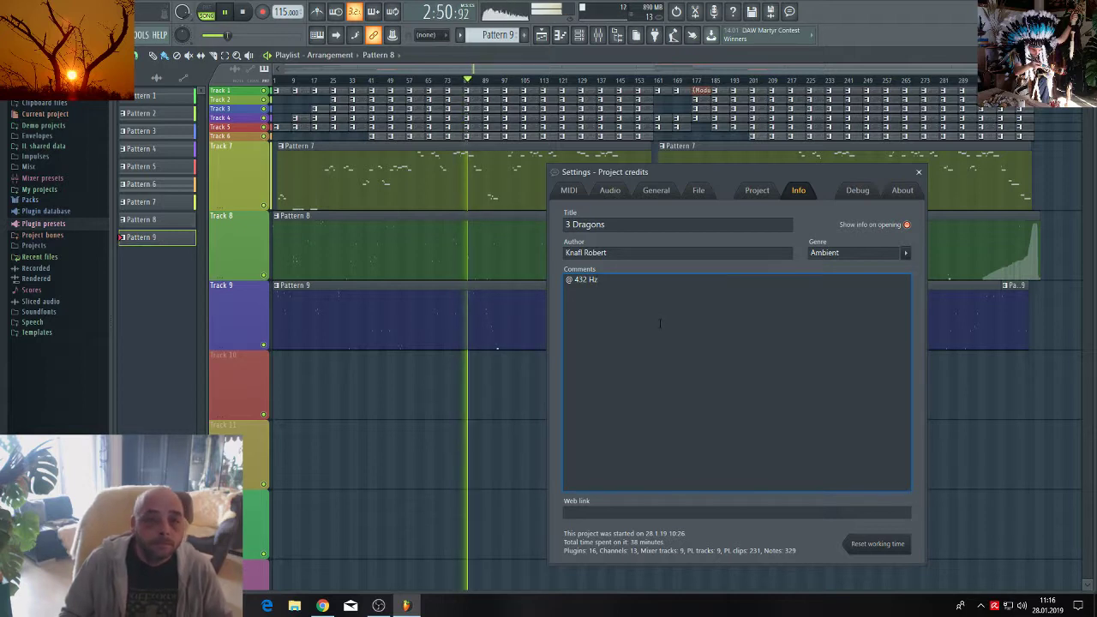
click(481, 68)
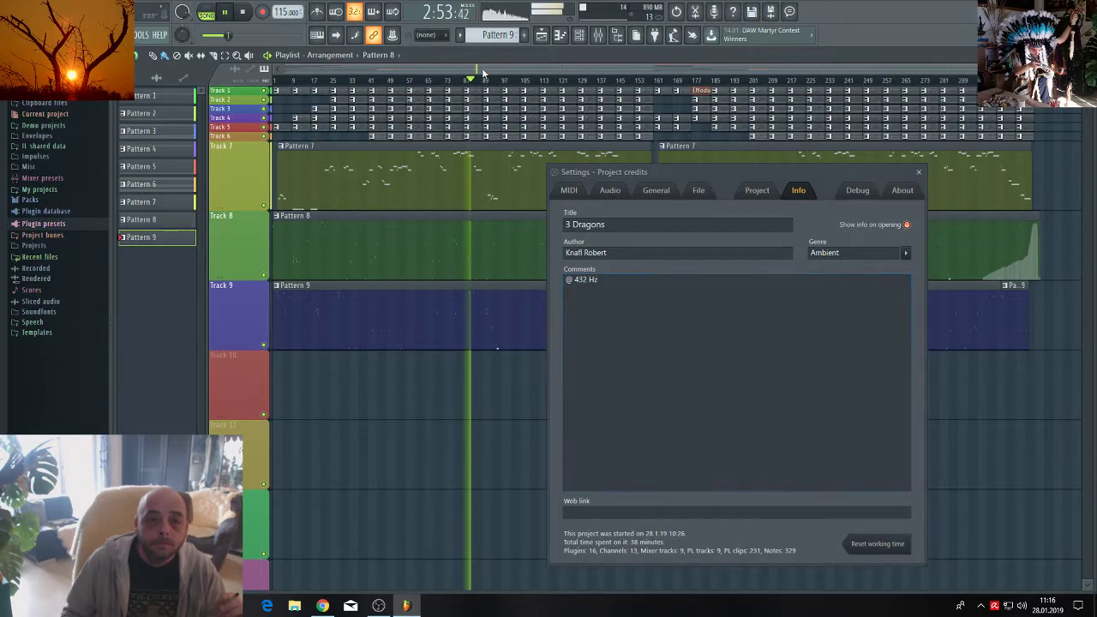
click(919, 173)
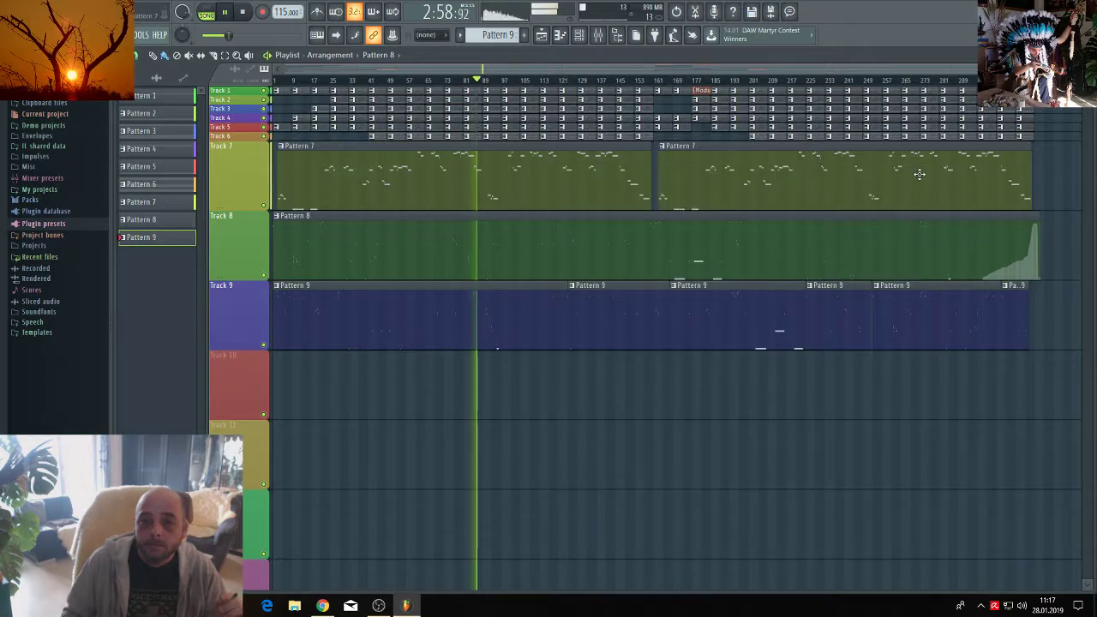
Clone the Nexus #8 channel and load the PN Ballad Epiano 1 preset from the Piano category into the copy.
click(580, 36)
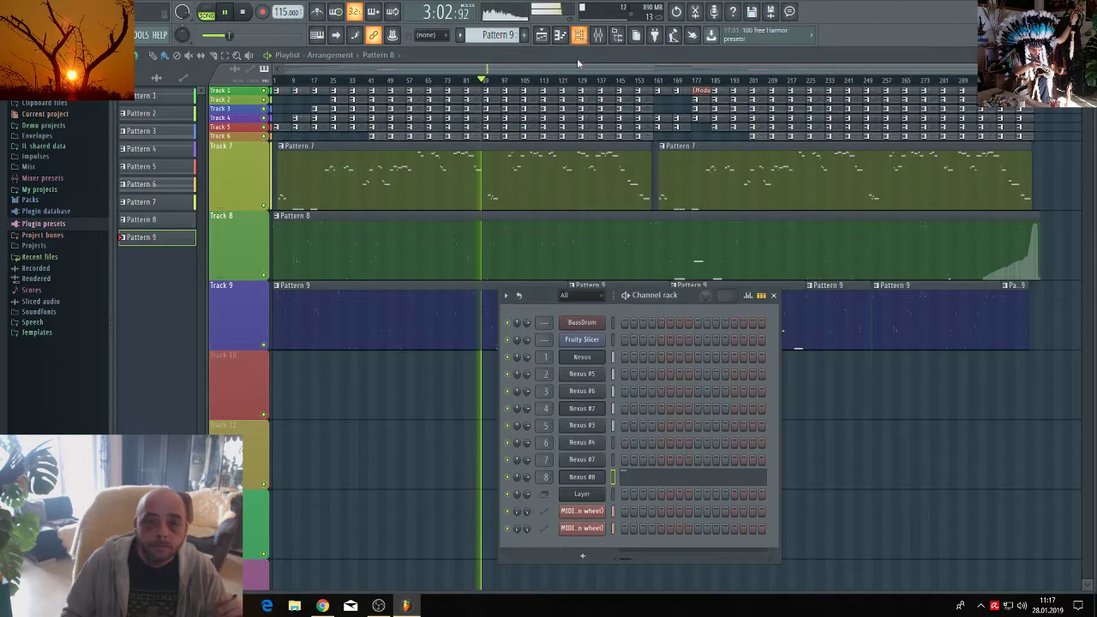
right_click(582, 479)
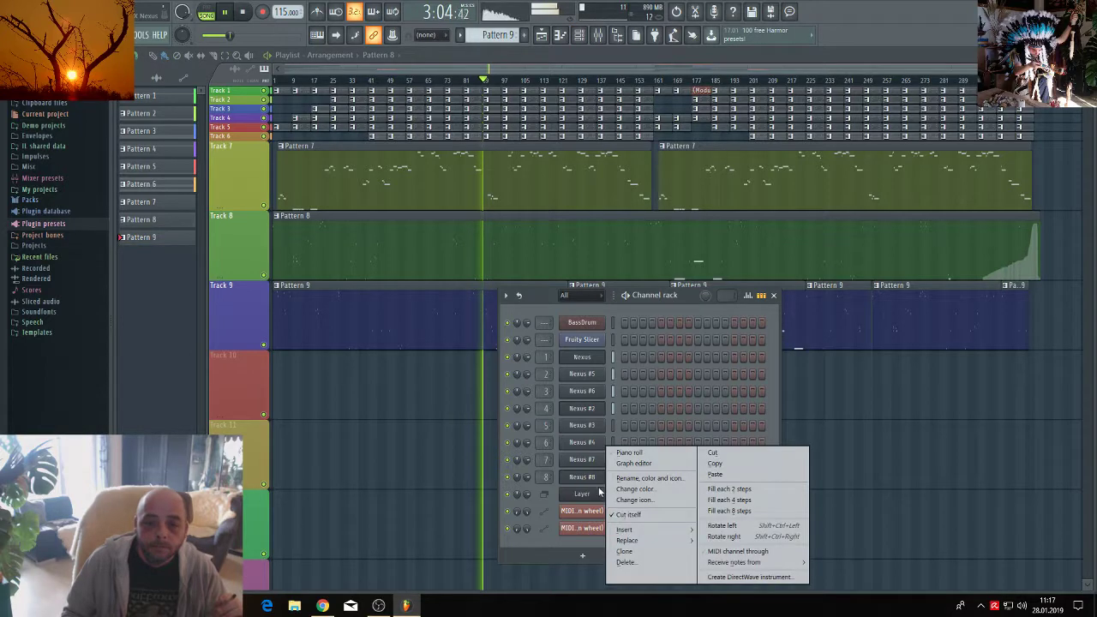
click(630, 553)
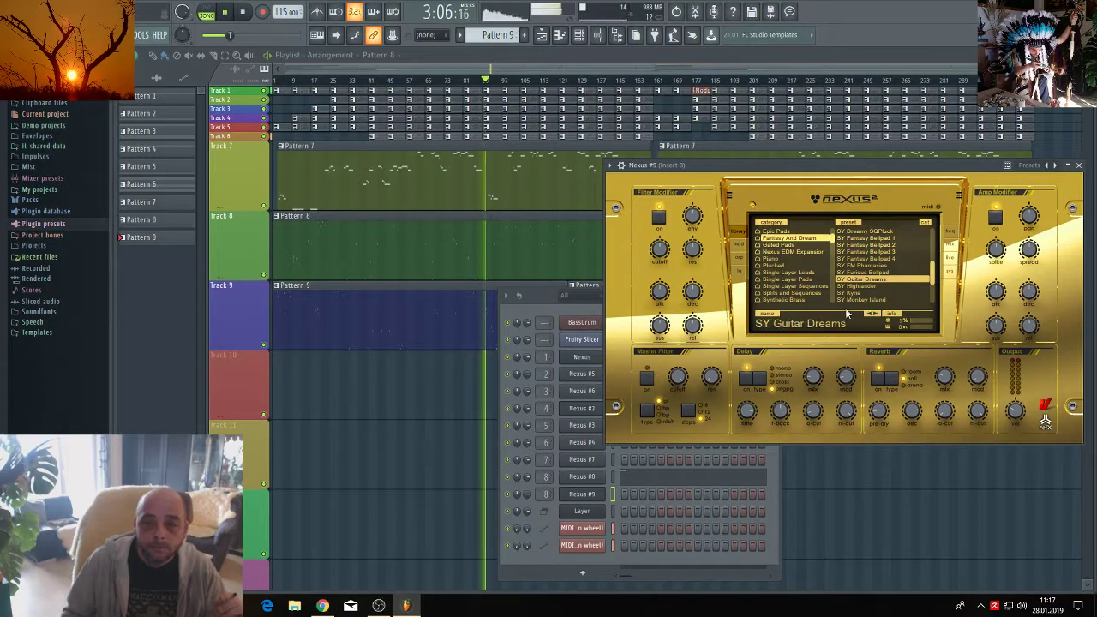
click(775, 258)
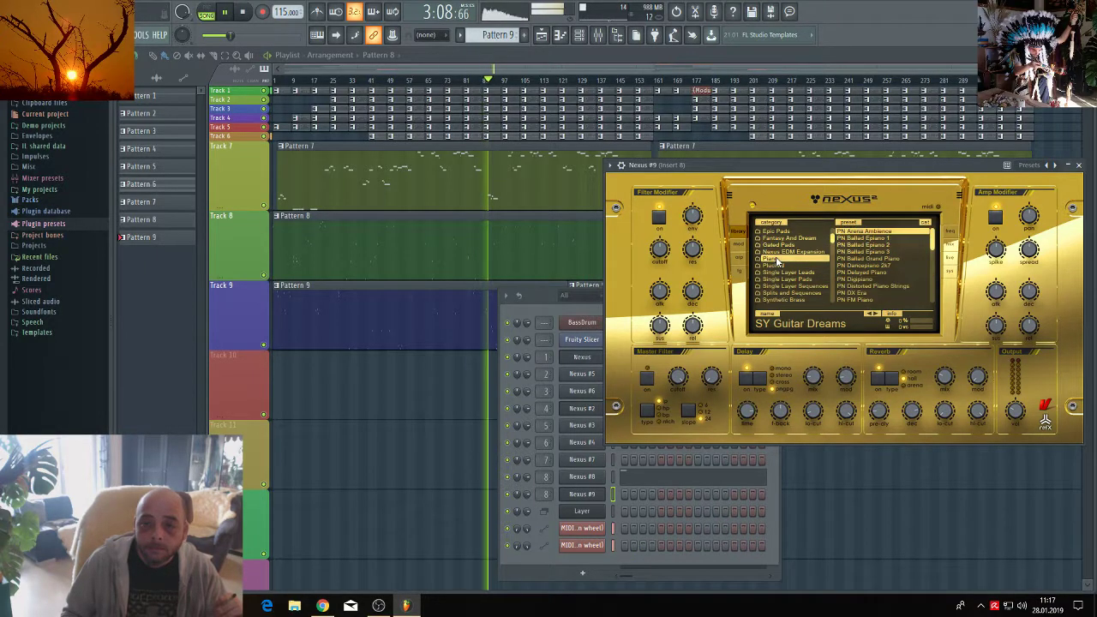
click(866, 239)
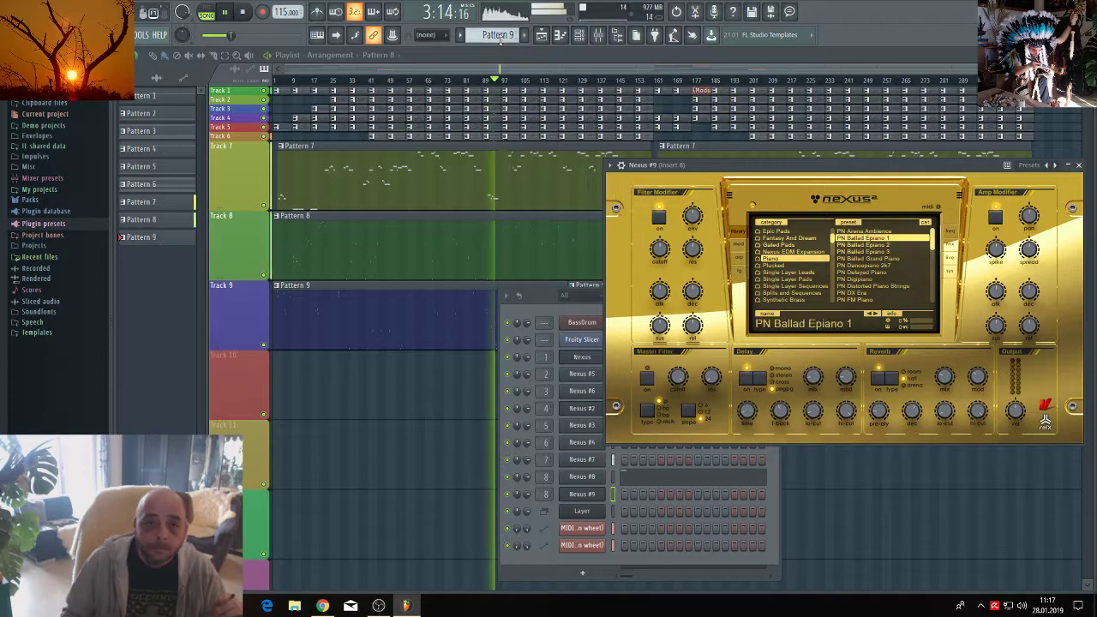
Create Pattern 10 with the melody on Nexus #9, routed to mixer track 9, and place it at the start of Track 10.
key(F4)
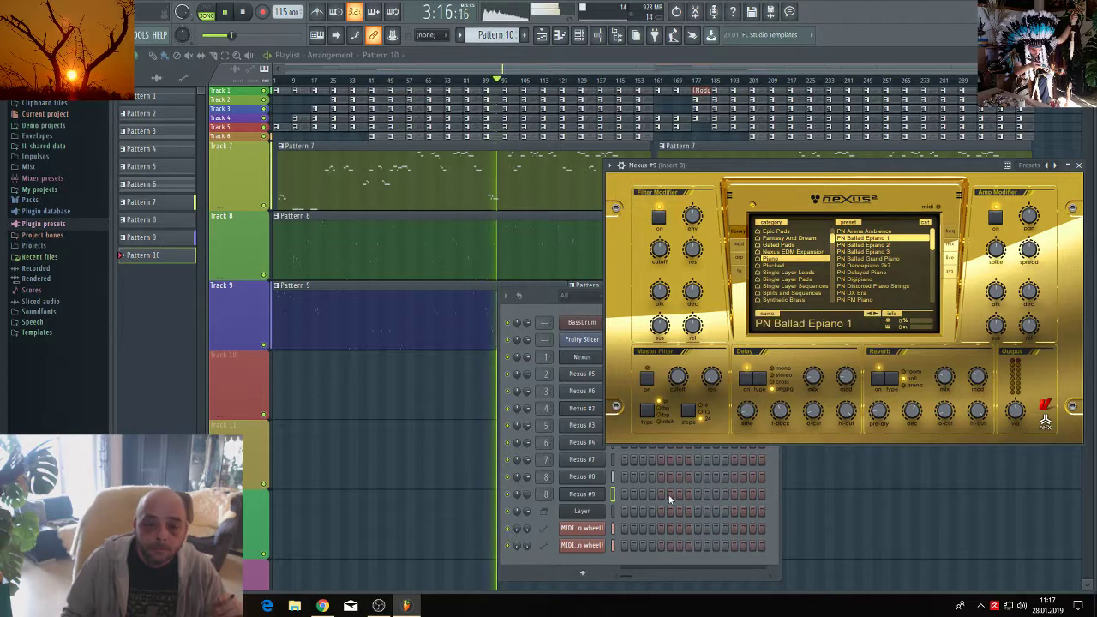
click(614, 497)
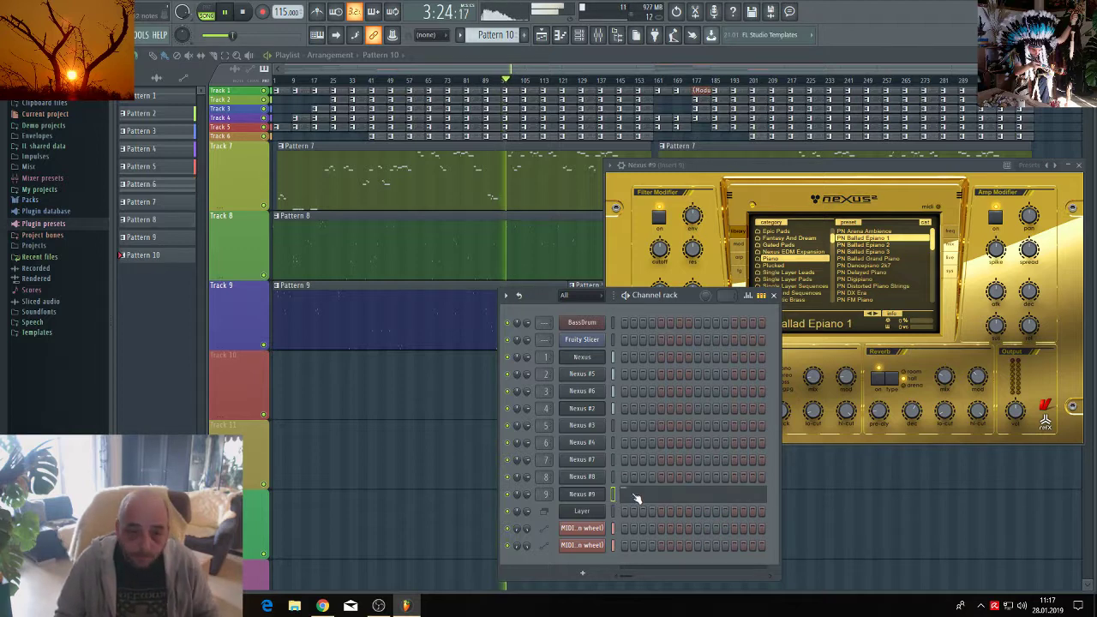
click(293, 388)
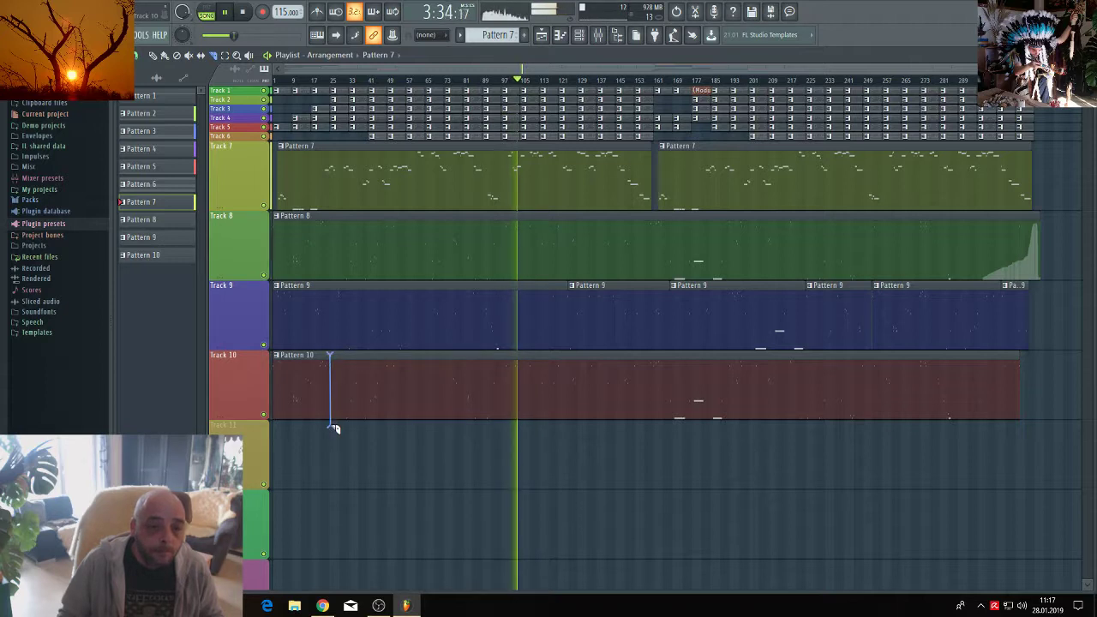
Slice the Pattern 10 clip on Track 10 into eight sections of varying length across the arrangement.
drag(334, 428, 334, 439)
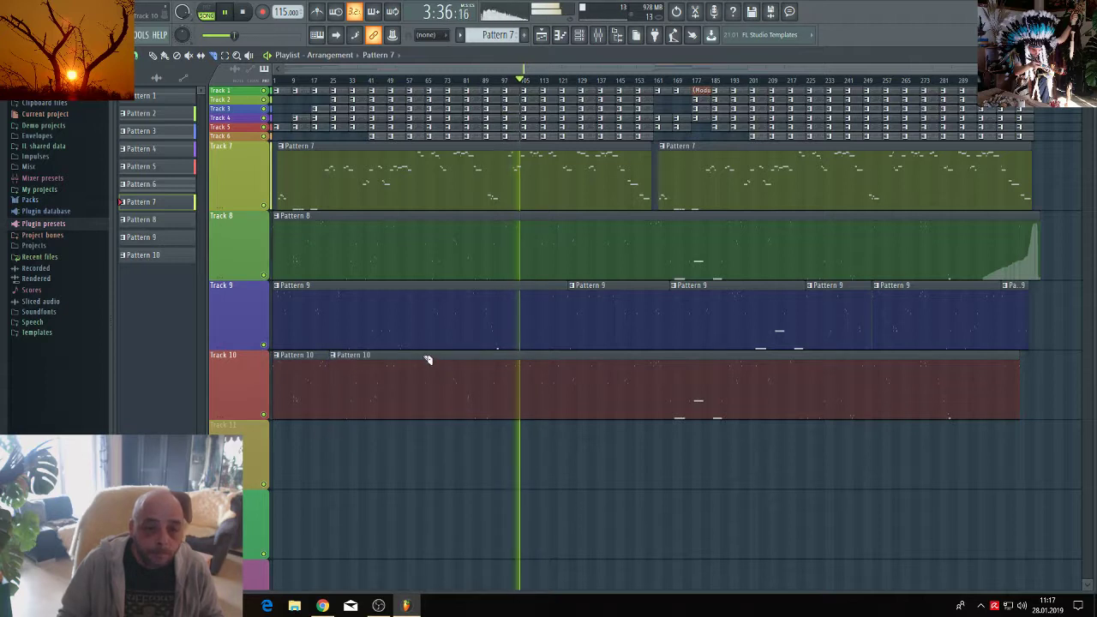
drag(423, 355, 426, 440)
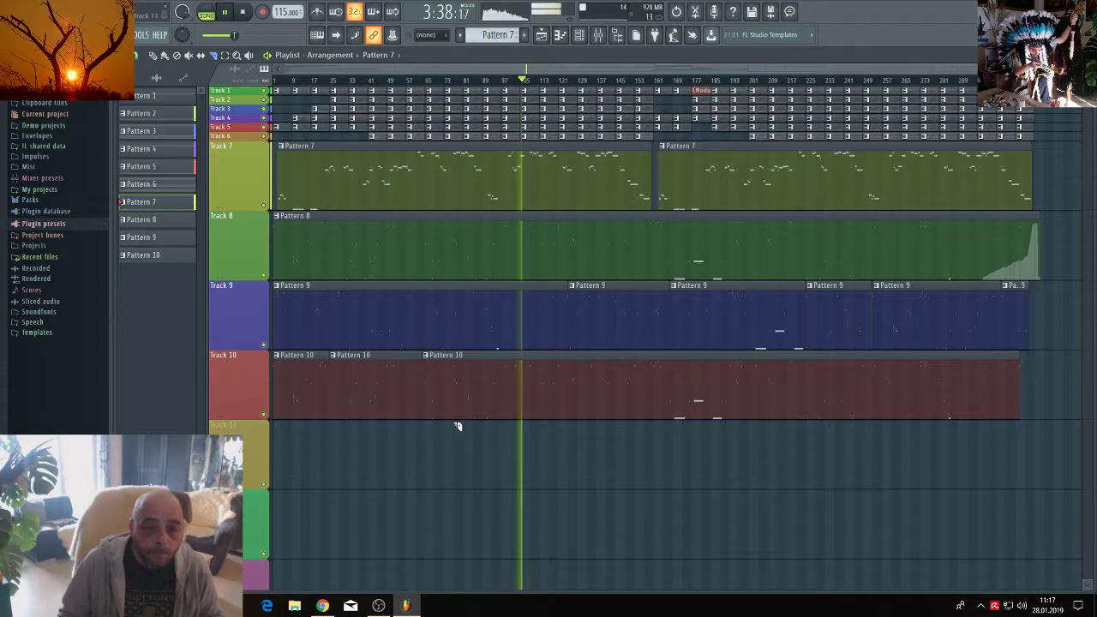
drag(510, 450, 529, 436)
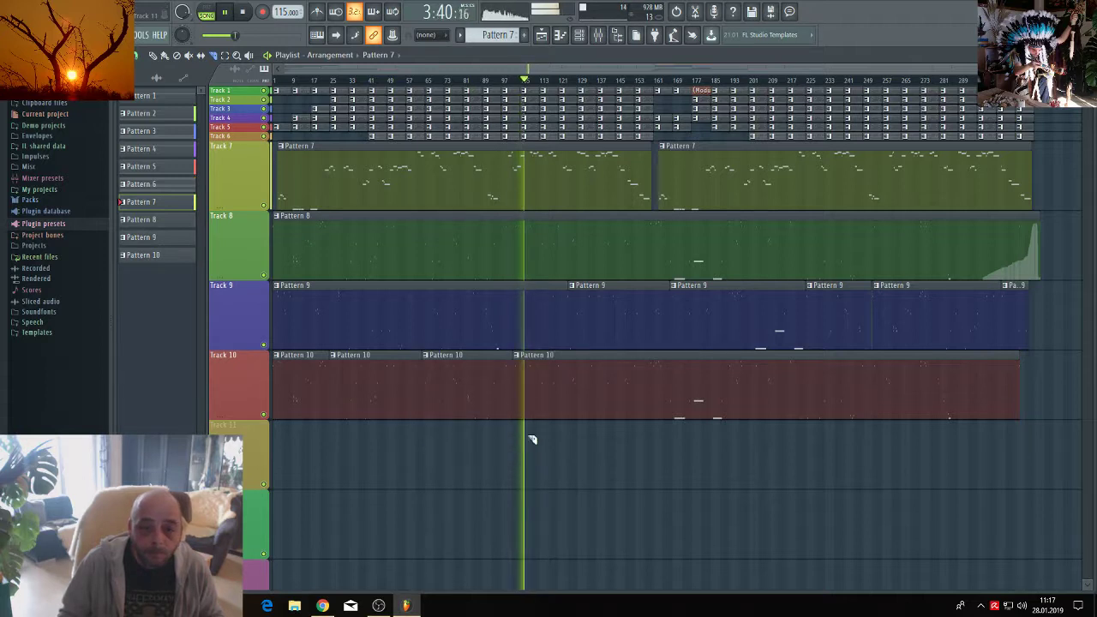
drag(599, 358, 597, 450)
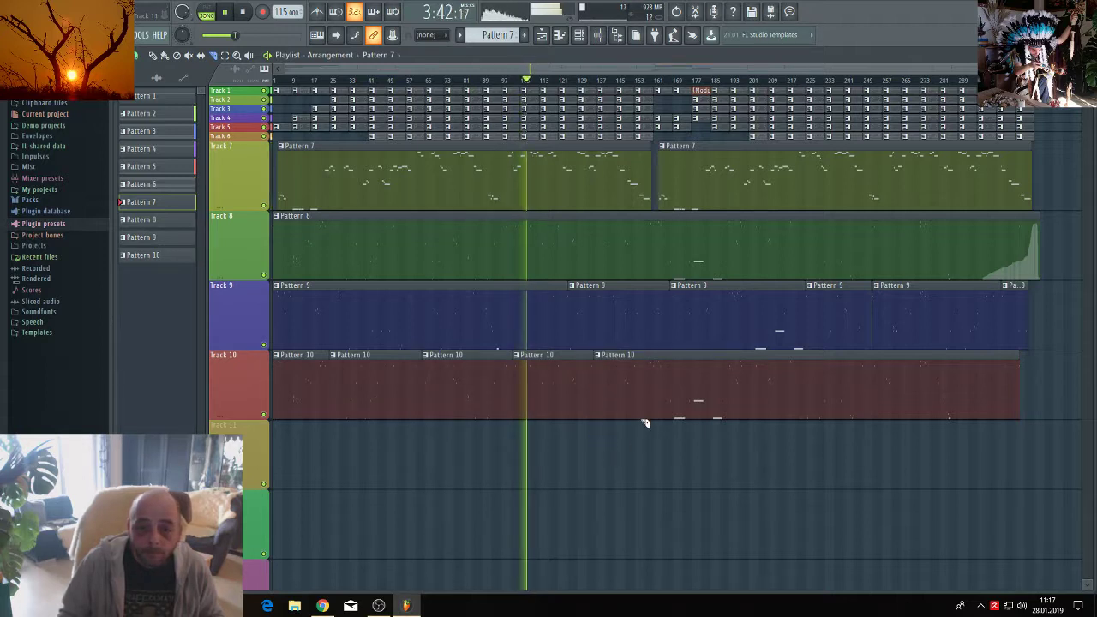
mouse_move(683, 359)
mouse_down()
mouse_move(680, 449)
mouse_move(669, 431)
mouse_move(690, 363)
mouse_up()
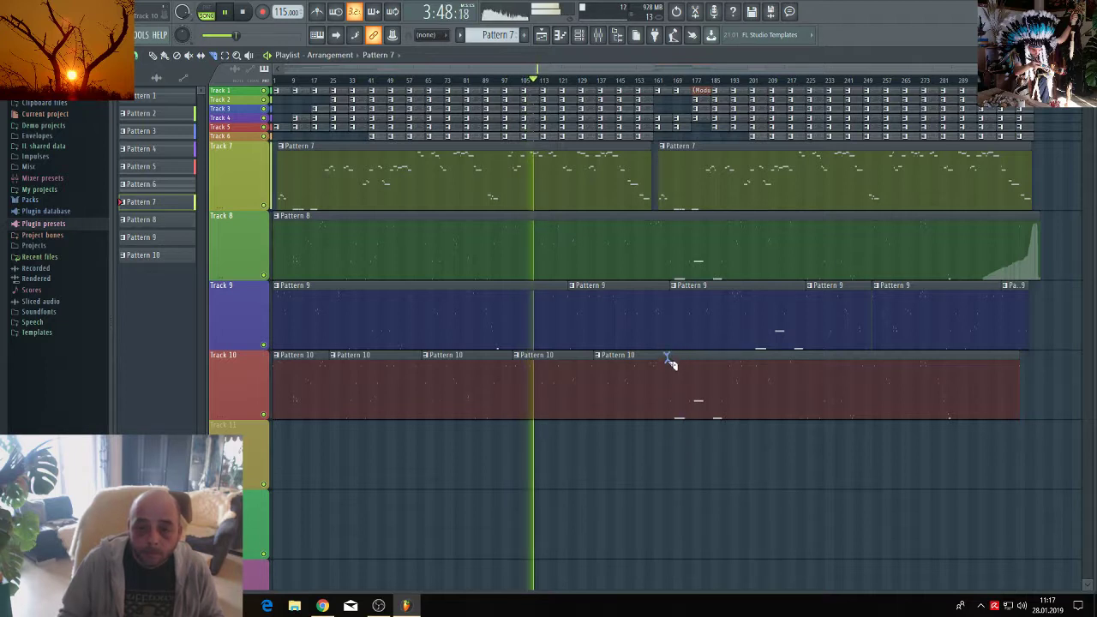
drag(675, 437, 672, 440)
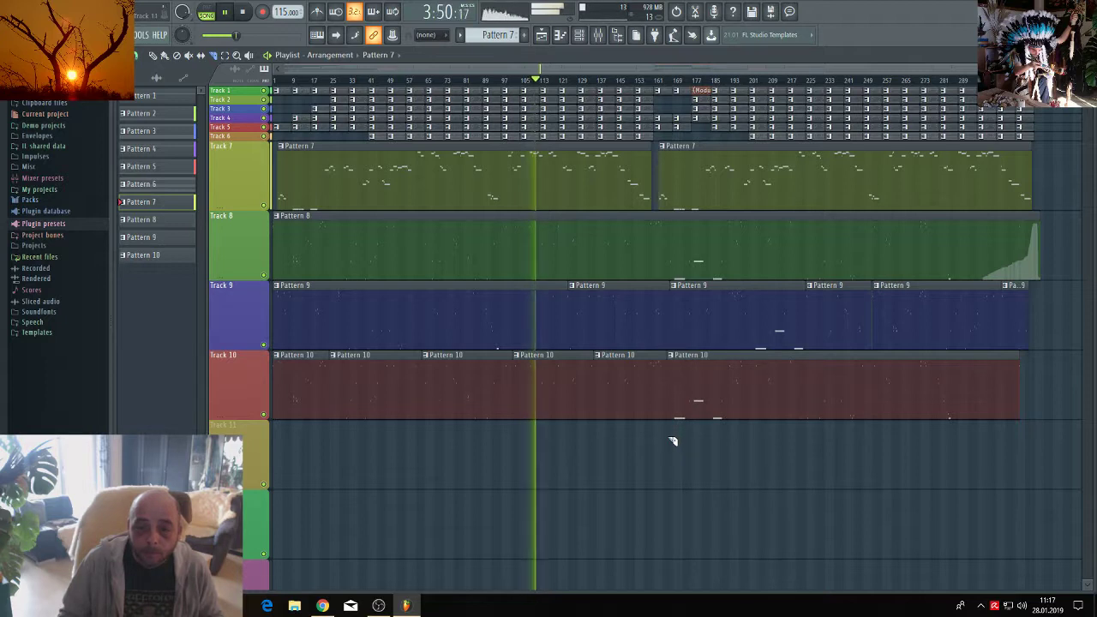
drag(753, 355, 752, 435)
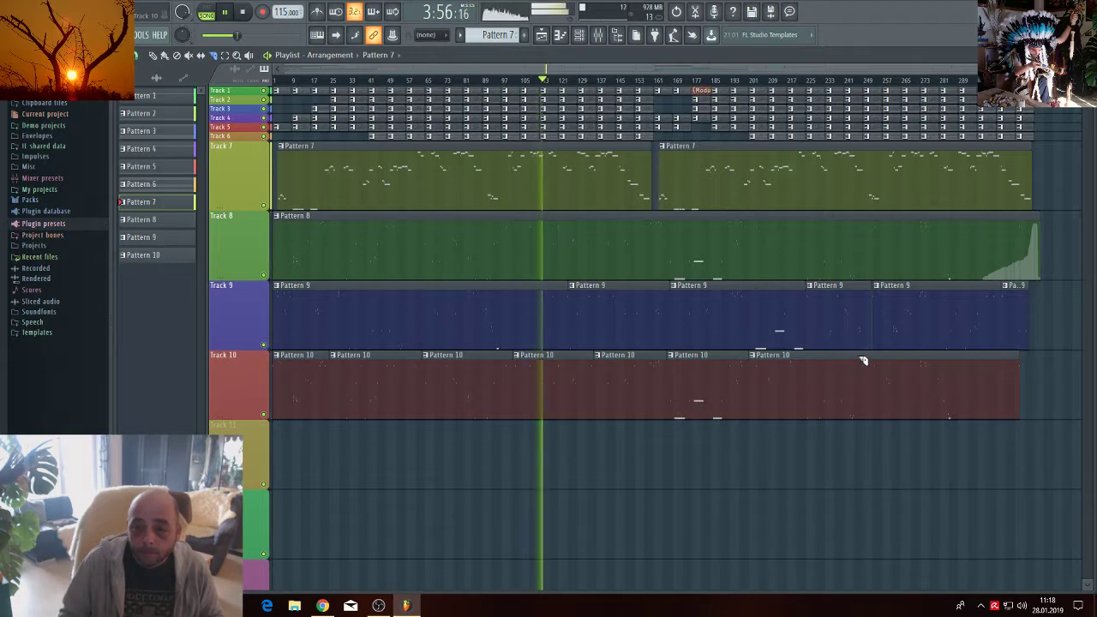
drag(862, 360, 860, 435)
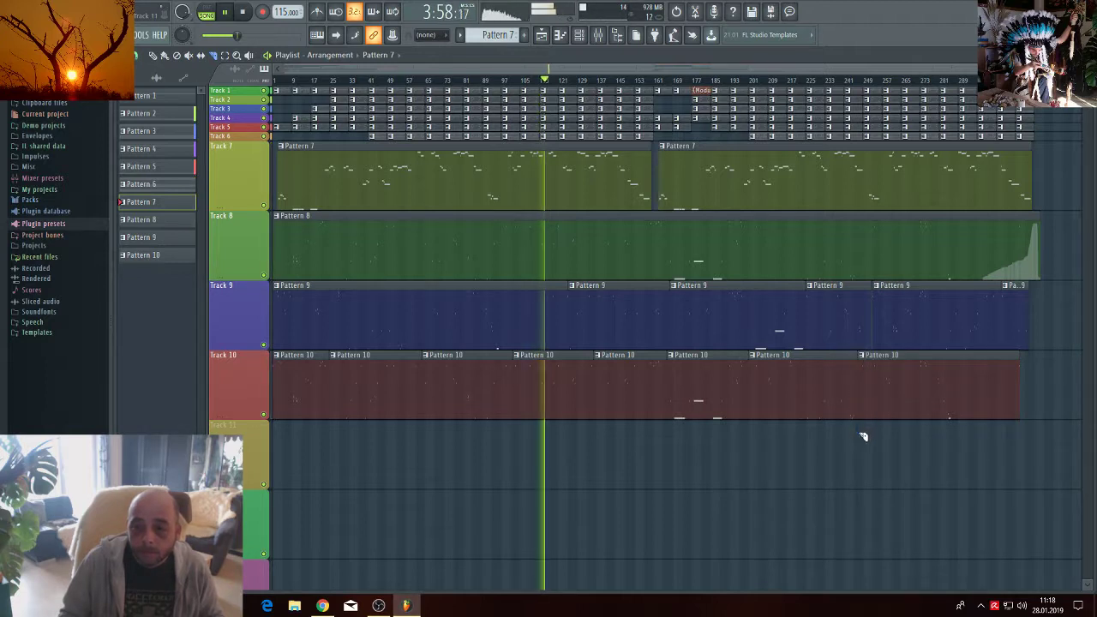
Park the first, second and fourth Pattern 10 slices on the empty tracks below and move the sixth, third, fifth and eighth forward on Track 10.
click(154, 56)
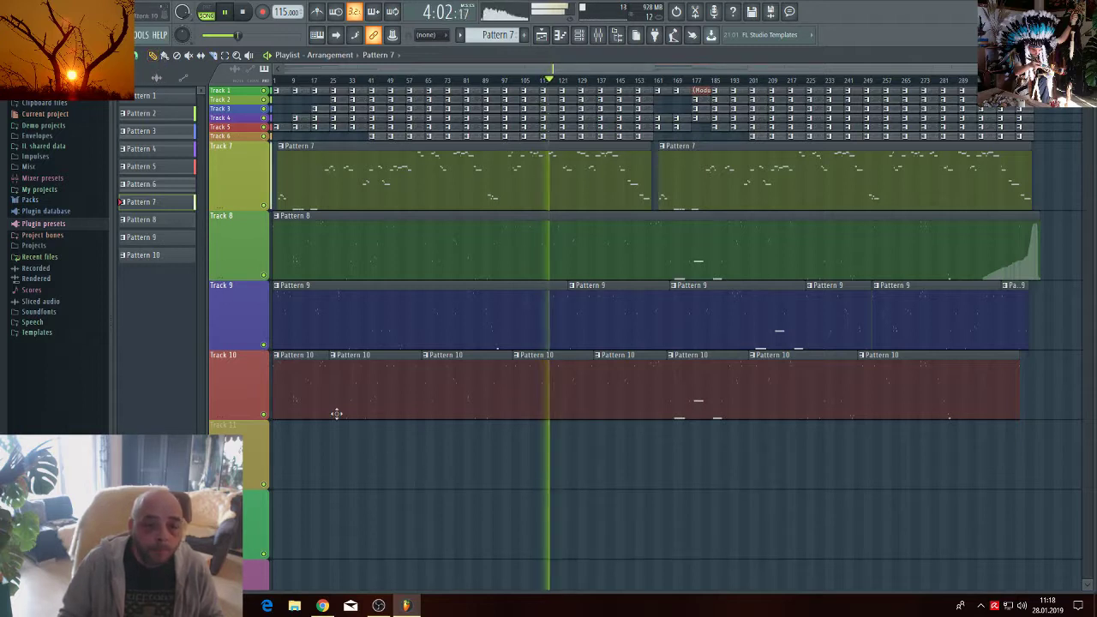
drag(322, 415, 604, 534)
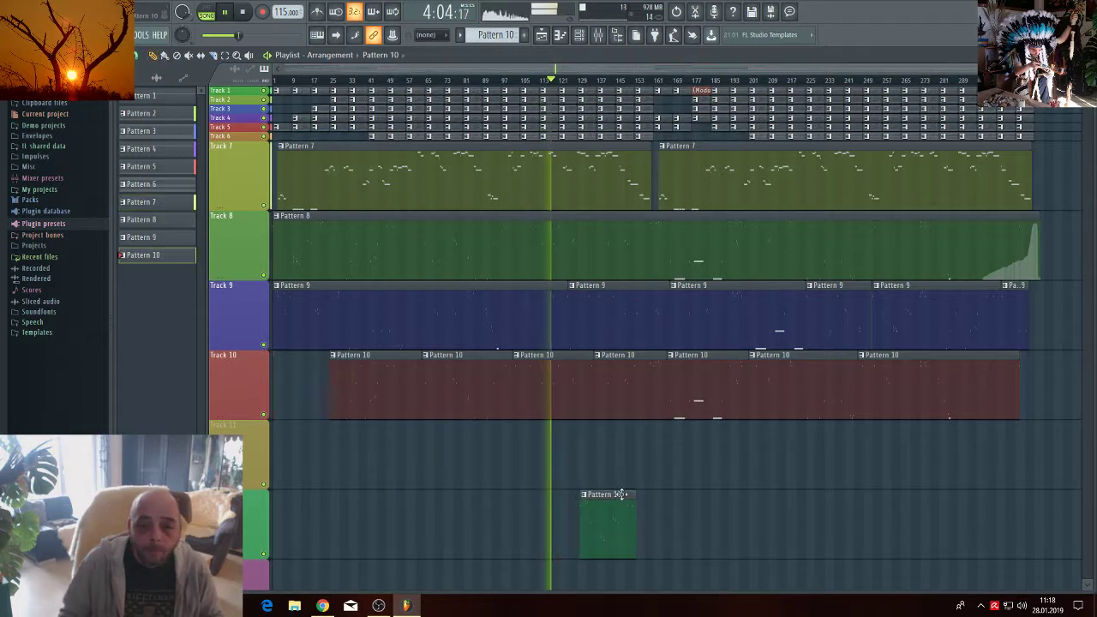
right_click(693, 399)
drag(360, 387, 292, 386)
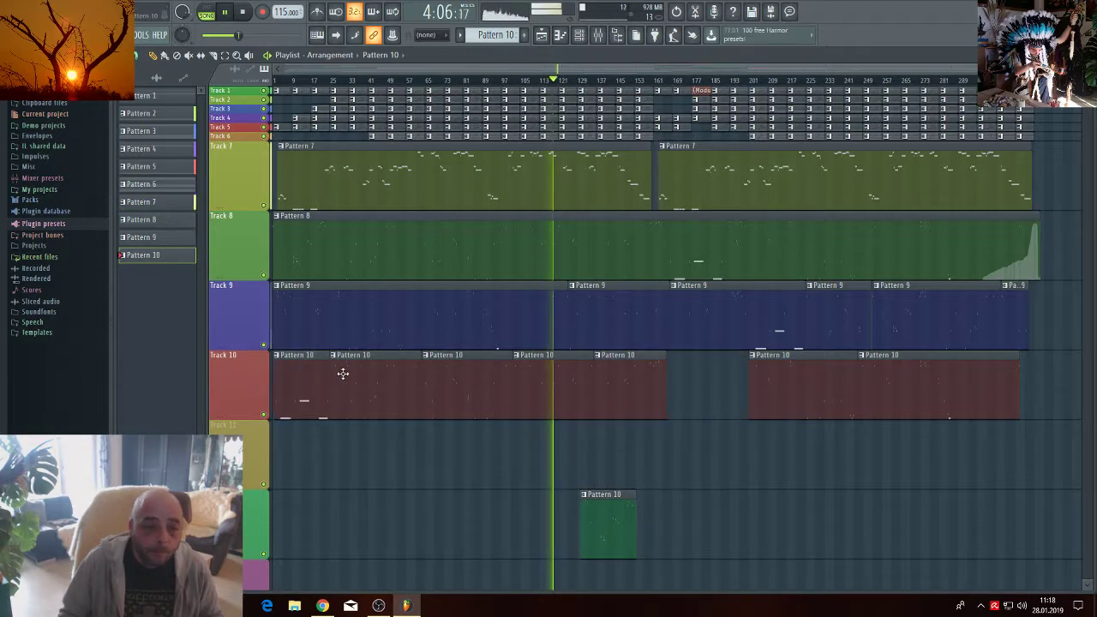
drag(378, 379, 478, 450)
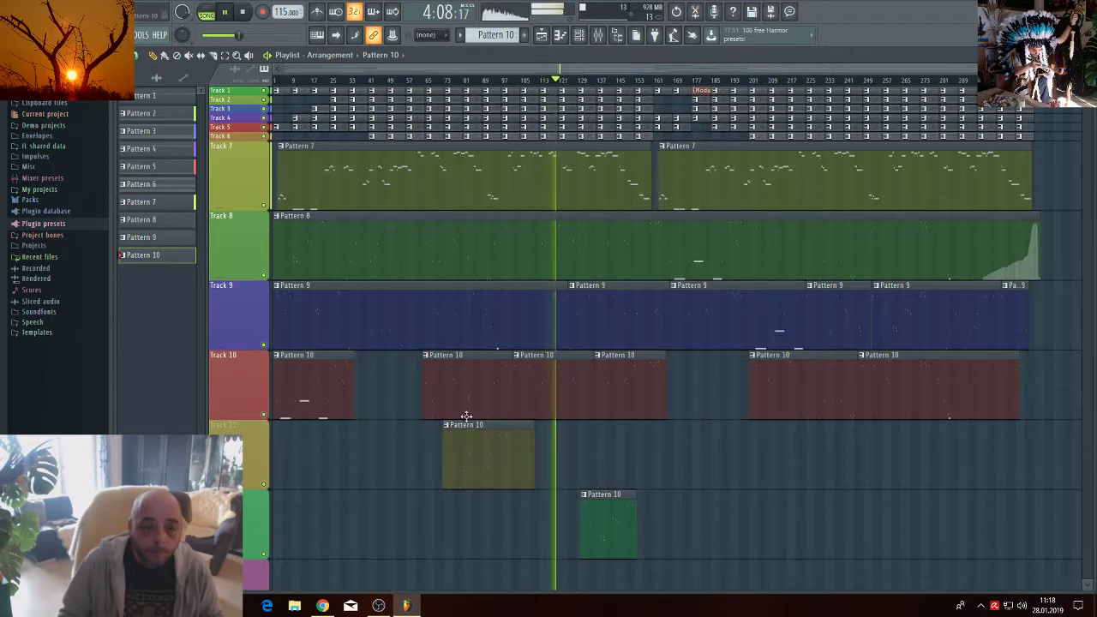
drag(453, 385, 383, 389)
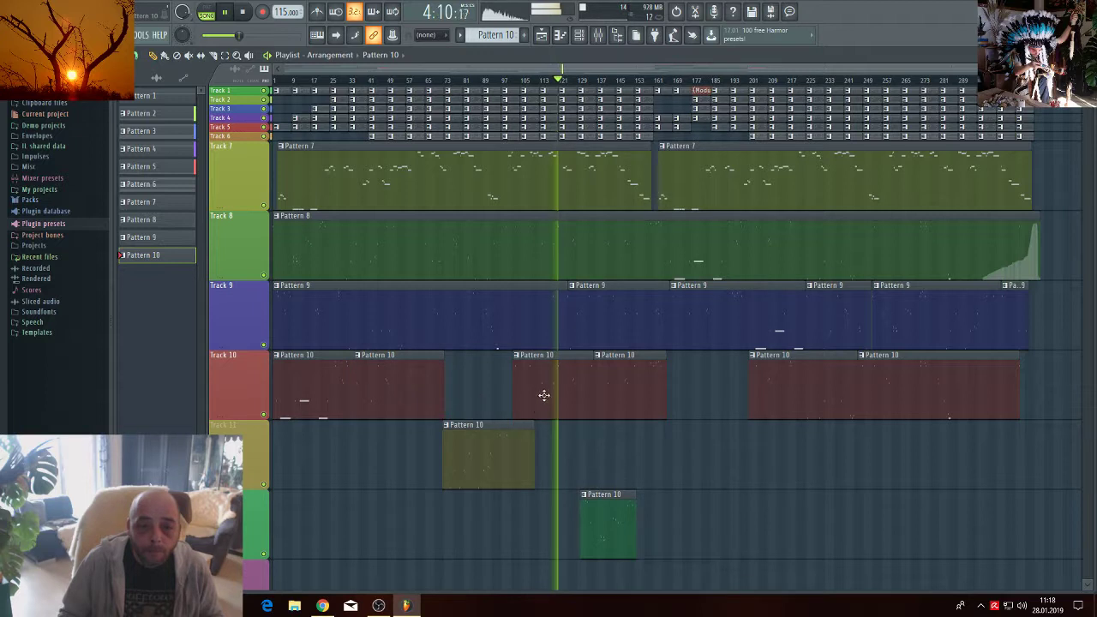
drag(543, 395, 689, 458)
drag(656, 409, 477, 379)
drag(929, 388, 601, 395)
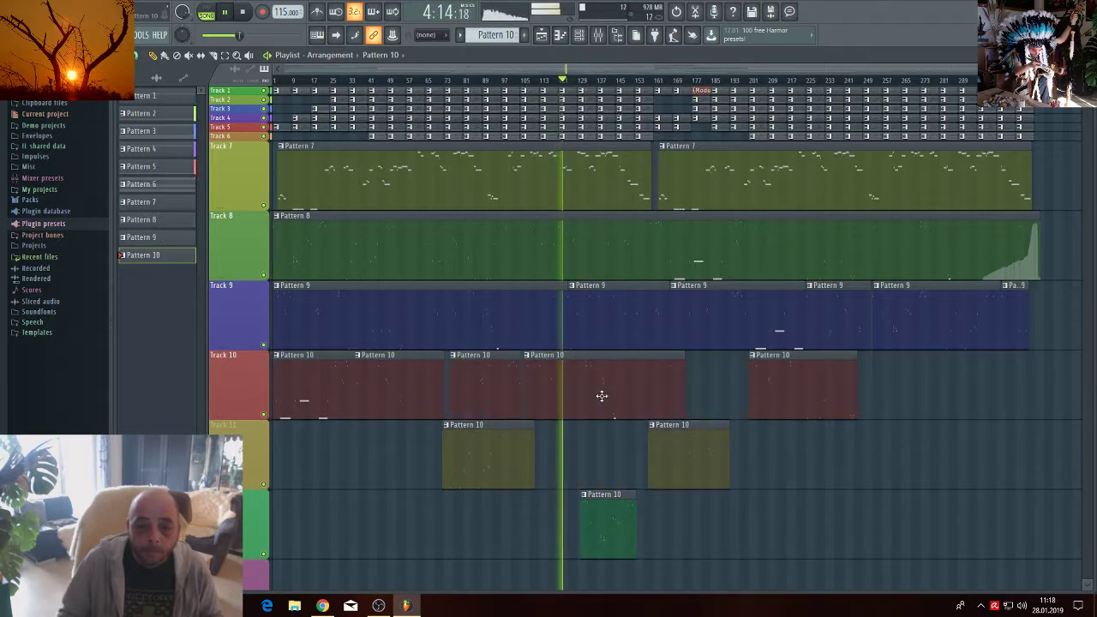
Return the parked Pattern 10 slices to Track 10 and place the remaining slice at the end without a gap.
drag(500, 462, 700, 360)
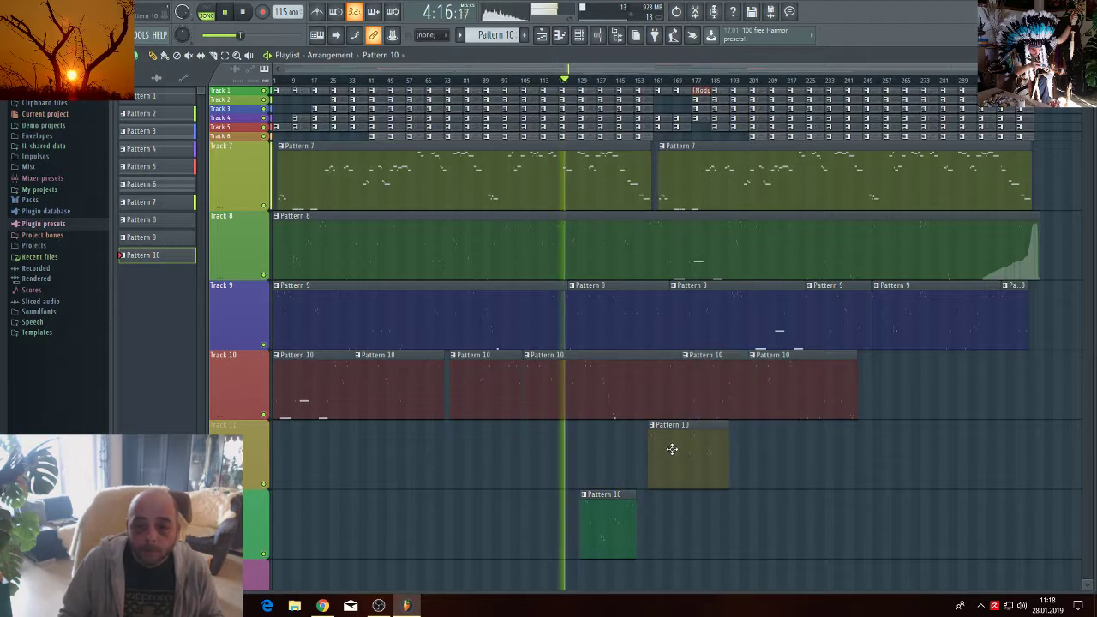
drag(672, 449, 994, 382)
drag(632, 520, 858, 388)
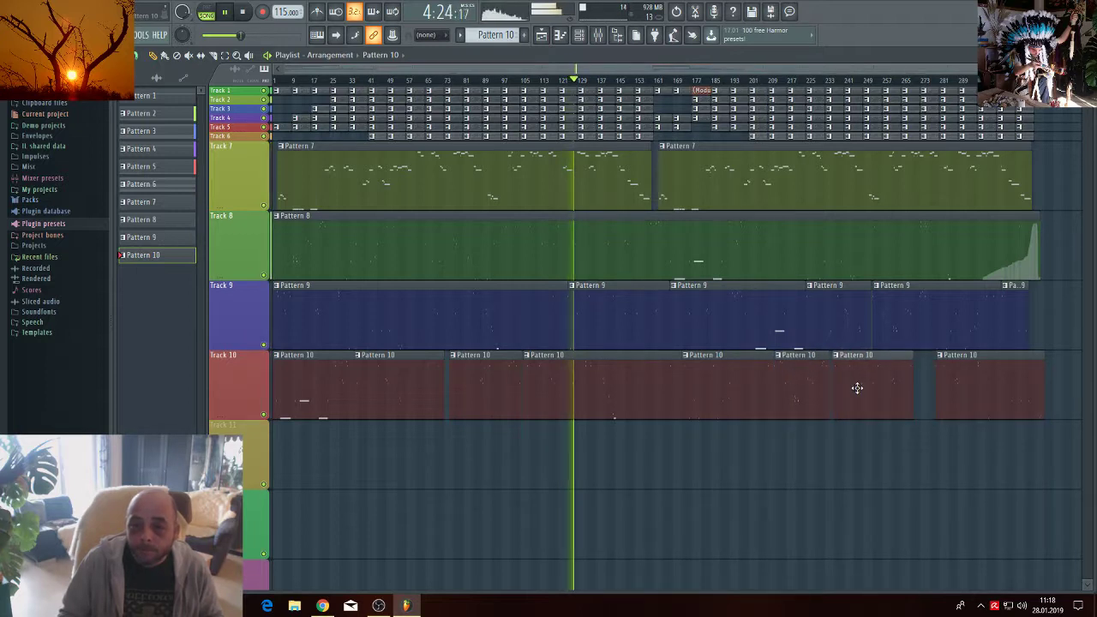
drag(976, 383, 952, 386)
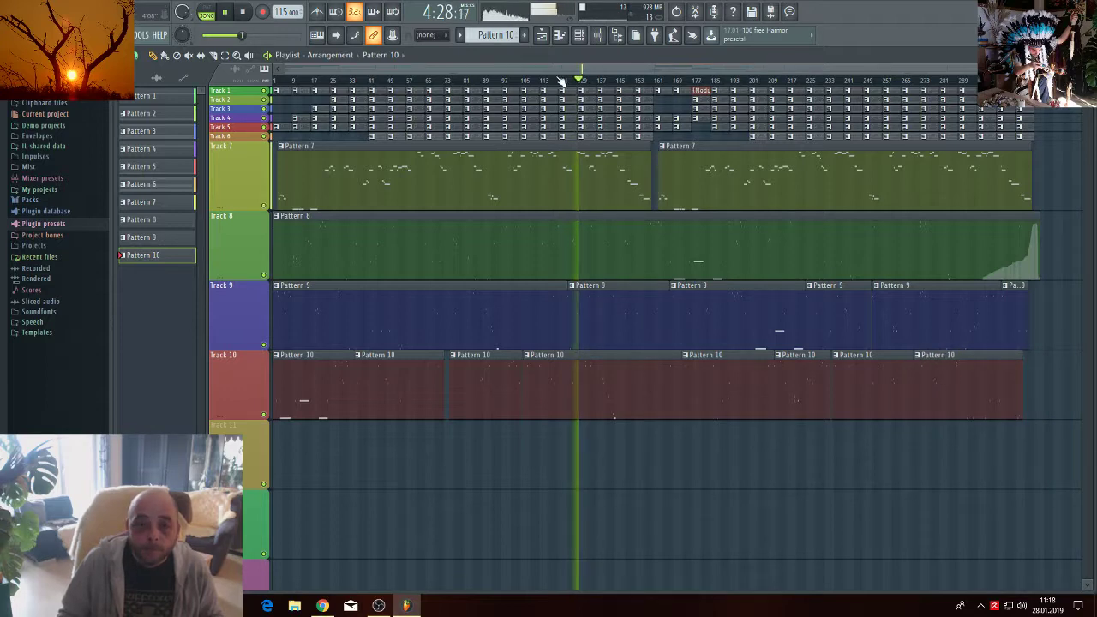
Select the second Pattern 9 clip on Track 9, replay the song from the beginning and review the start of the arrangement.
scroll(561, 79, up, 4)
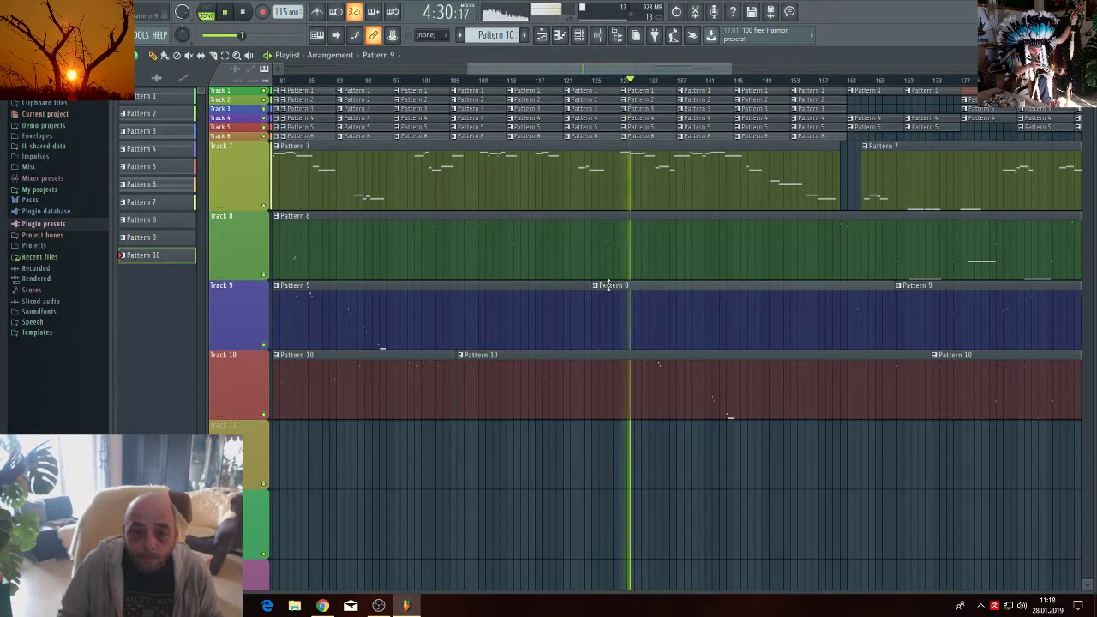
click(608, 285)
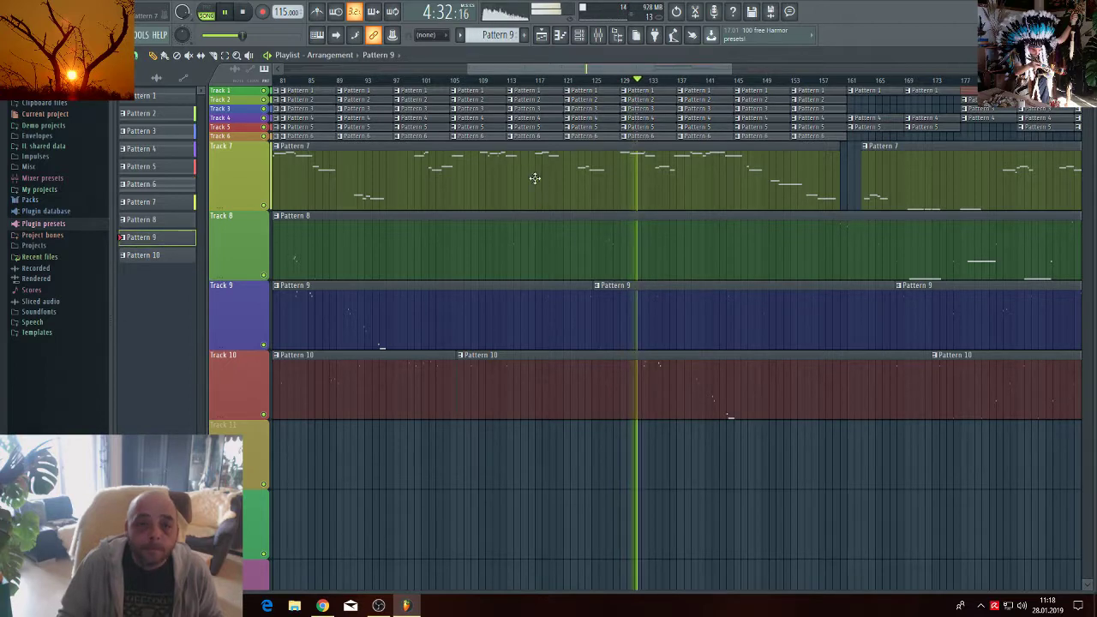
key(space)
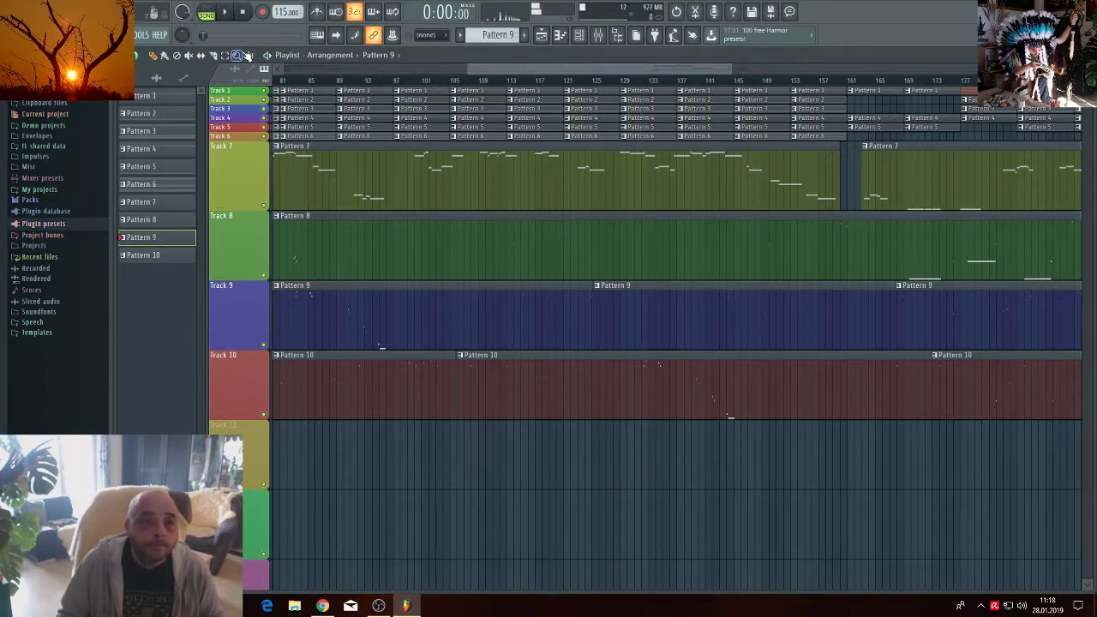
key(space)
drag(469, 66, 437, 68)
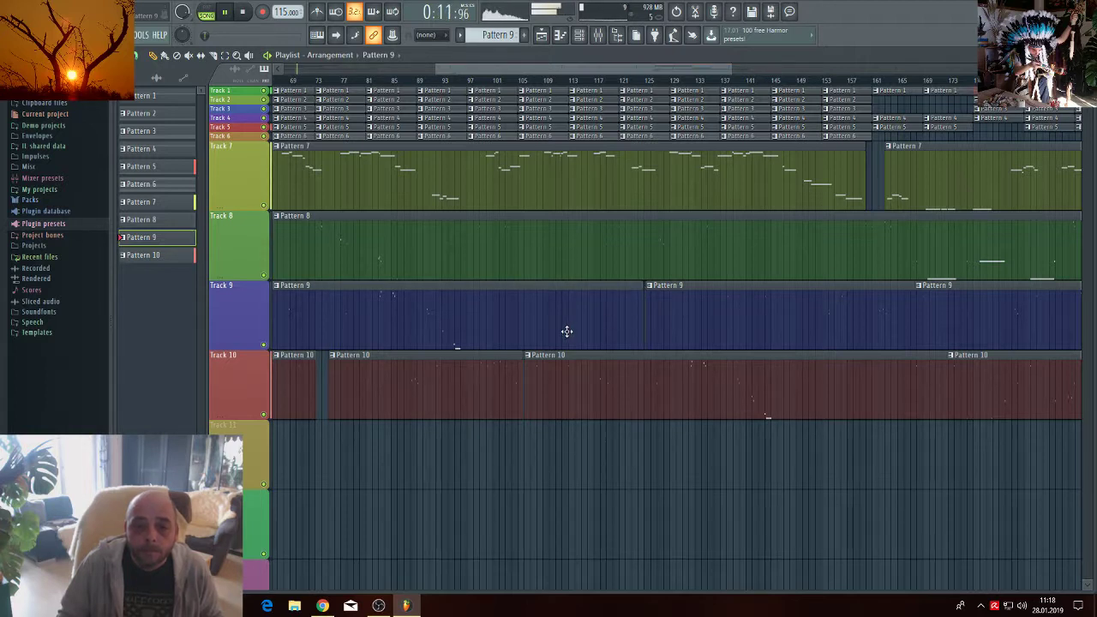
drag(489, 71, 322, 68)
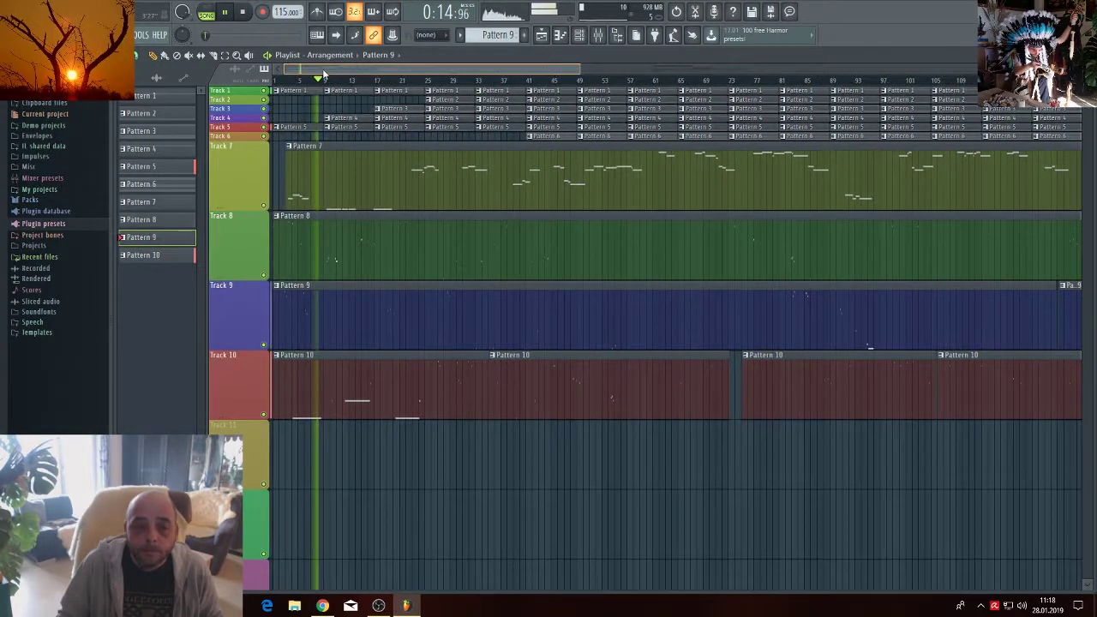
Open the Nexus #9 instrument from the channel rack and examine its delay, reverb and output settings during playback.
click(580, 36)
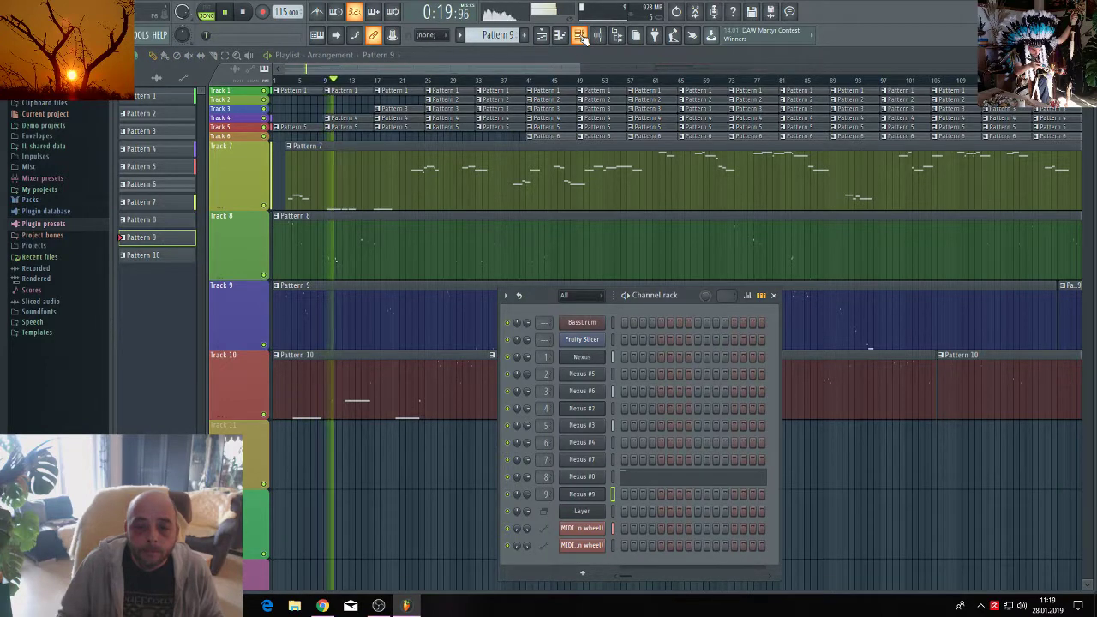
click(592, 495)
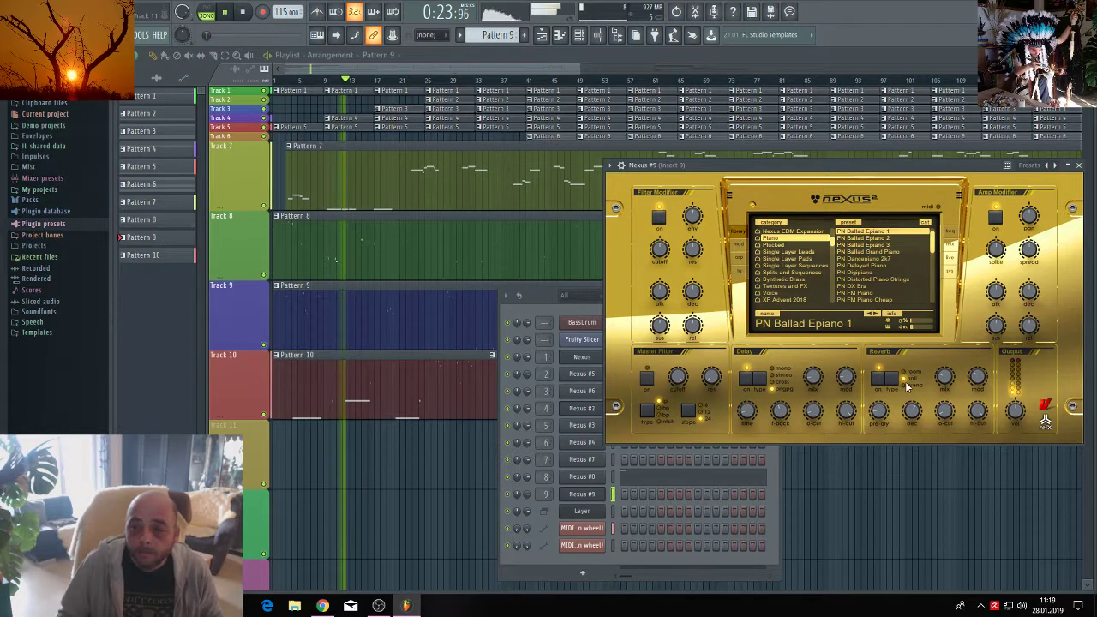
mouse_move(915, 418)
mouse_move(945, 381)
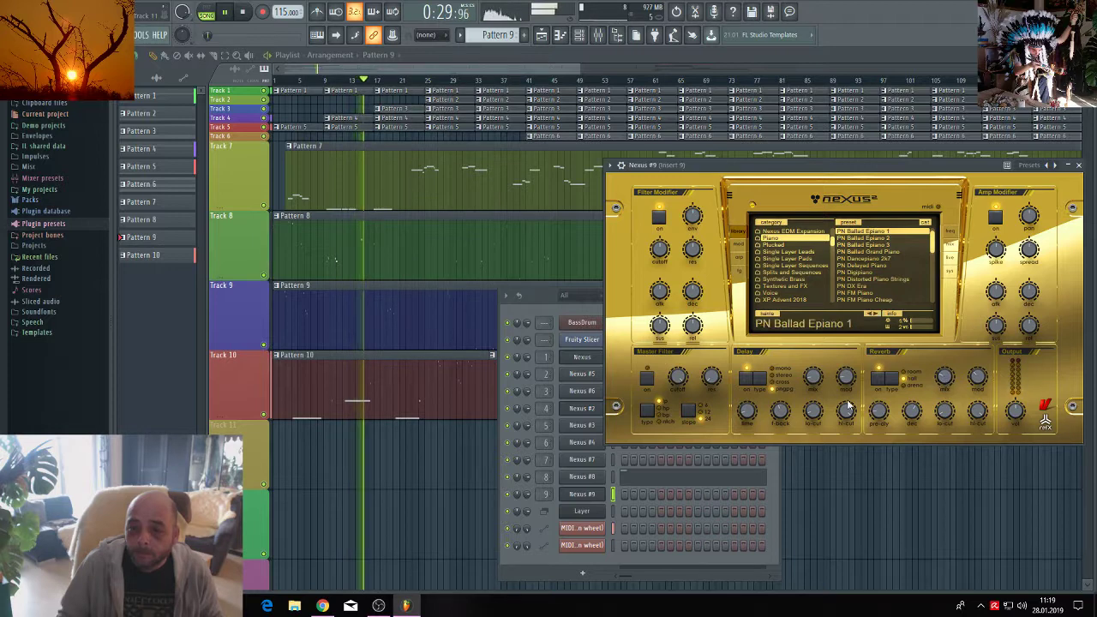
drag(791, 419, 789, 379)
mouse_move(814, 416)
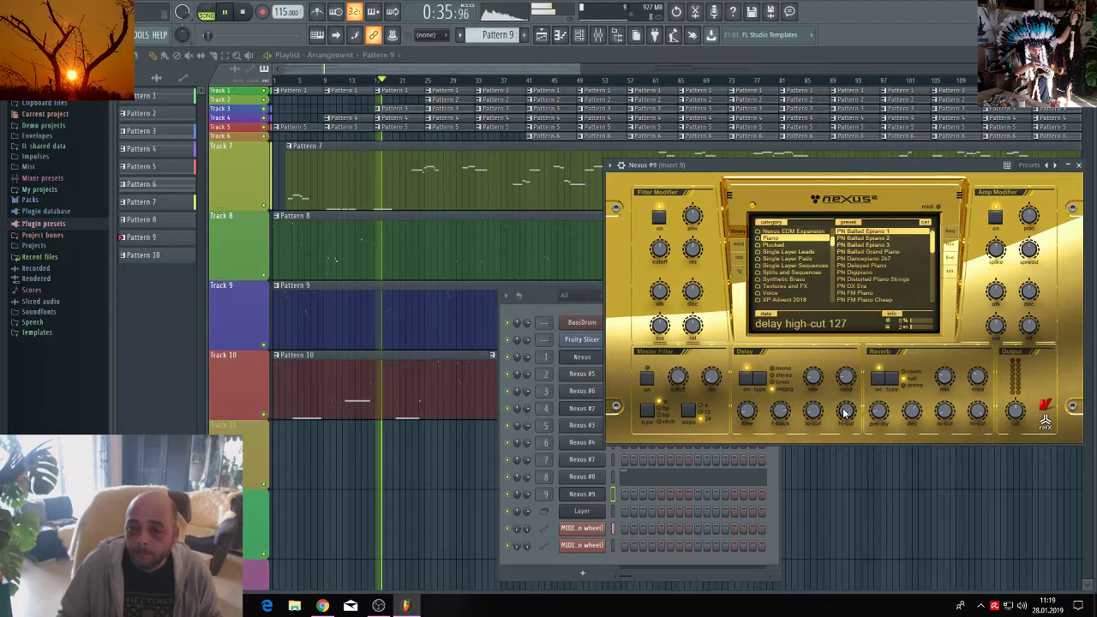
mouse_move(814, 383)
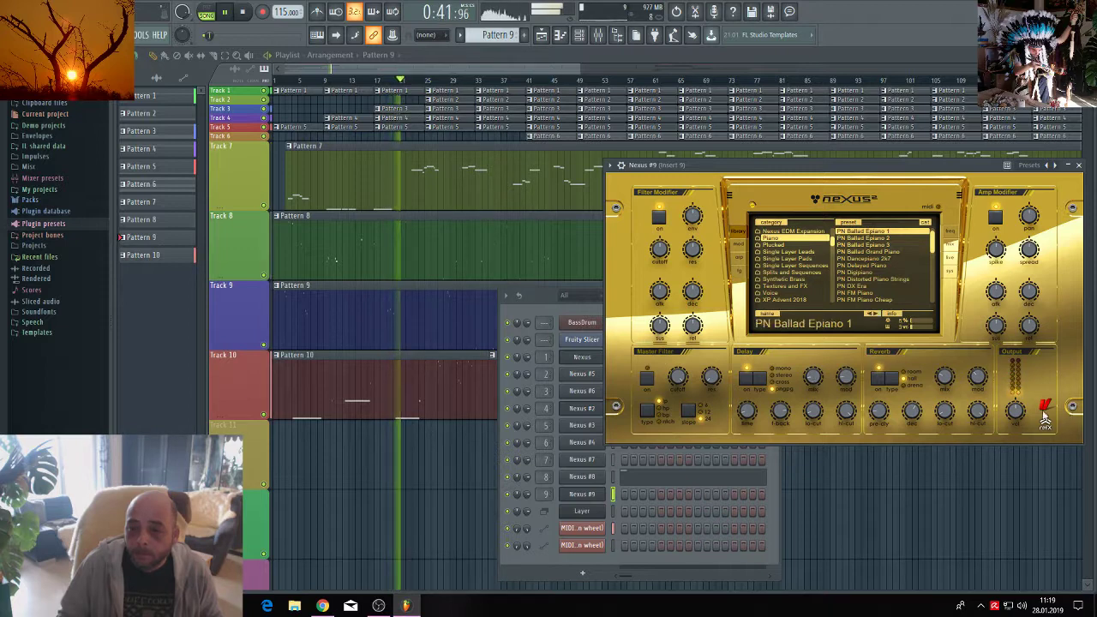
scroll(1017, 413, down, 5)
scroll(1016, 413, down, 1)
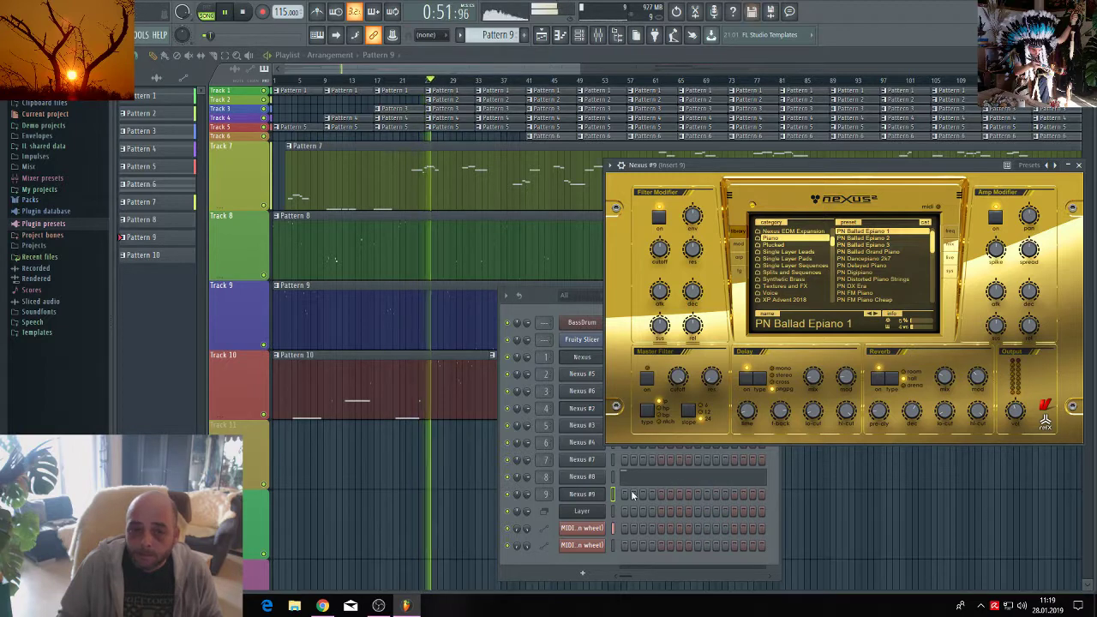
Open the Nexus #8 instrument and make Pattern 8 the active pattern.
click(588, 478)
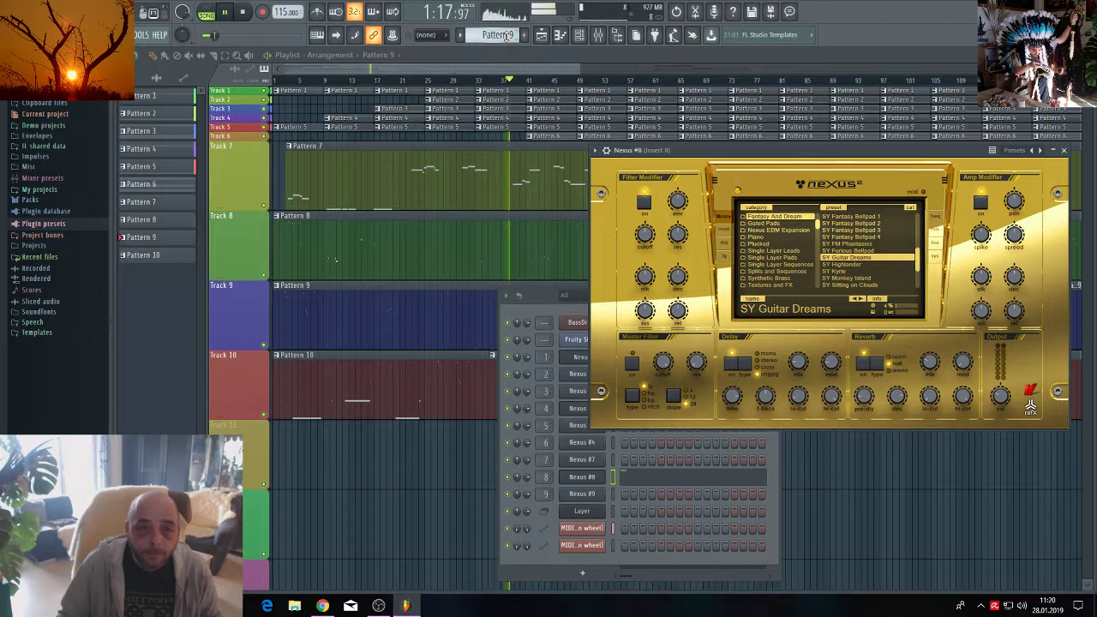
scroll(497, 35, up, 1)
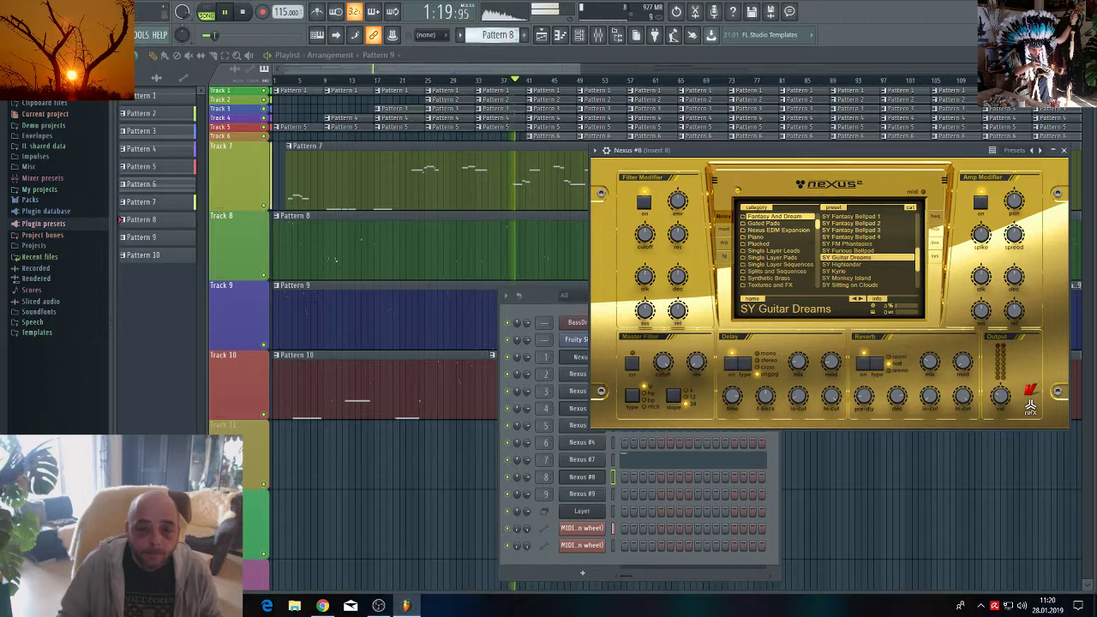
scroll(497, 34, down, 2)
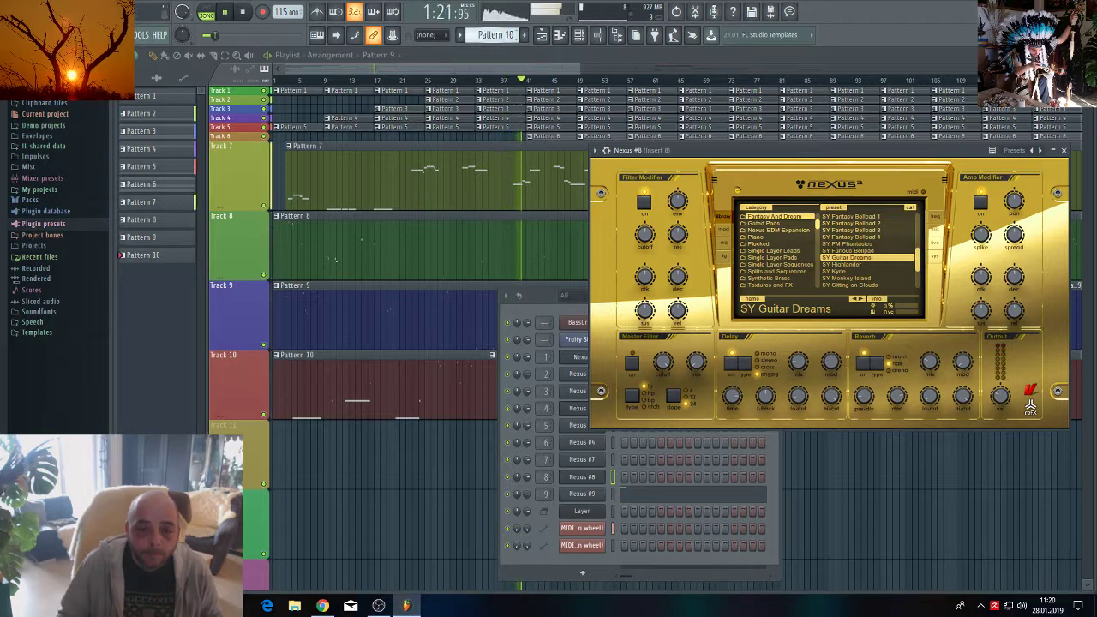
scroll(497, 35, up, 2)
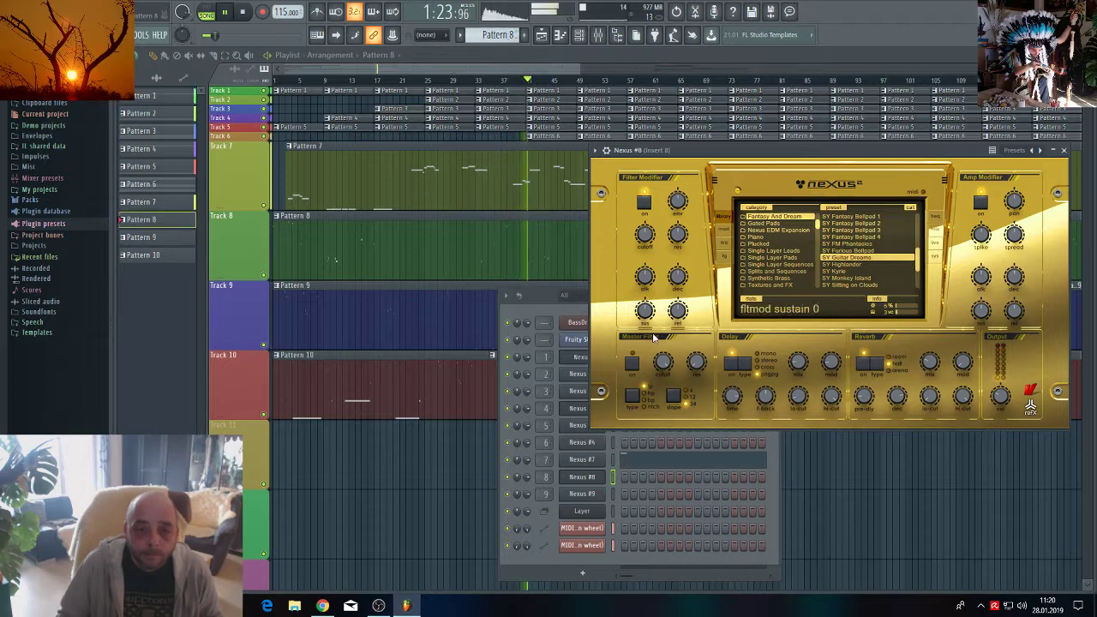
Route the Nexus #8 and Nexus #9 channels to mixer track 7 and open the mixer.
click(543, 478)
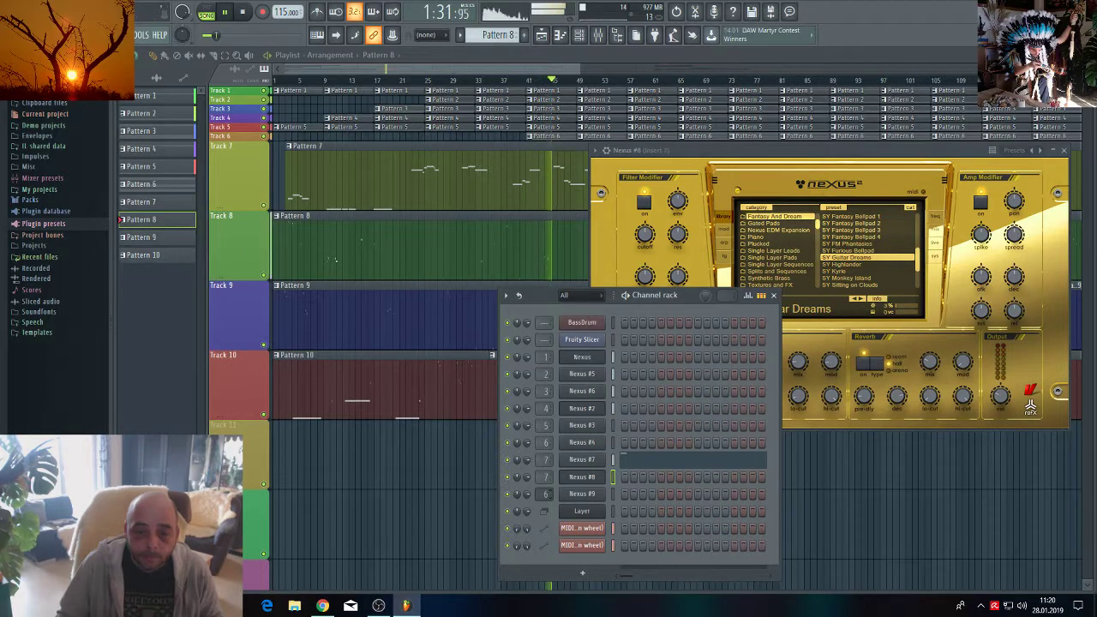
scroll(546, 495, up, 1)
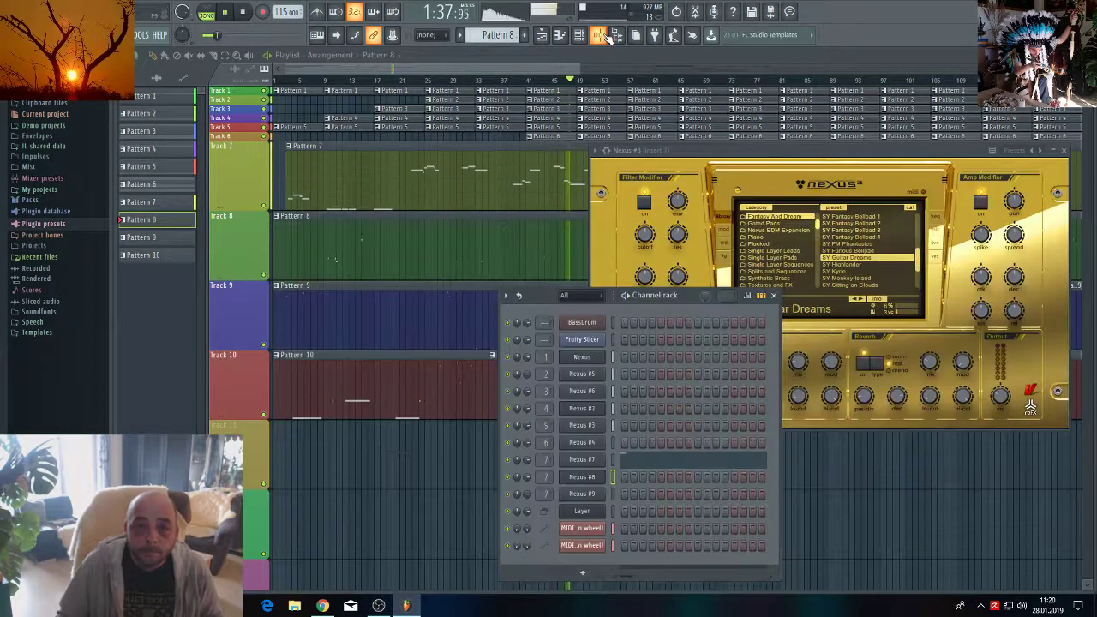
click(606, 37)
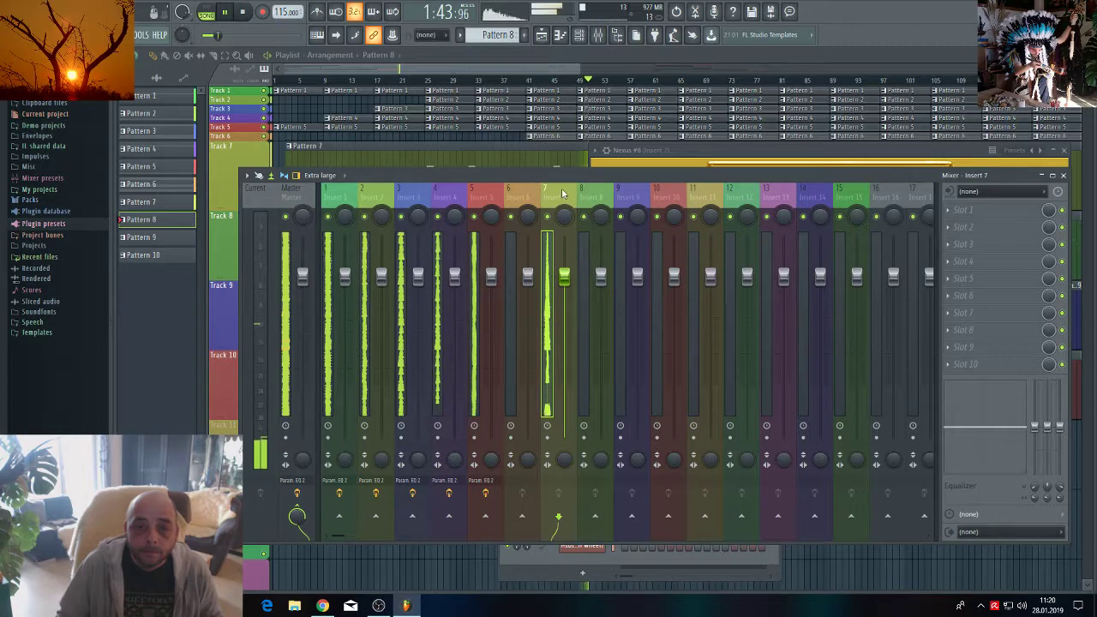
Open the Nexus #8 and Nexus #7 instruments from the channel rack and examine their presets and settings.
click(580, 35)
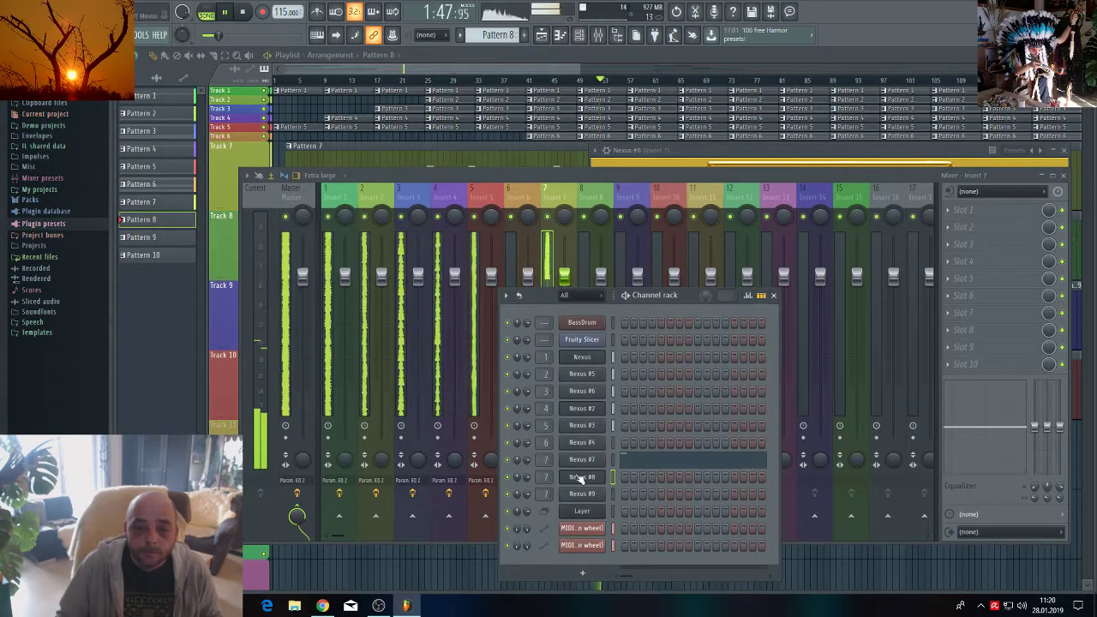
click(581, 478)
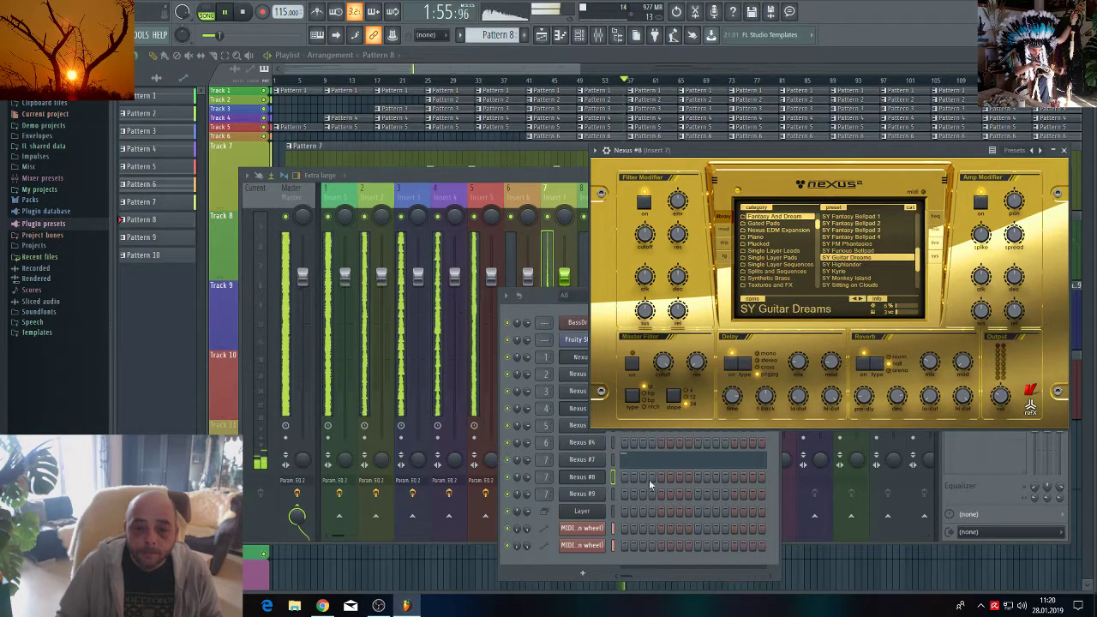
click(527, 497)
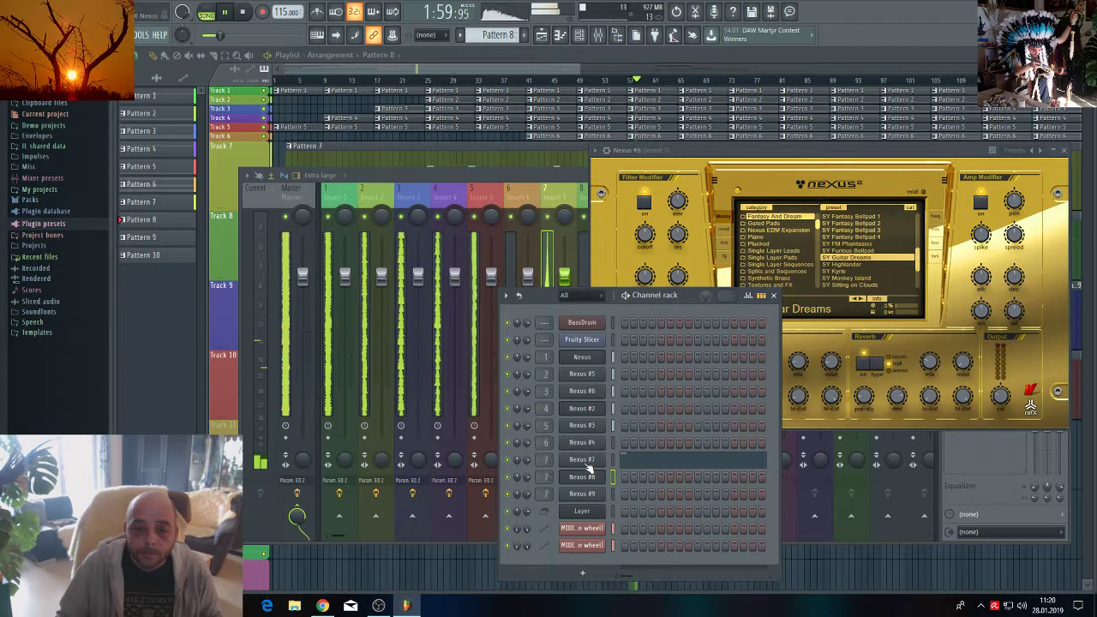
click(584, 460)
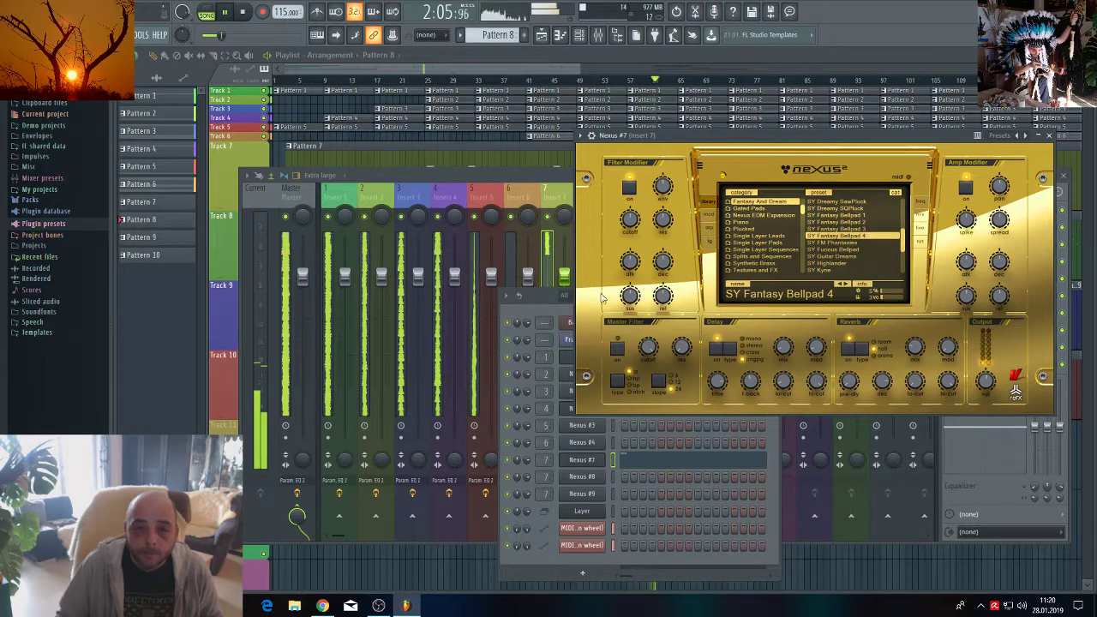
Load Soundgoodizer into the first effect slot of mixer insert 7.
click(478, 175)
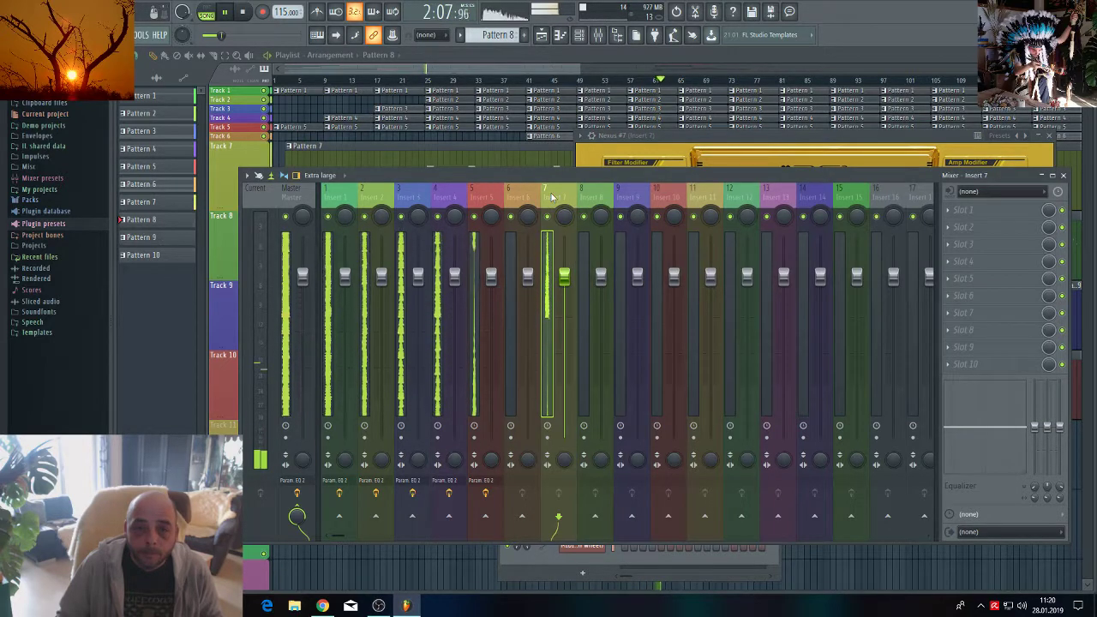
click(954, 213)
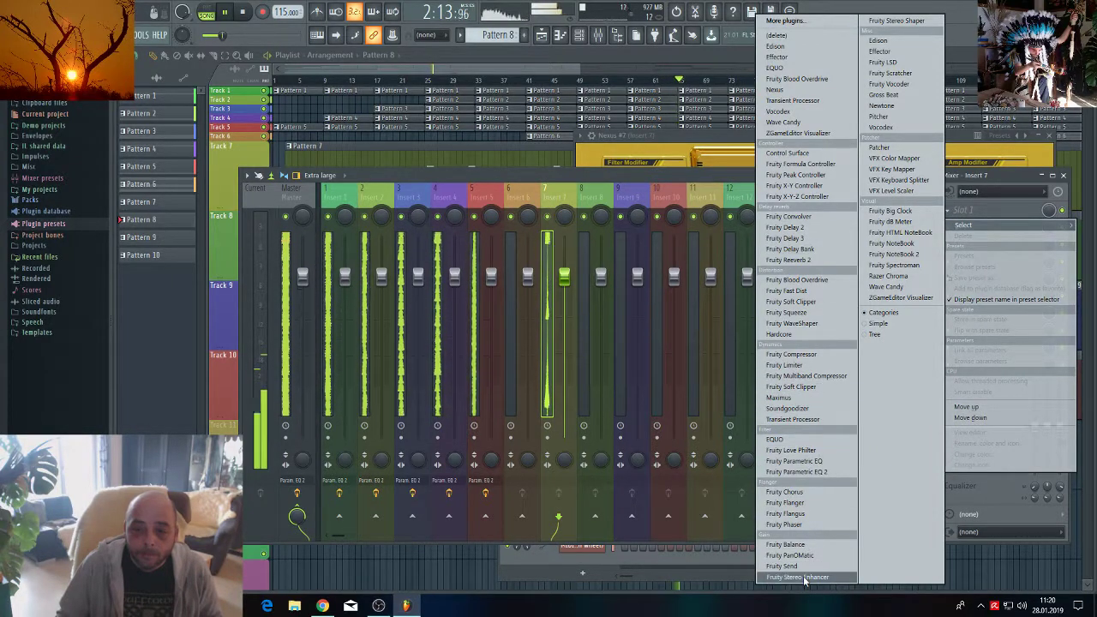
click(799, 410)
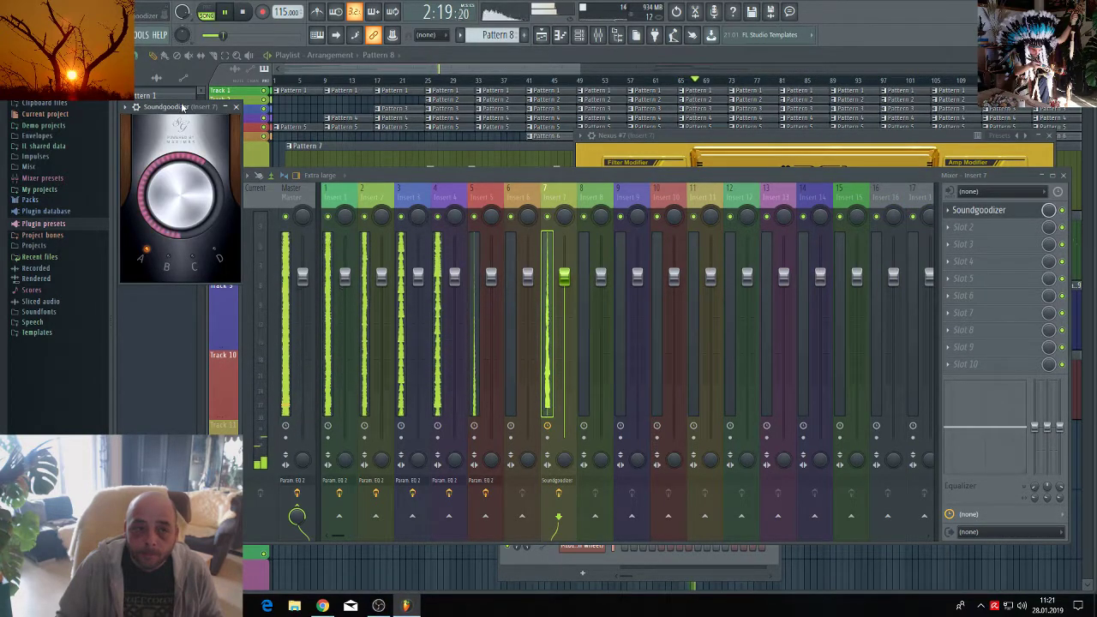
drag(182, 107, 889, 313)
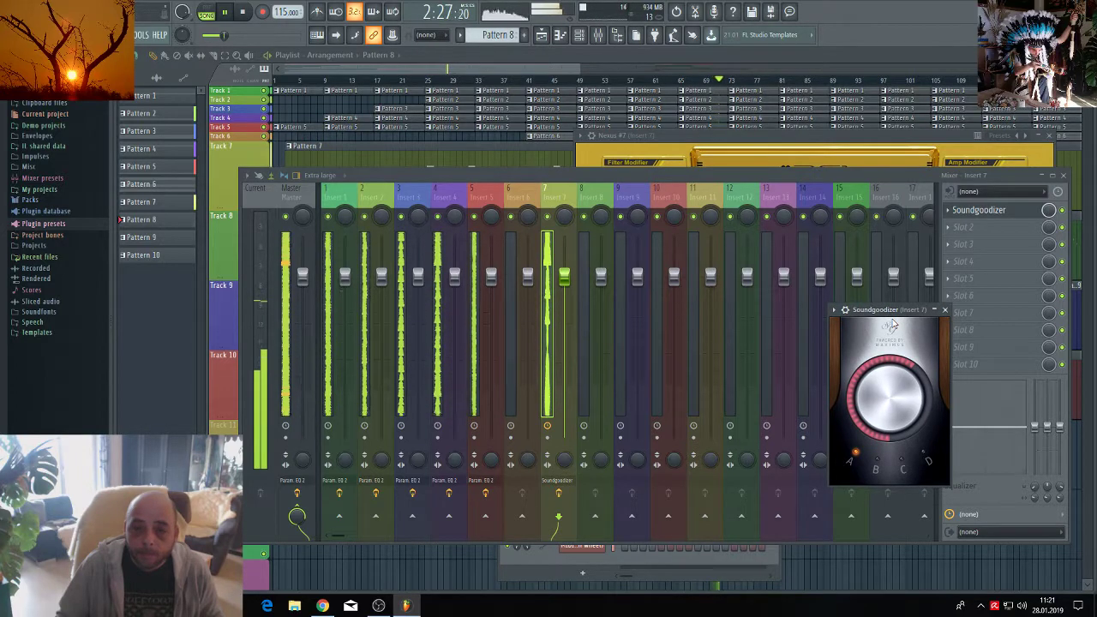
Put Fruity Reeverb 2 in the first effect slot of mixer insert 7 and load its Cathedral preset.
click(949, 212)
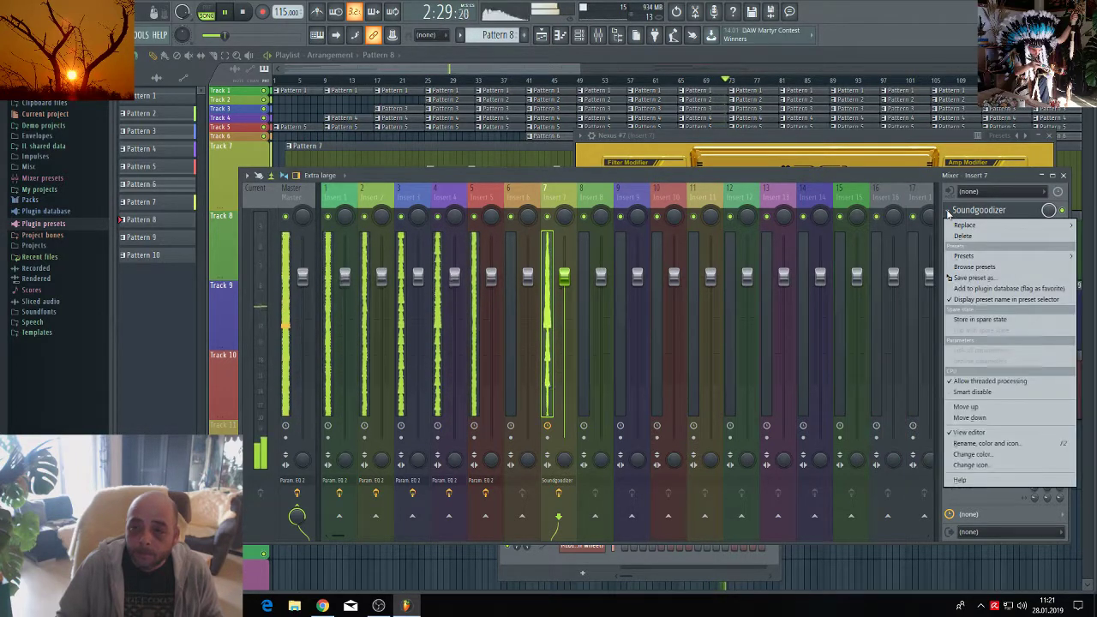
mouse_move(963, 227)
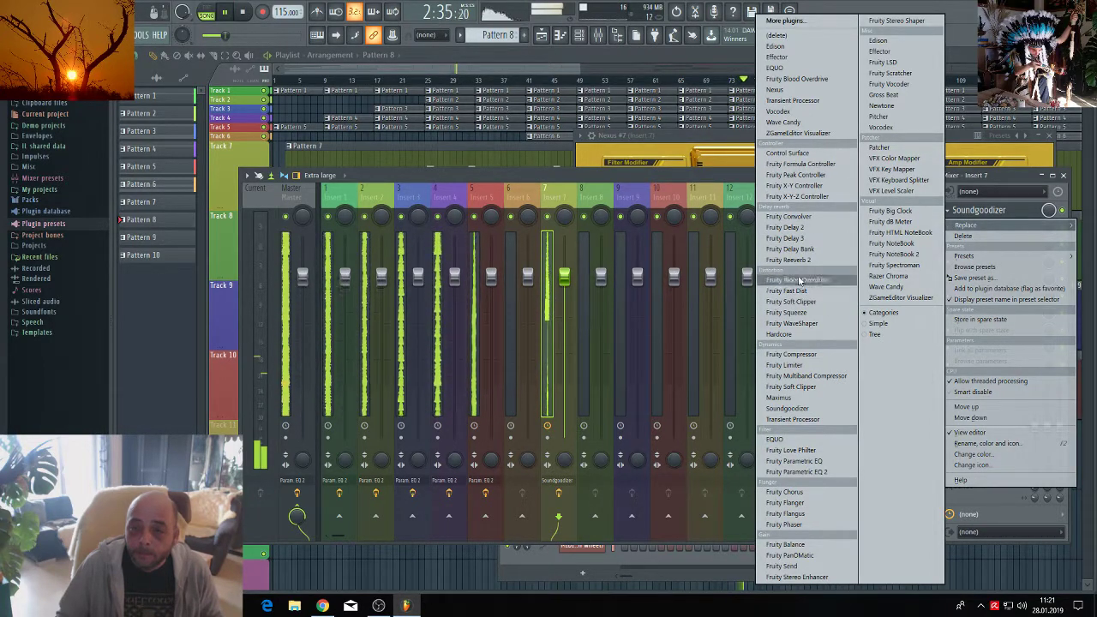
drag(789, 260, 795, 267)
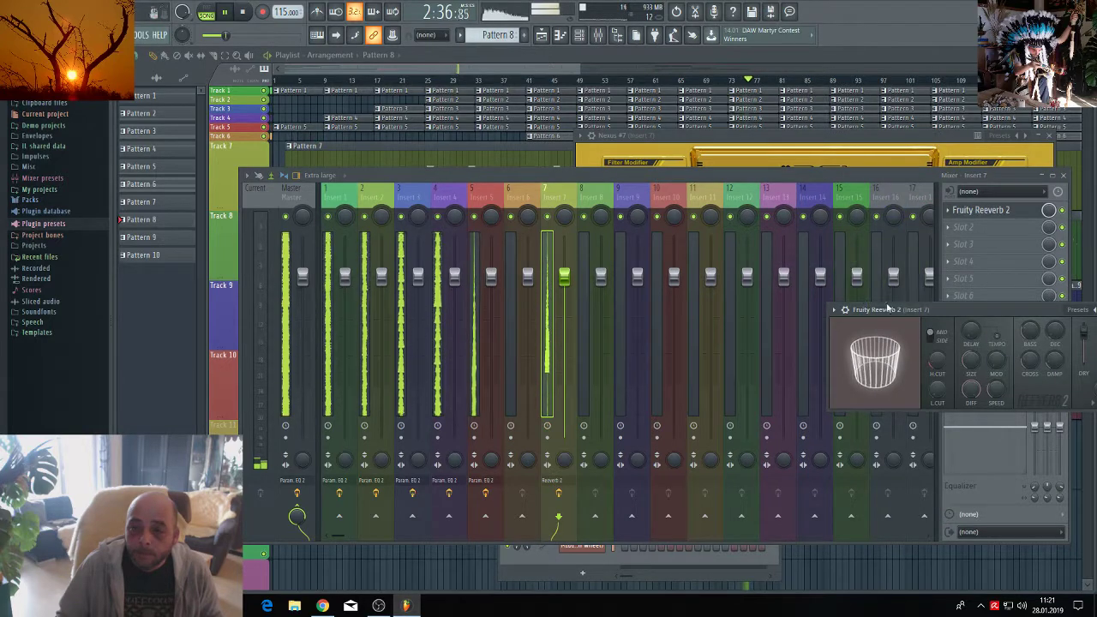
drag(953, 308, 830, 261)
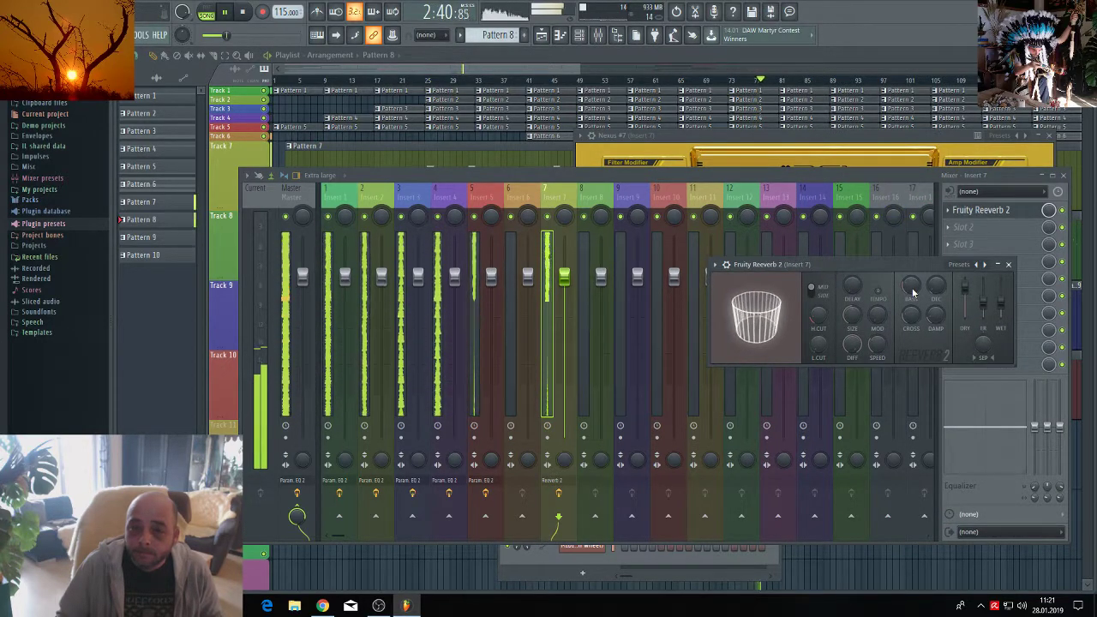
click(987, 266)
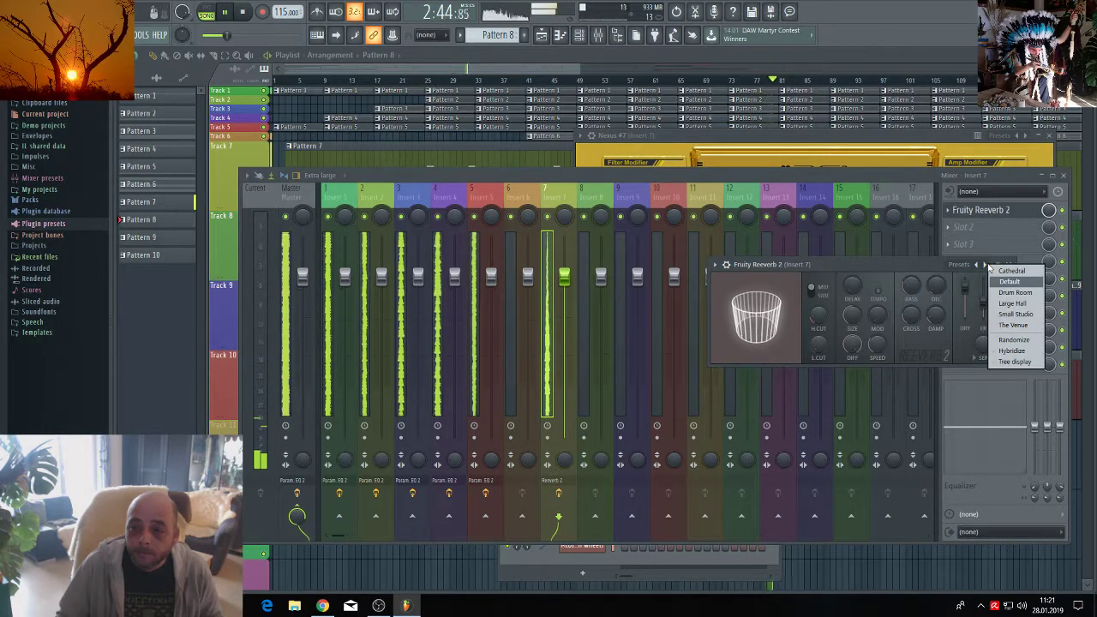
click(1009, 271)
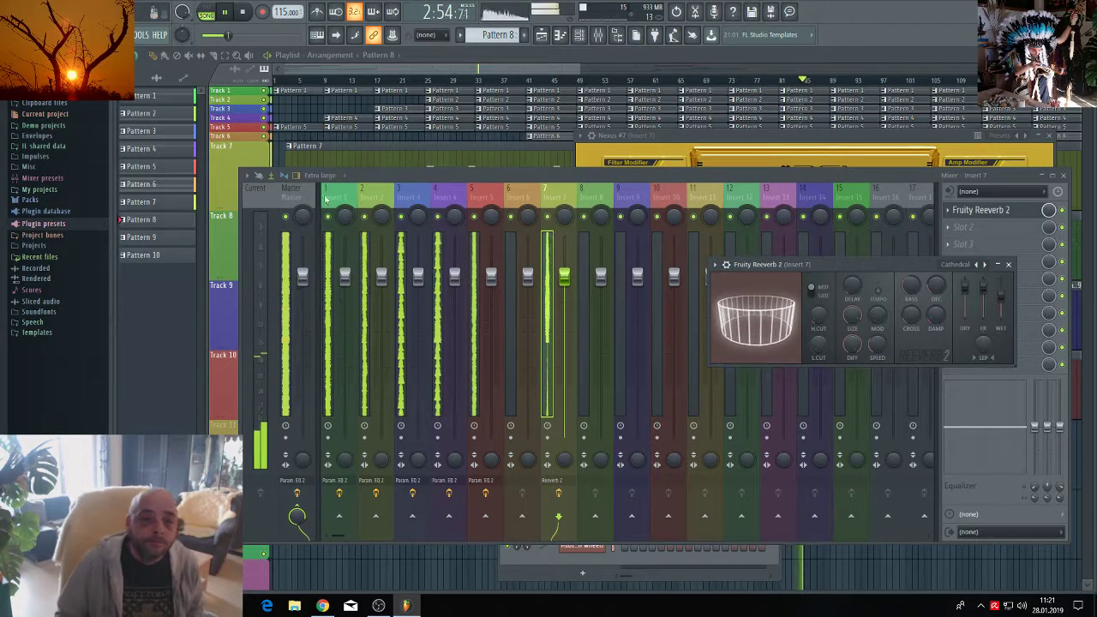
Select the mixer's Master track and review the whole song arrangement in the playlist.
click(299, 196)
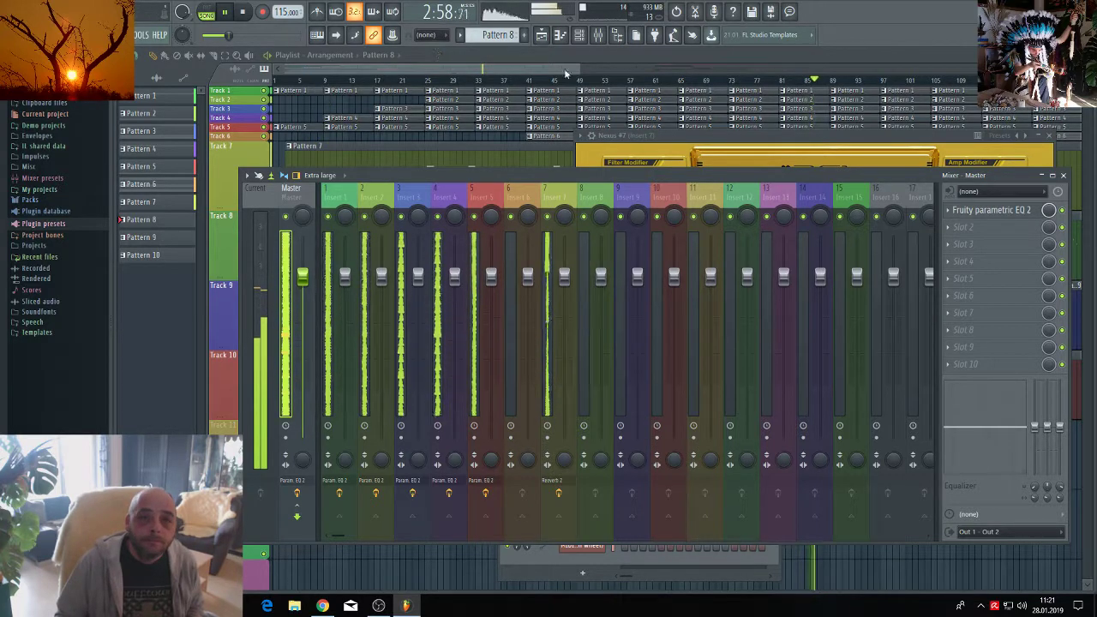
drag(585, 72, 986, 72)
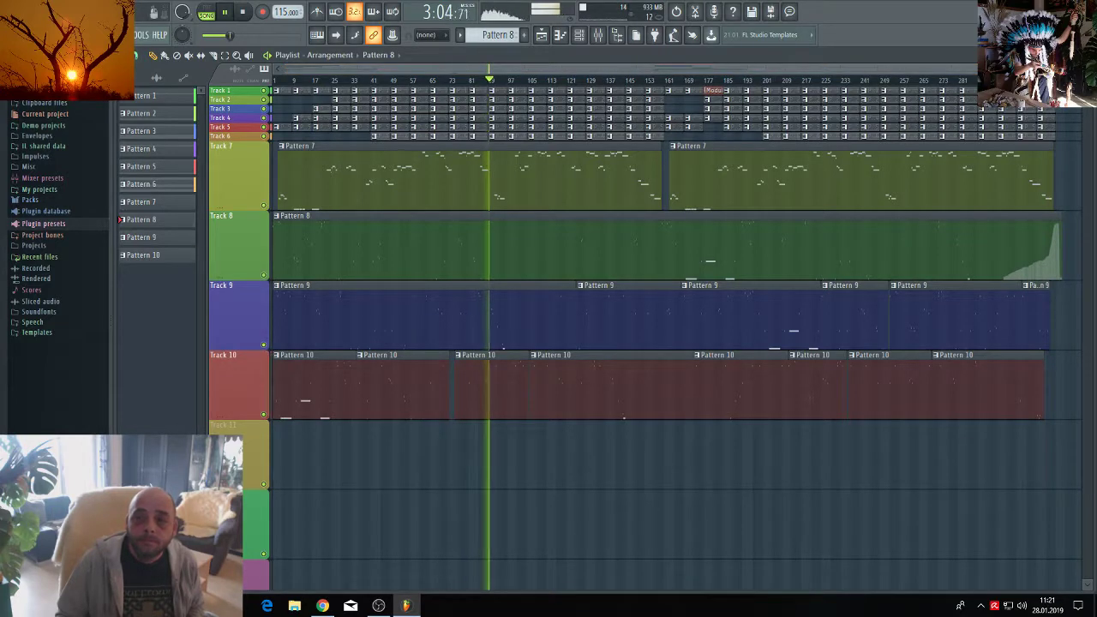
scroll(651, 343, down, 4)
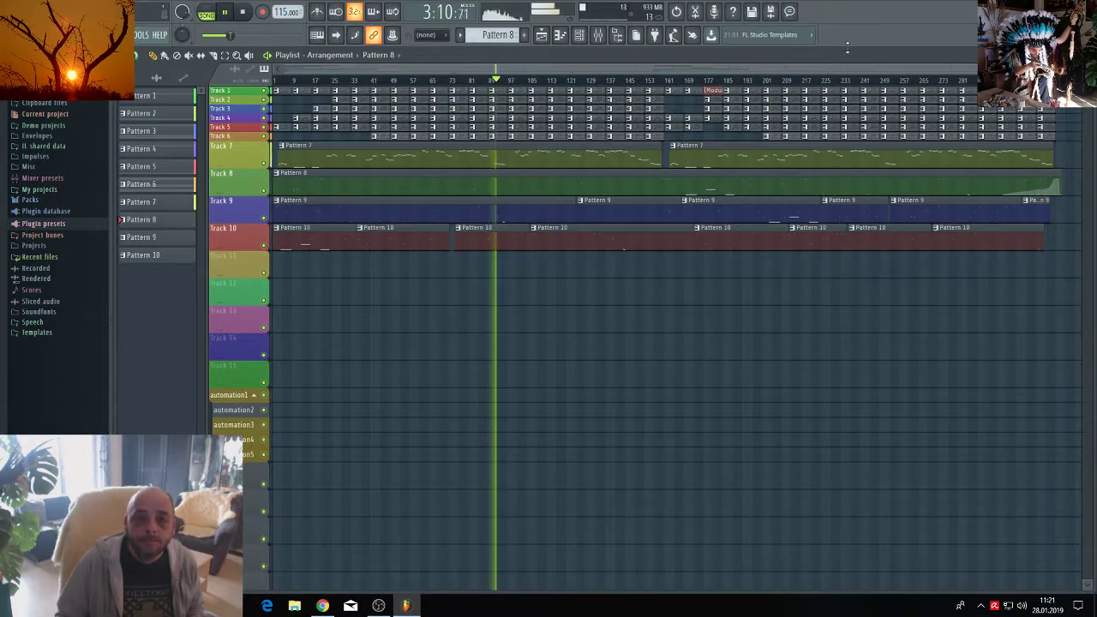
Save the project in the Projects folder under the name 3 Dragons.
click(789, 11)
click(789, 12)
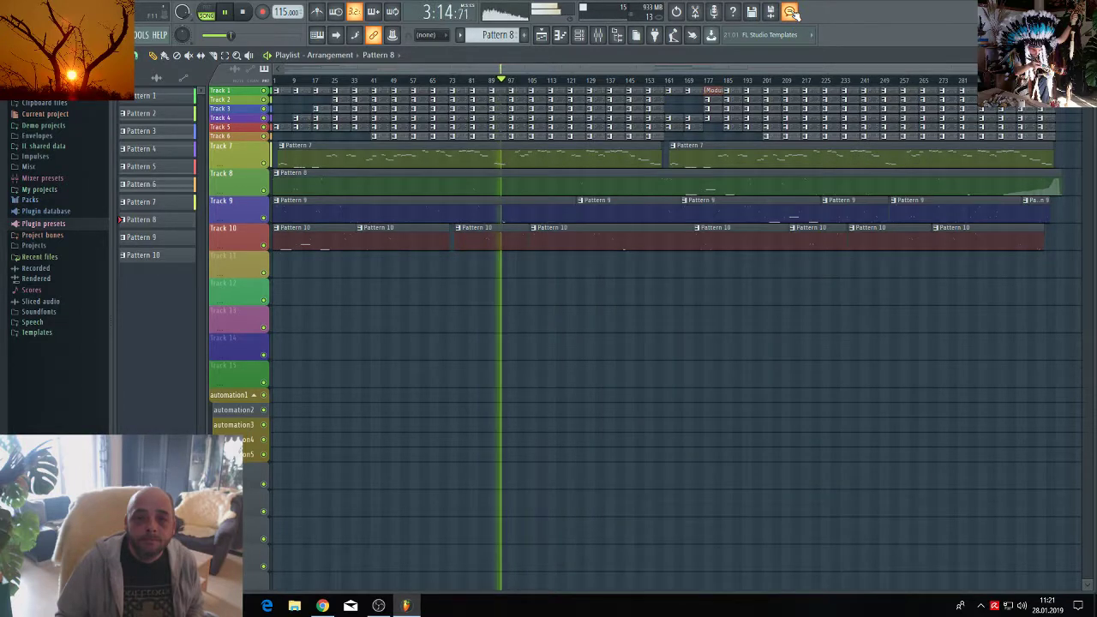
key(alt+f)
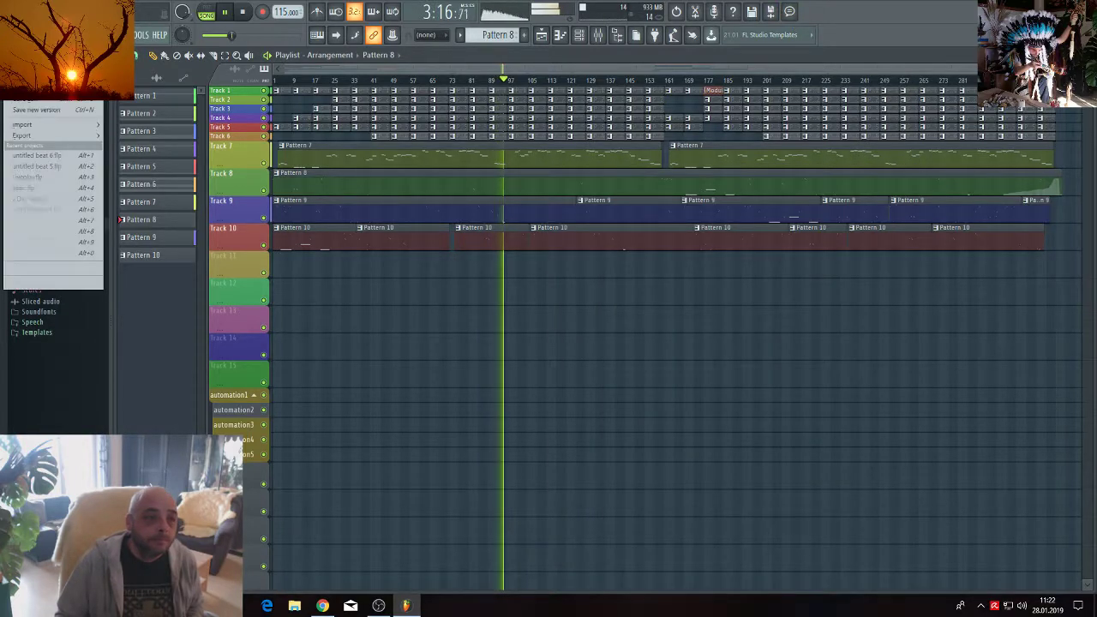
key(ctrl+shift+s)
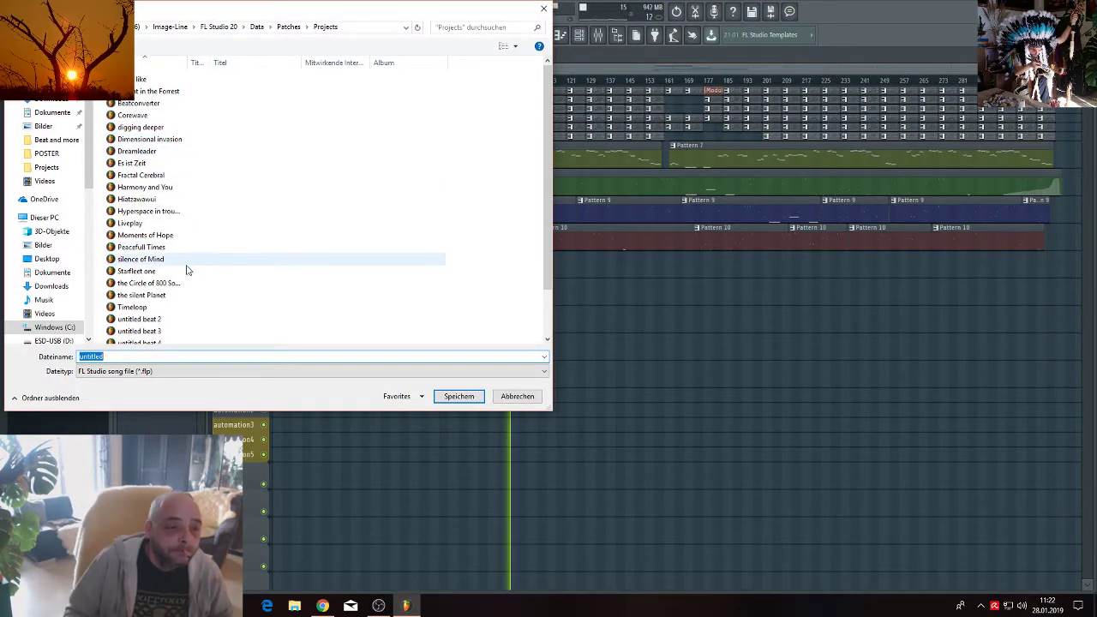
scroll(150, 308, down, 2)
double_click(125, 355)
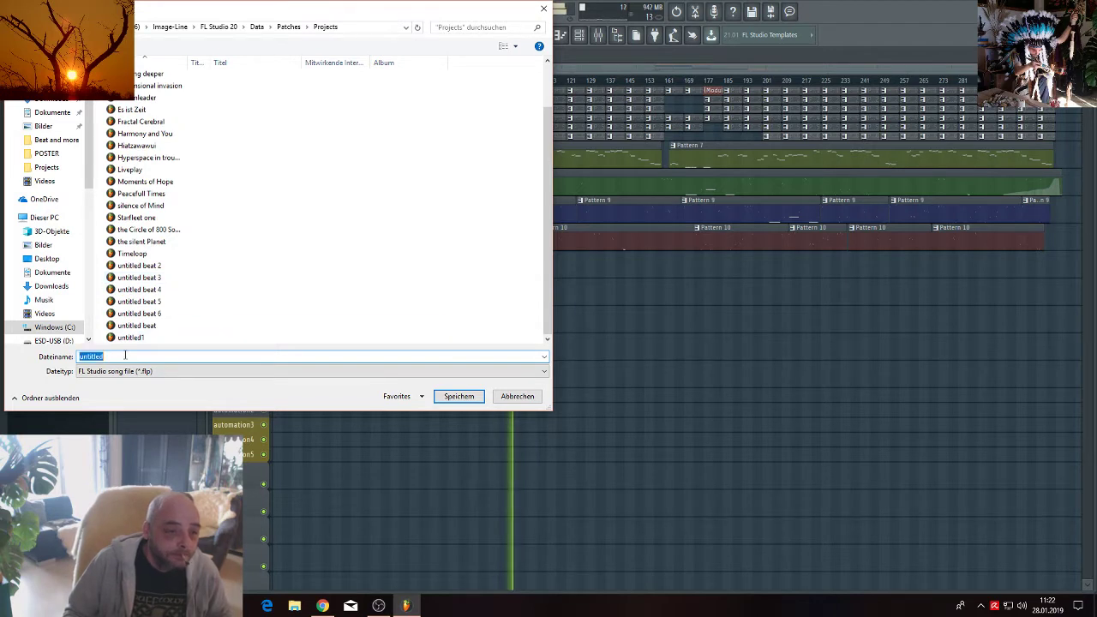
text(3)
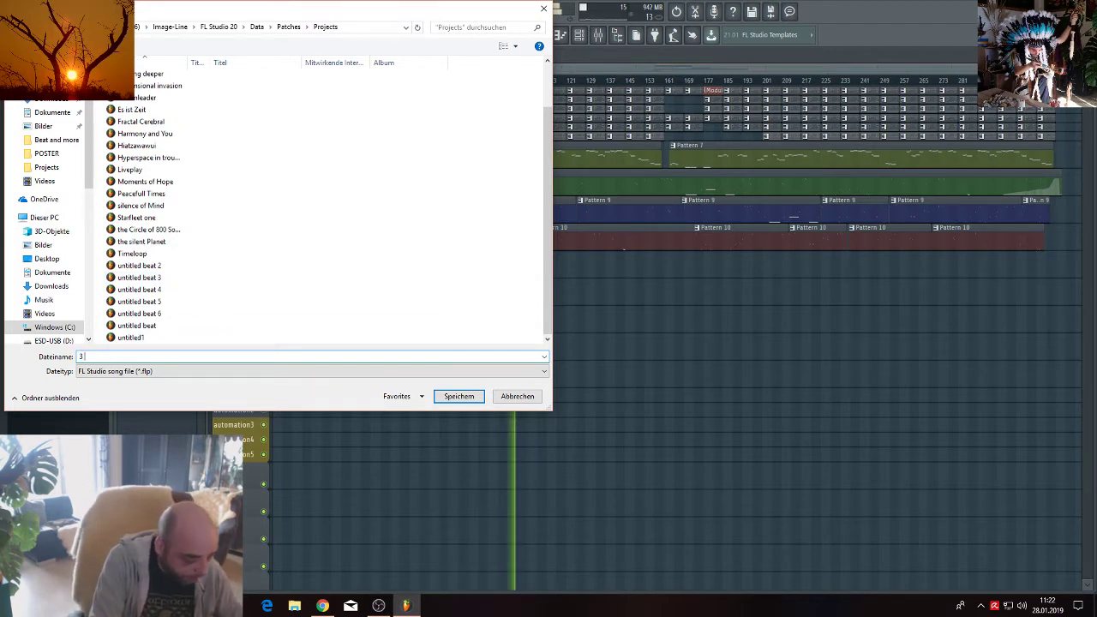
text( Dra)
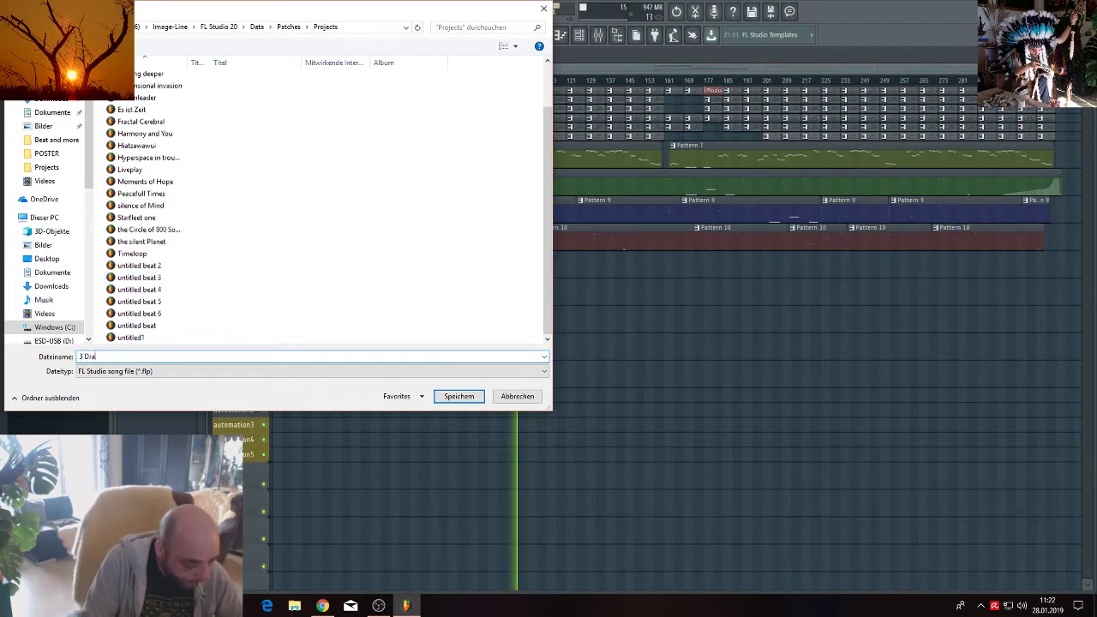
text(gons)
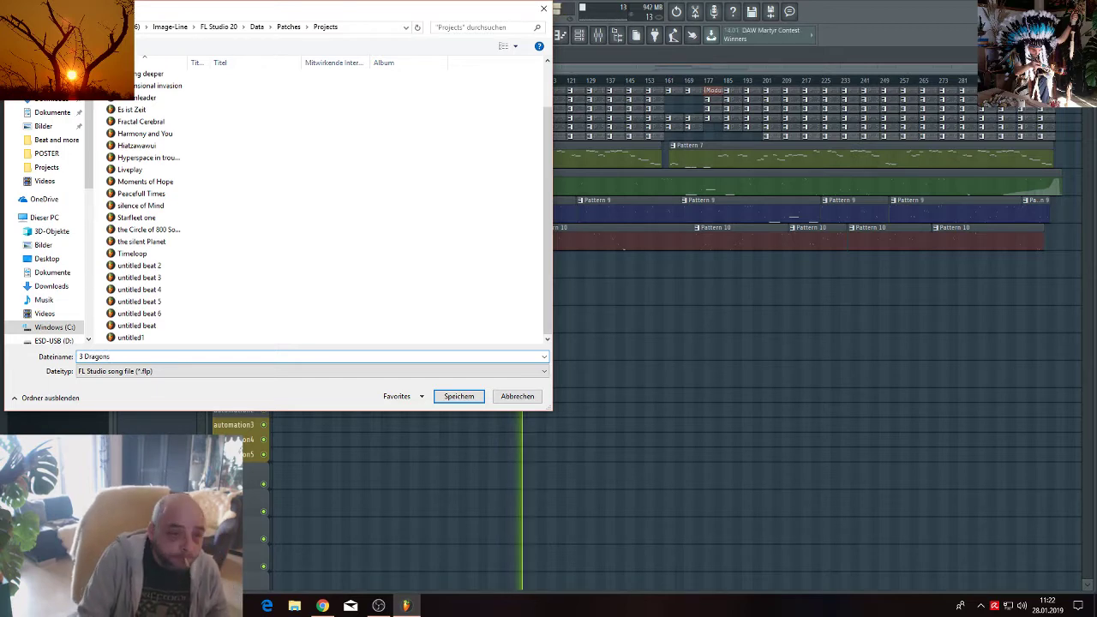
key(Return)
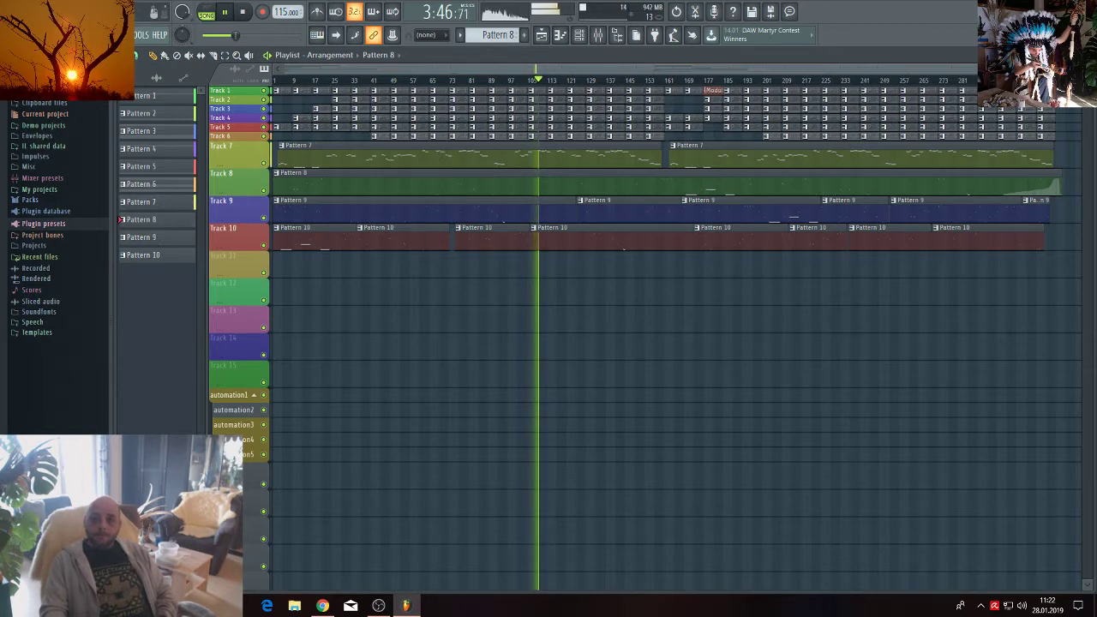
Enlarge the playlist tracks and turn on automatic scrolling so the view follows playback.
scroll(1063, 150, up, 2)
scroll(1064, 150, up, 3)
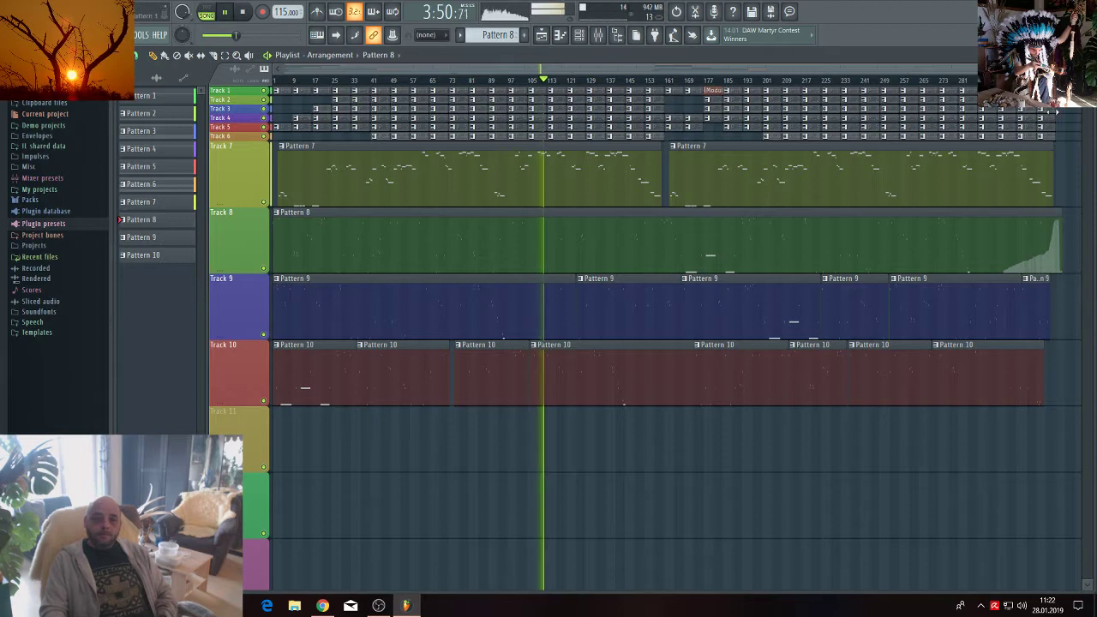
scroll(1064, 150, up, 3)
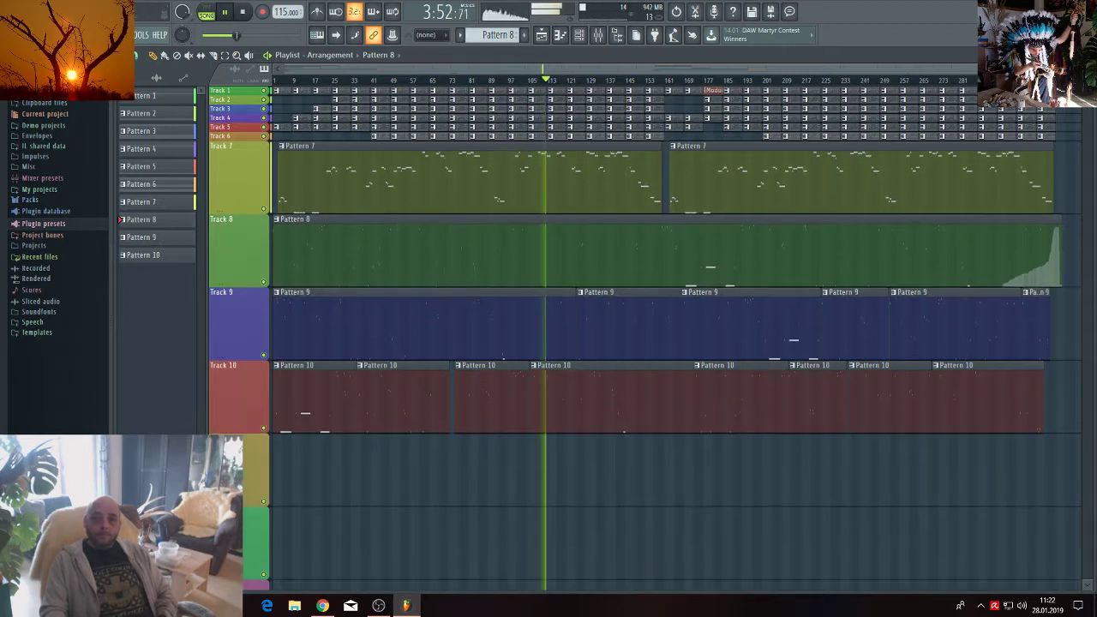
scroll(1064, 150, up, 1)
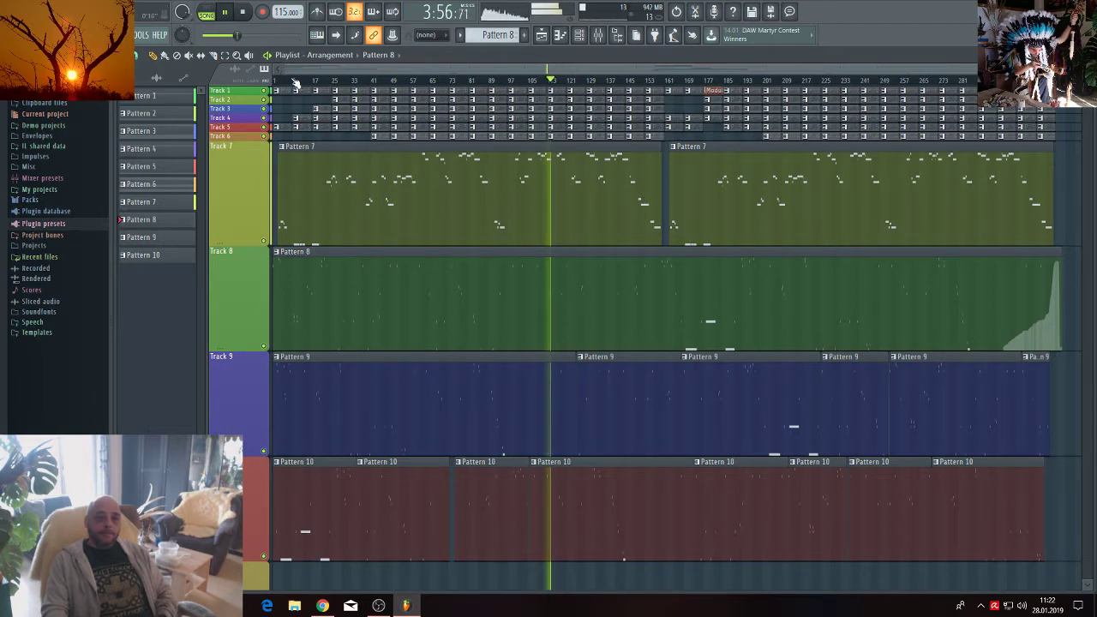
scroll(294, 83, up, 6)
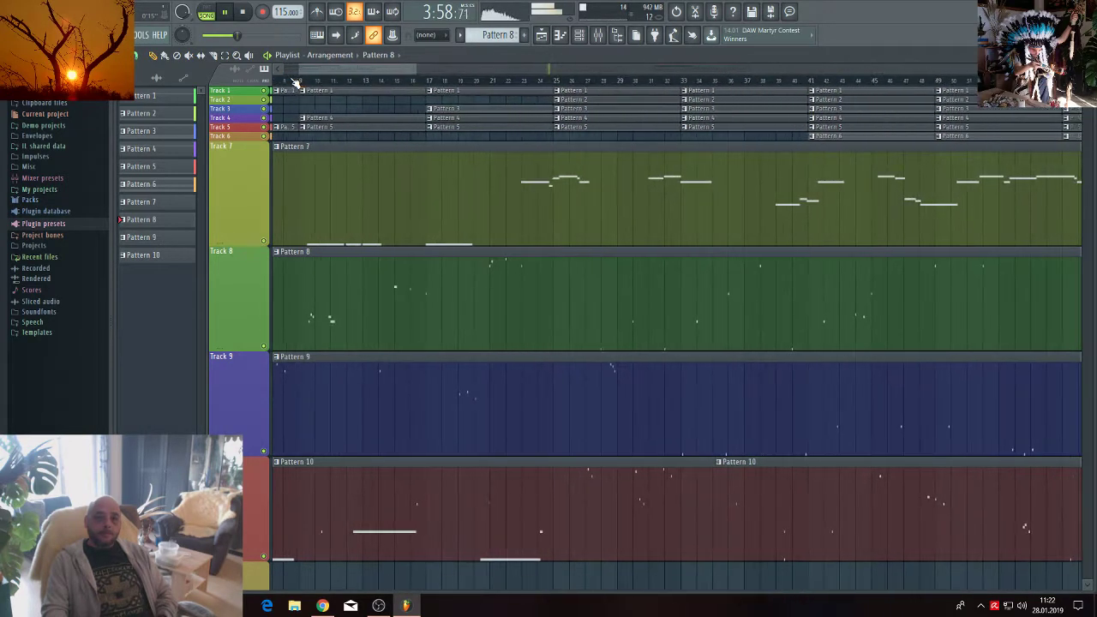
scroll(294, 83, up, 1)
click(338, 37)
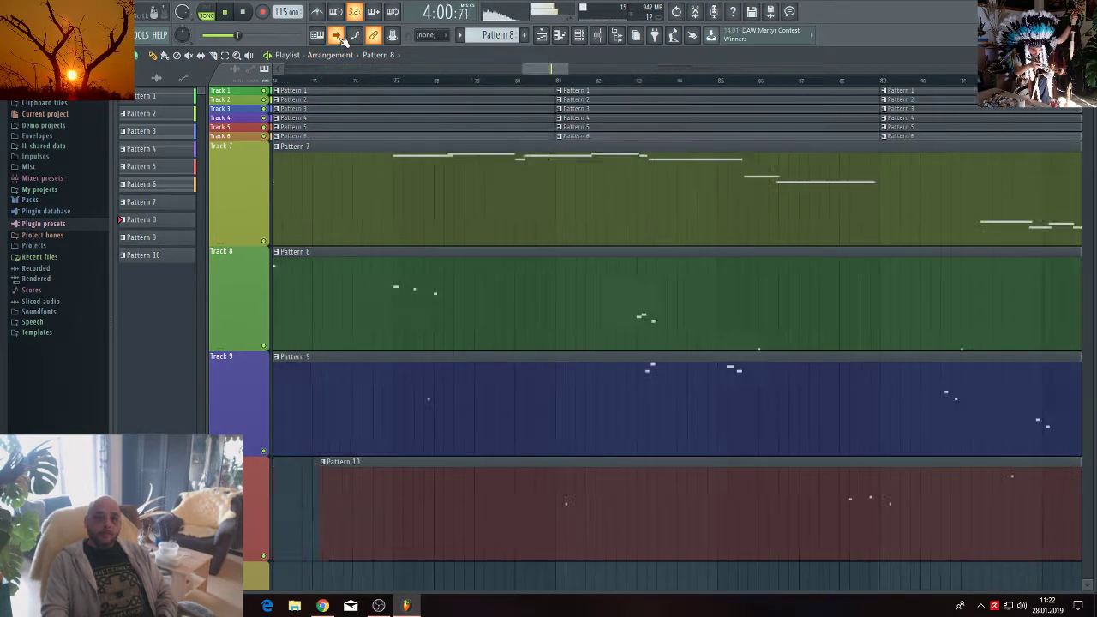
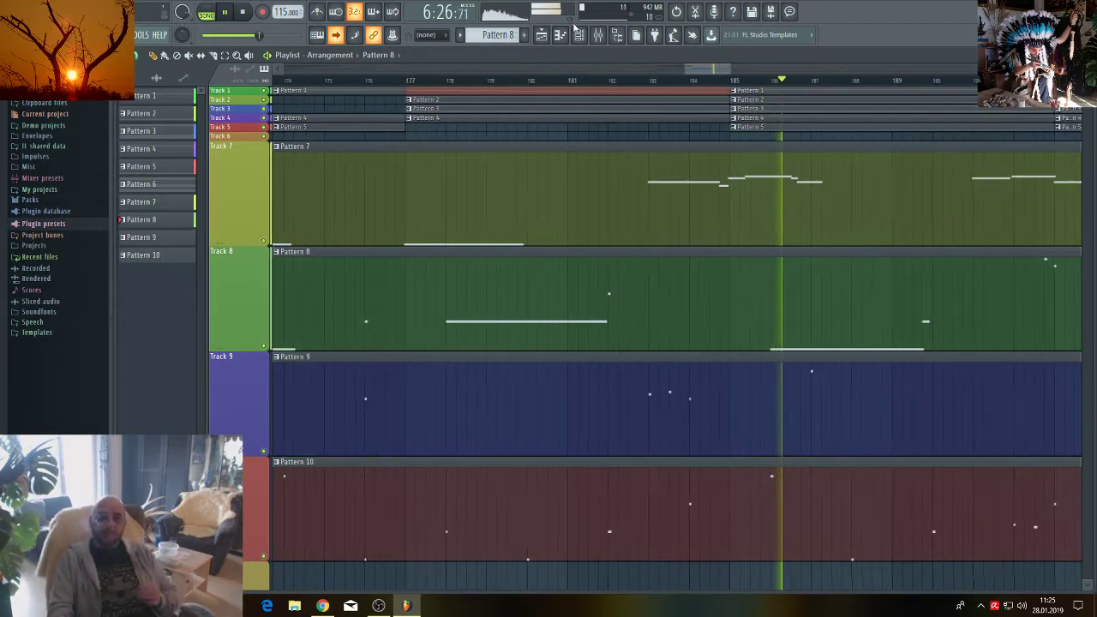
Open the first Nexus instrument from the channel rack and show its system page with the master tuning setting.
click(577, 34)
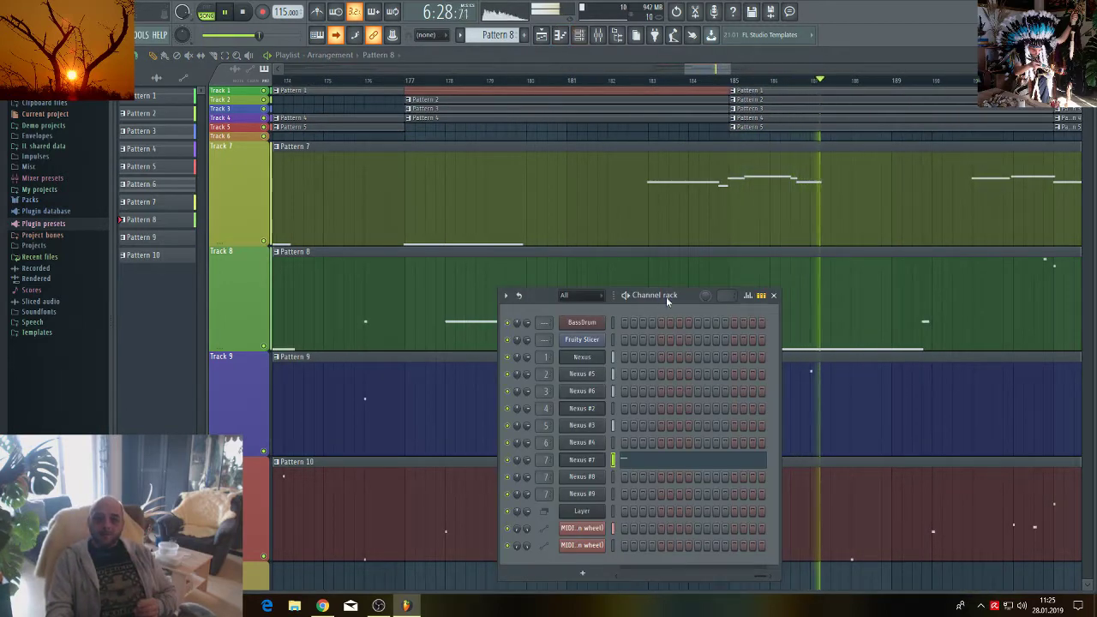
drag(666, 296, 665, 189)
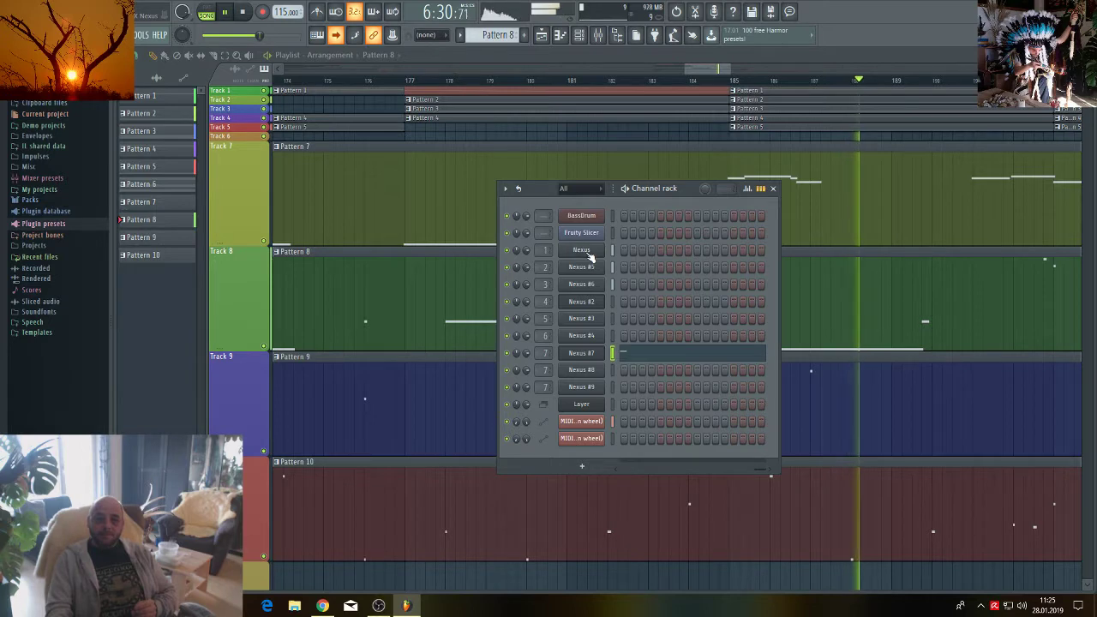
click(585, 251)
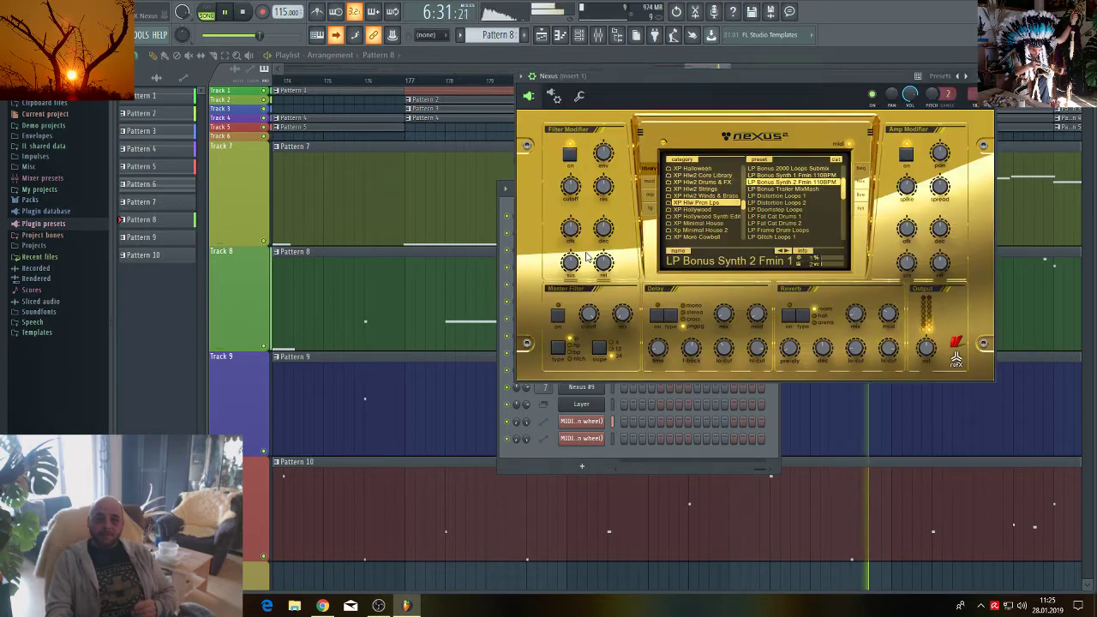
click(862, 211)
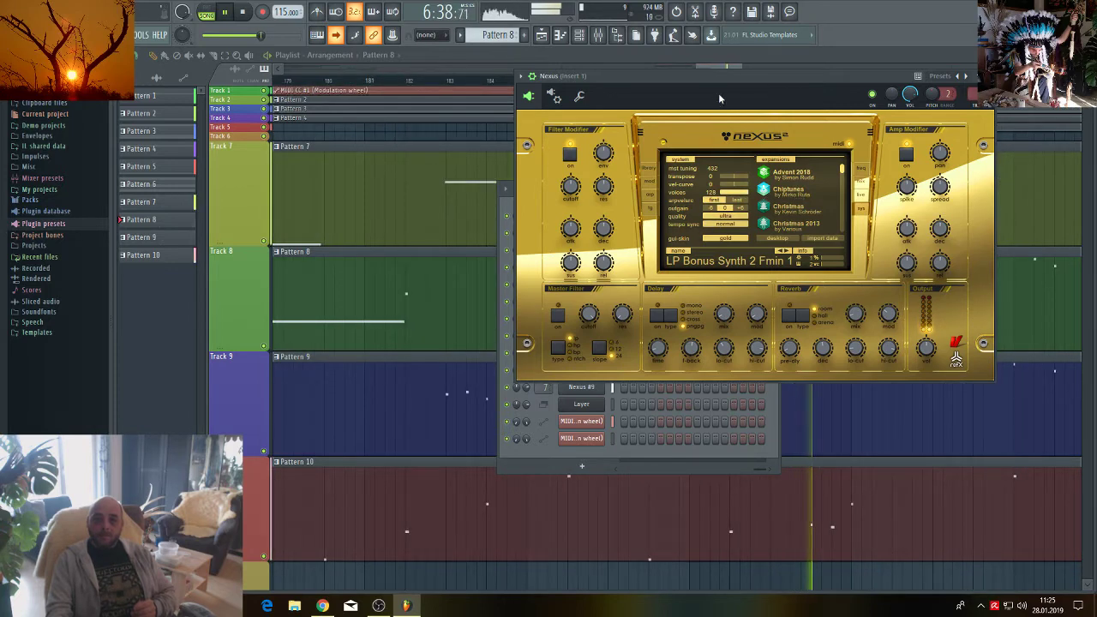
Show the system pages of Nexus #5 and Nexus #6 with their master tuning and voices settings.
drag(750, 81, 869, 90)
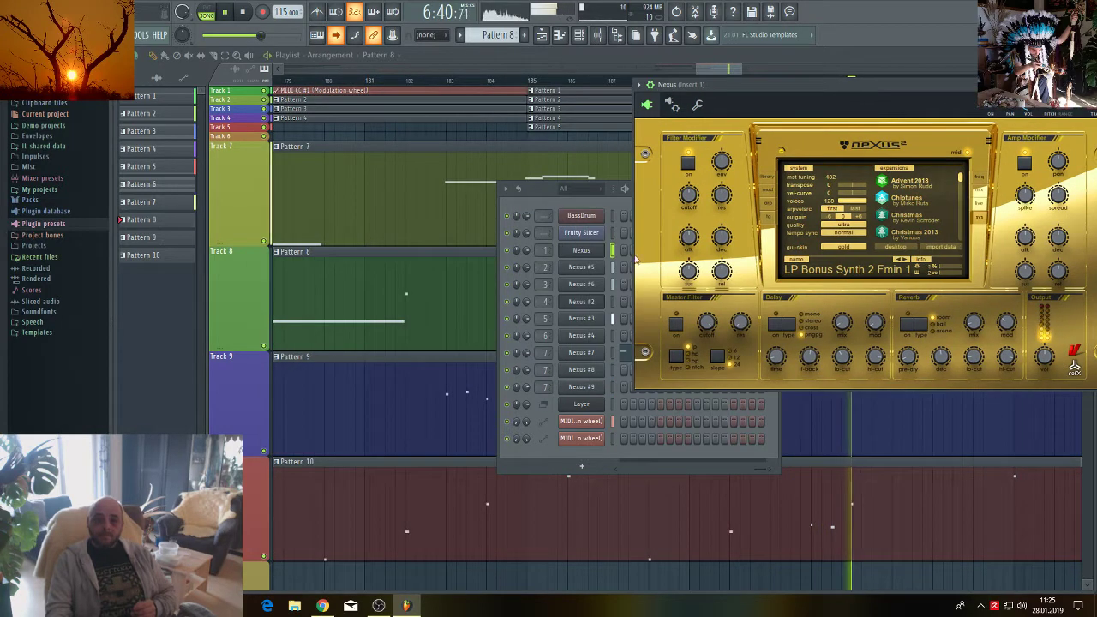
click(580, 268)
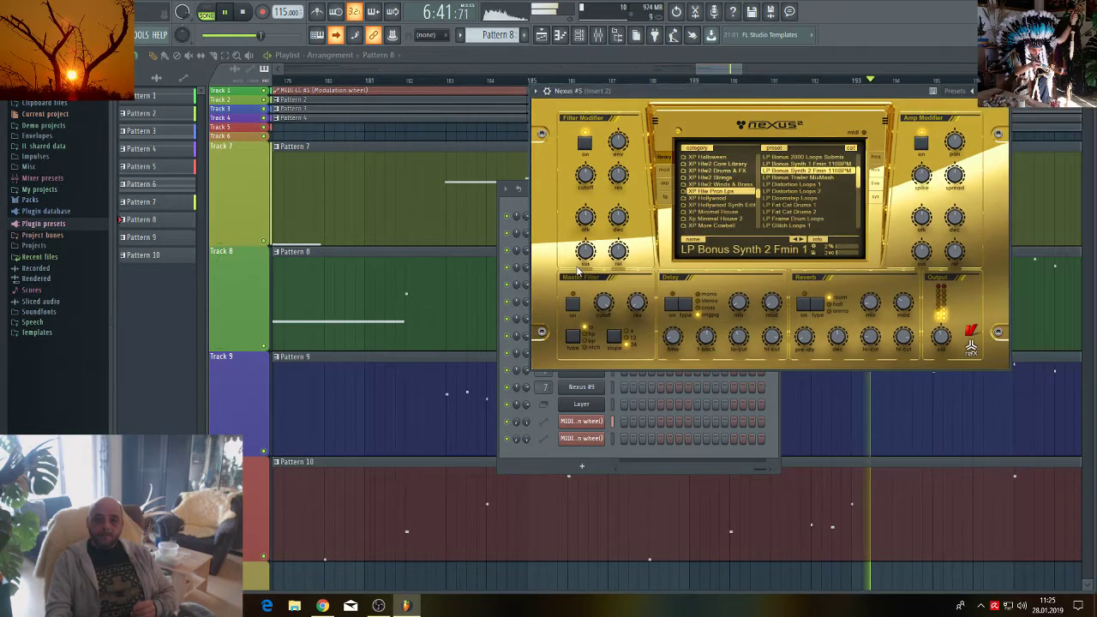
click(875, 200)
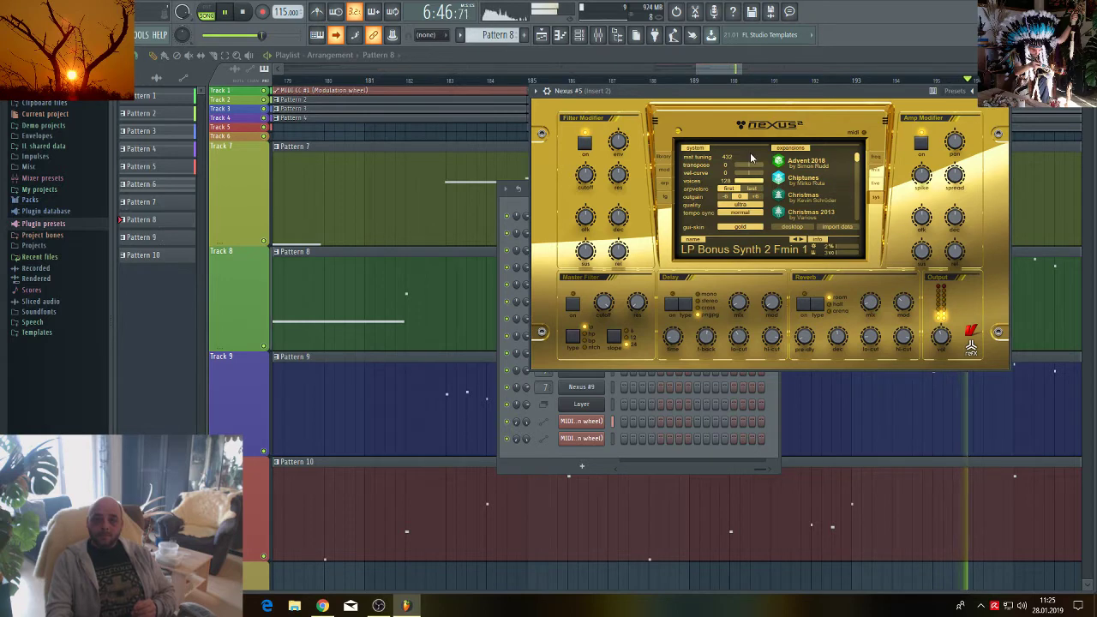
drag(726, 91, 866, 103)
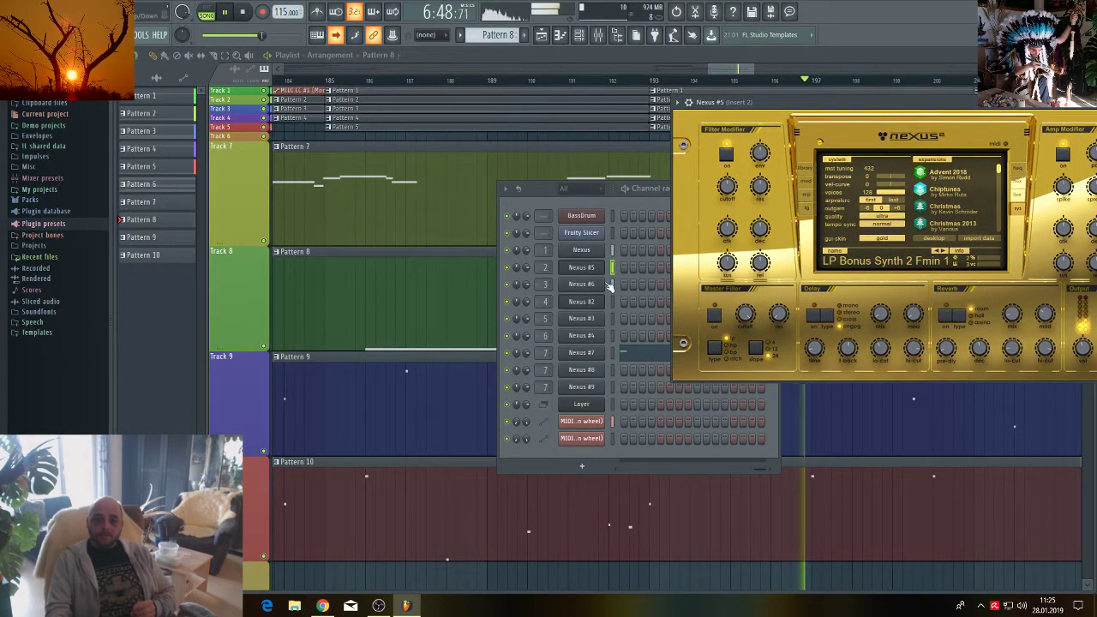
click(571, 285)
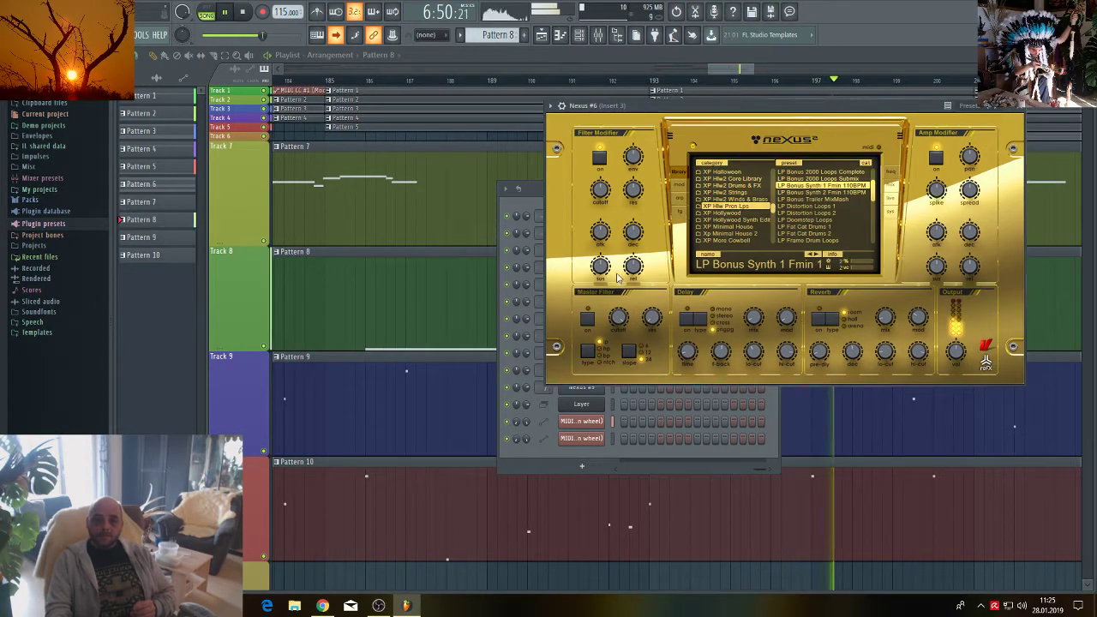
click(891, 216)
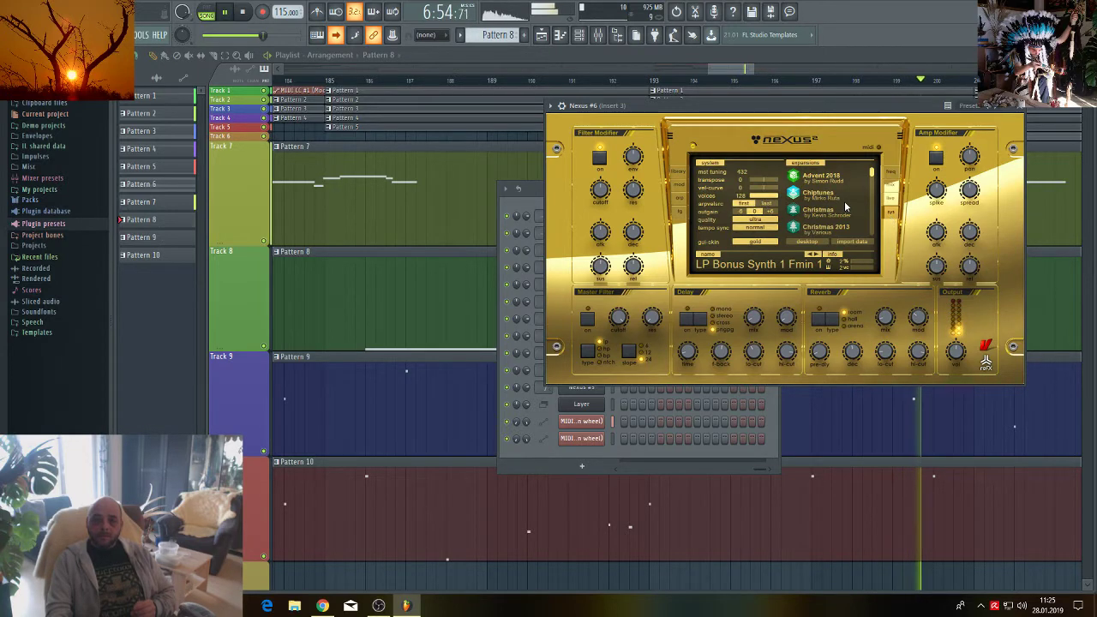
drag(749, 112, 918, 117)
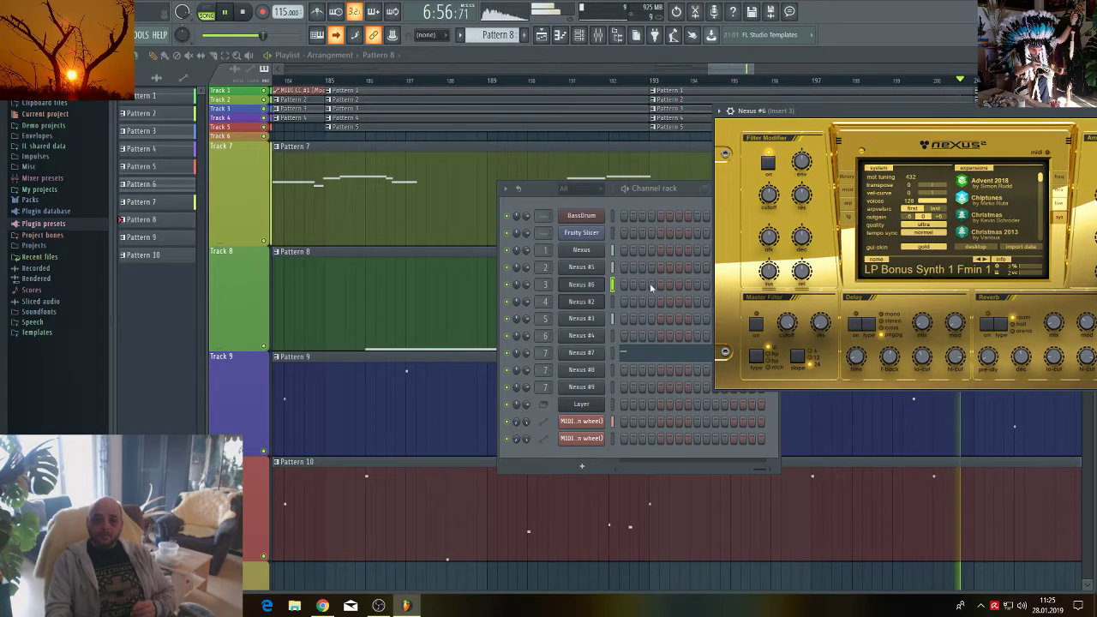
Set the voices to 128 on the system pages of Nexus #2 and Nexus #3.
click(593, 304)
click(874, 198)
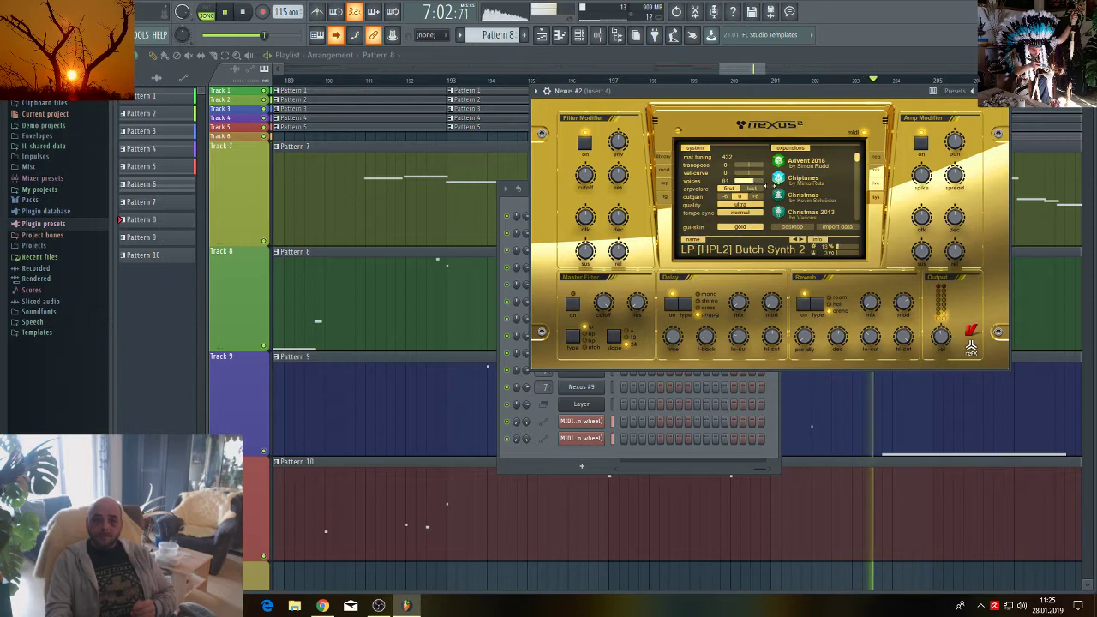
drag(713, 96, 877, 121)
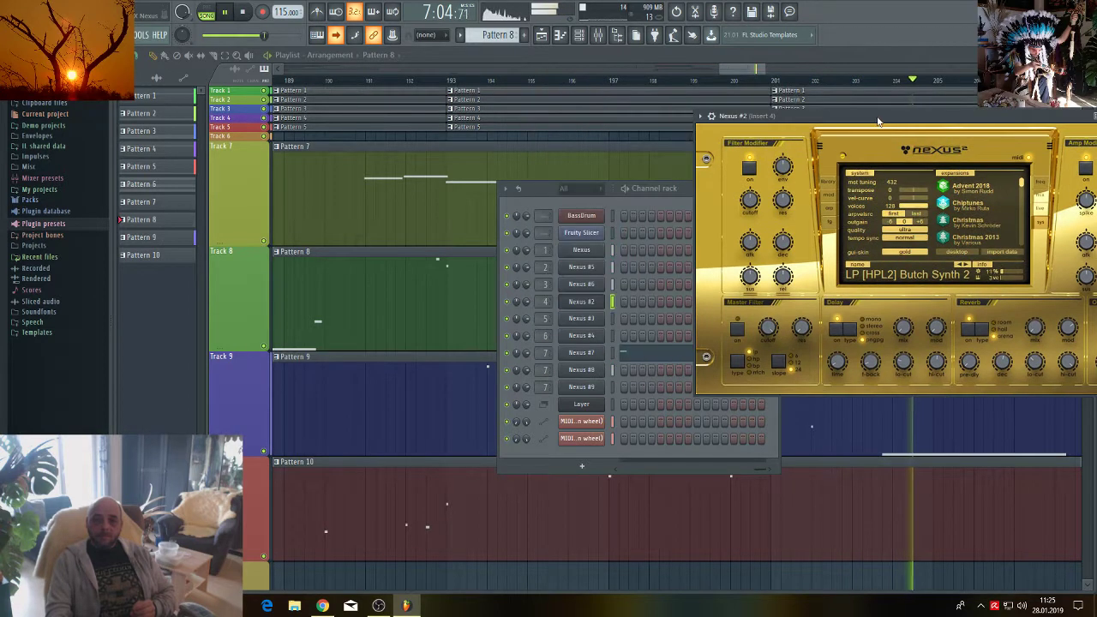
click(586, 319)
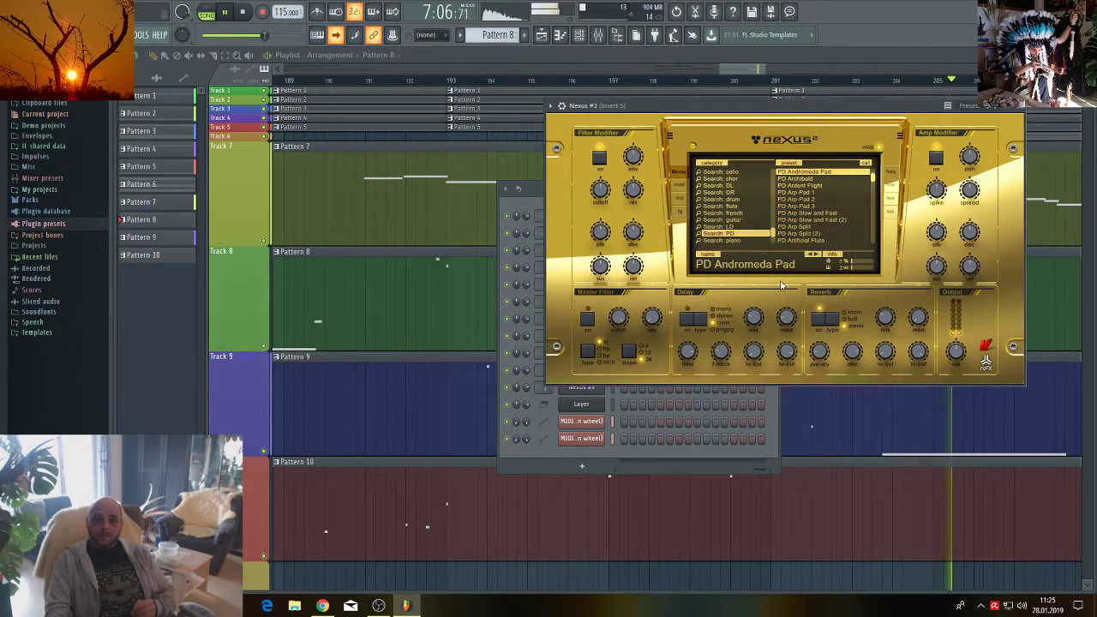
click(891, 214)
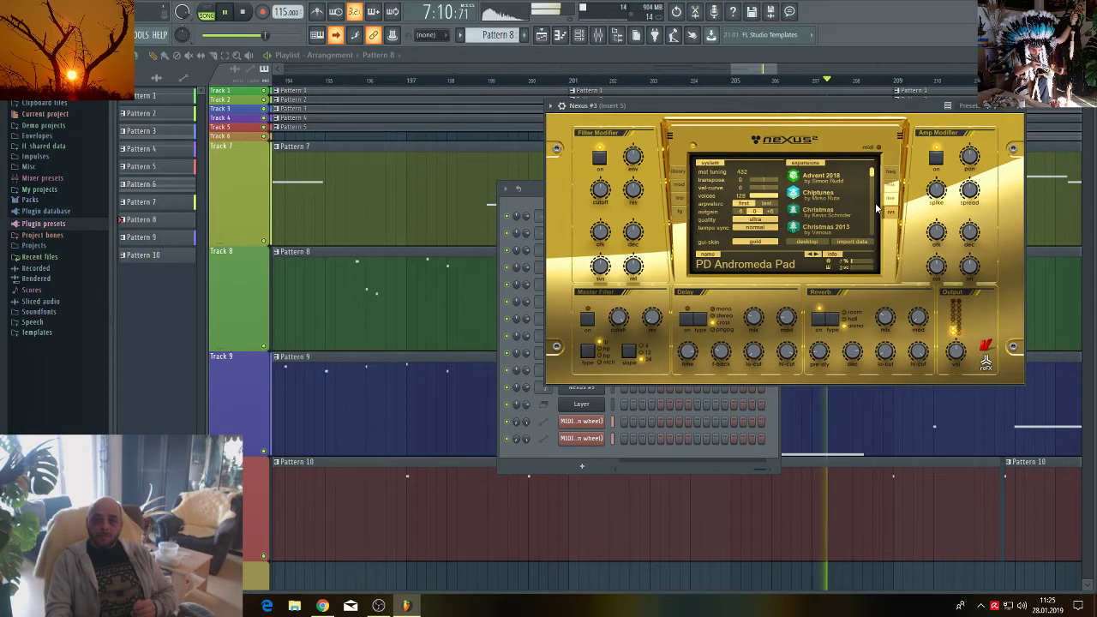
Set the voices to 128 on the system pages of Nexus #4 and Nexus #7.
click(527, 452)
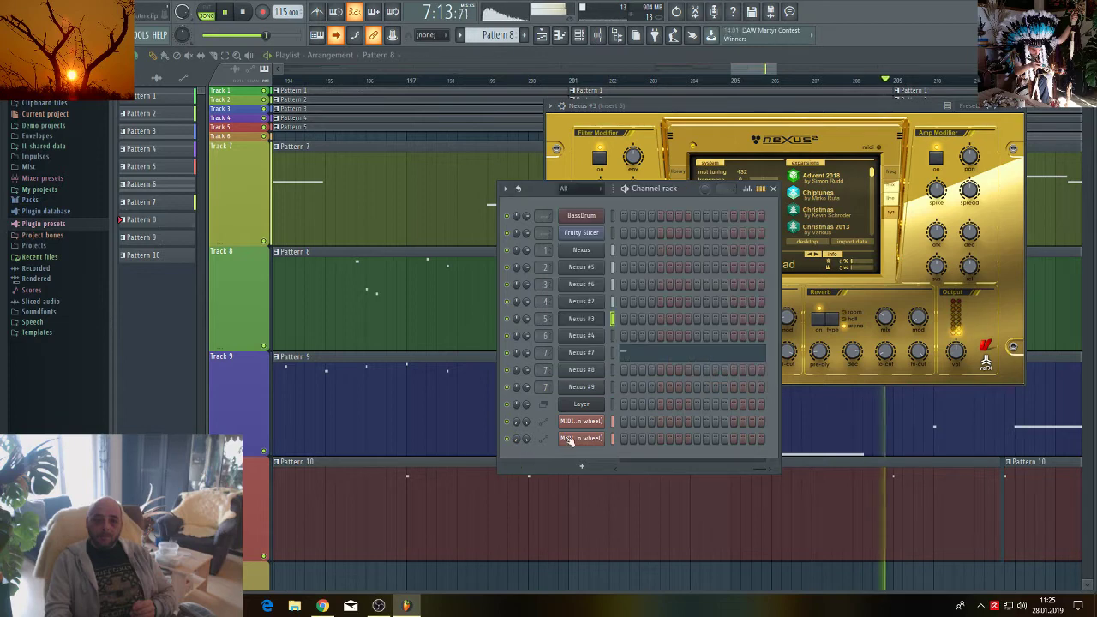
click(590, 337)
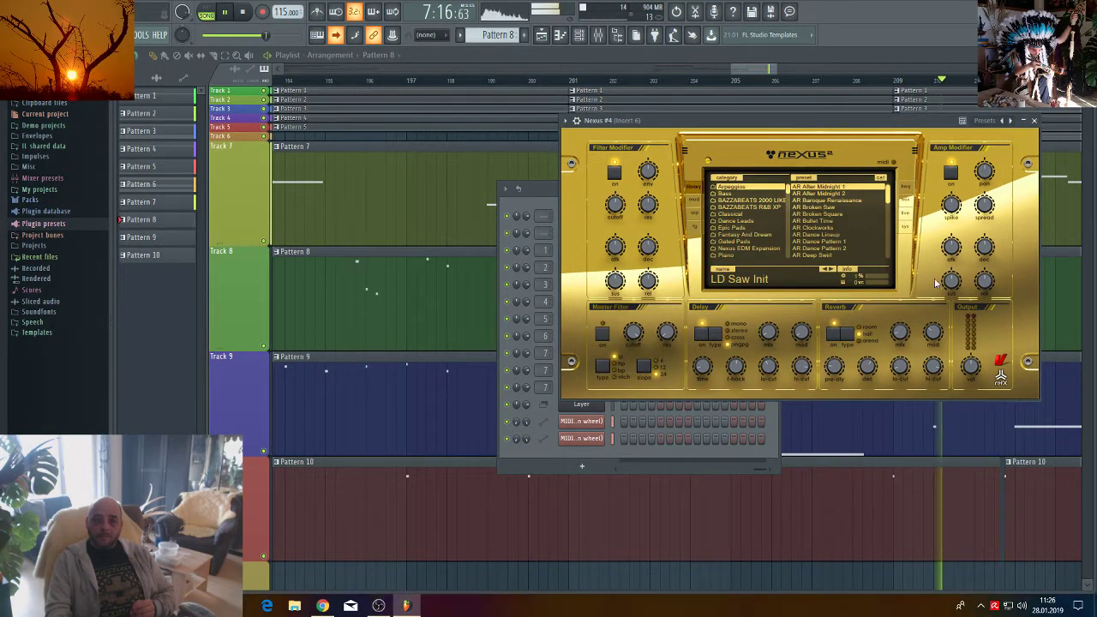
click(907, 235)
drag(783, 220, 891, 225)
drag(701, 133, 843, 159)
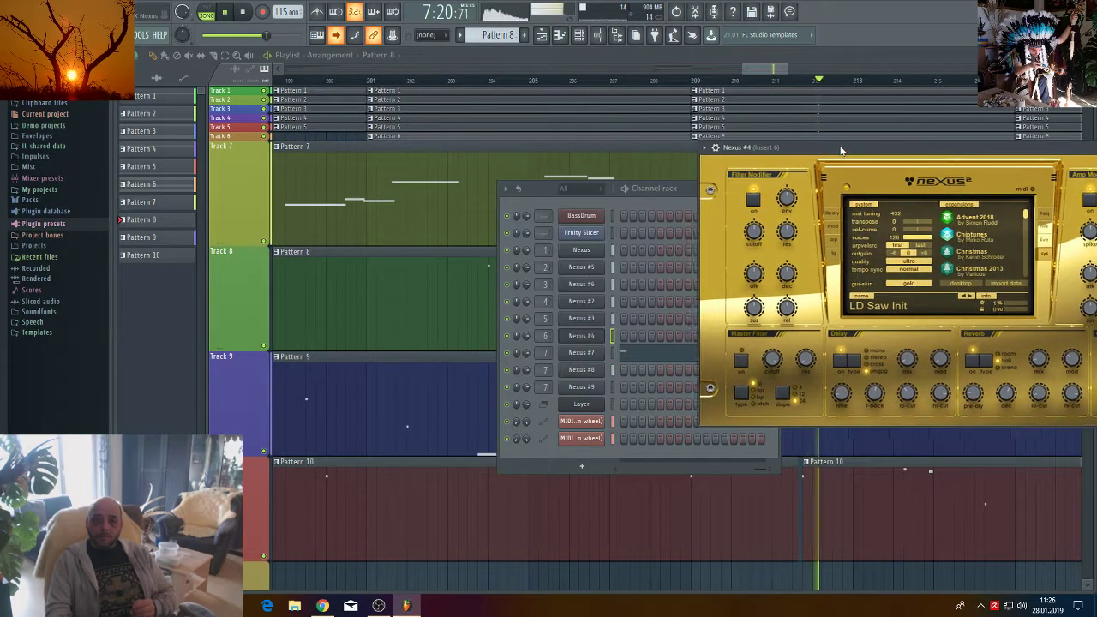
click(586, 355)
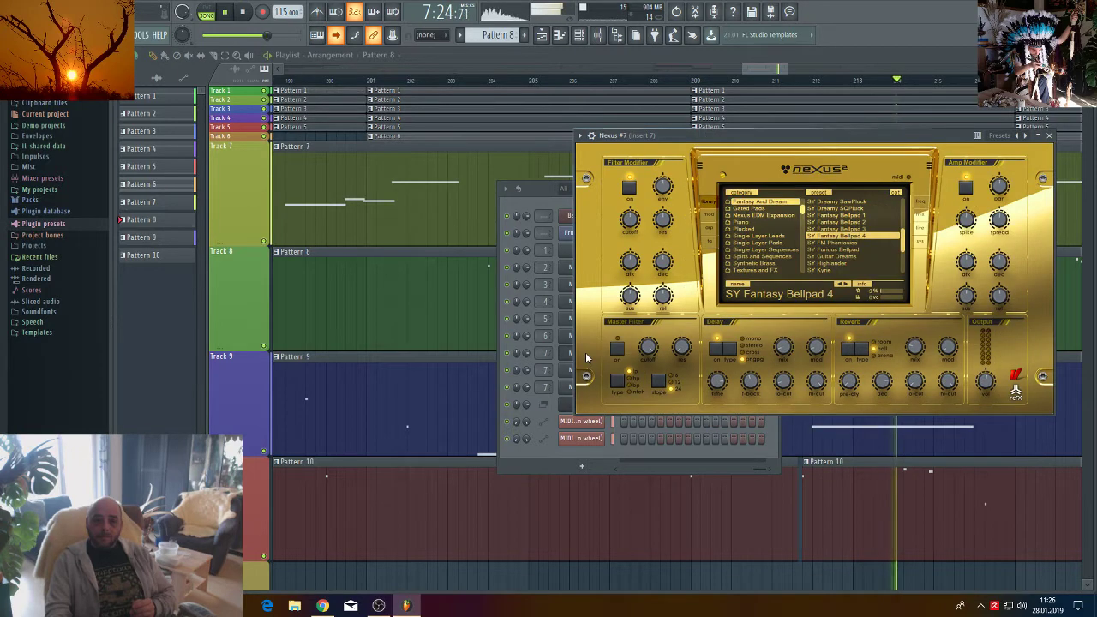
click(920, 243)
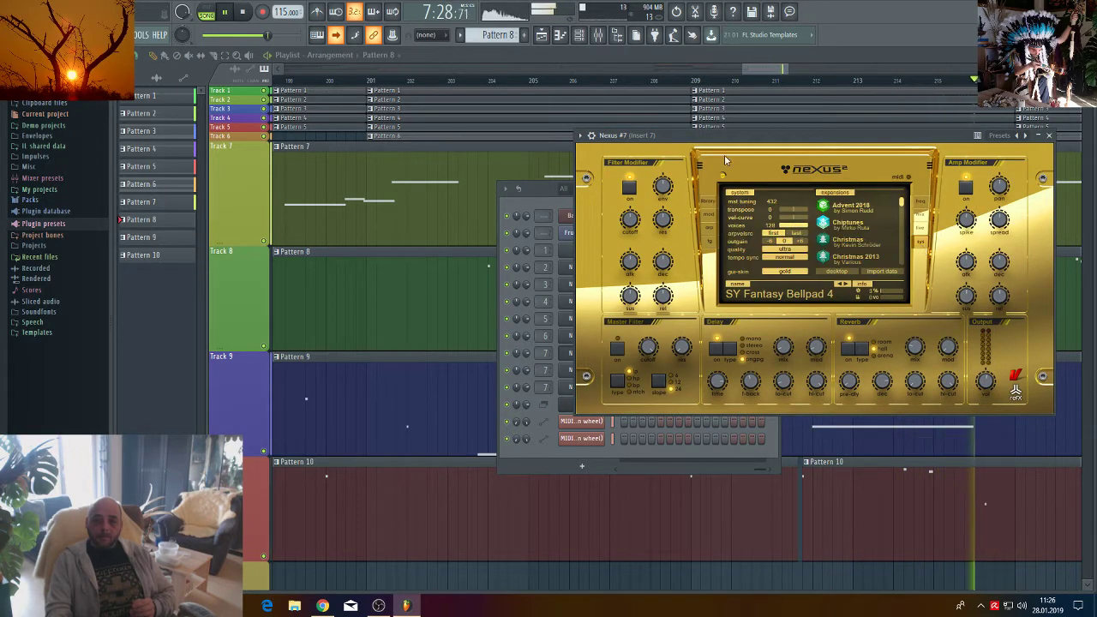
drag(724, 135, 953, 157)
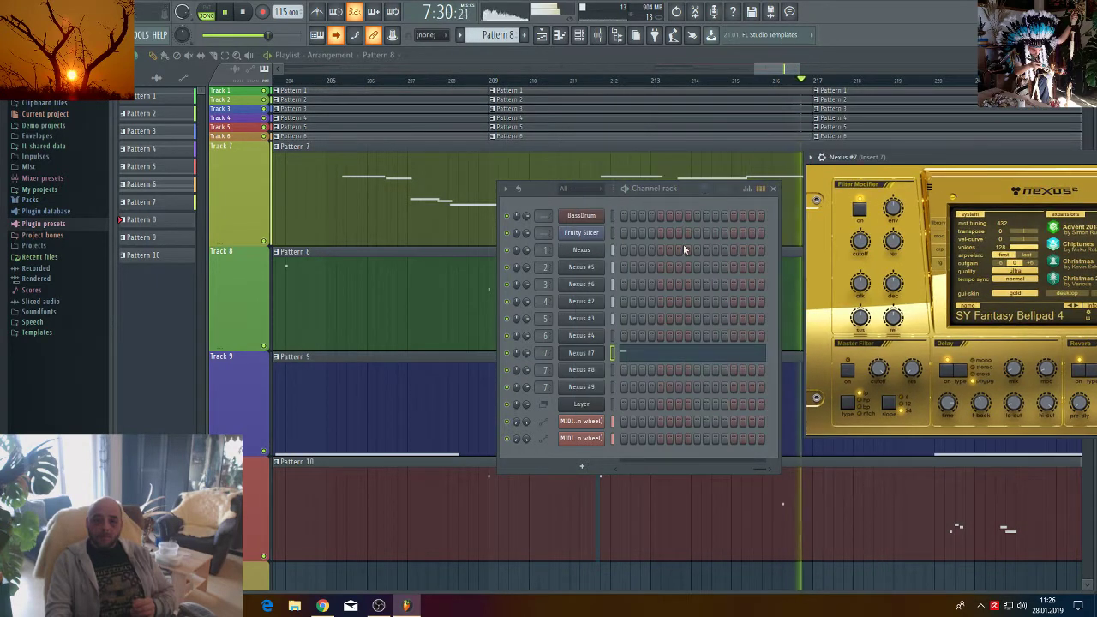
Set the voices to 128 on the system pages of Nexus #8 and Nexus #9.
click(582, 372)
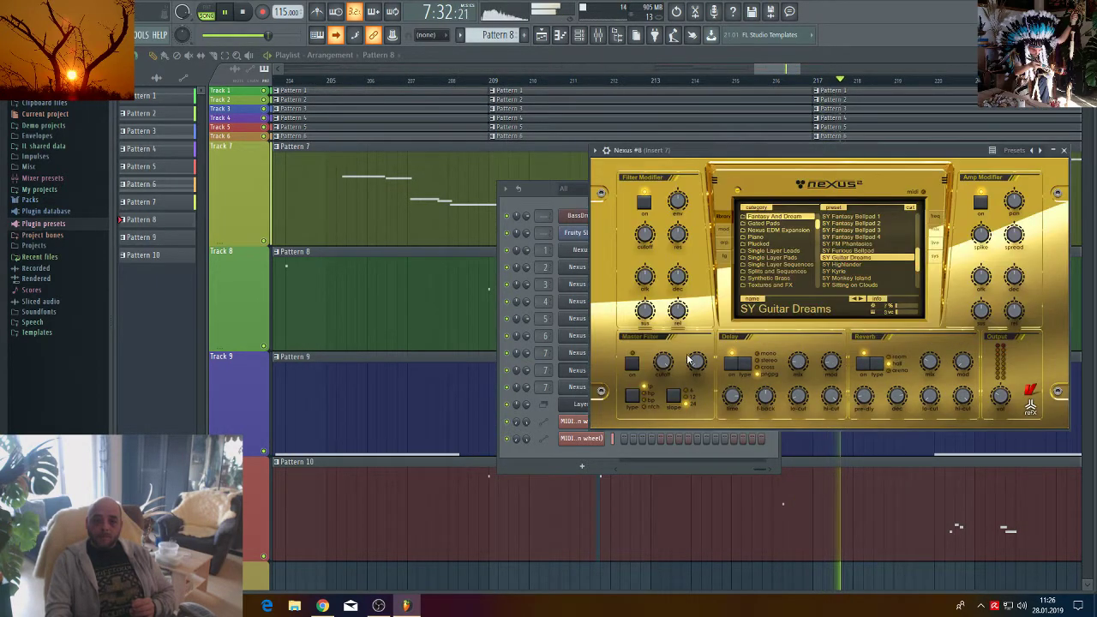
click(935, 260)
scroll(795, 243, up, 4)
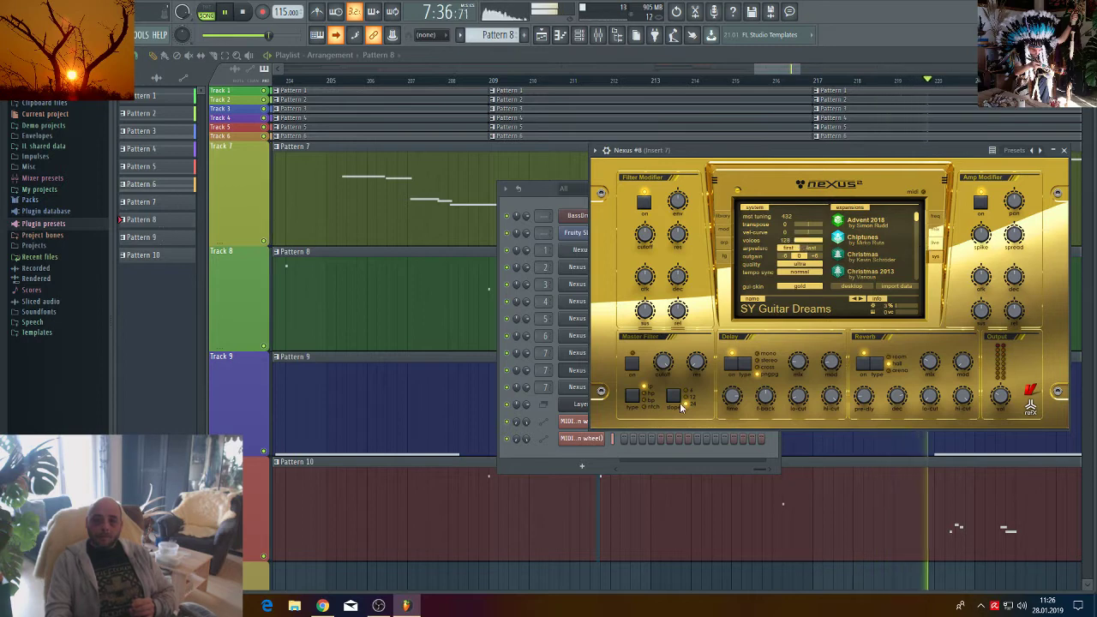
click(570, 393)
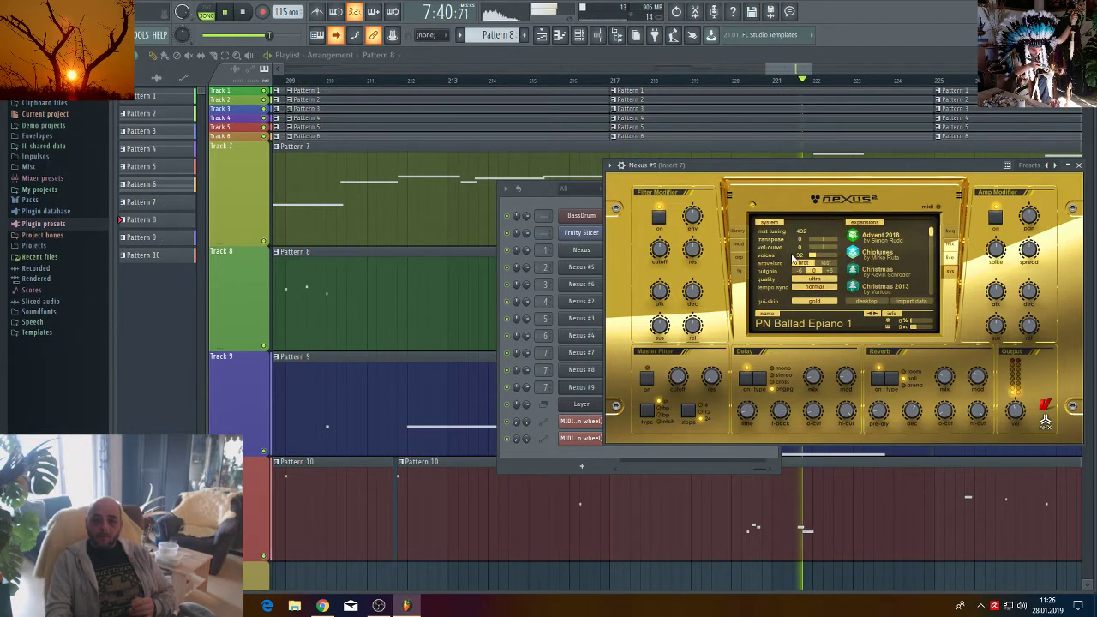
scroll(809, 255, up, 3)
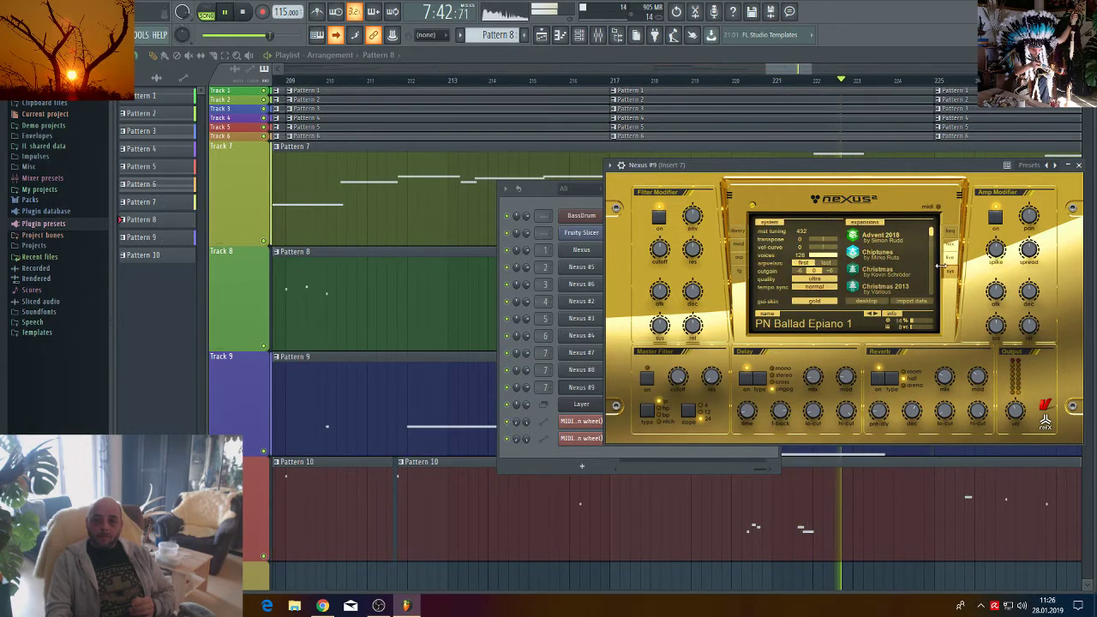
Recheck the system settings of every Nexus instrument from Nexus #8 back up to the first Nexus.
click(577, 364)
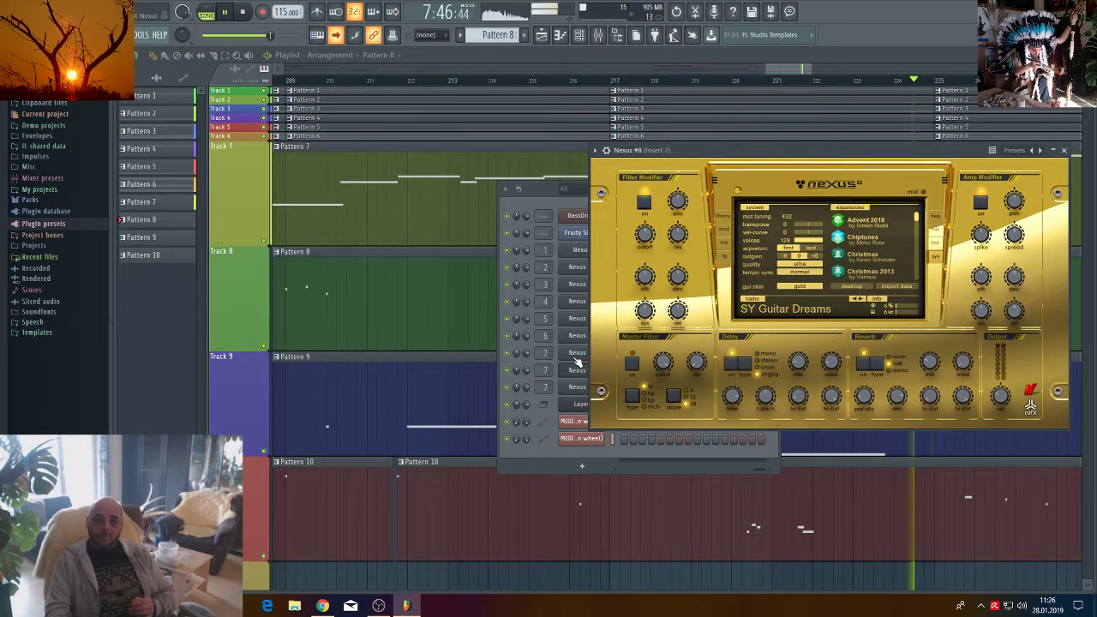
click(580, 353)
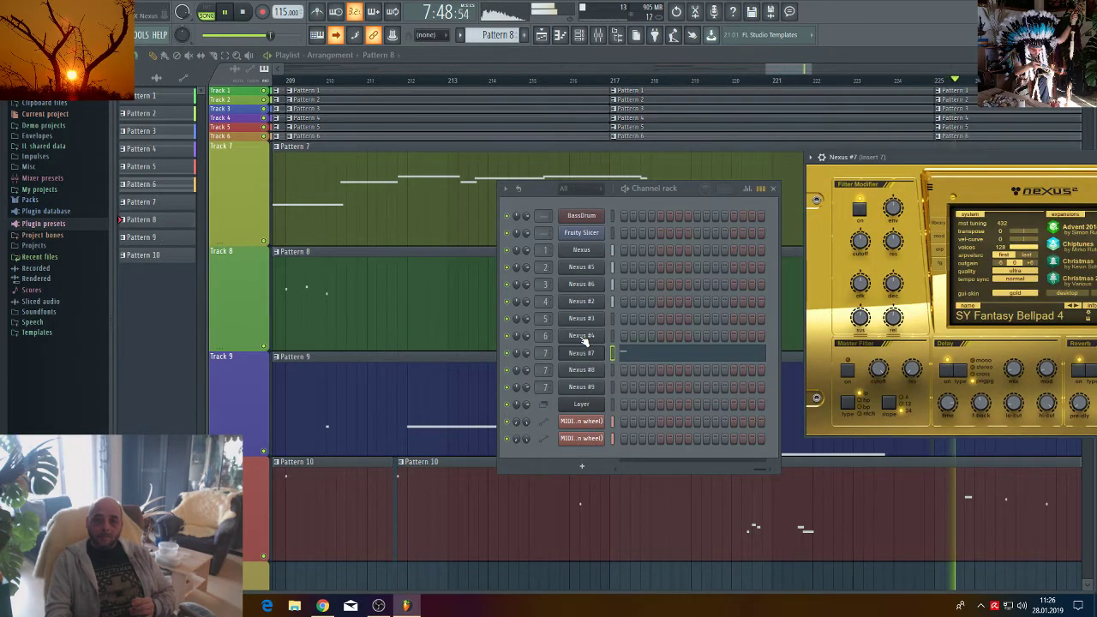
click(581, 337)
click(581, 319)
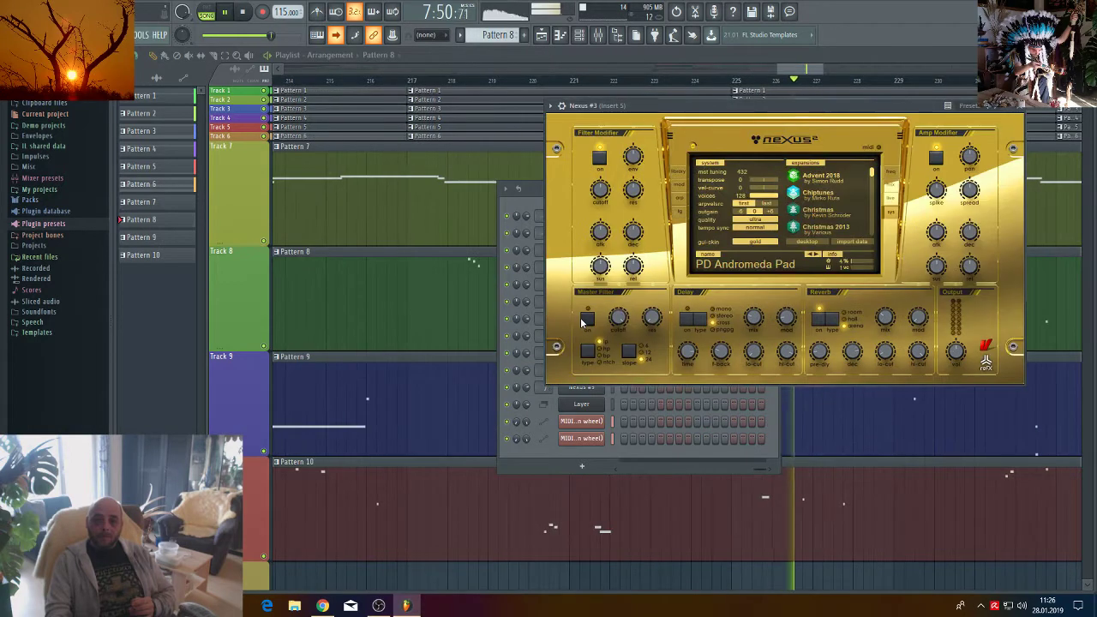
drag(643, 109, 741, 139)
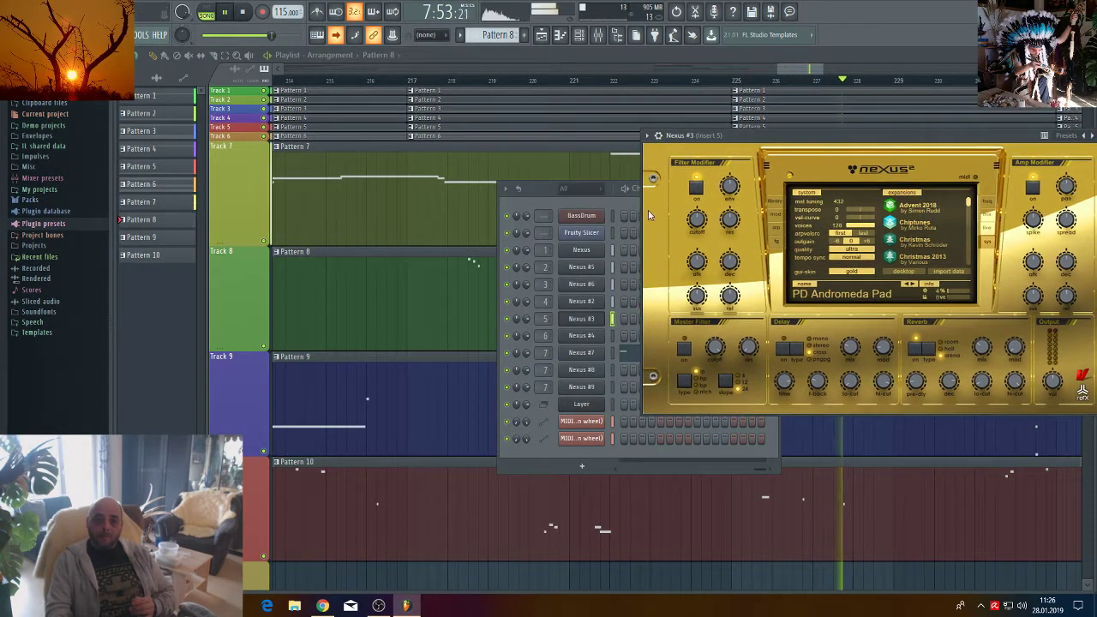
click(583, 303)
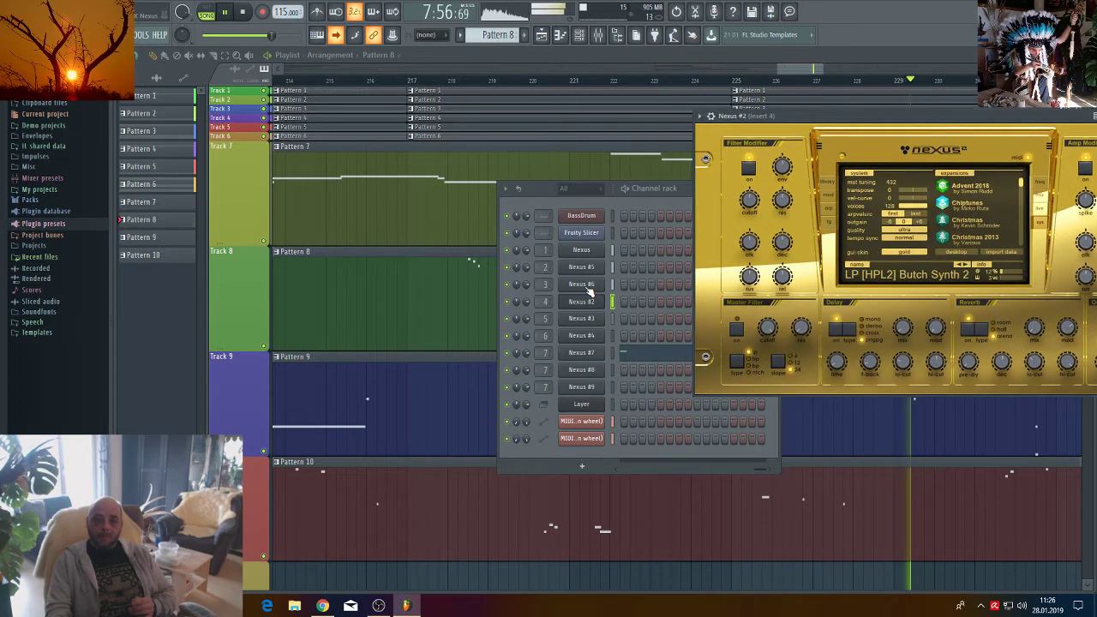
click(585, 284)
click(590, 268)
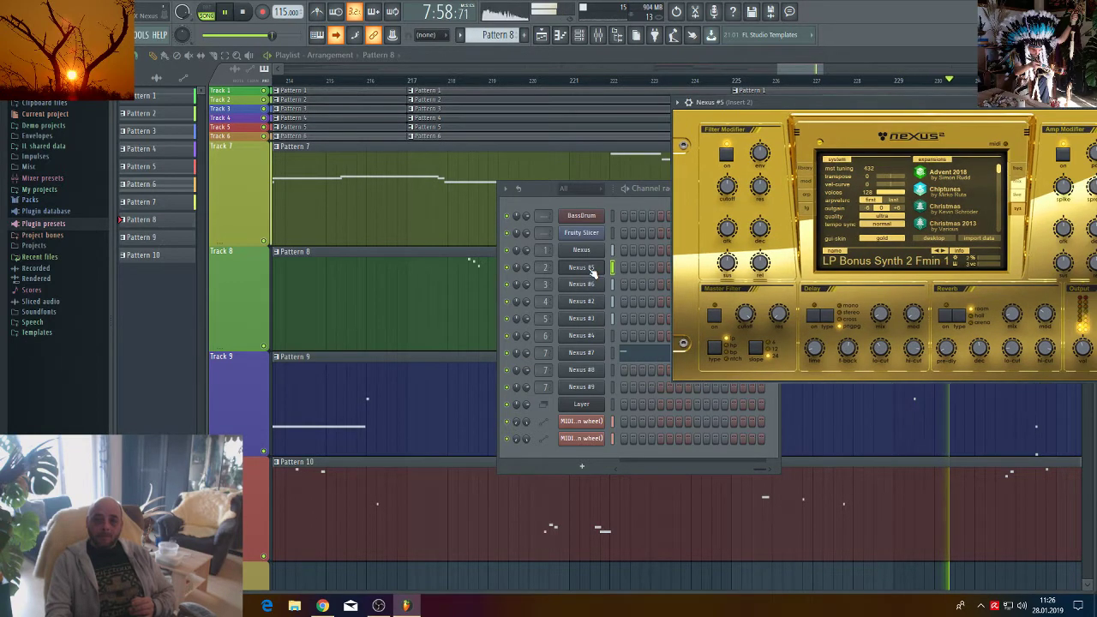
click(588, 252)
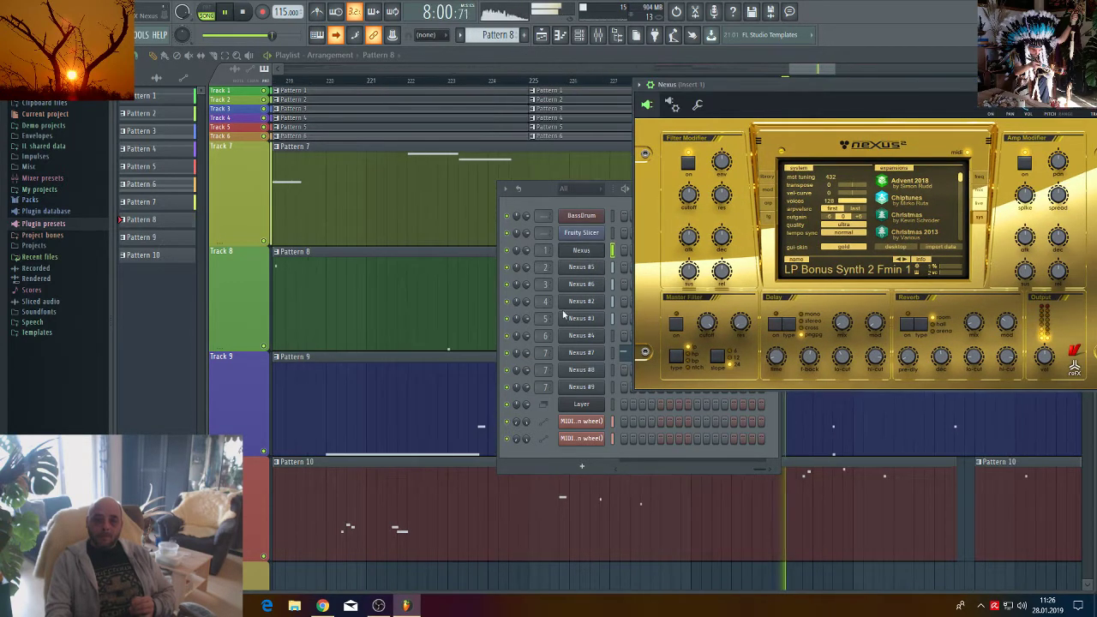
Show the whole song arrangement in the playlist and reduce the track heights so all pattern tracks fit in view.
click(549, 450)
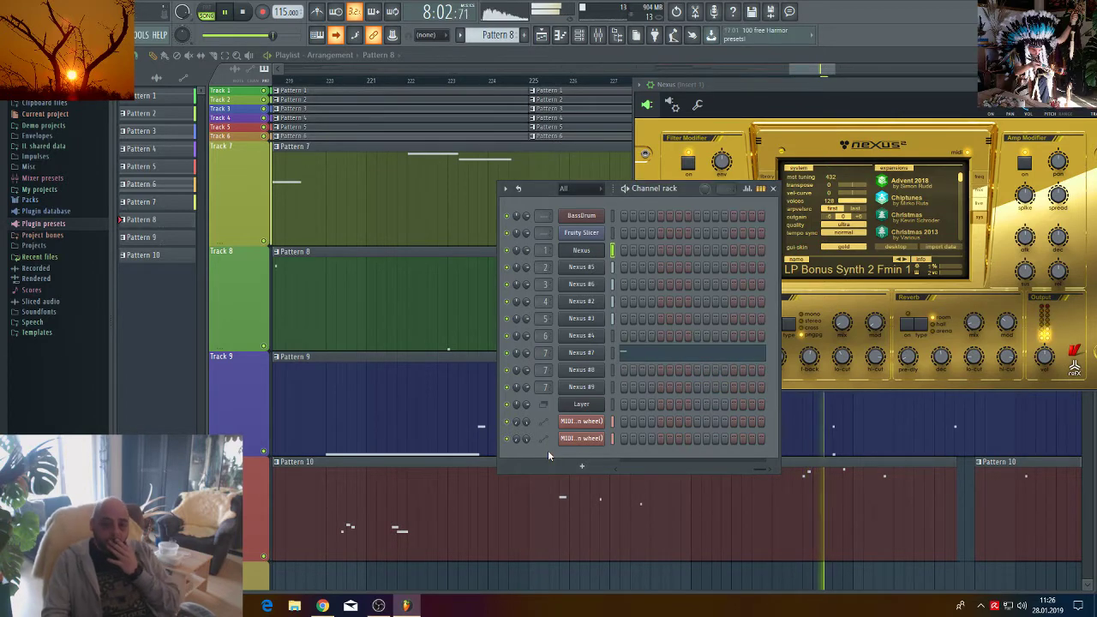
click(812, 66)
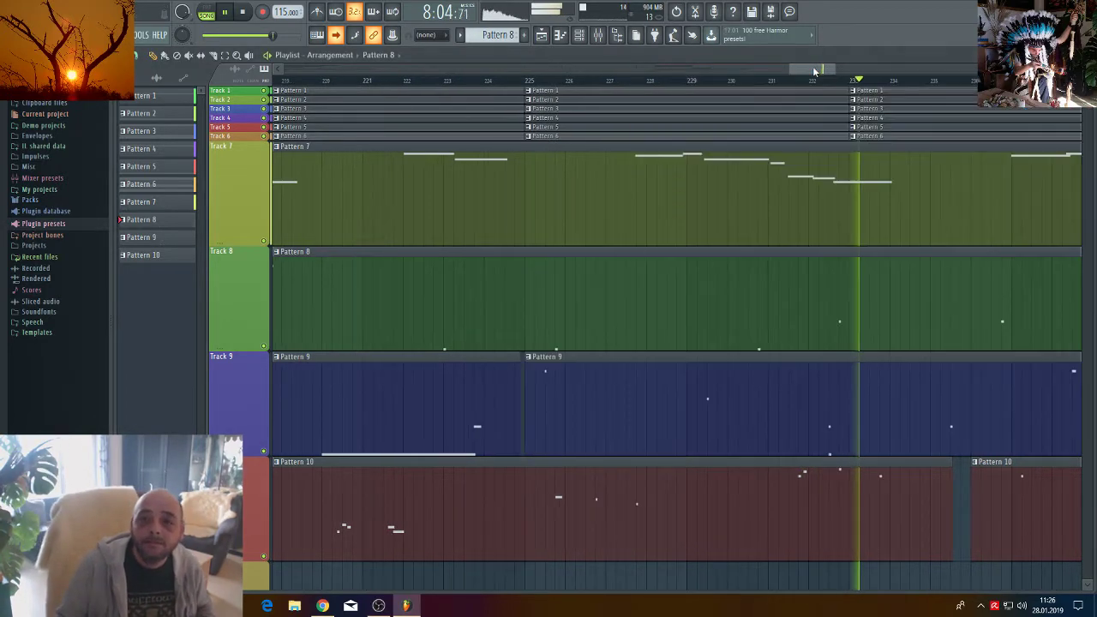
drag(790, 69, 283, 68)
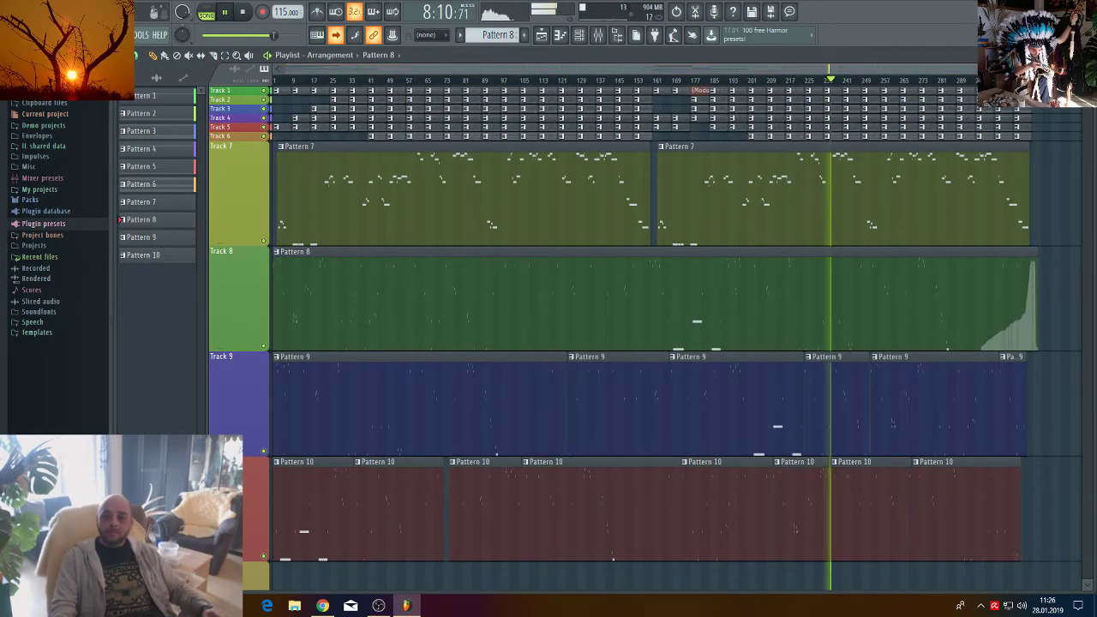
scroll(652, 360, down, 6)
scroll(651, 360, down, 2)
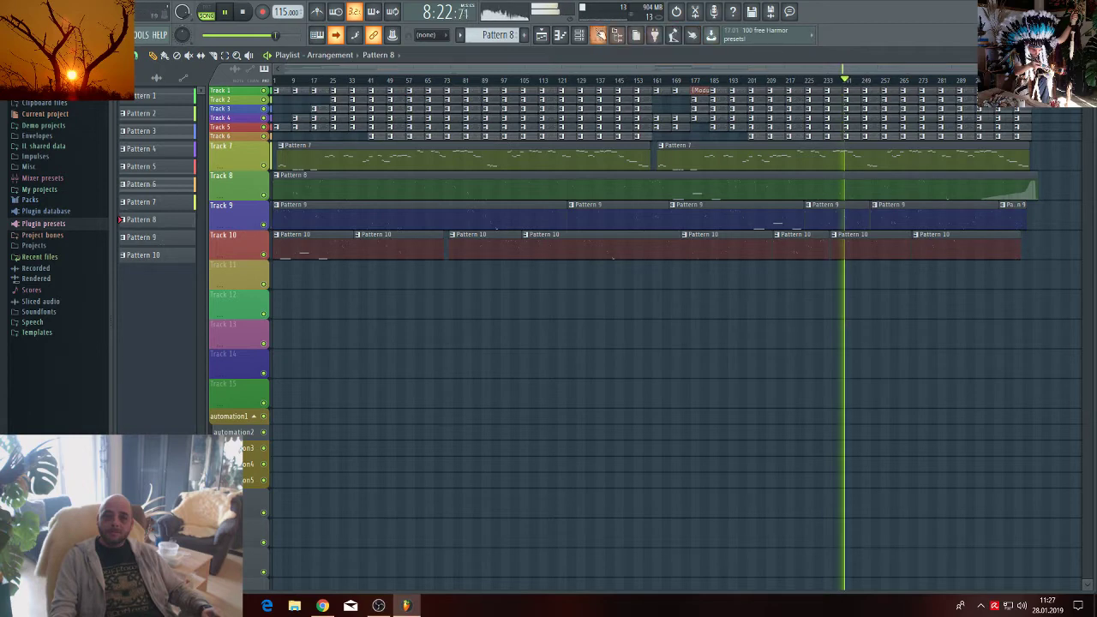
Add the Maximus effect to slot 2 of the mixer's Master track.
click(598, 34)
click(290, 193)
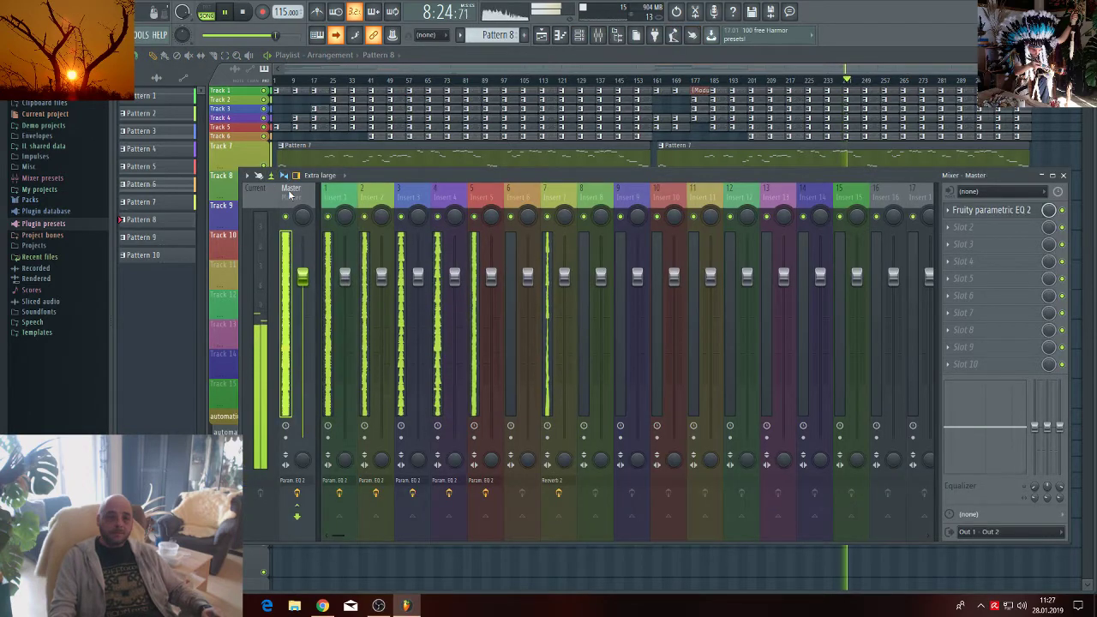
click(963, 227)
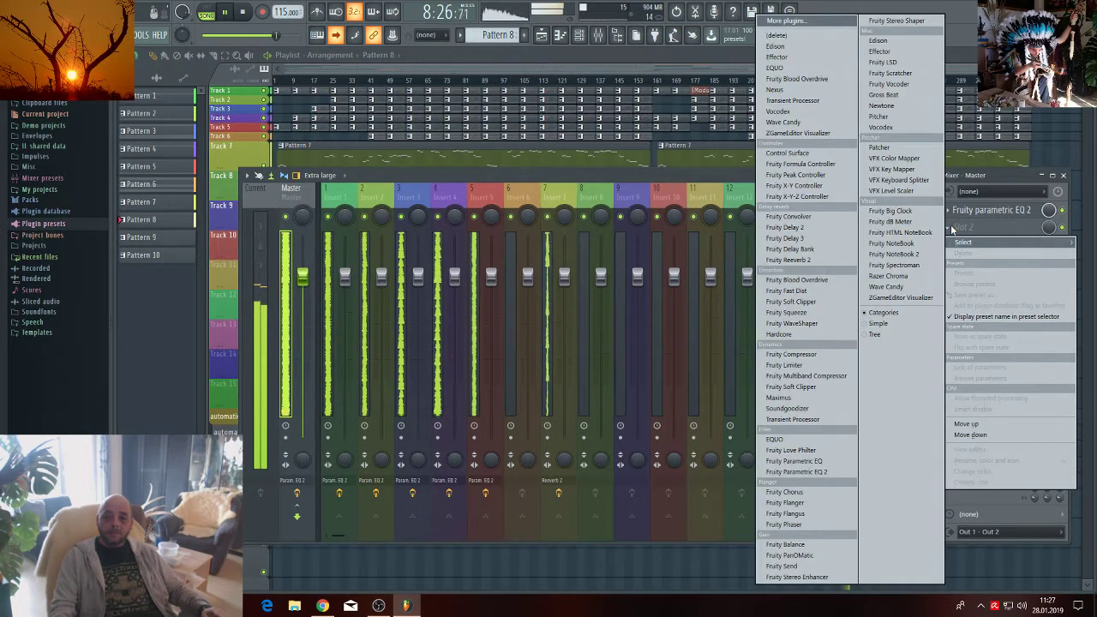
click(778, 398)
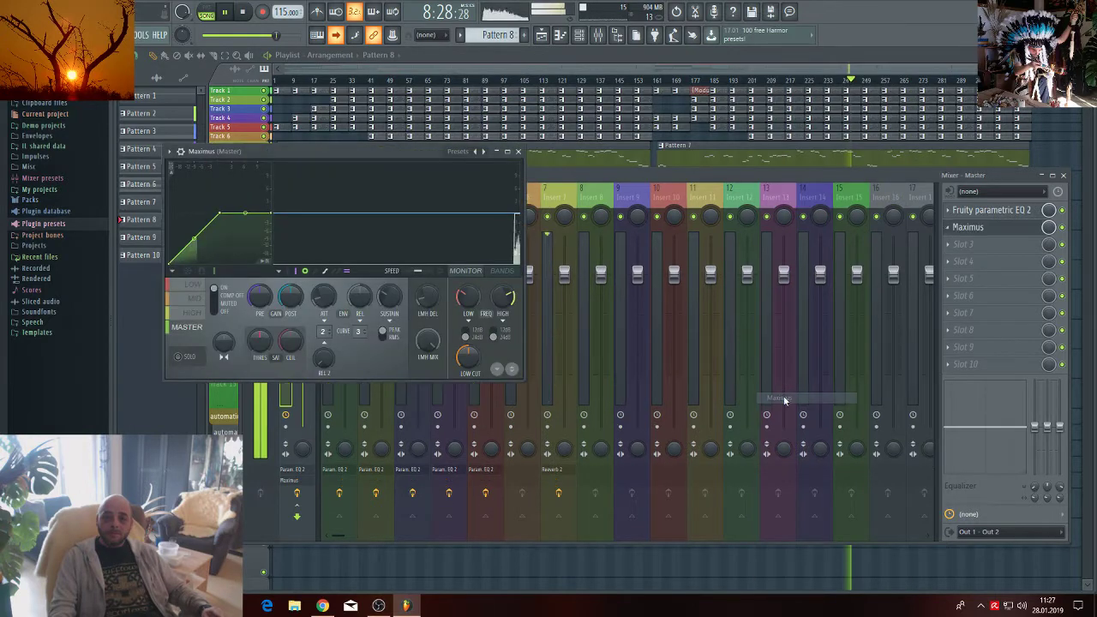
Raise the post gain of the master band in Maximus slightly and return to the playlist.
drag(366, 147, 642, 199)
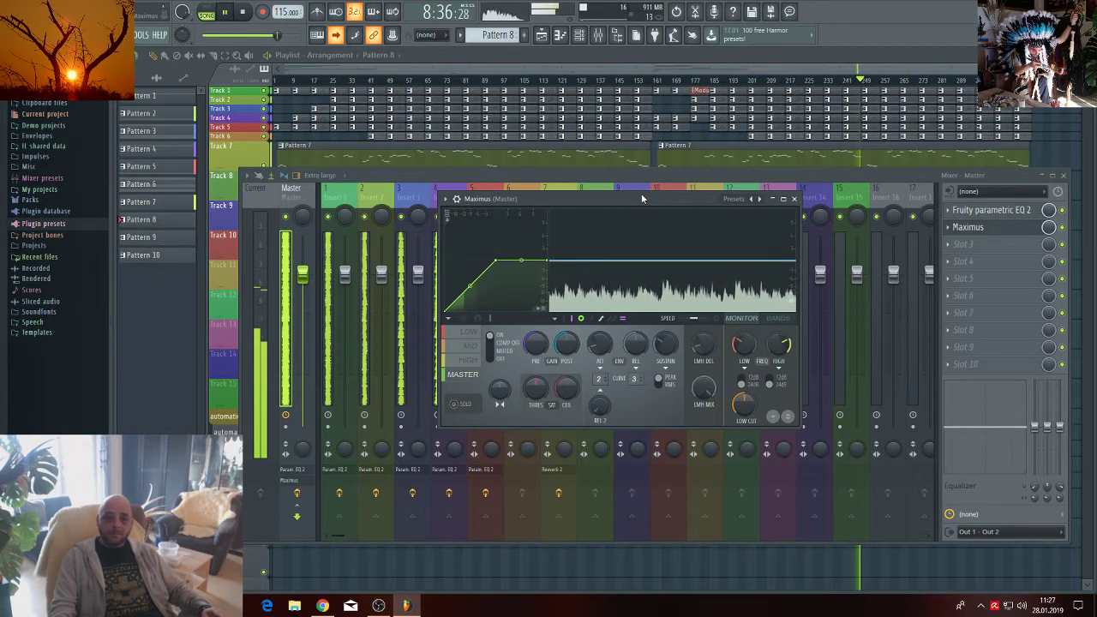
click(470, 346)
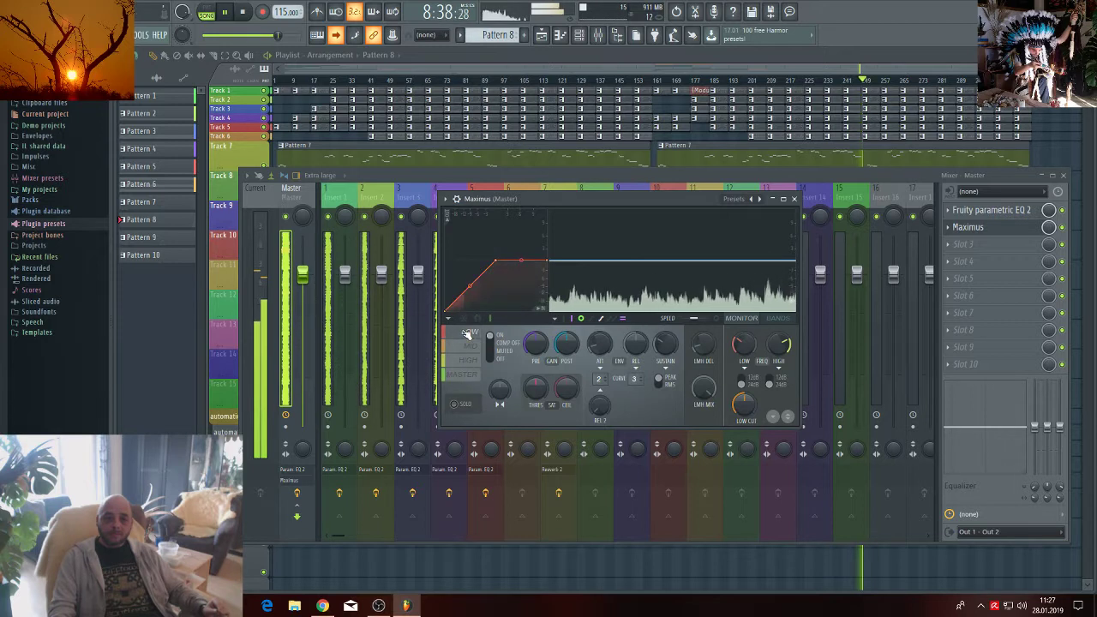
click(467, 375)
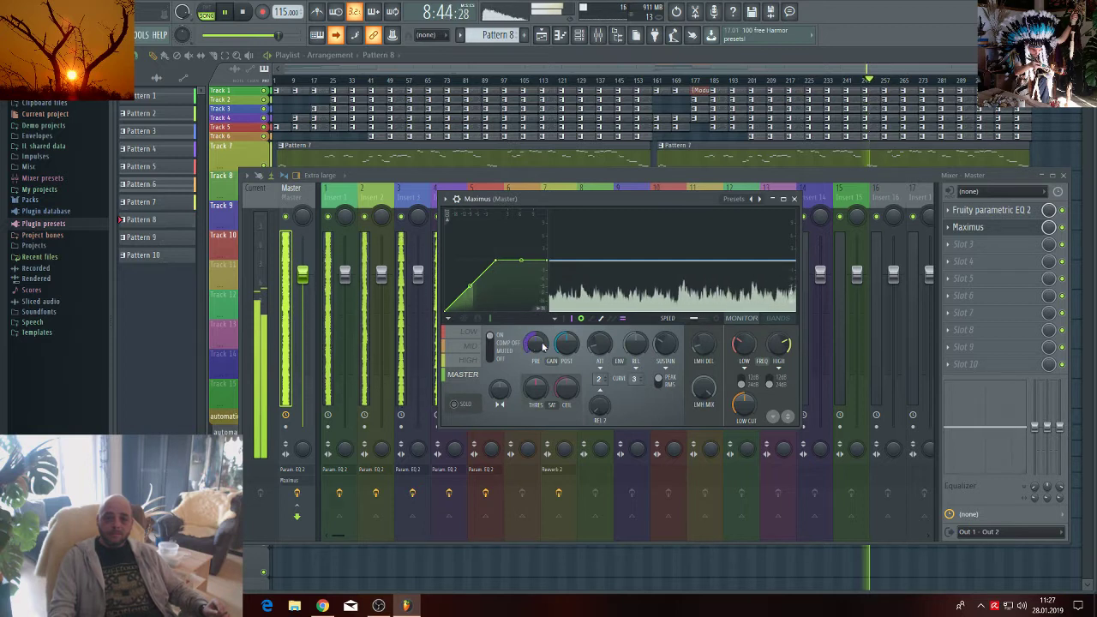
drag(565, 344, 566, 334)
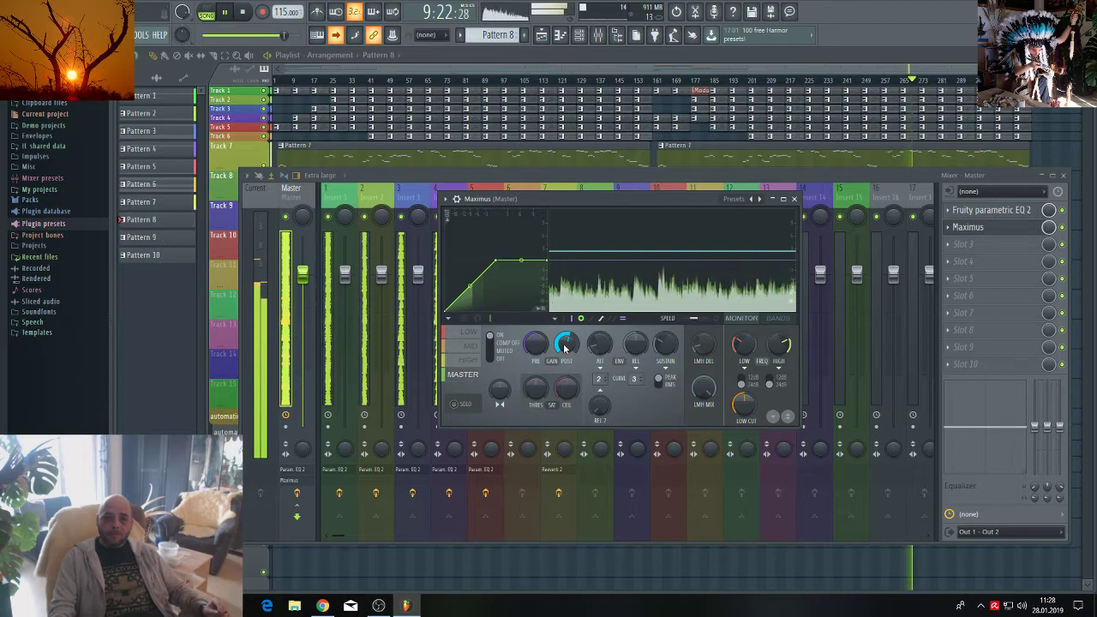
click(363, 65)
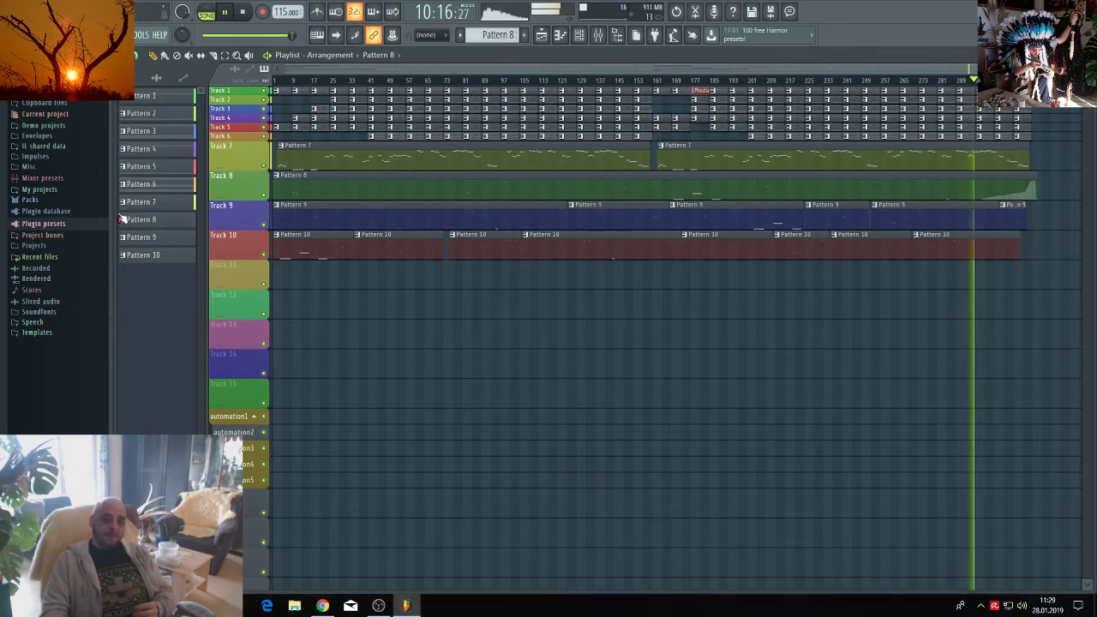
Review the project info with its title, author, genre and comments, and close the settings window.
right_click(35, 103)
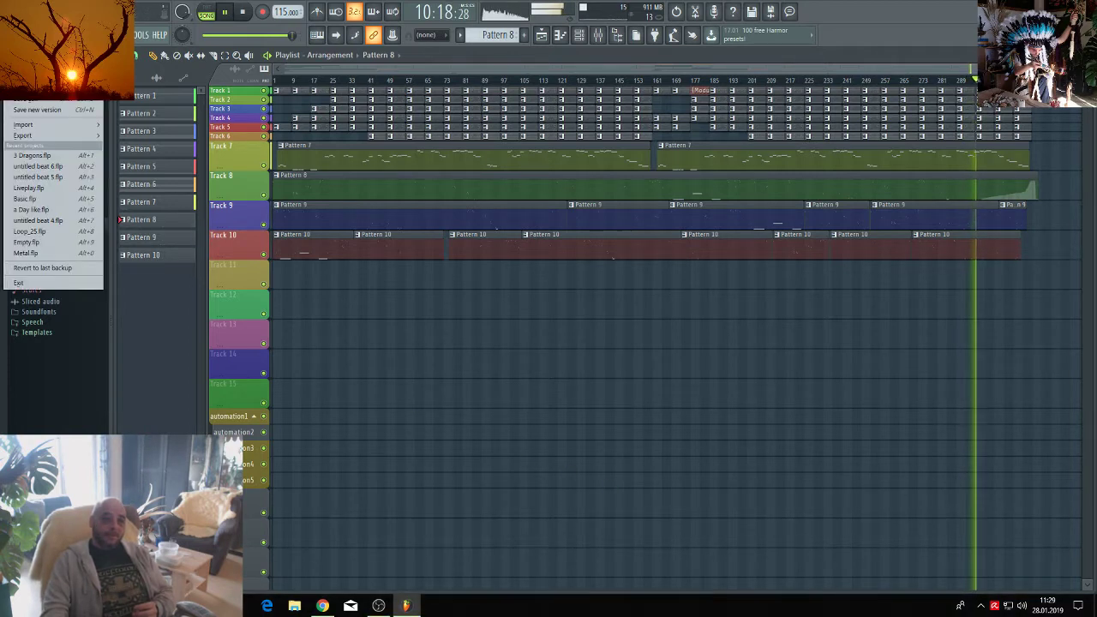
key(Escape)
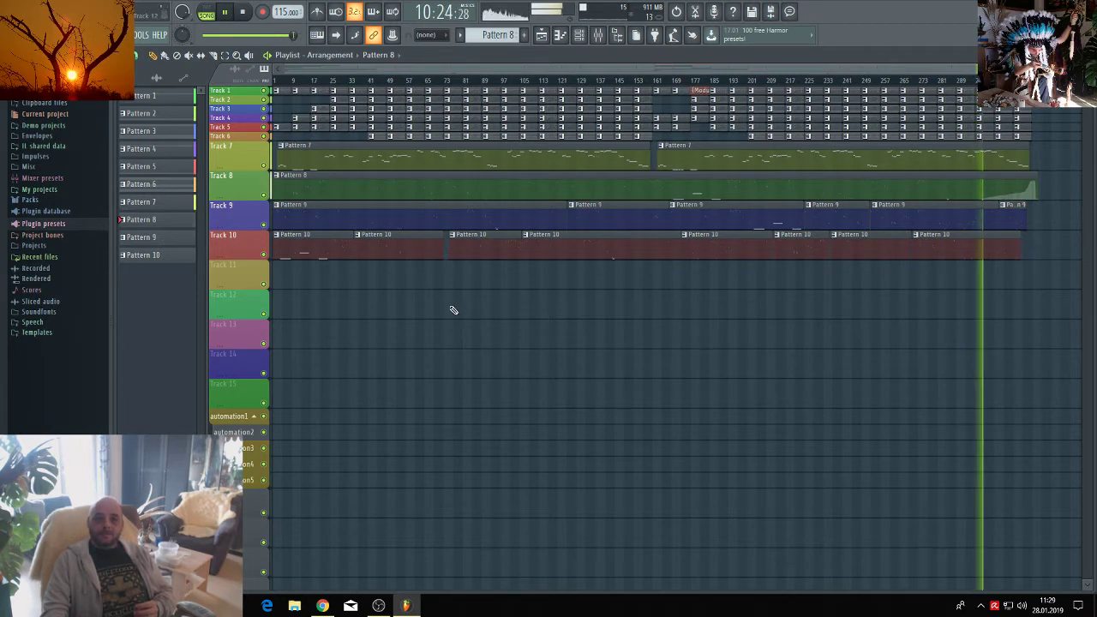
key(F11)
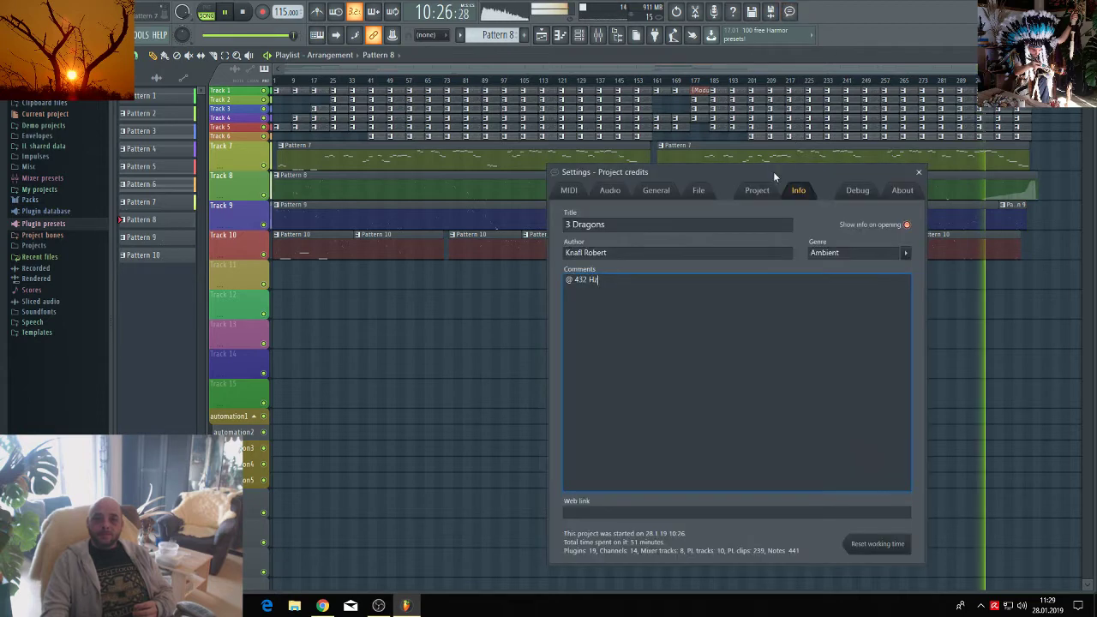
drag(773, 171, 644, 101)
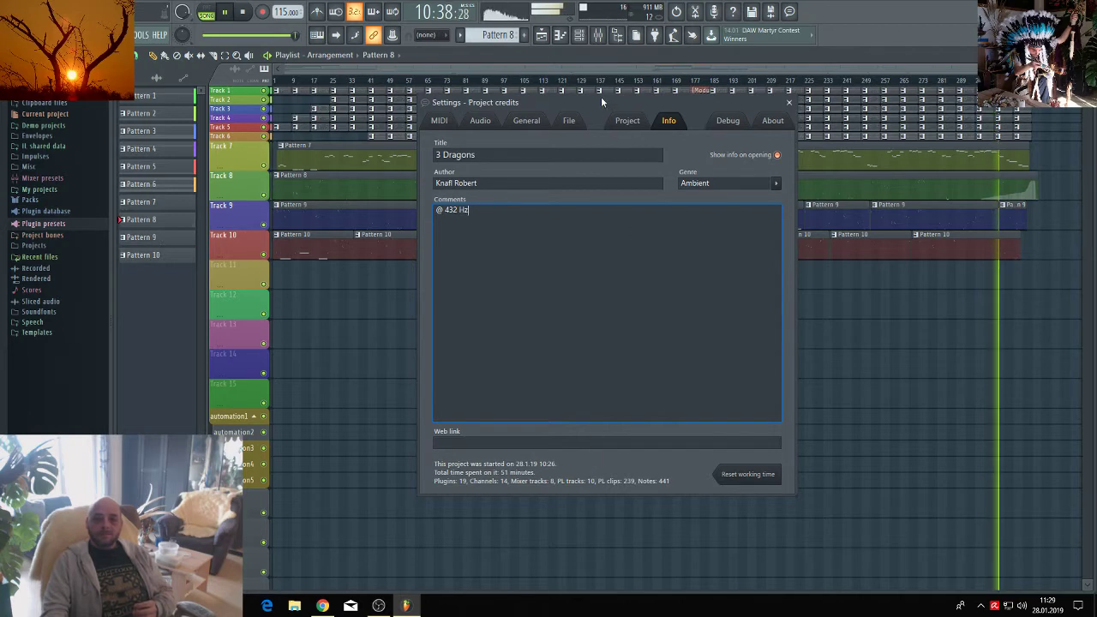
drag(601, 101, 685, 174)
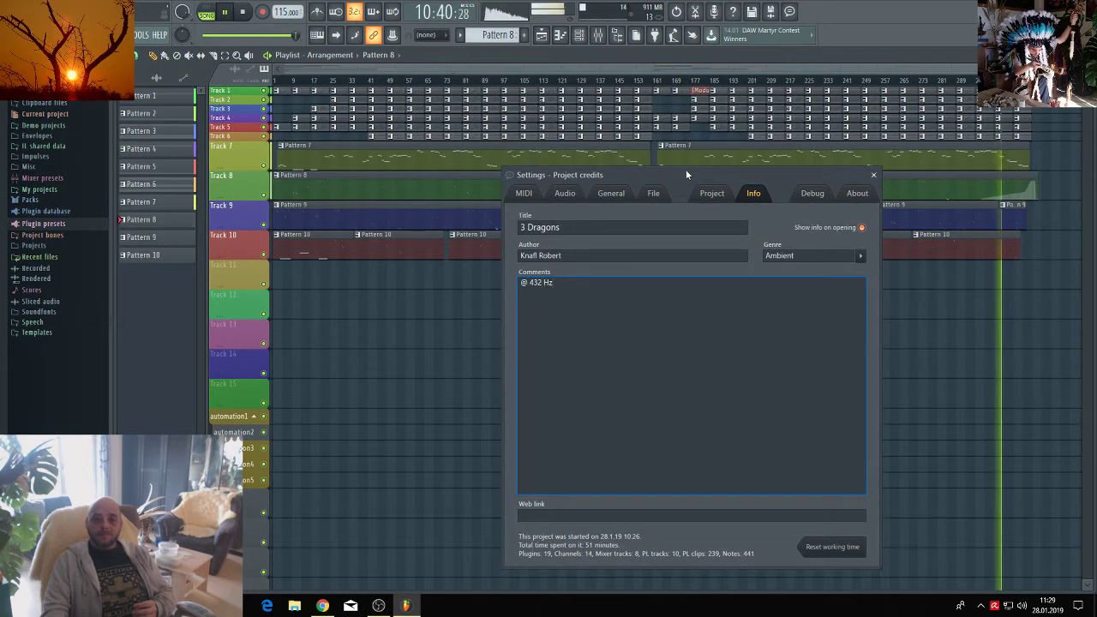
click(873, 176)
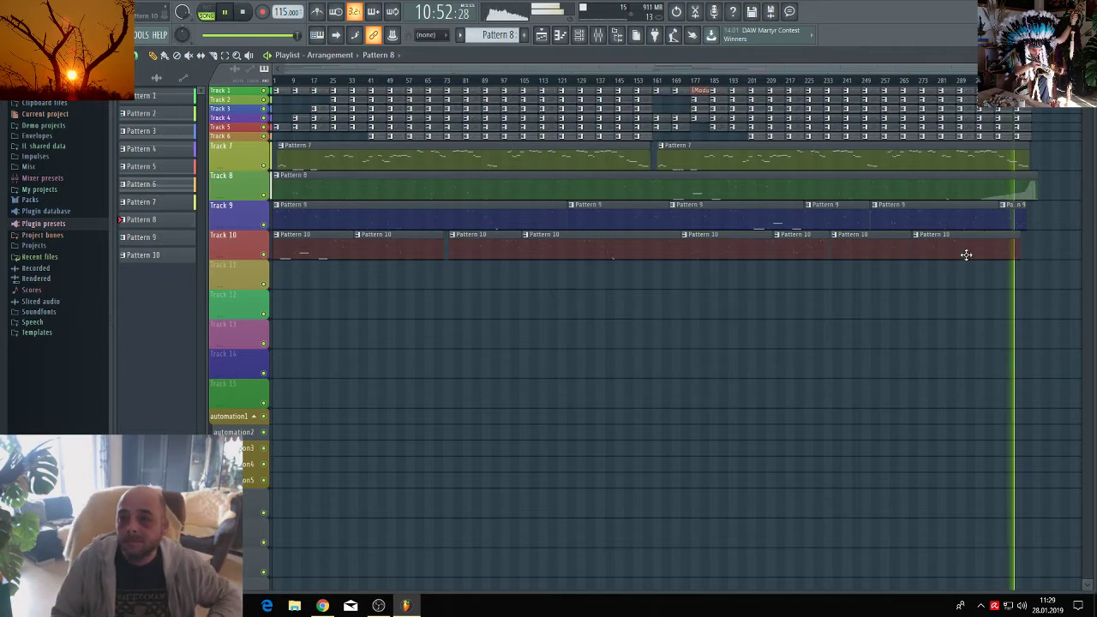
Trim the end of the Pattern 8 clip on Track 8 to about the end of bar 321 and stop playback.
scroll(884, 343, up, 5)
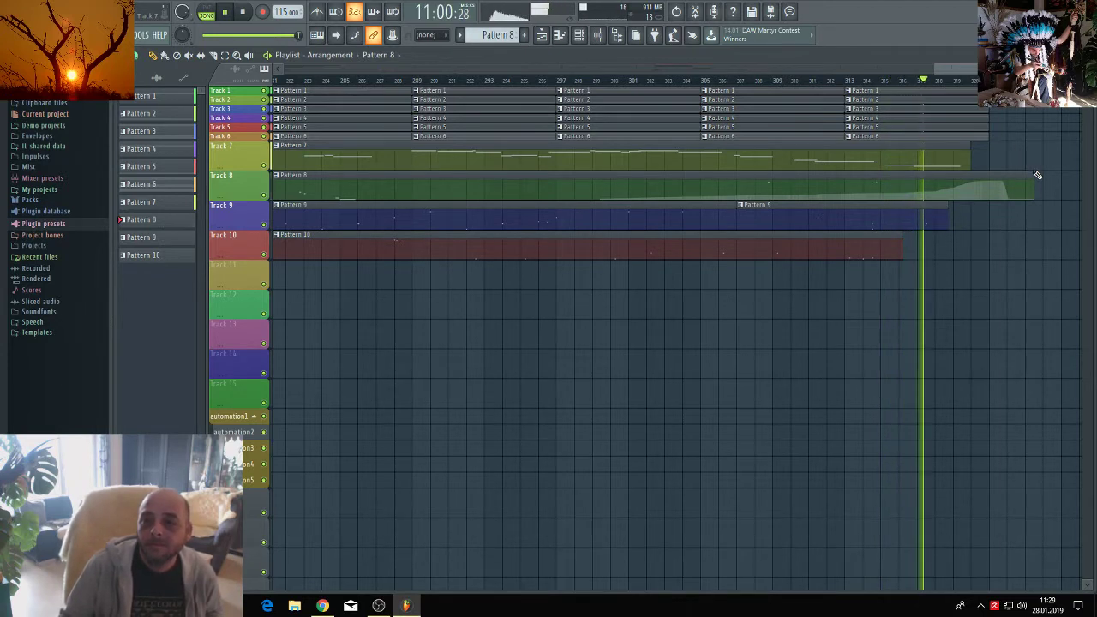
drag(1034, 174, 1005, 175)
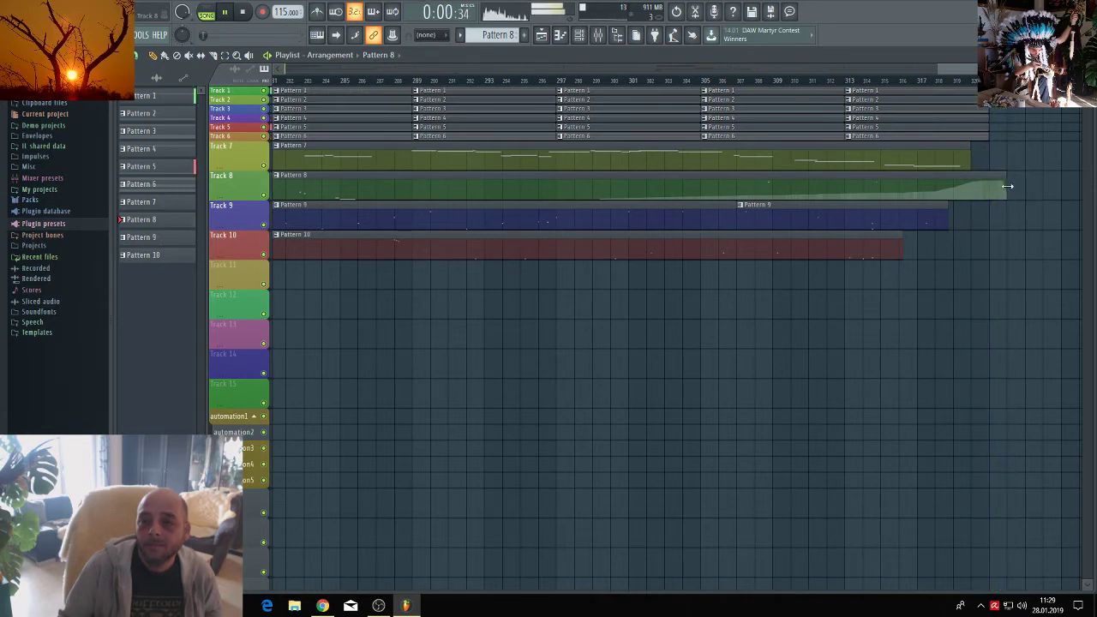
drag(938, 69, 282, 68)
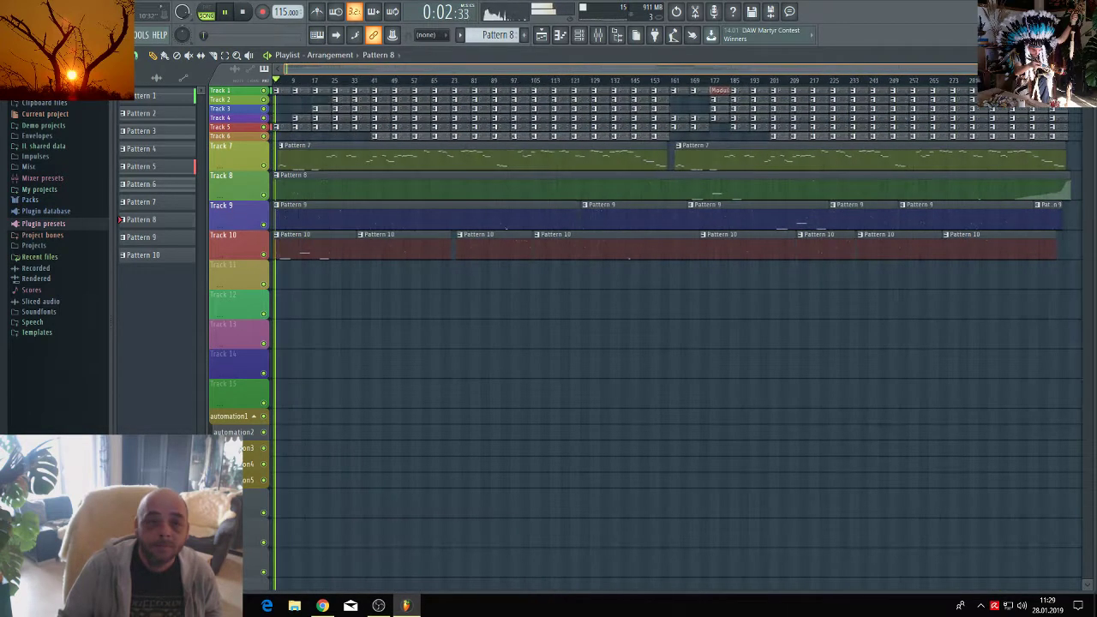
click(245, 12)
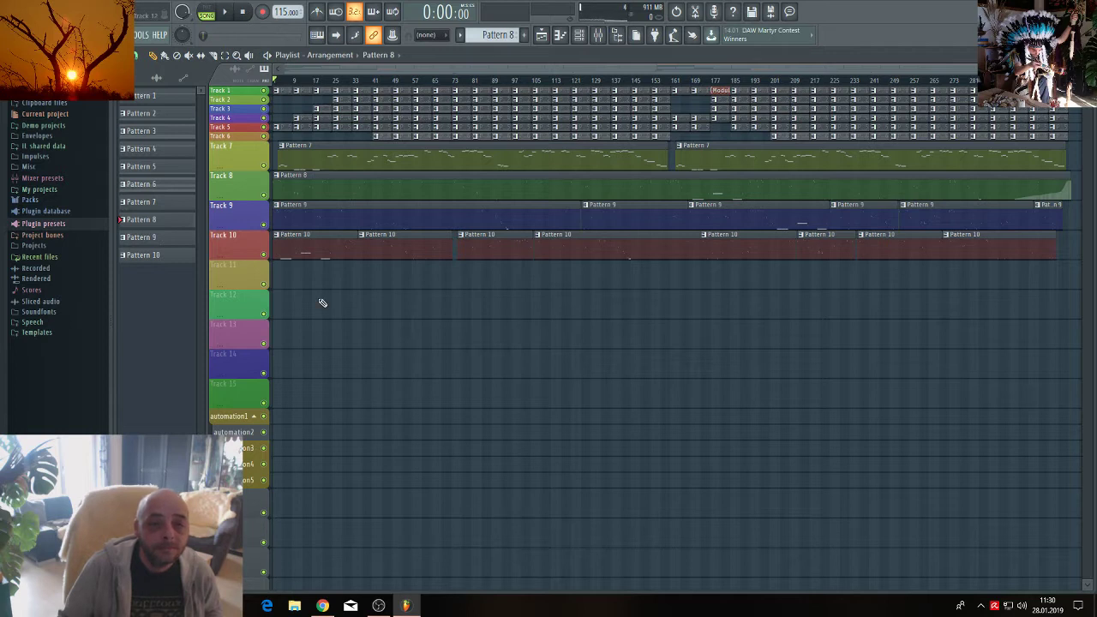
Delete the first Pattern 9 clip on Track 9 and the first two Pattern 10 clips on Track 10.
right_click(308, 208)
right_click(307, 244)
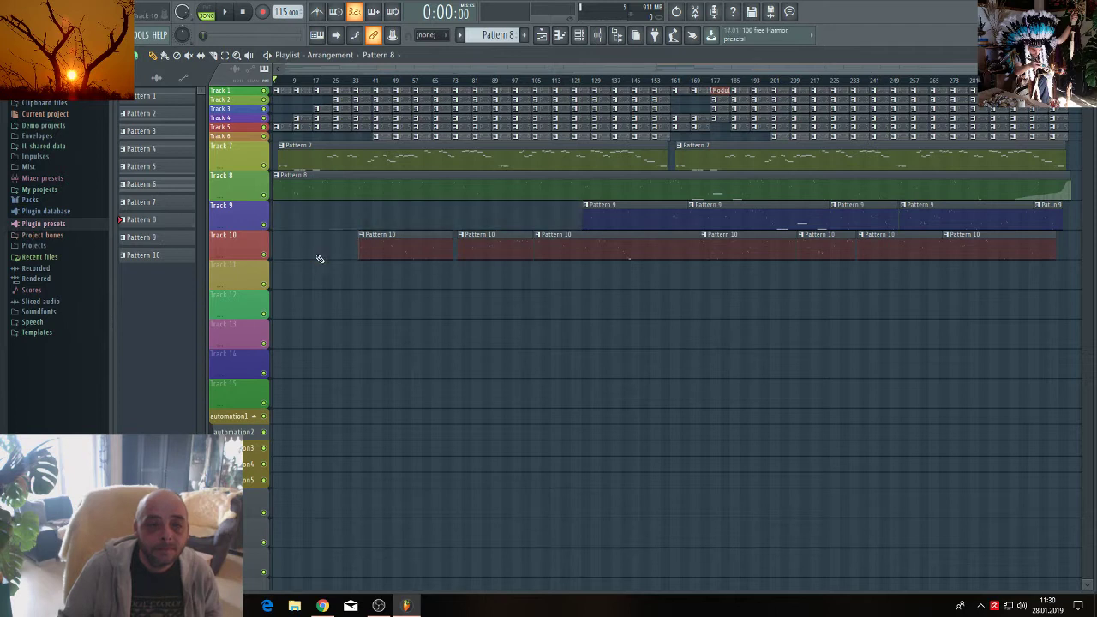
right_click(383, 261)
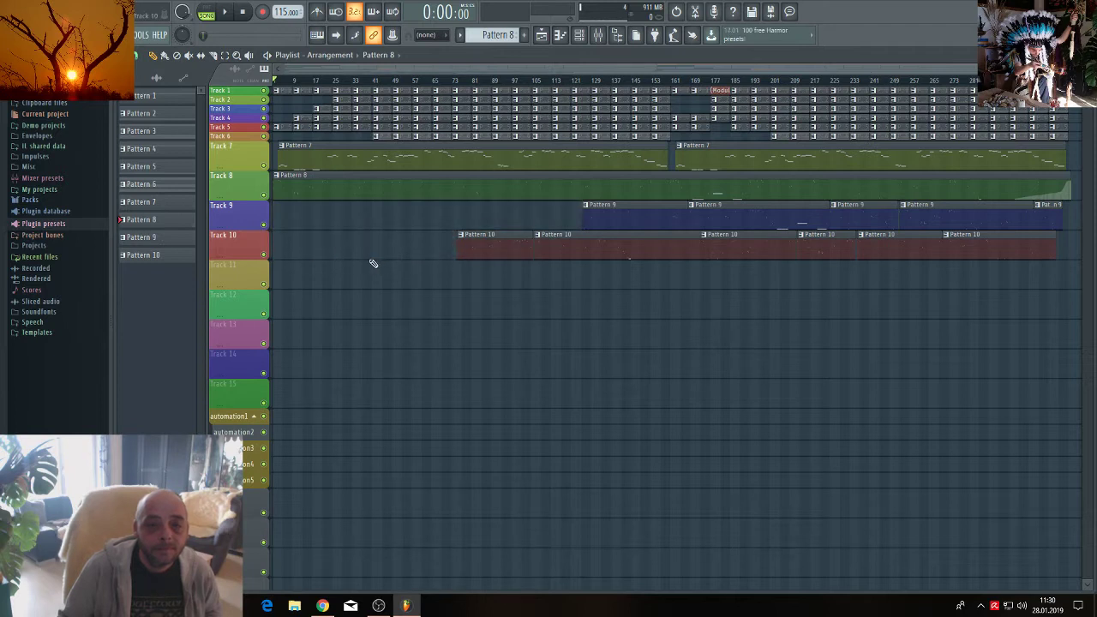
Export the full song as the wave file 3 Dragons into the C.N.A. neu folder under MUSIK and start the rendering.
click(17, 35)
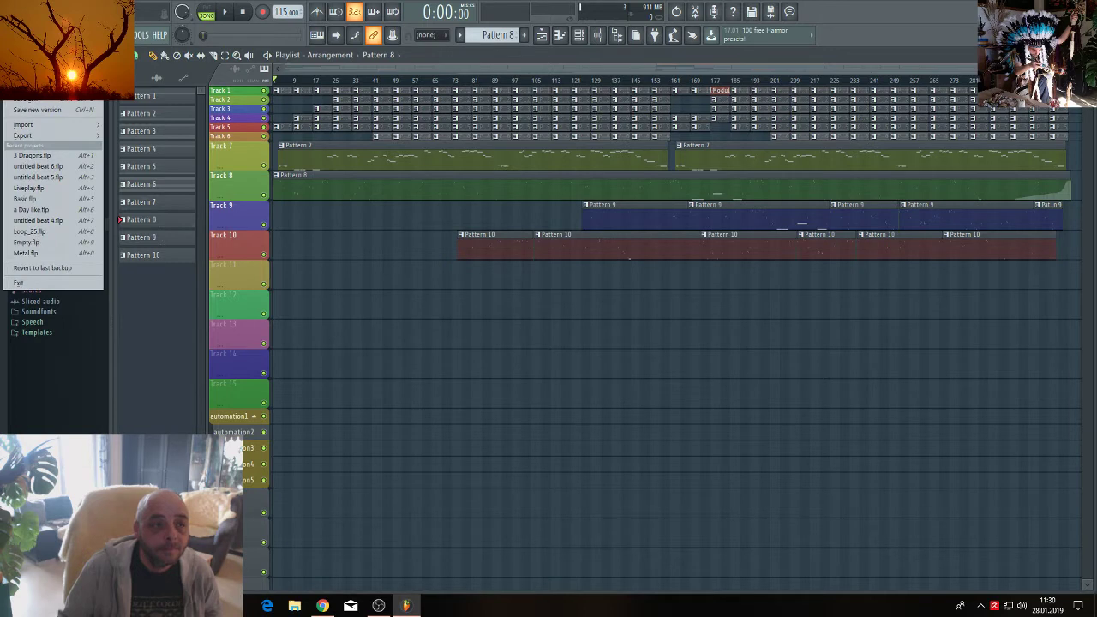
key(Escape)
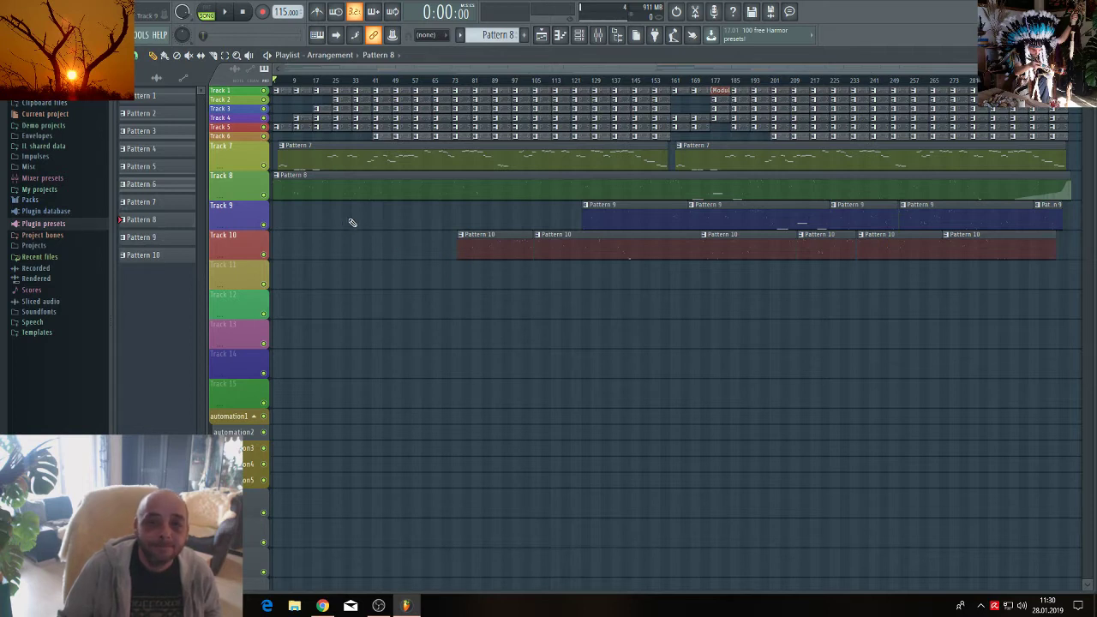
click(15, 34)
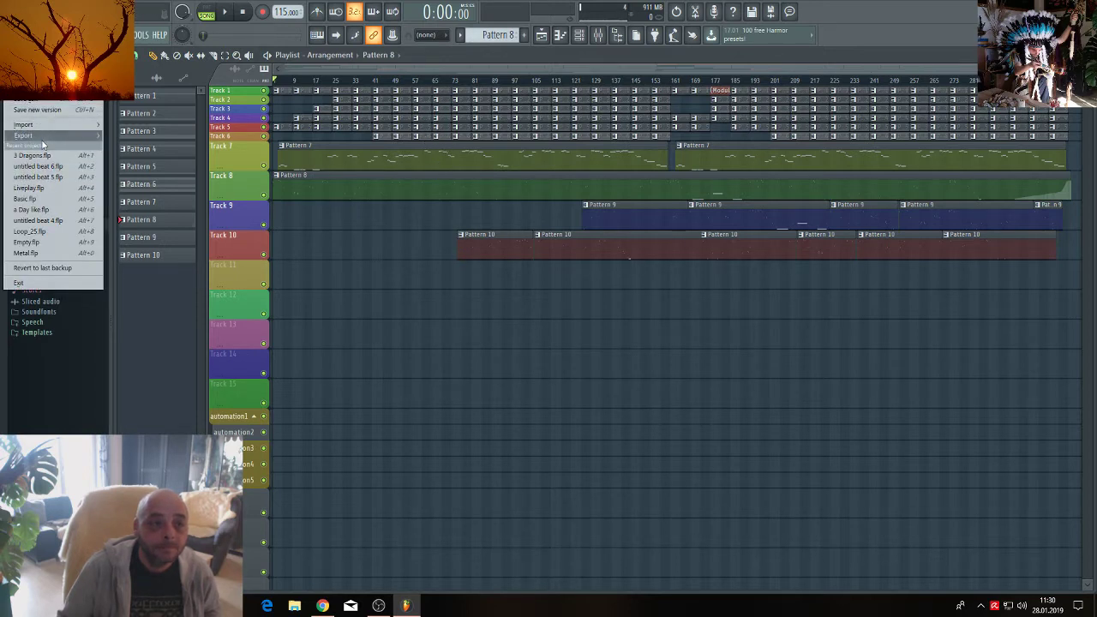
mouse_move(44, 137)
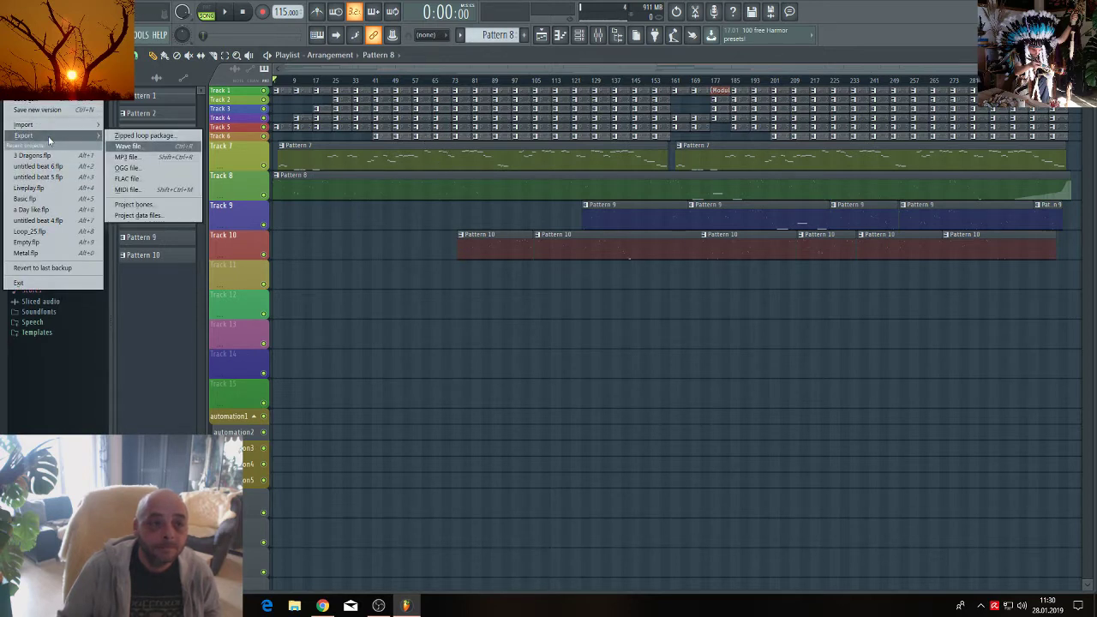
click(128, 146)
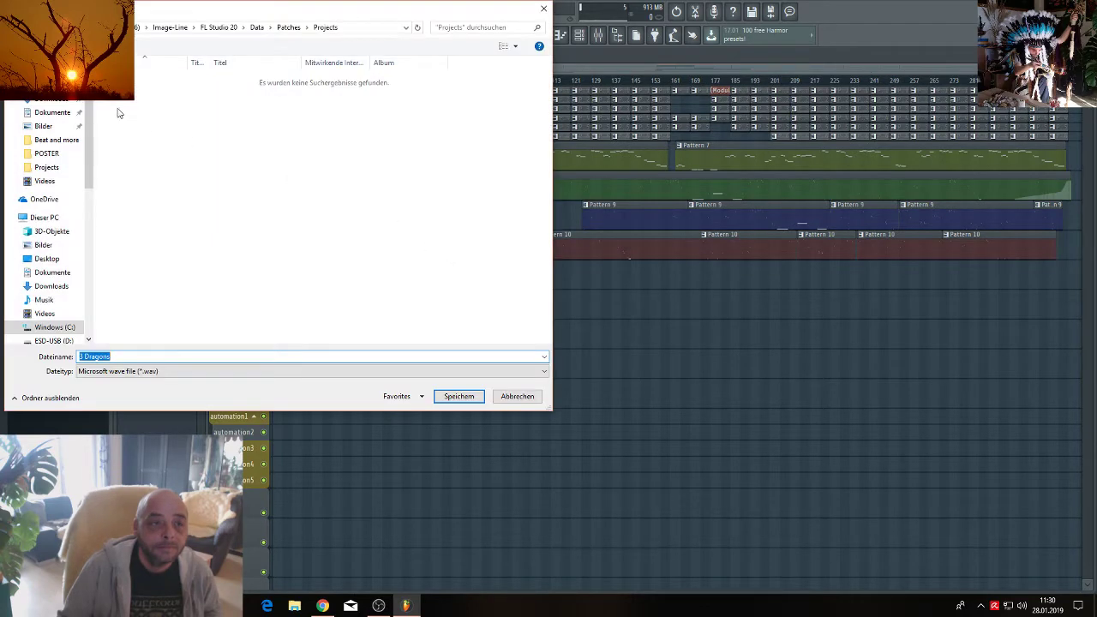
click(43, 85)
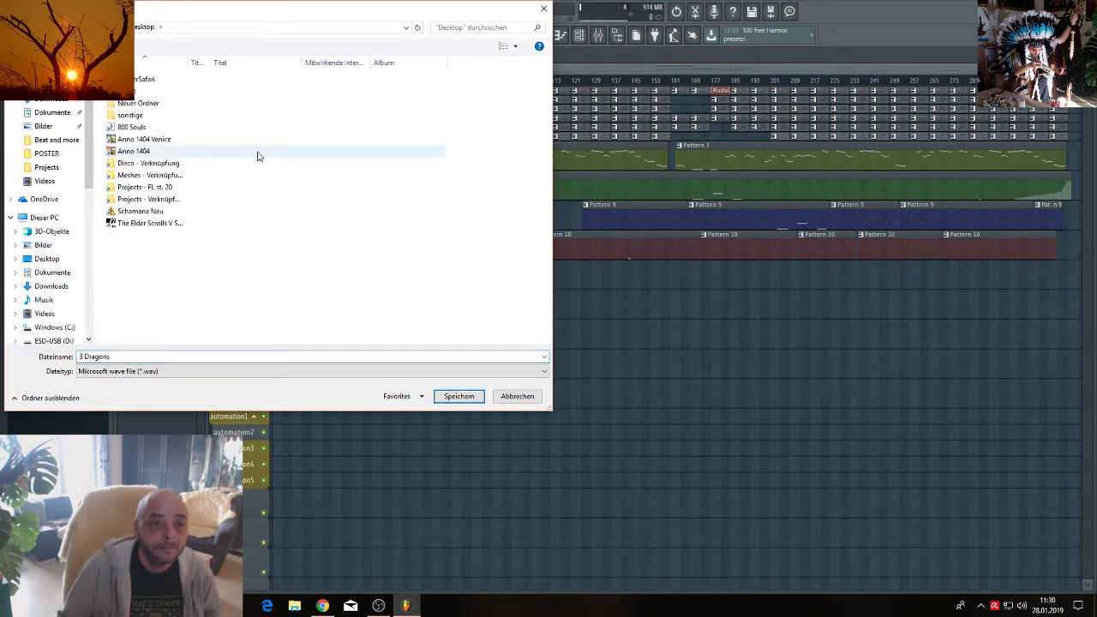
click(126, 213)
double_click(127, 214)
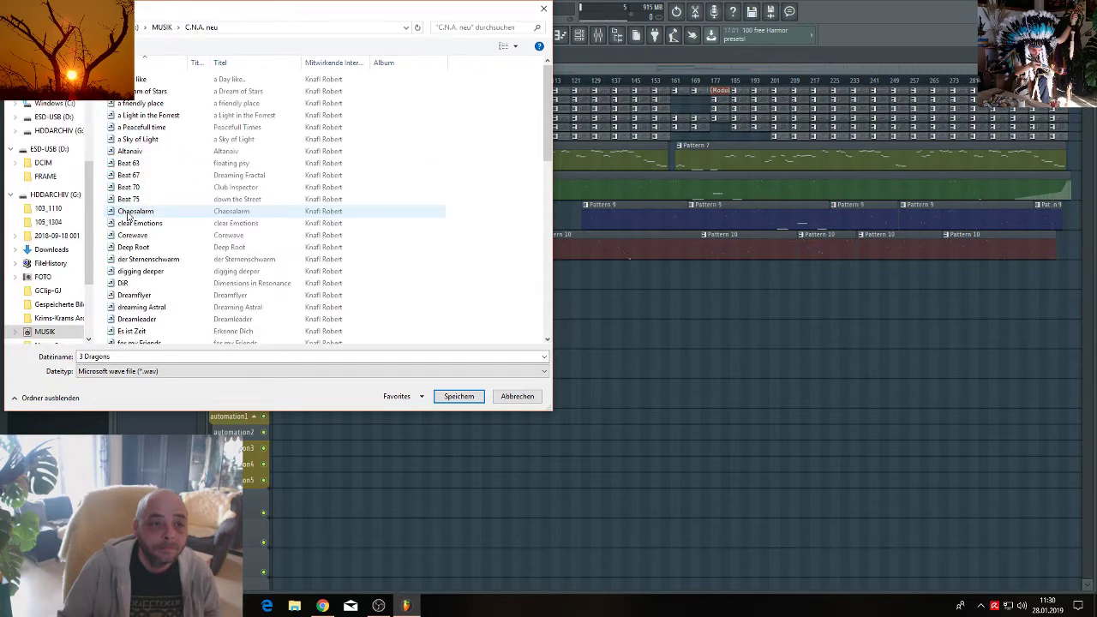
click(446, 400)
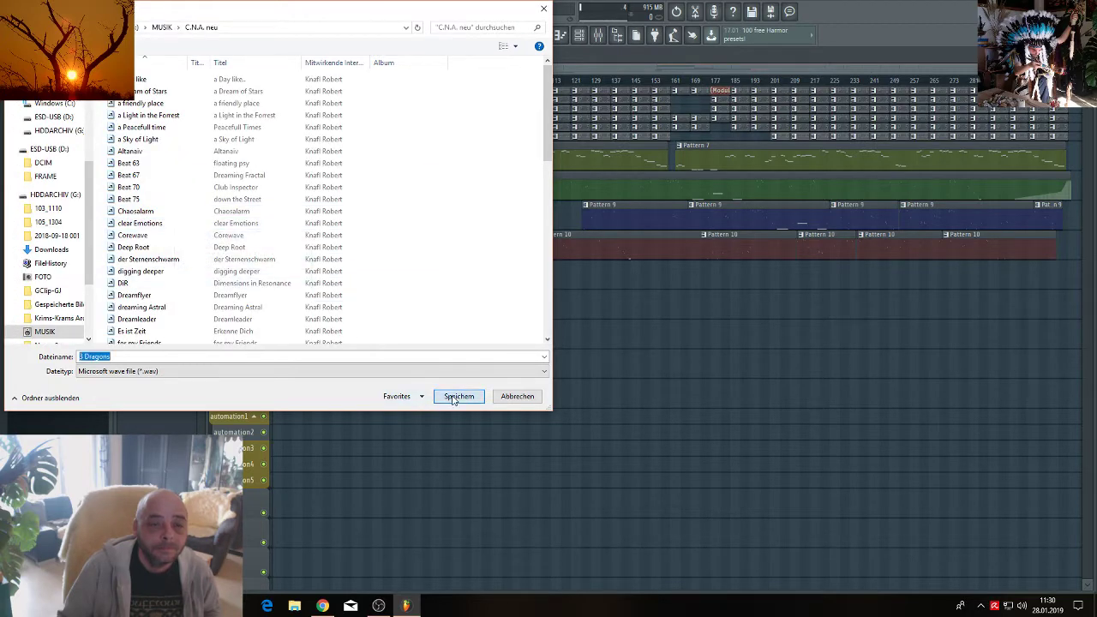
click(469, 411)
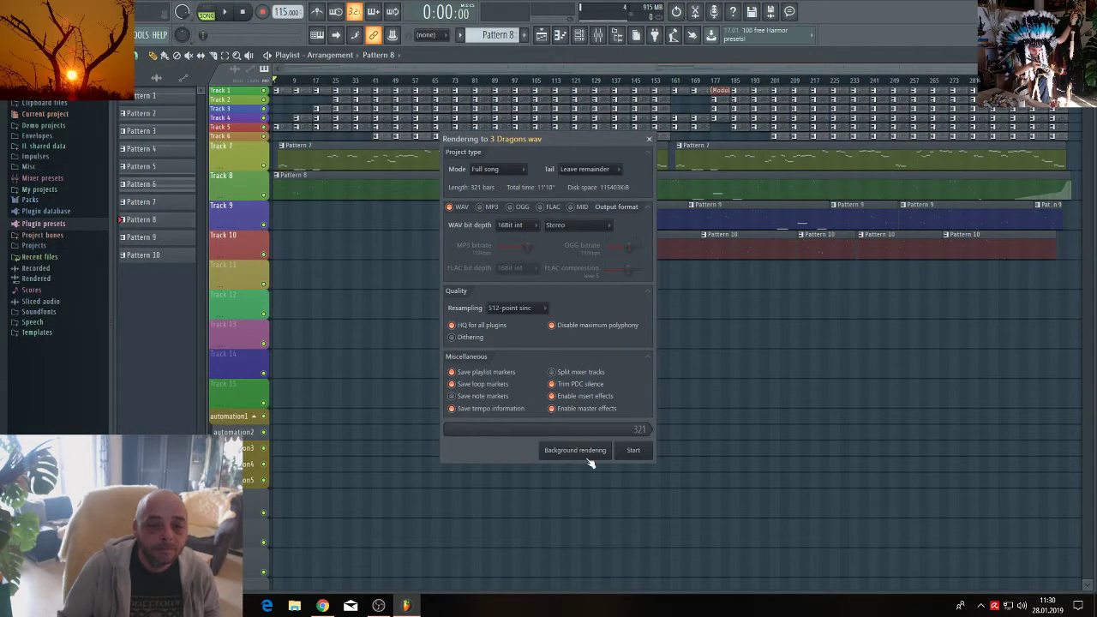
click(634, 452)
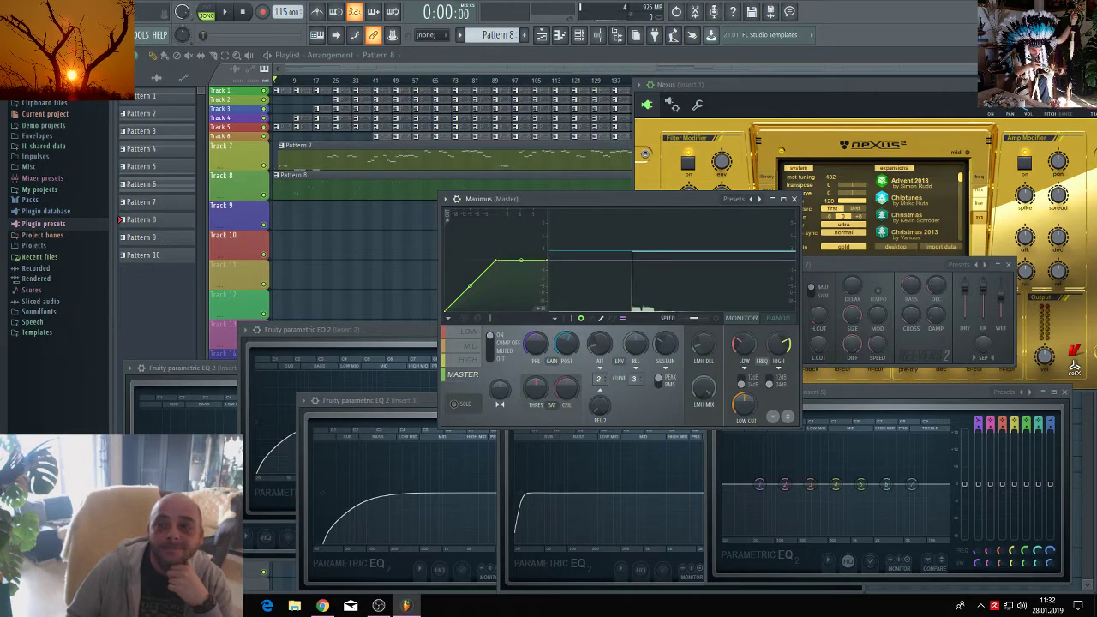
Close all open plugin windows, bring up the mixer and exit FL Studio.
key(F12)
key(F9)
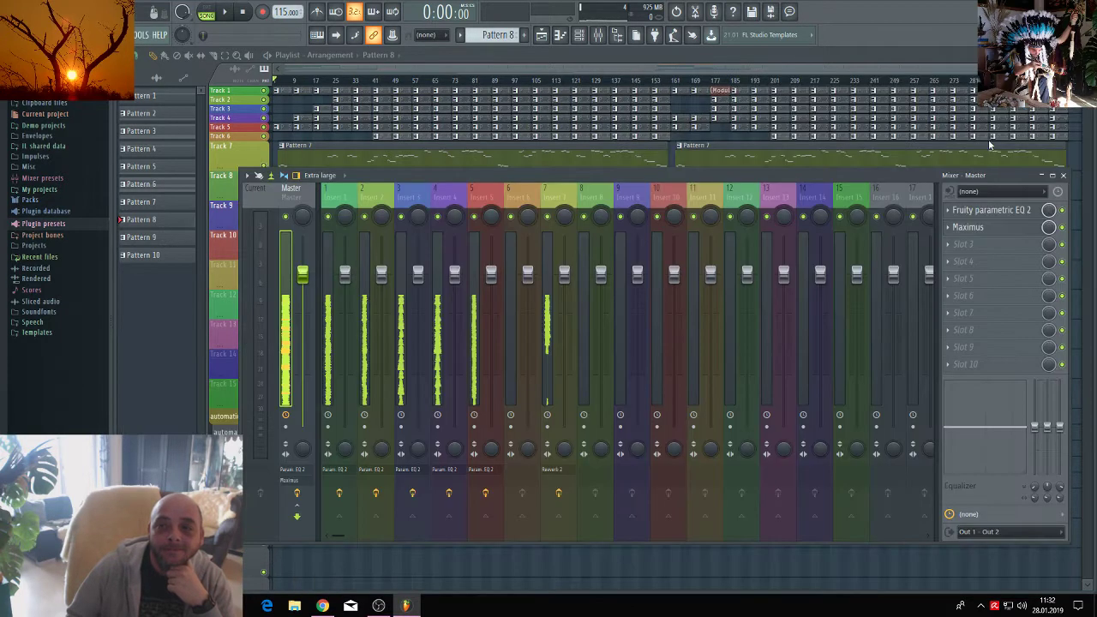
key(alt+F4)
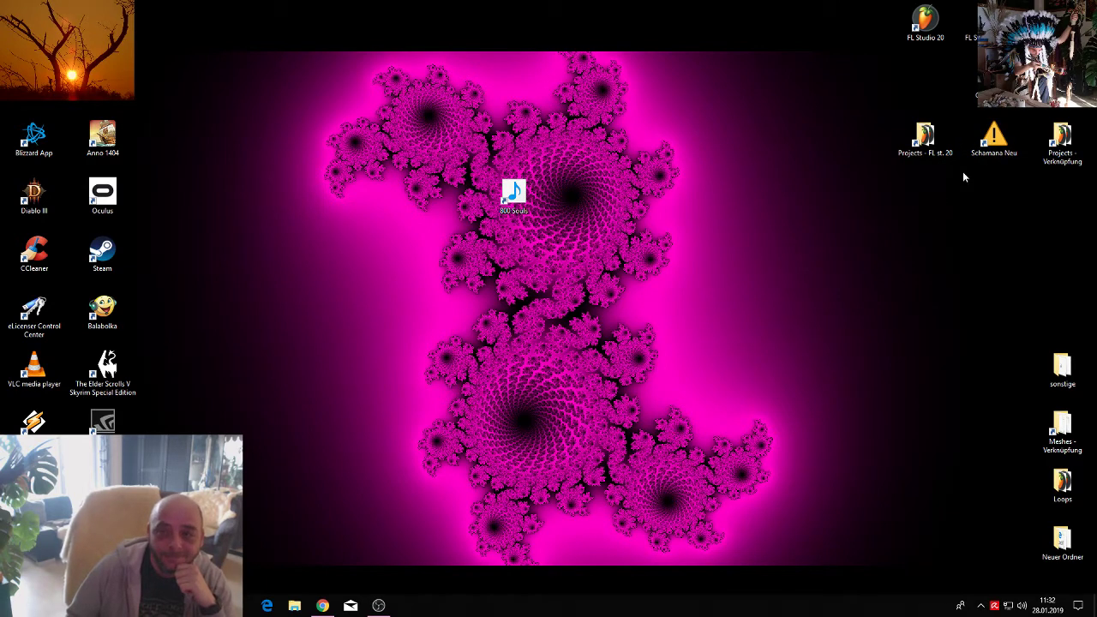
Play the rendered 3 Dragons file from the C.N.A. neu folder in Winamp and start the visualization plug-in.
double_click(995, 148)
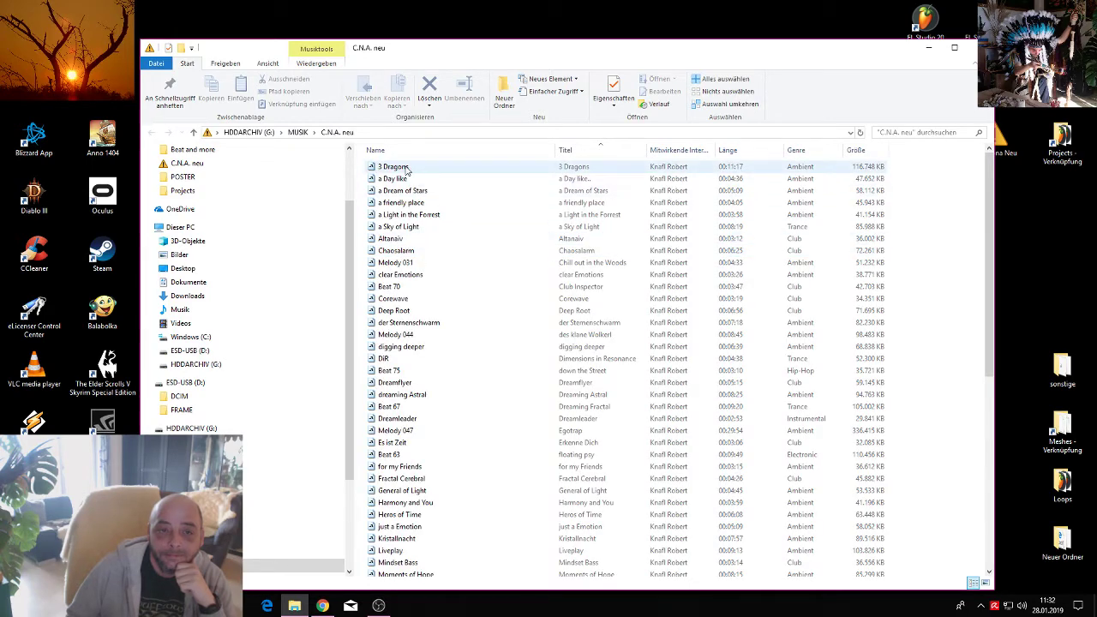
click(407, 168)
click(980, 47)
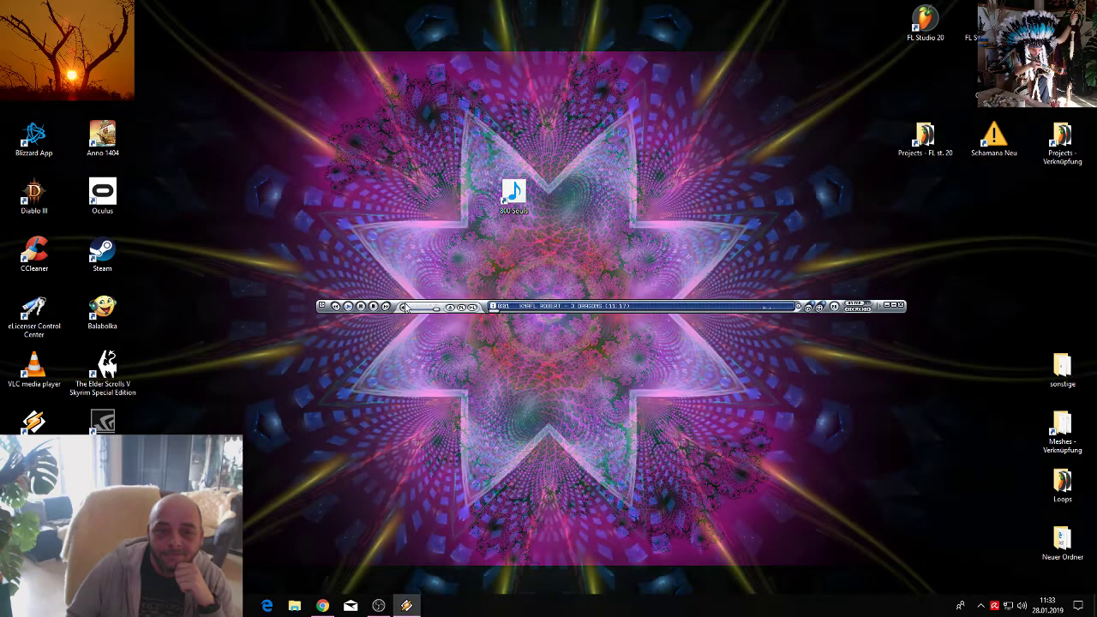
right_click(394, 311)
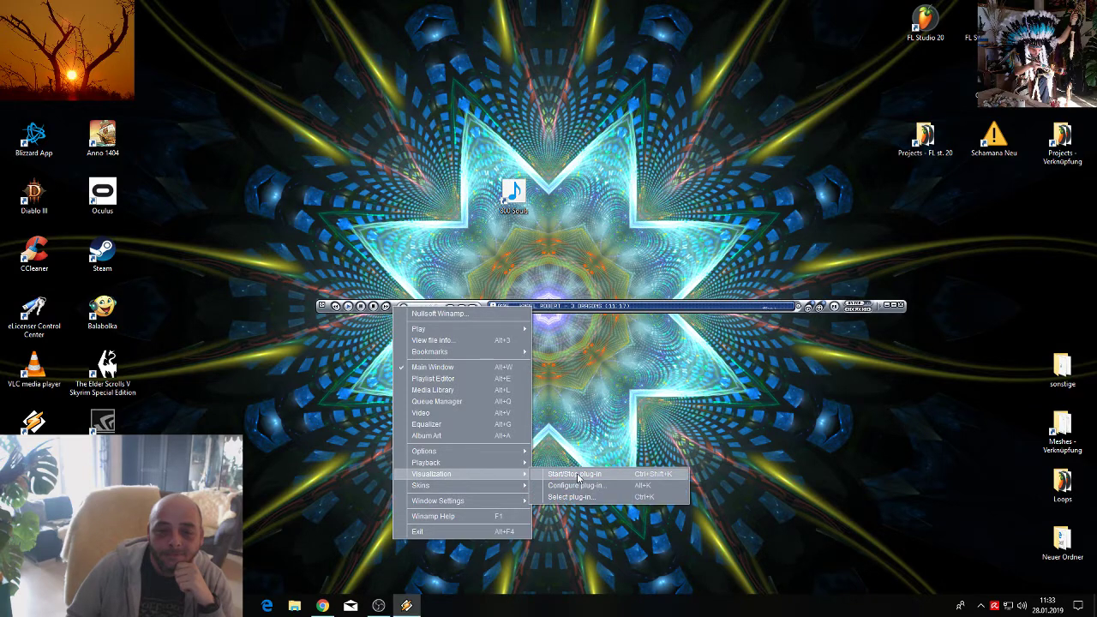
click(577, 477)
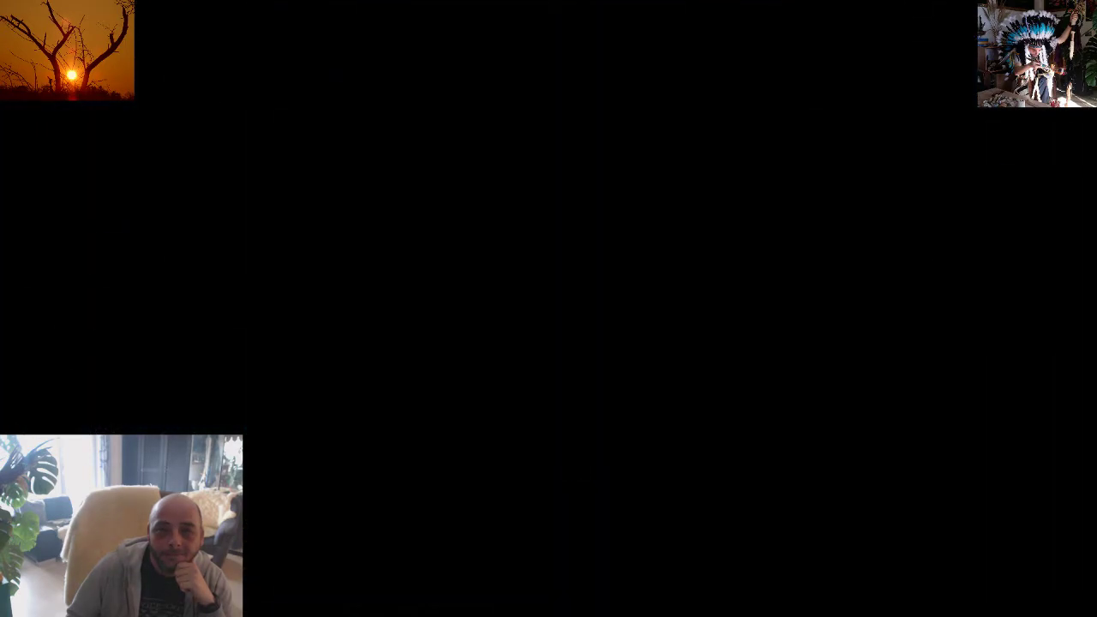